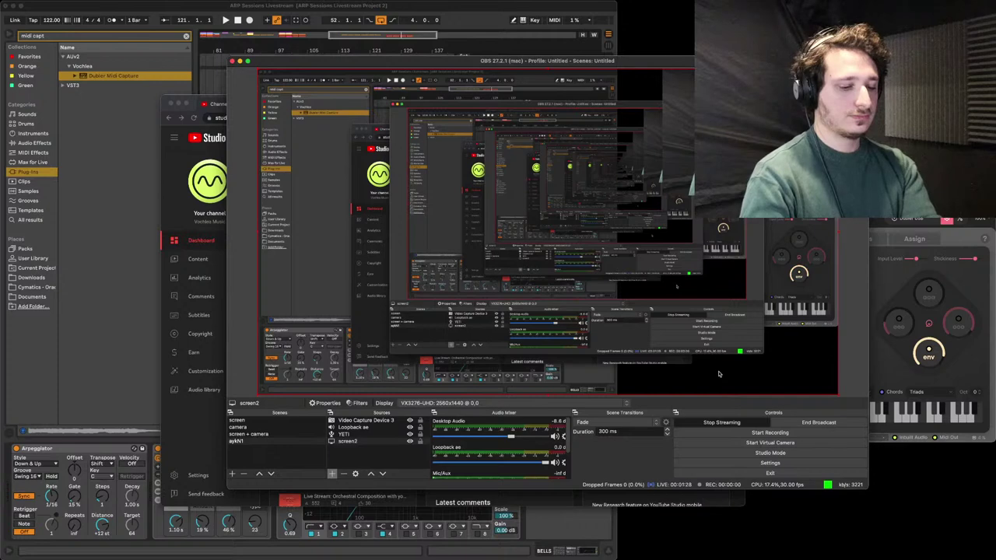
Clear the YouTube Studio and OBS windows off the screen and move the Dubler 2 window slightly higher beside the Ableton Live arrangement
click(198, 462)
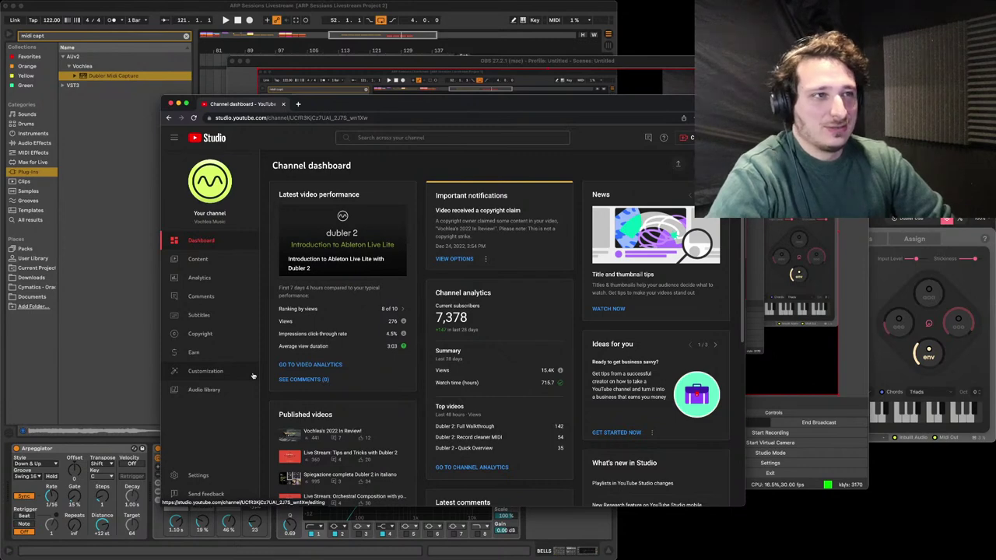
click(145, 200)
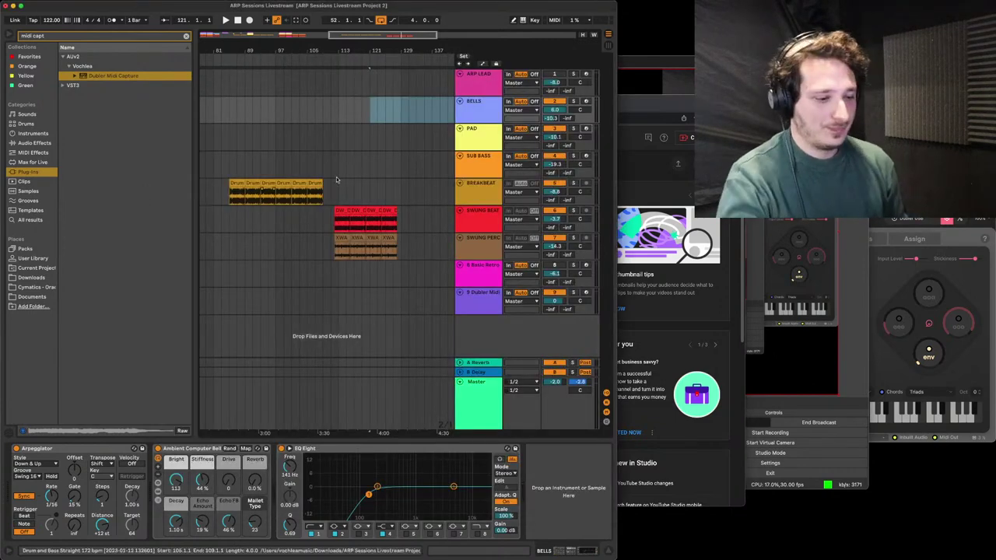
click(630, 99)
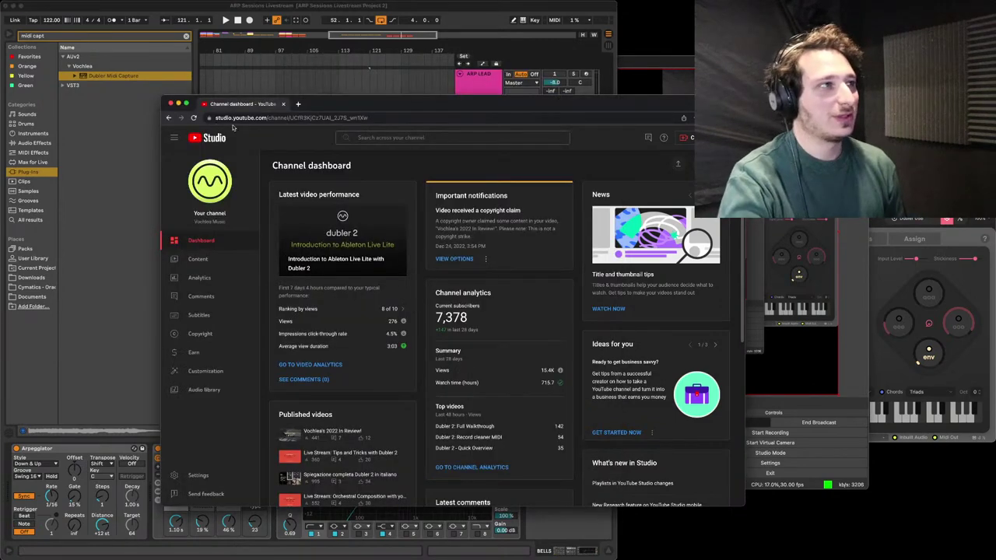
click(175, 105)
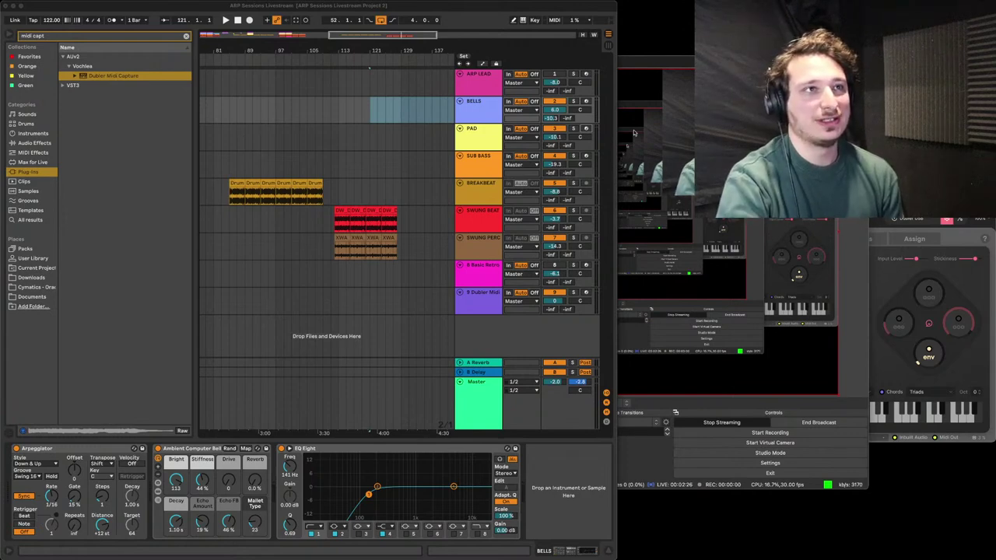
click(645, 58)
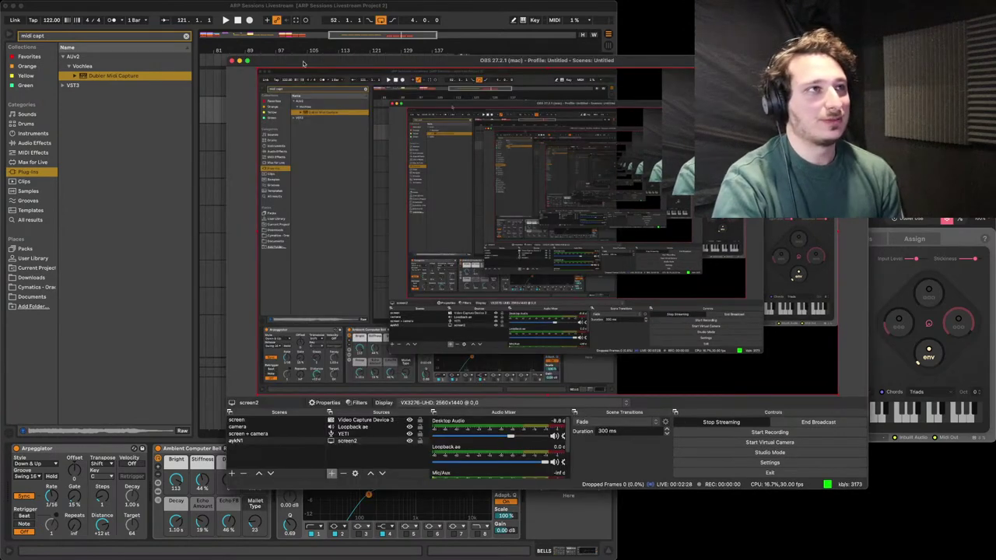
click(239, 60)
drag(677, 203, 682, 167)
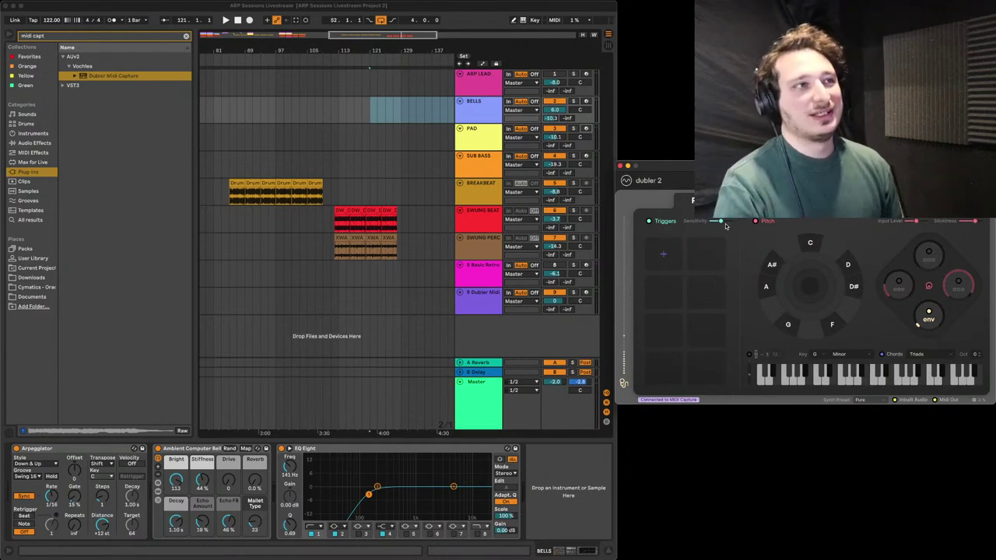
Play the breakbeat section from bar 85 and move the Dubler 2 window down so its page headings are uncovered
scroll(447, 165, right, 3)
scroll(446, 165, left, 3)
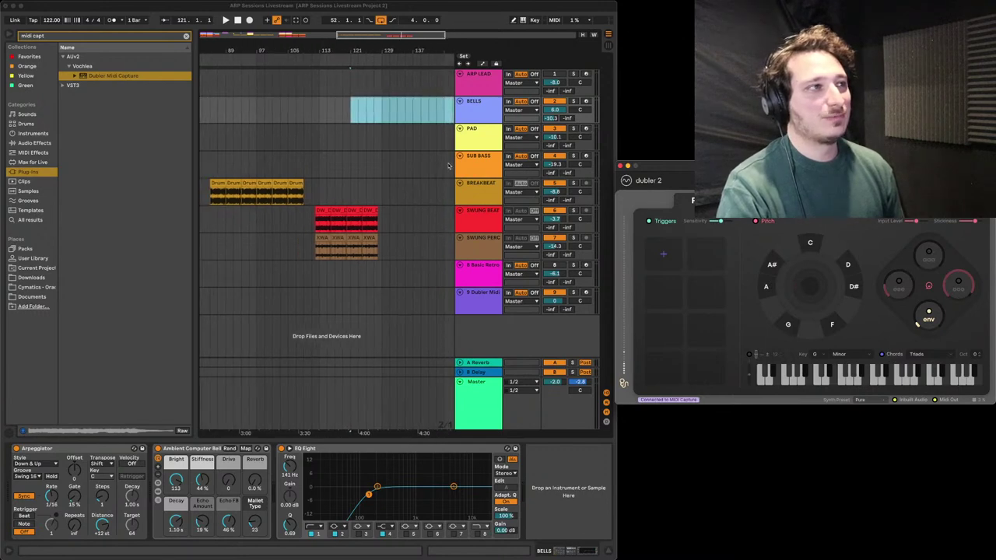
click(243, 140)
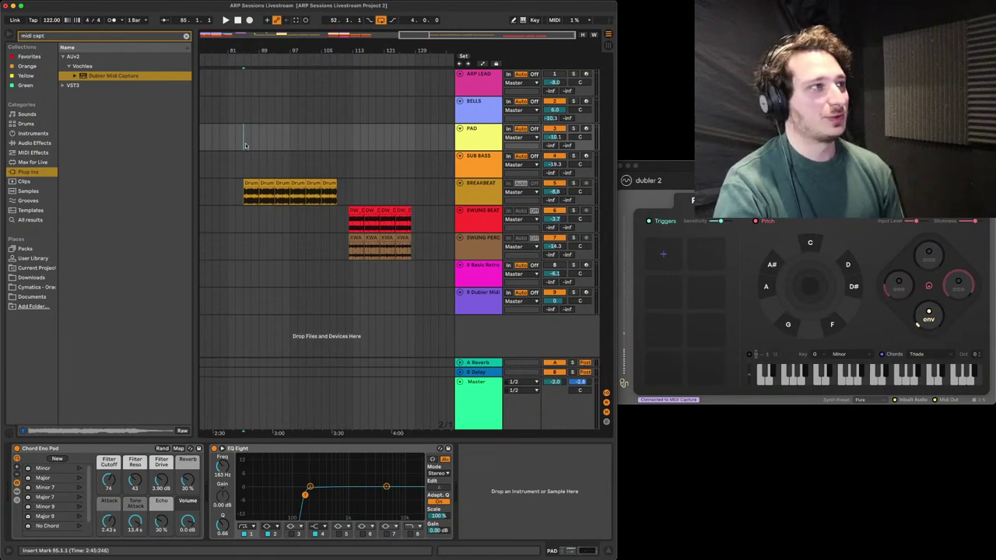
key(space)
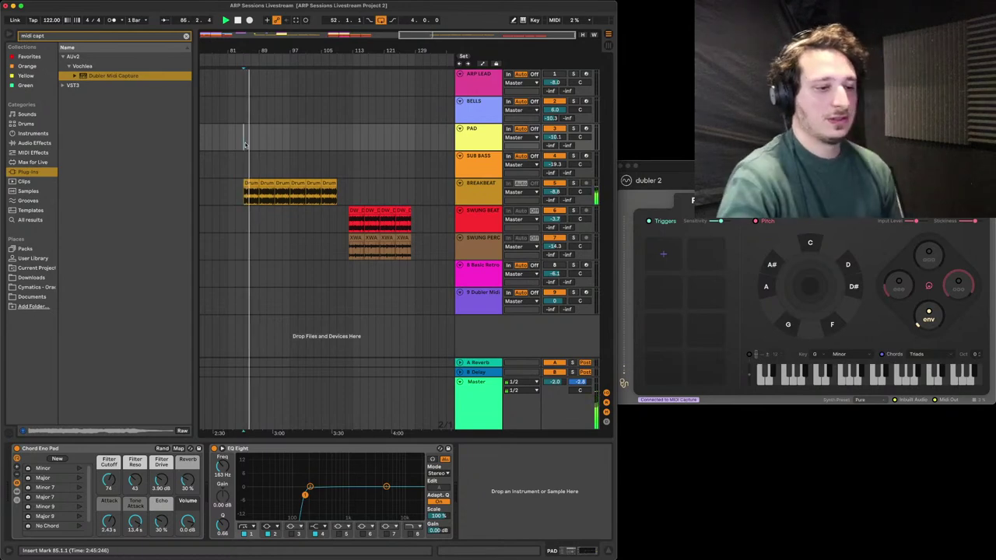
drag(695, 168, 695, 253)
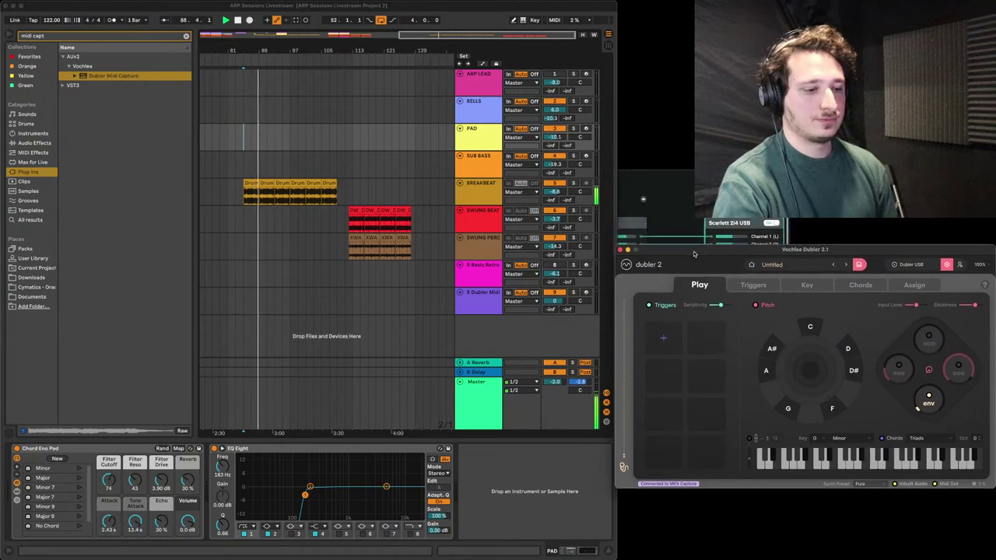
click(252, 152)
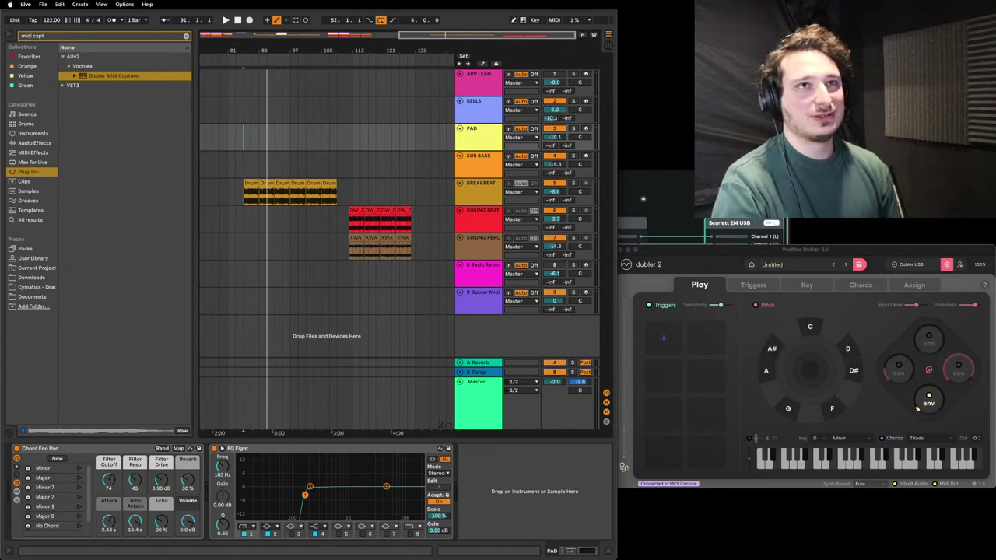
Launch Cursor Pro to highlight the pointer and dismiss its welcome window
key(super+space)
text(curso)
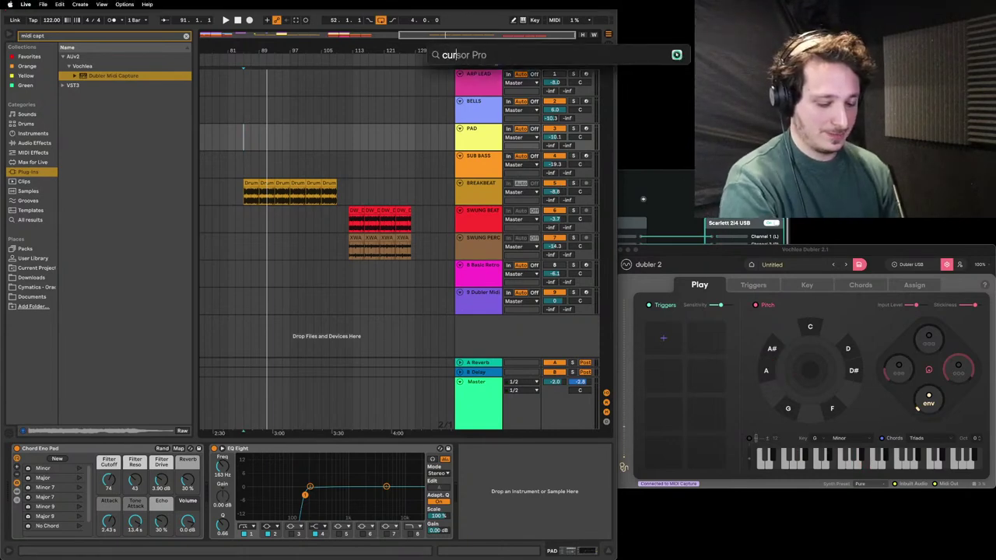
text(r)
key(Return)
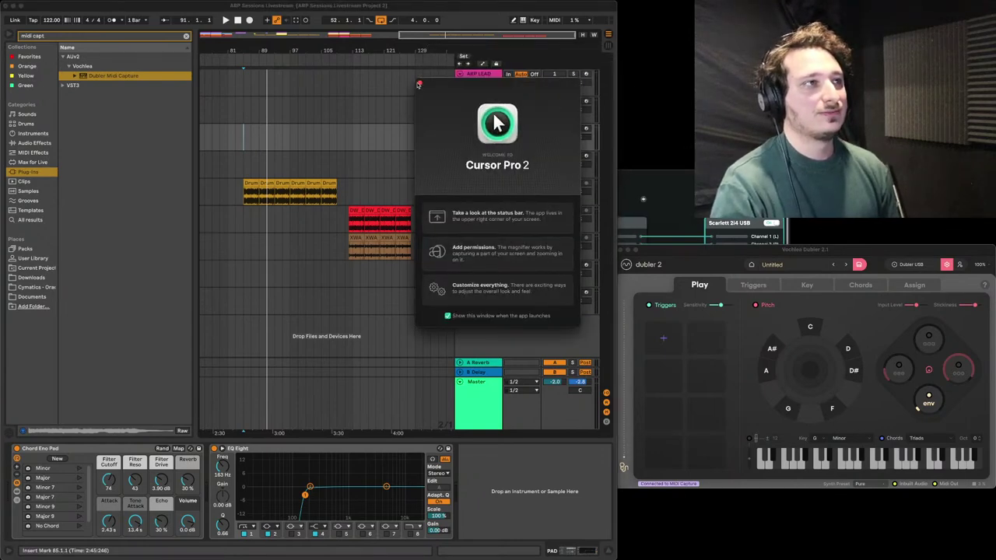
click(420, 82)
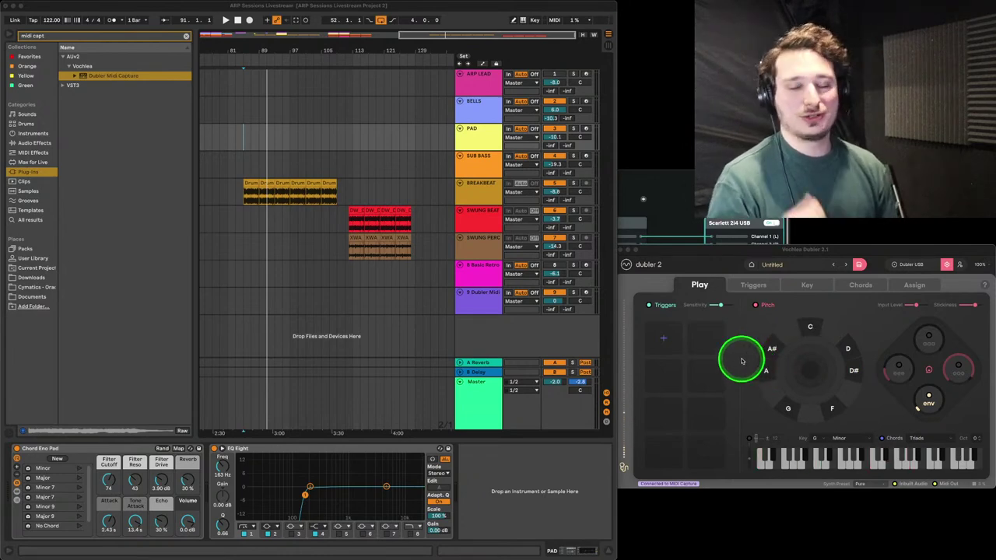
Choose G as the root of the minor key in Dubler 2 and look over its key settings before returning to the Play page
click(814, 438)
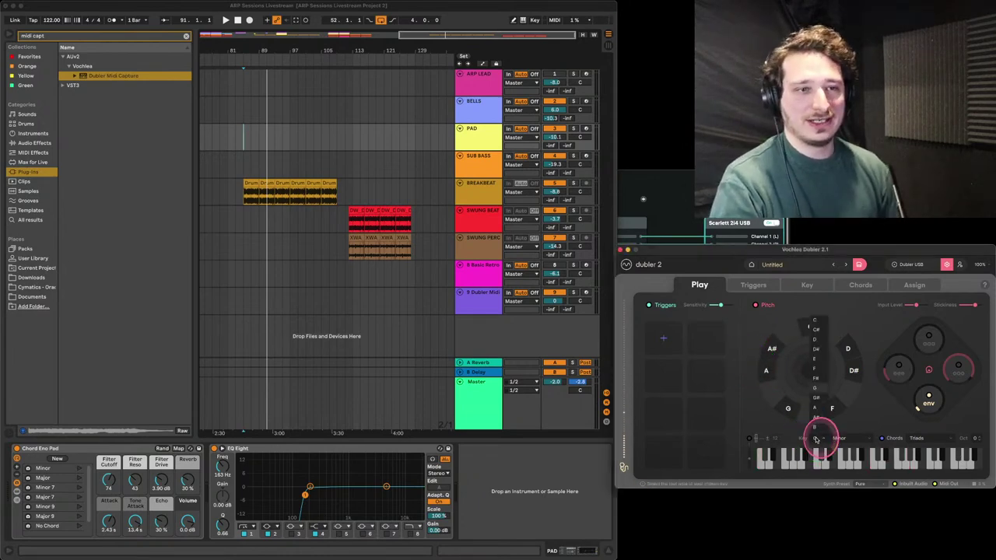
click(823, 390)
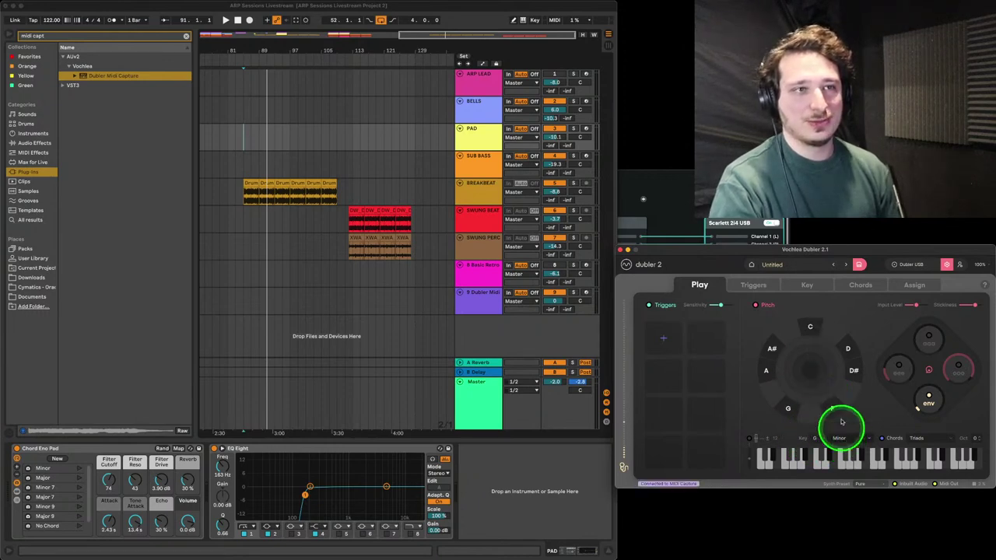
click(813, 287)
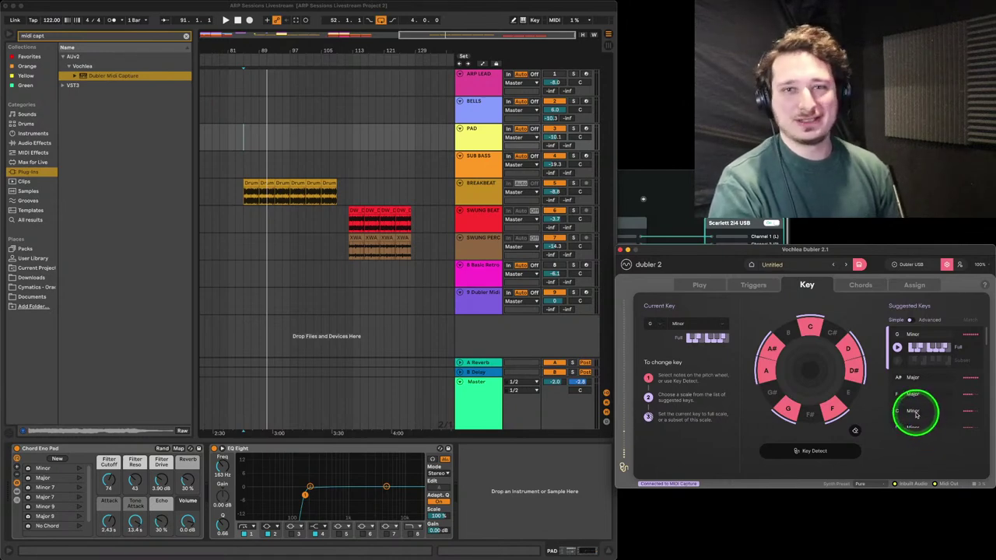
click(699, 285)
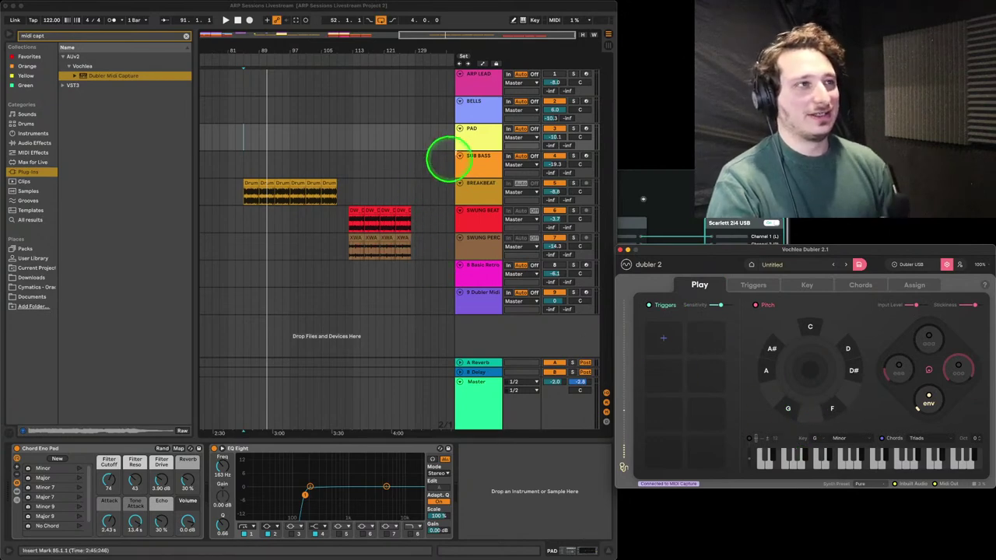
Select the PAD track in Ableton Live, search the instruments for "pad" and look through the Pad presets
click(474, 138)
click(473, 139)
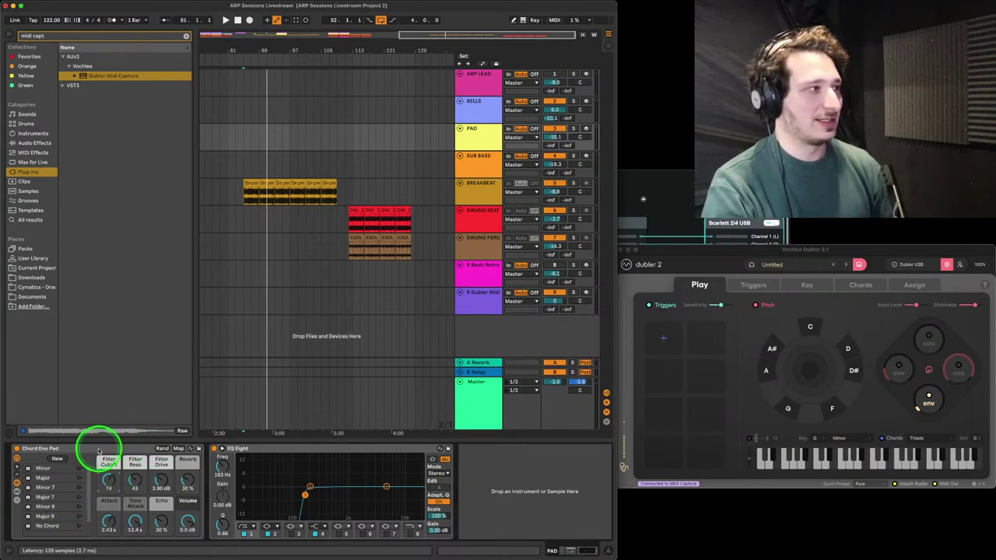
click(28, 135)
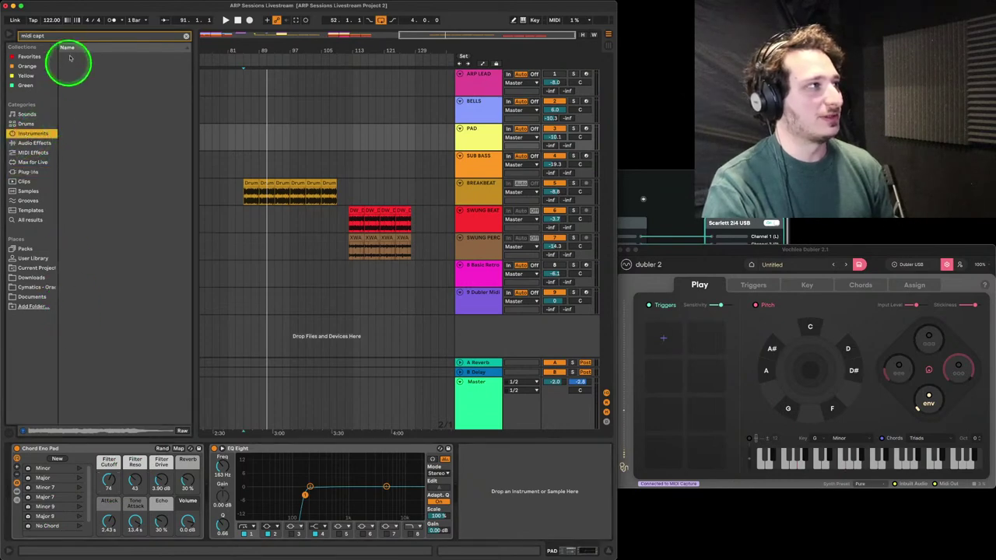
text(pad)
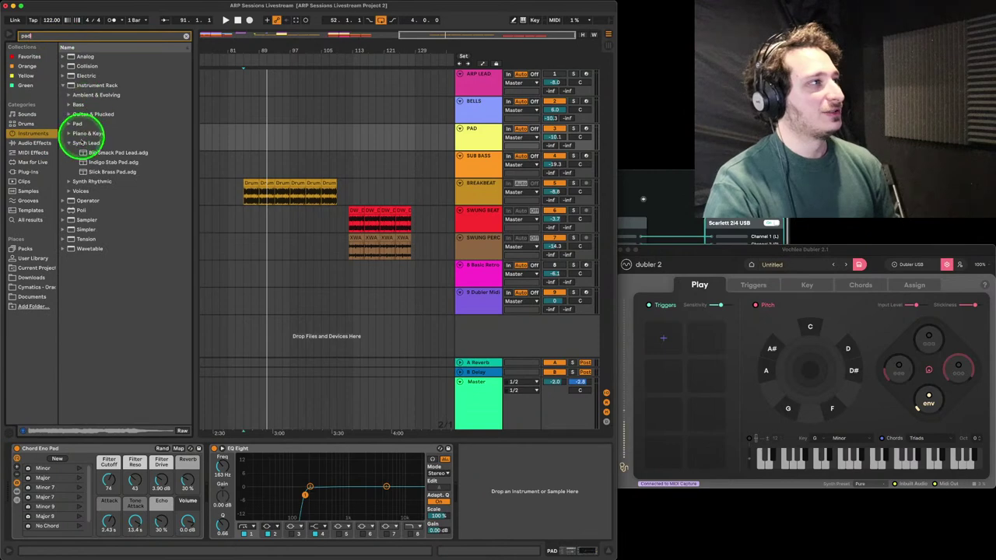
click(73, 124)
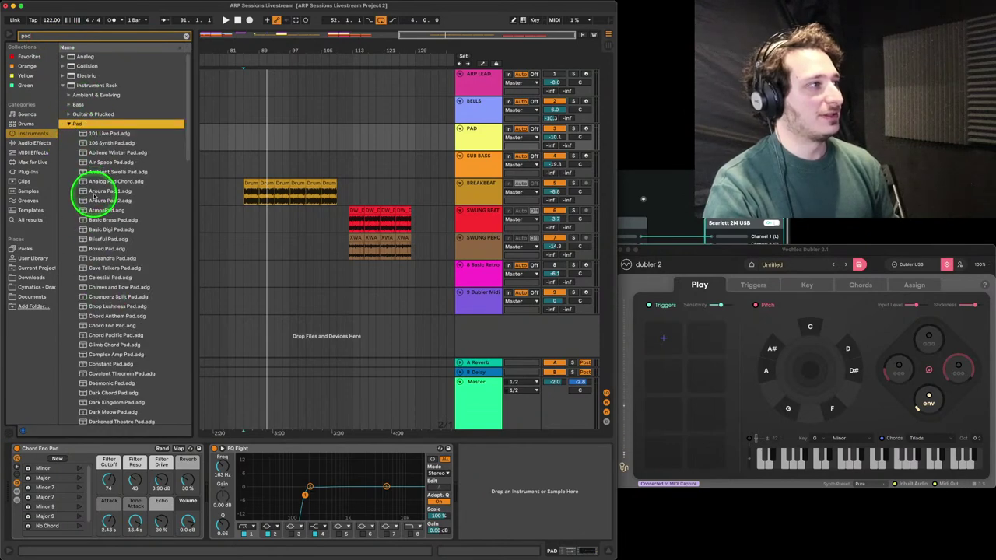
click(87, 125)
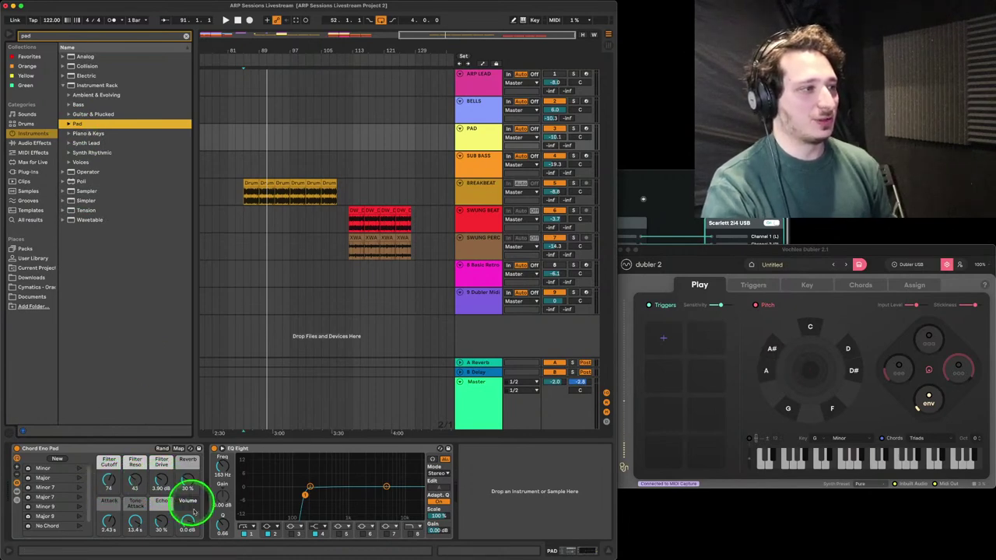
Turn off chords in Dubler 2 and arm the PAD track for recording in Ableton Live
click(755, 330)
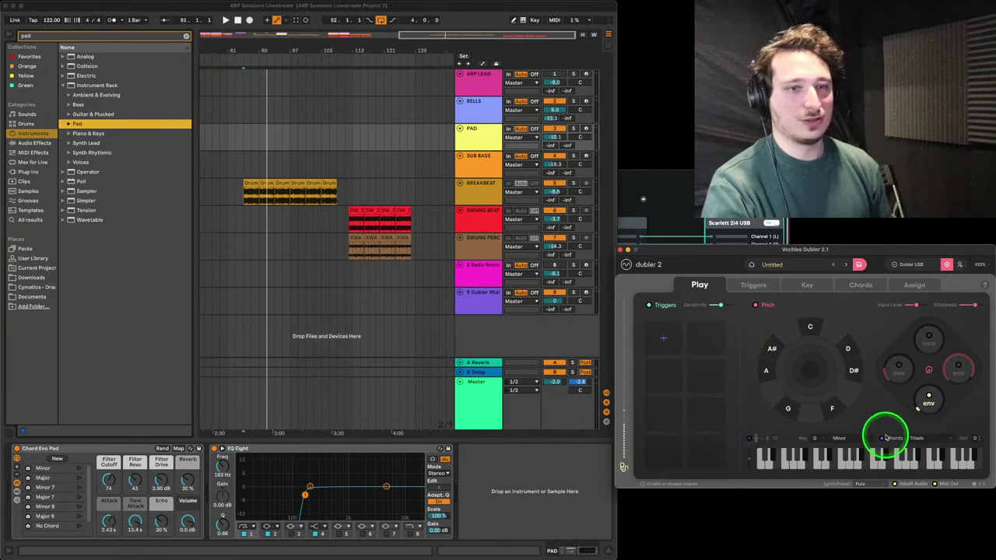
click(882, 438)
click(590, 133)
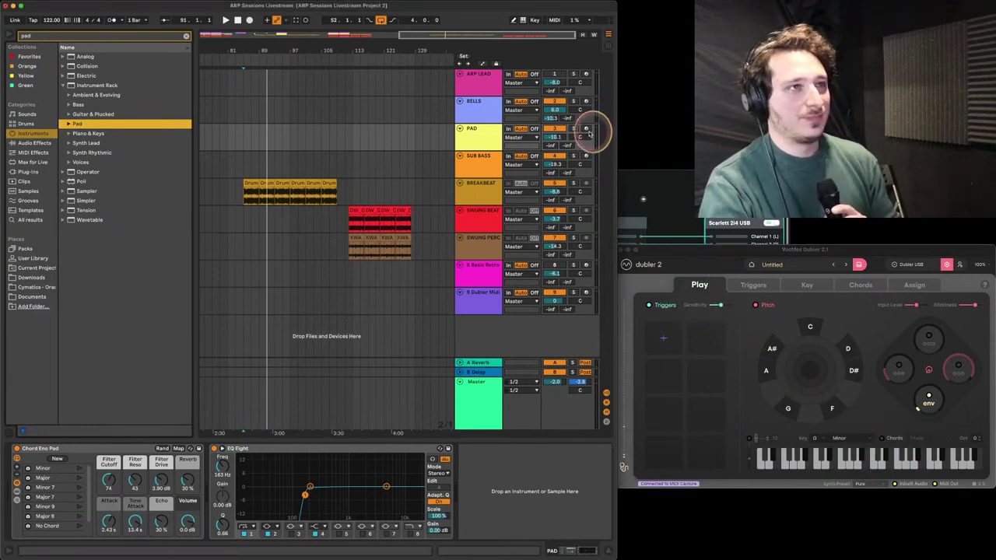
click(586, 130)
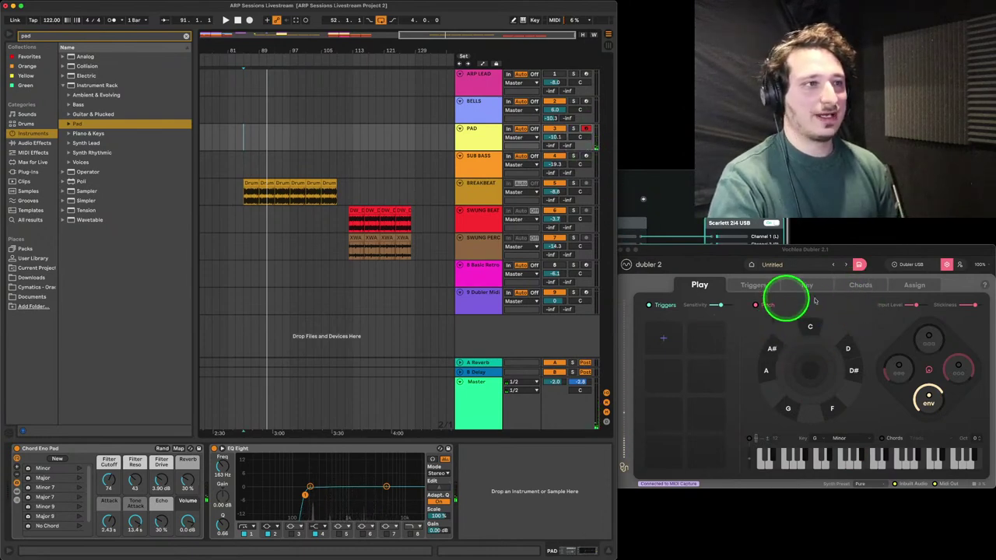
Enable the Triads chord preset in Dubler 2 and sweep the Chord Eno Pad's filter cutoff, leaving it at 73
click(861, 286)
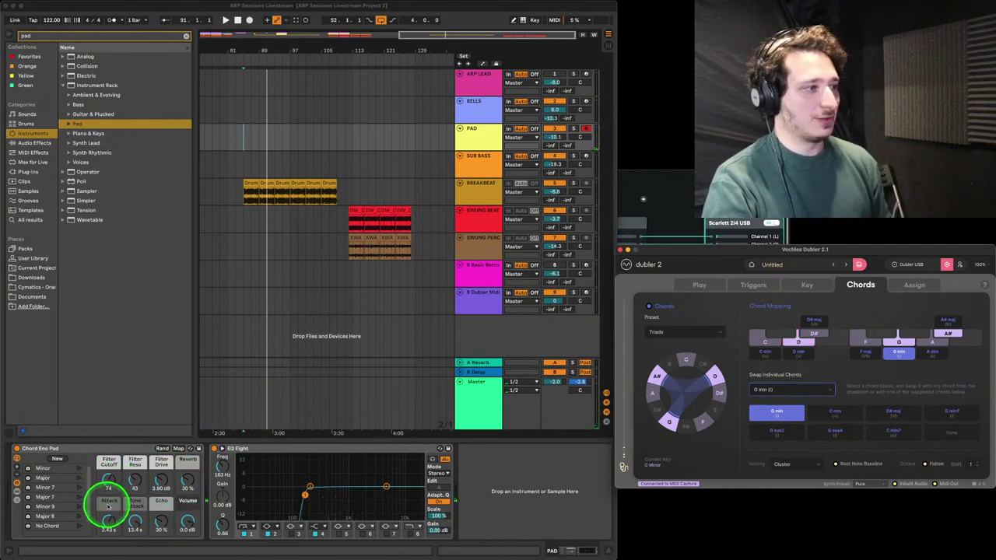
click(109, 483)
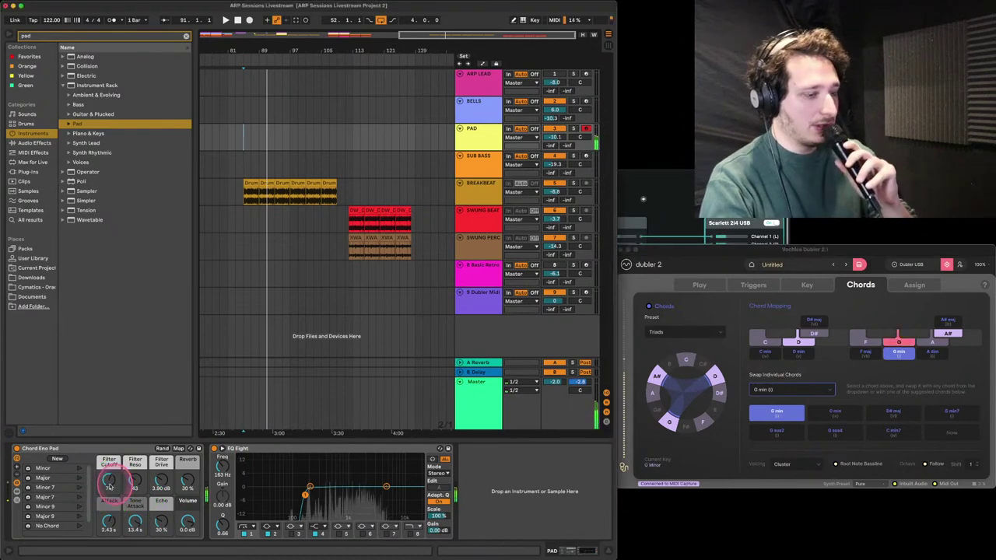
drag(102, 472, 109, 481)
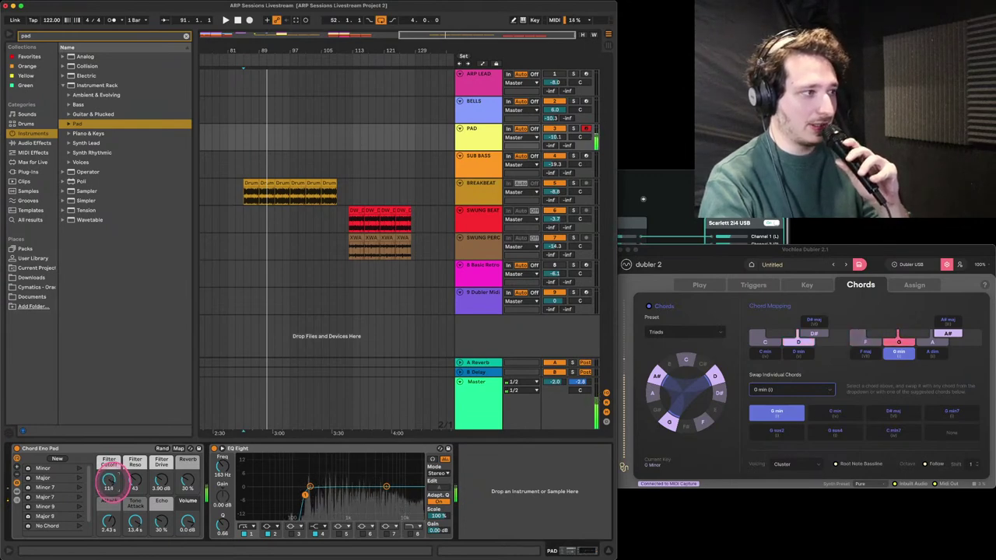
drag(109, 480, 109, 480)
Record a sung chord part on the PAD track from bar 85 to about bar 99, with Dubler 2's Play page showing
click(369, 314)
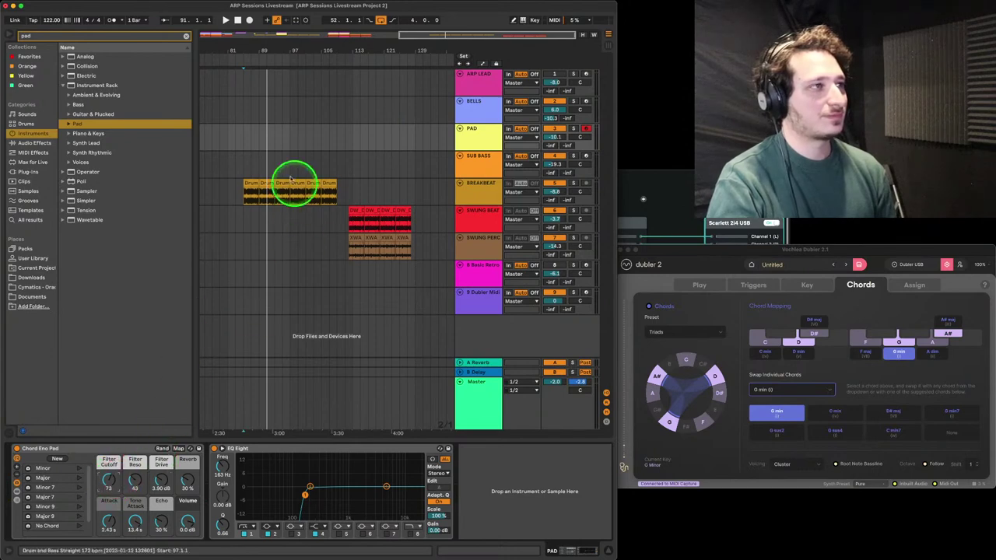
click(244, 144)
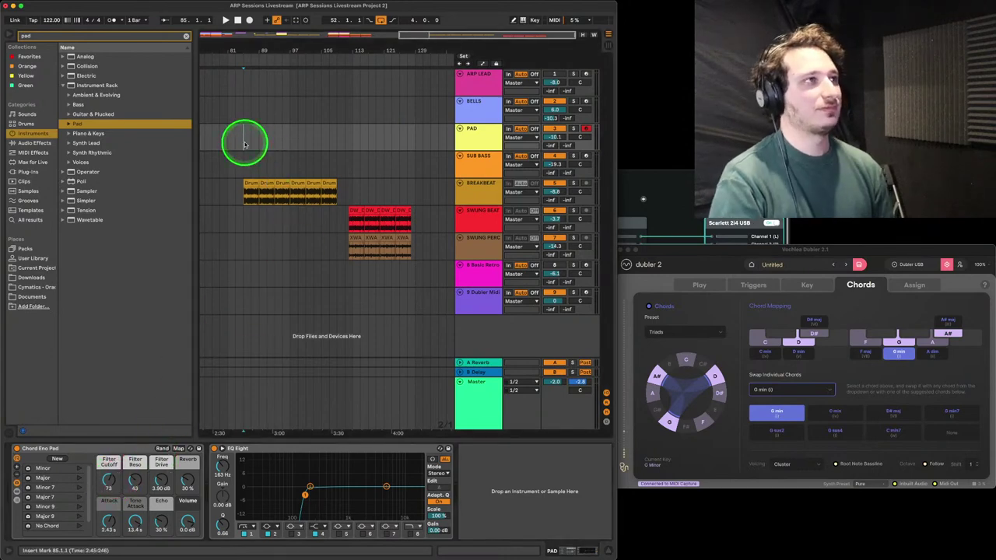
click(250, 21)
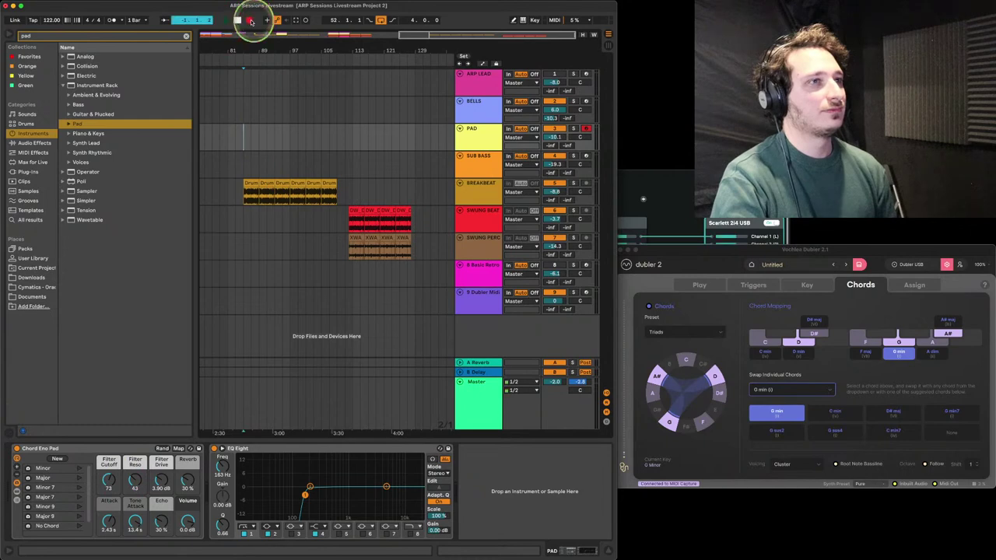
click(689, 285)
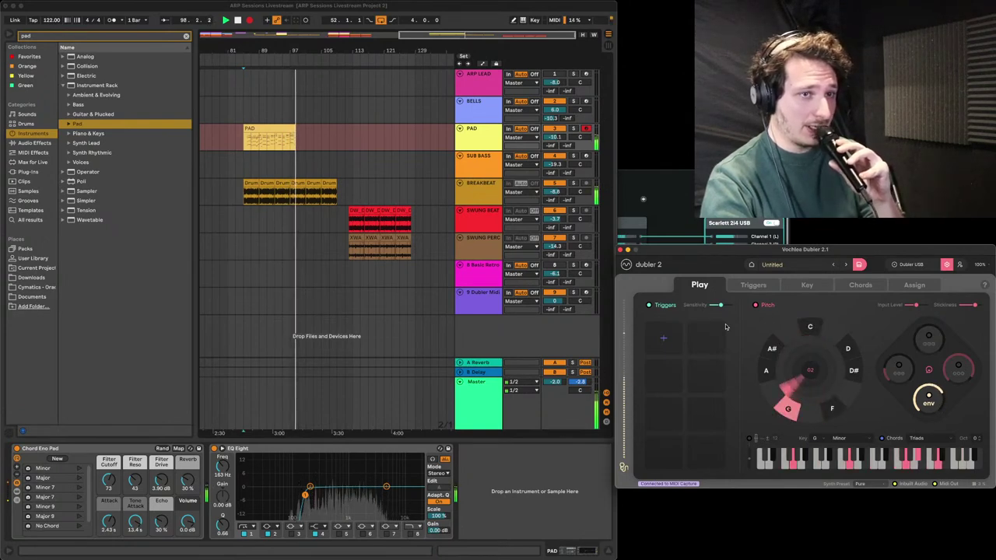
click(302, 140)
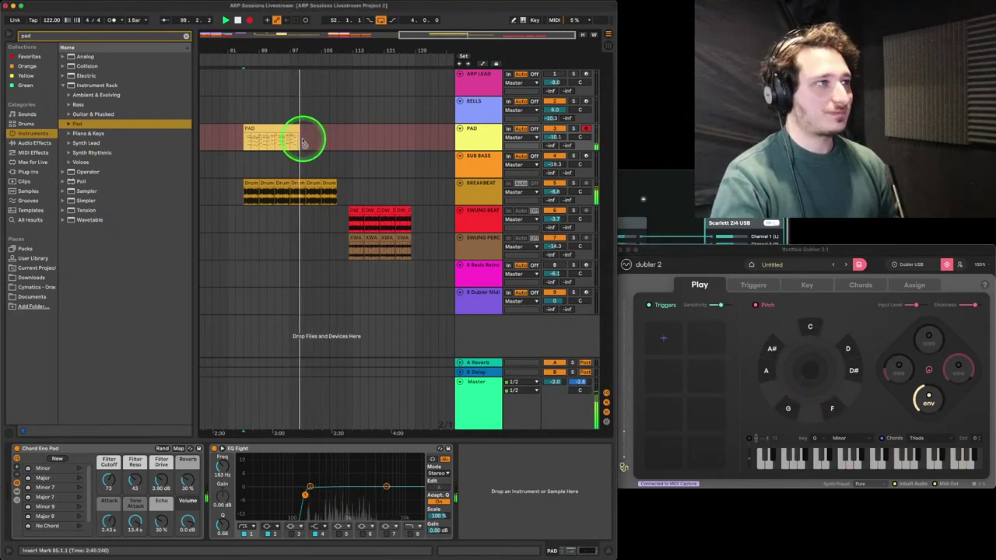
key(space)
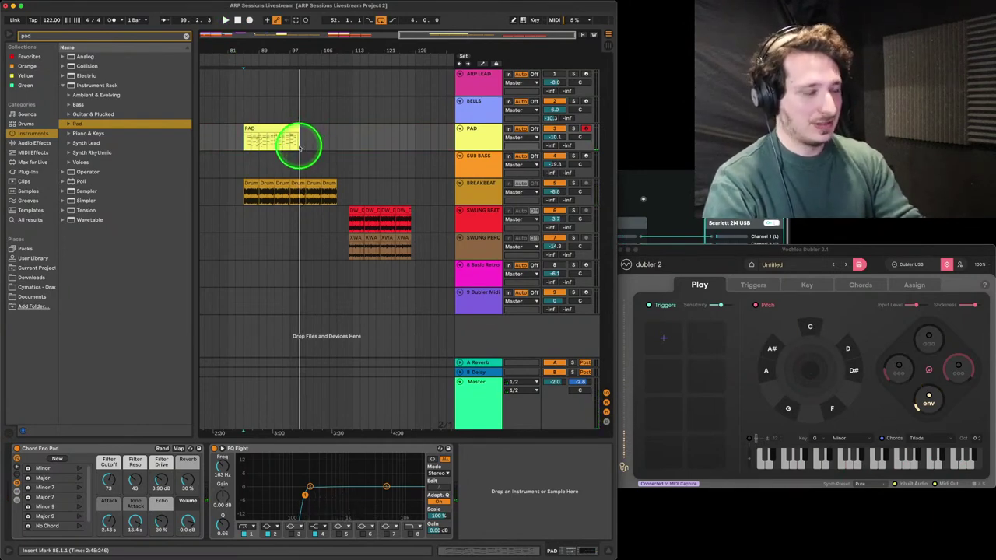
Increase the PAD track's height and play the recorded chords from bar 94
drag(274, 49, 313, 136)
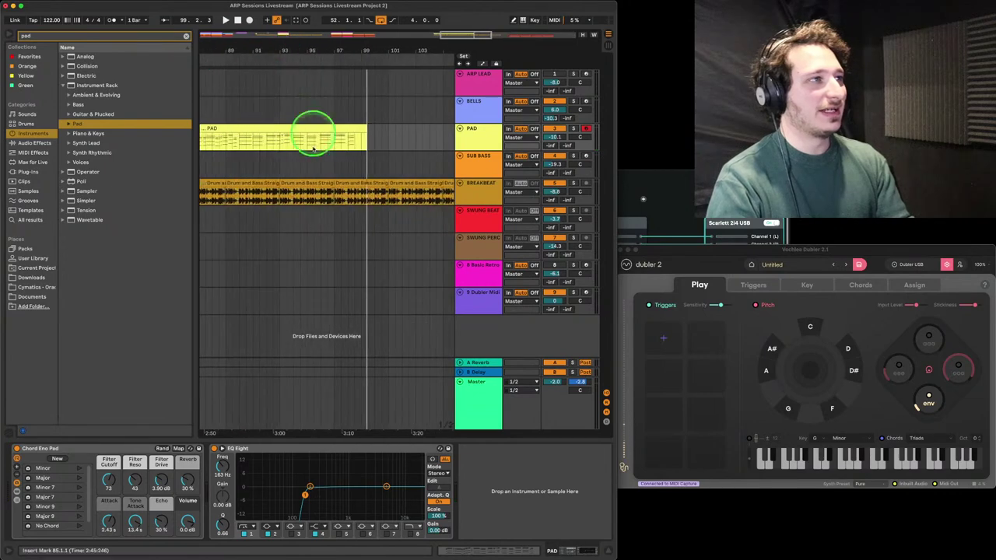
click(300, 143)
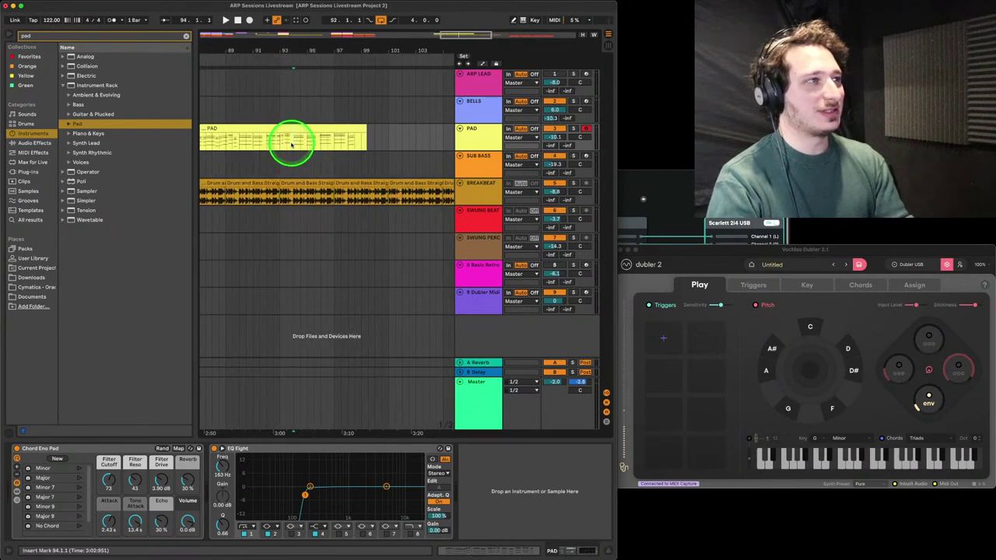
drag(463, 151, 463, 202)
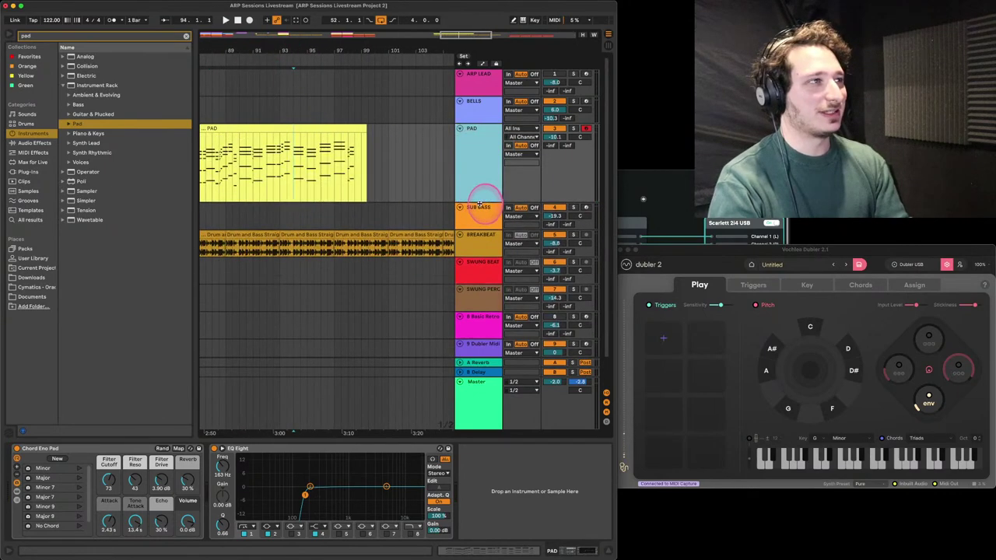
key(space)
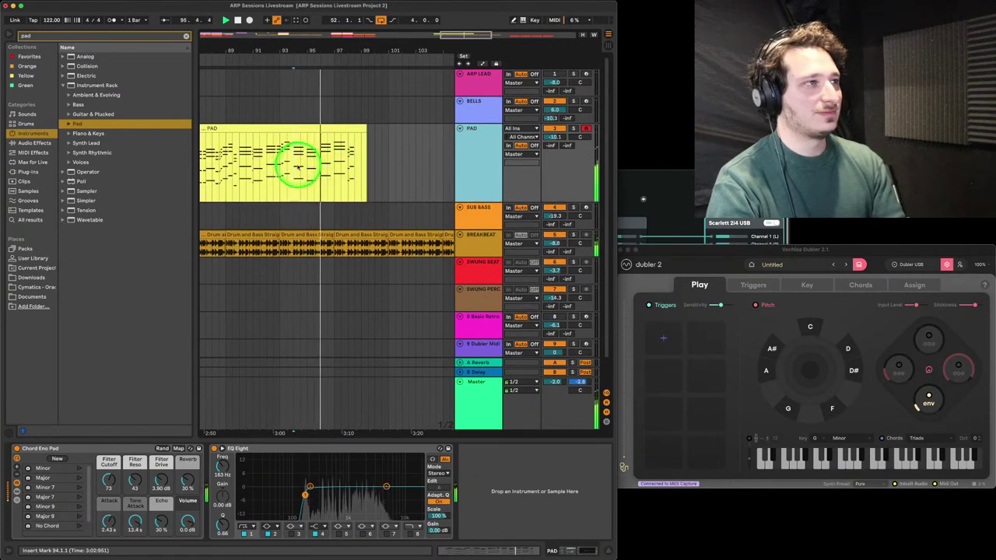
Split the PAD recording at bars 94 and 98, delete the part after bar 98 and loop the four bars between
click(349, 166)
key(super+e)
click(351, 131)
key(Delete)
key(space)
click(324, 127)
mouse_move(293, 49)
mouse_down()
mouse_move(301, 44)
mouse_move(297, 56)
mouse_up()
click(298, 57)
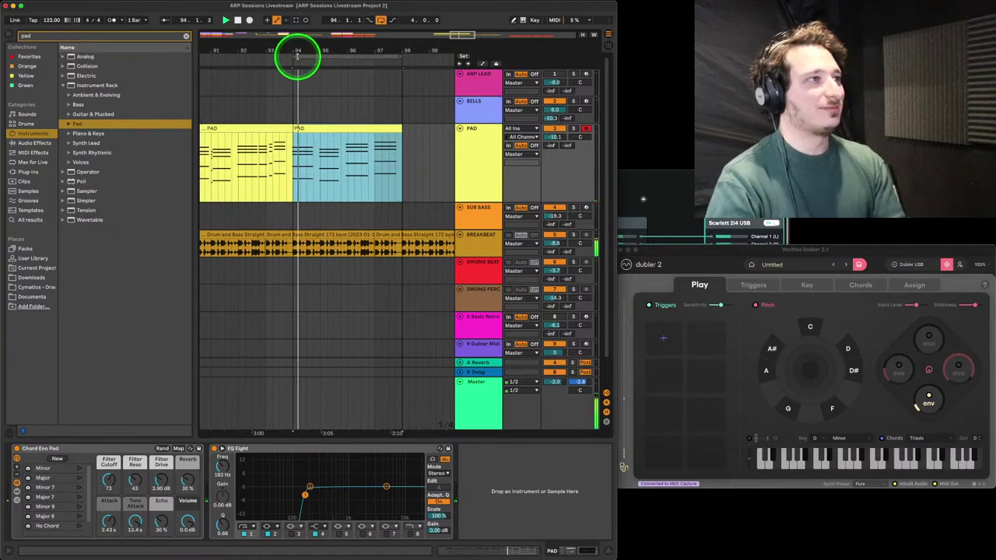
drag(306, 52, 308, 58)
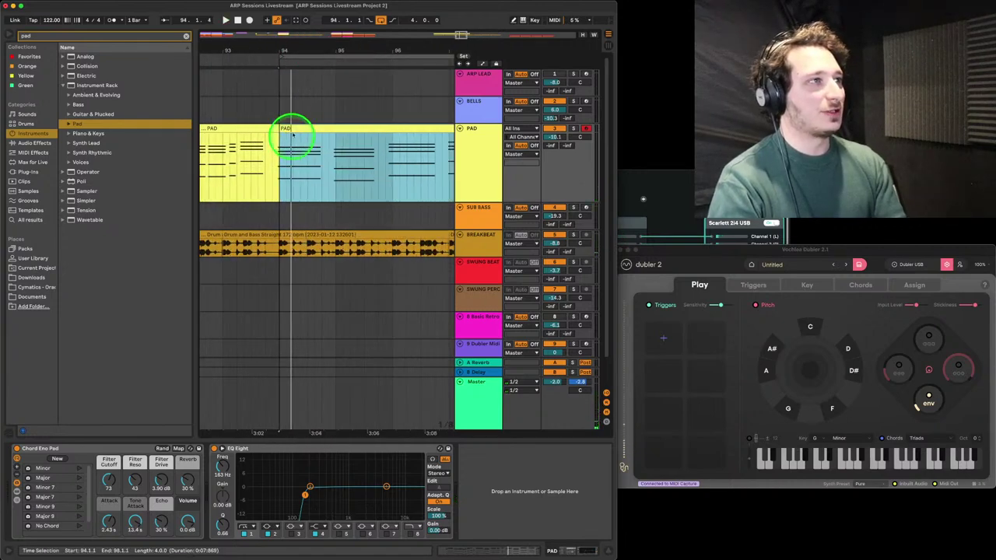
Open the four-bar PAD clip's notes and align each chord with the starts of bars 10, 11, 12 and 13
double_click(330, 128)
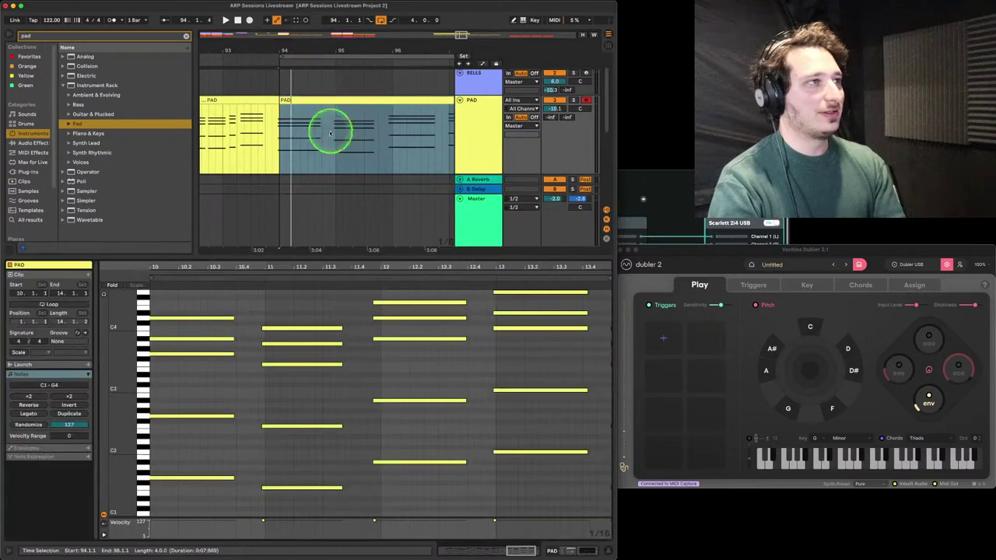
scroll(282, 347, left, 2)
drag(228, 309, 204, 477)
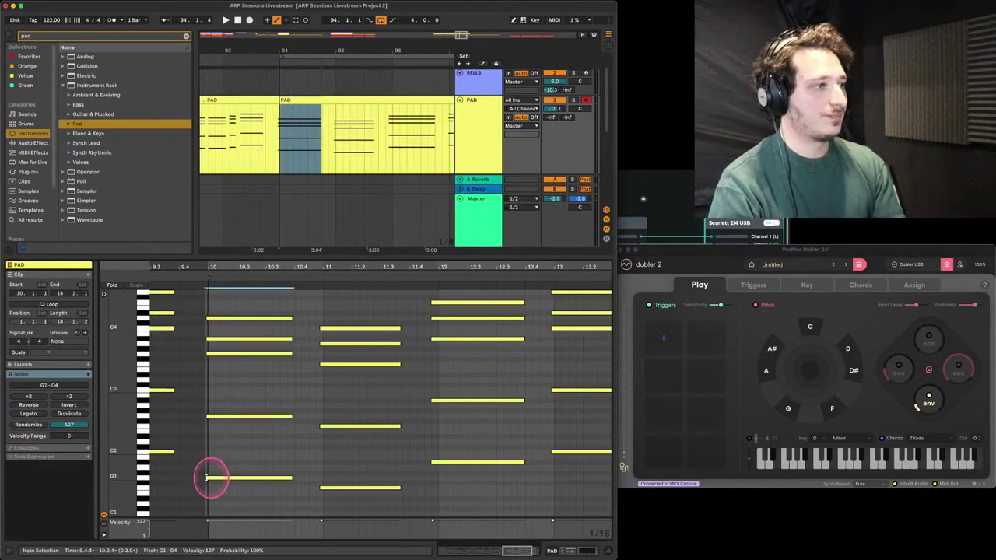
drag(346, 504, 356, 303)
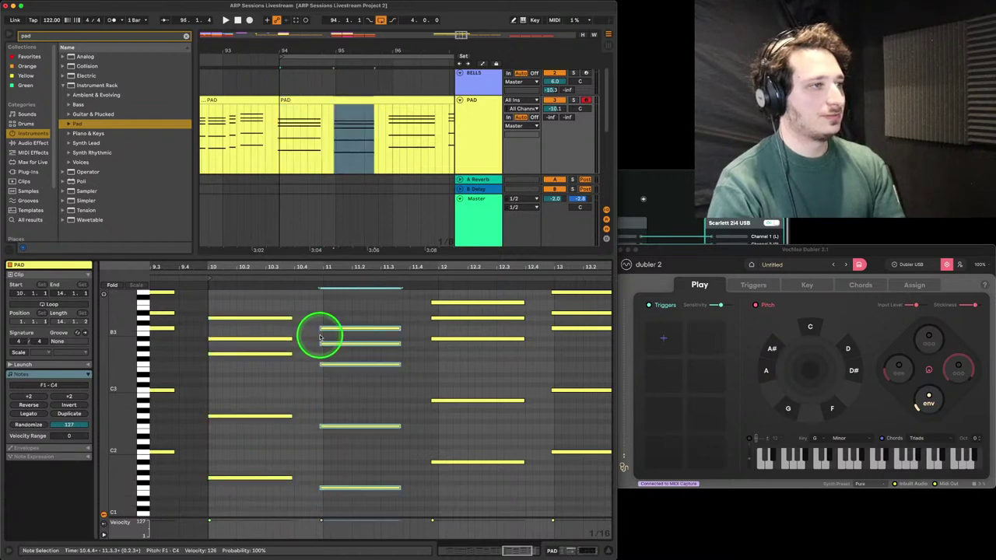
drag(489, 475, 440, 305)
scroll(472, 338, right, 3)
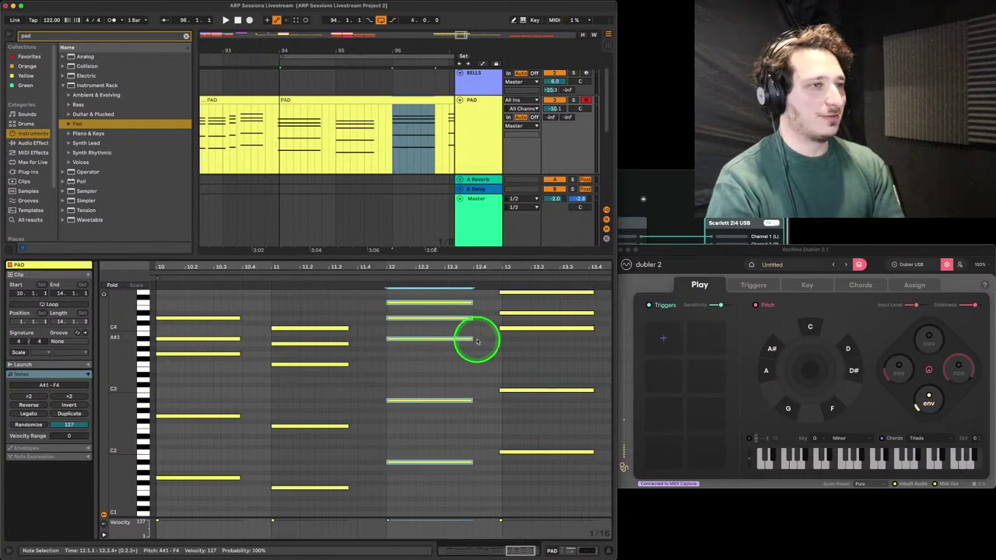
scroll(472, 338, up, 2)
drag(547, 478, 504, 303)
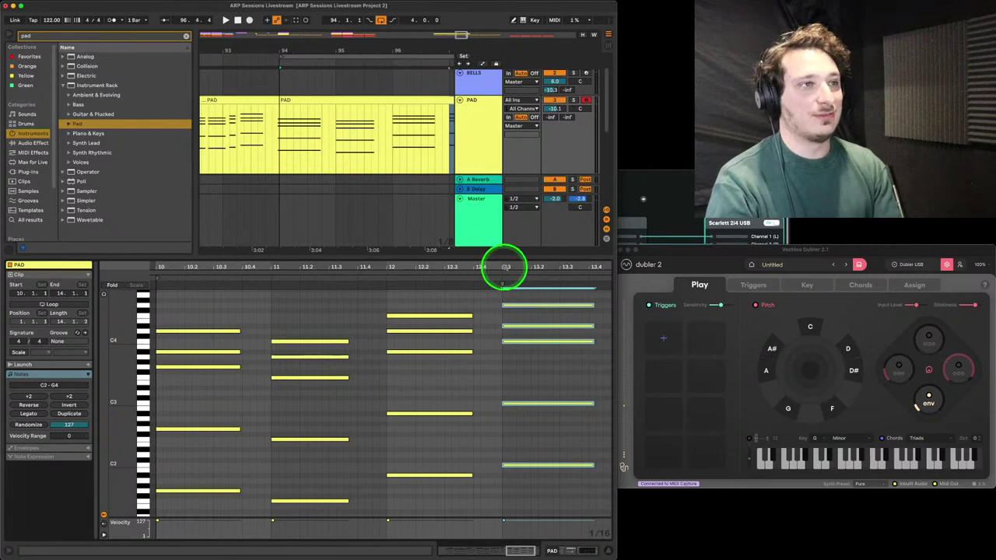
drag(505, 267, 509, 267)
Apply Legato to all four chords in the PAD clip so each note lasts until the next chord
drag(128, 355, 241, 356)
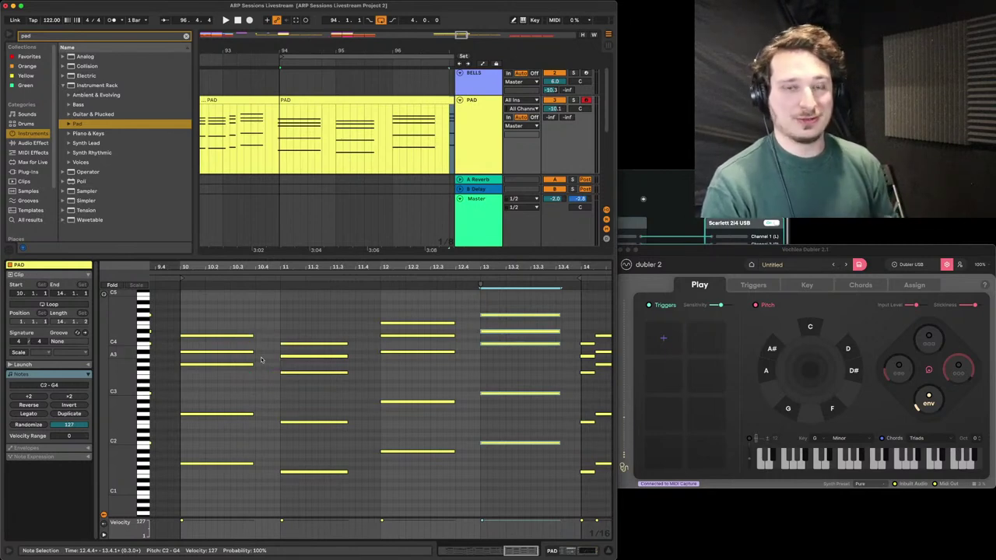
click(225, 323)
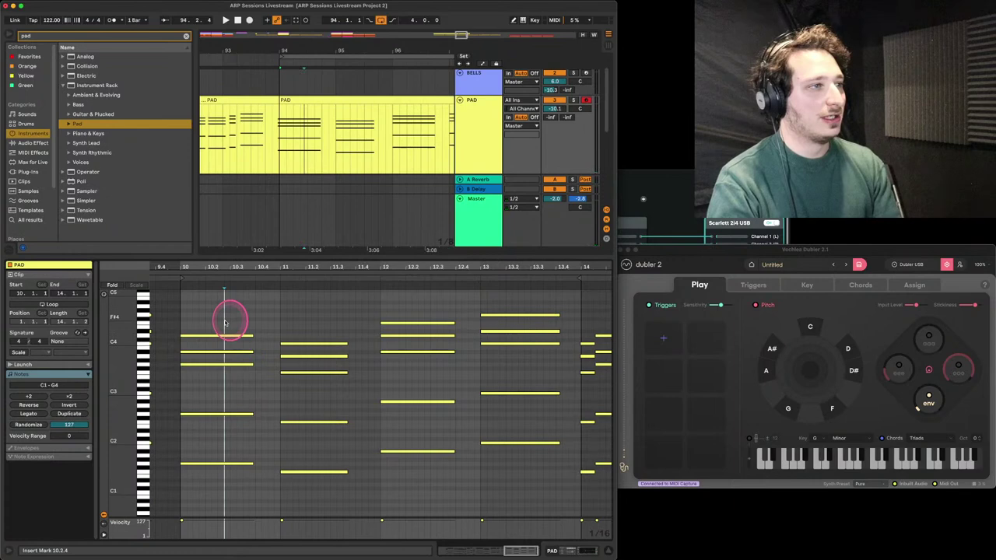
key(super+a)
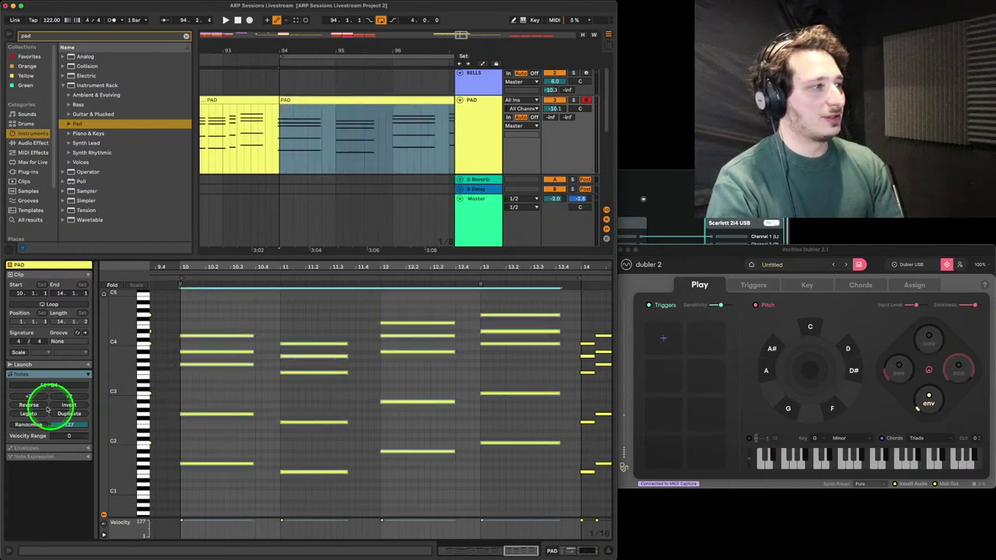
click(28, 414)
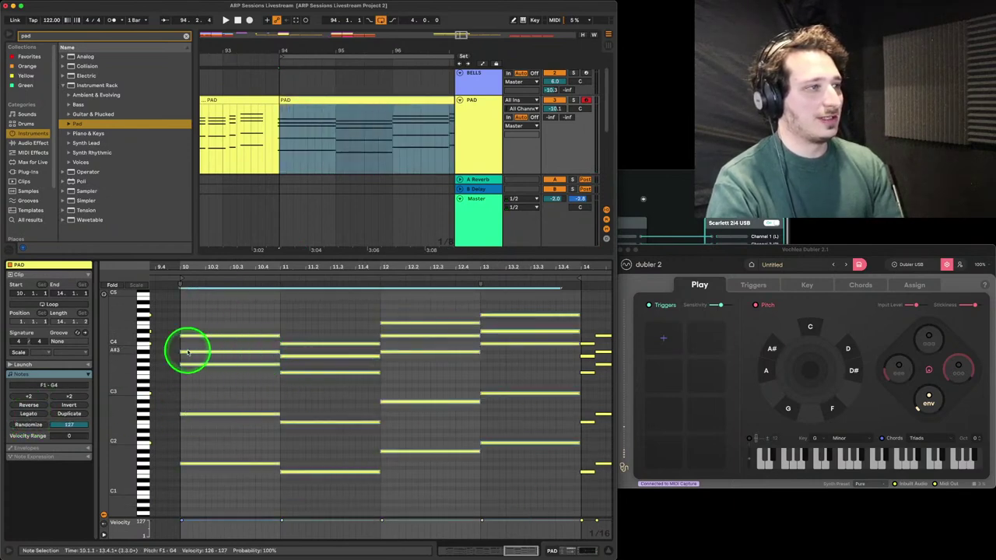
click(238, 390)
Copy the upper three notes of all four chords one octave higher and play the loop
scroll(237, 401, up, 3)
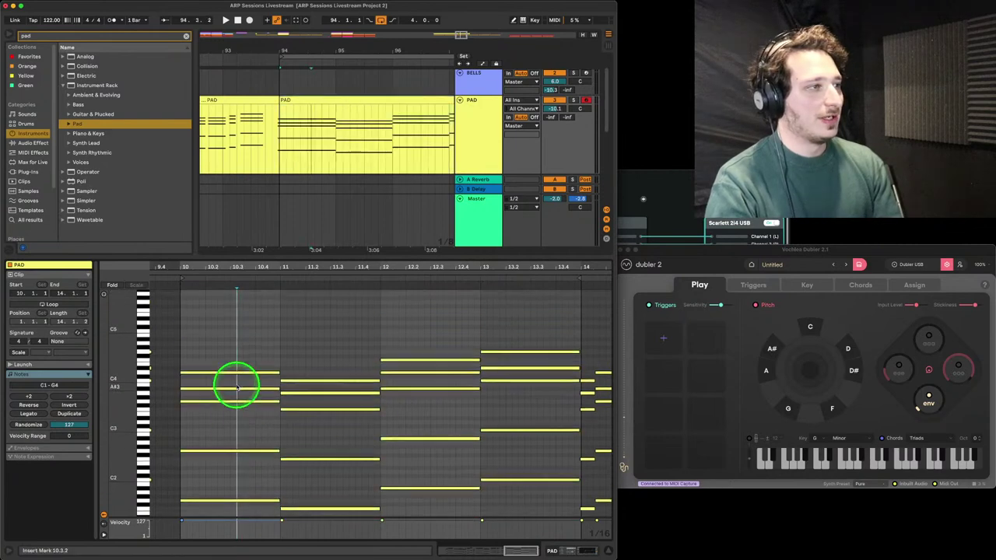
drag(231, 428, 498, 358)
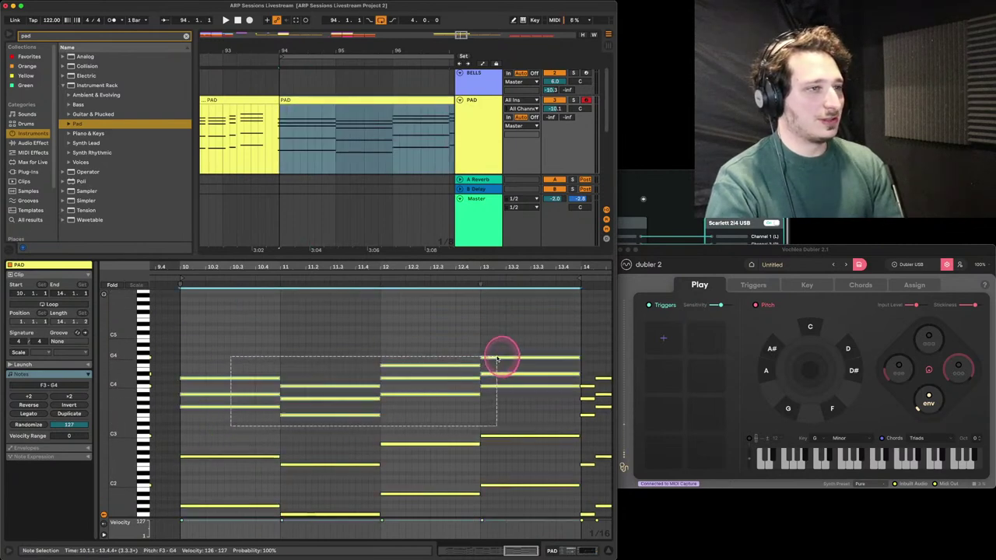
drag(234, 425, 505, 343)
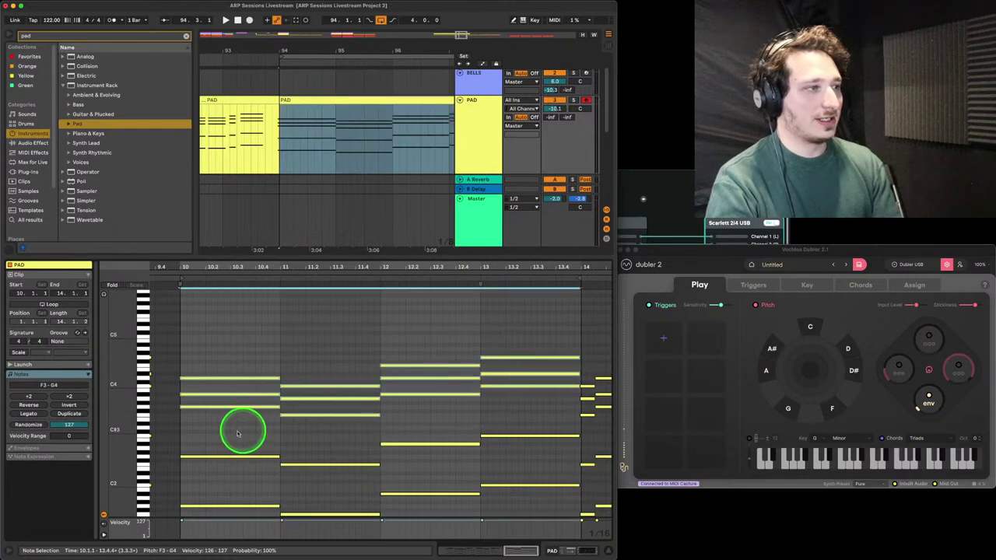
click(206, 408)
drag(207, 410, 205, 362)
click(204, 356)
key(space)
key(space)
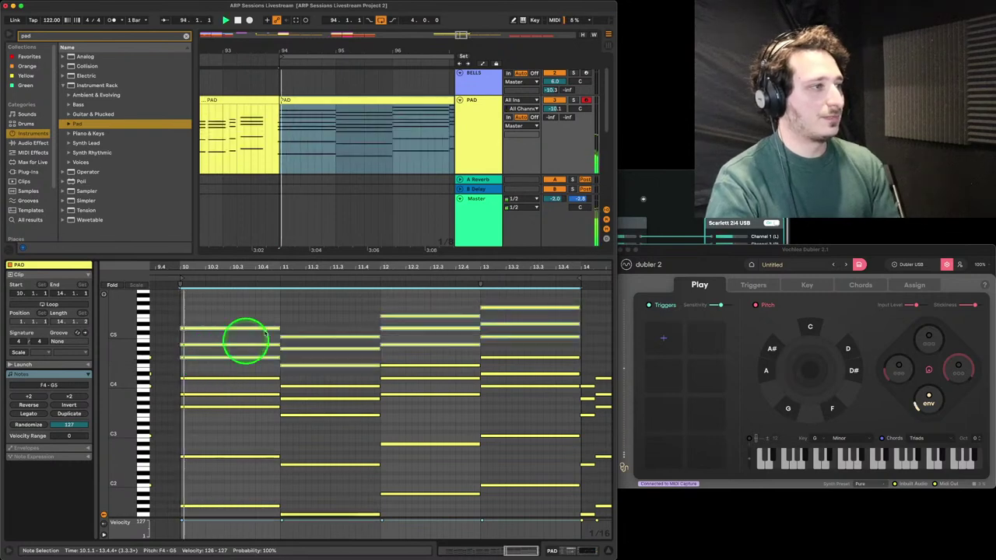
Examine the start of the first chord in the four-bar PAD clip, selecting its notes and playing from bar 94
key(space)
click(473, 135)
click(473, 135)
double_click(296, 101)
scroll(214, 376, left, 3)
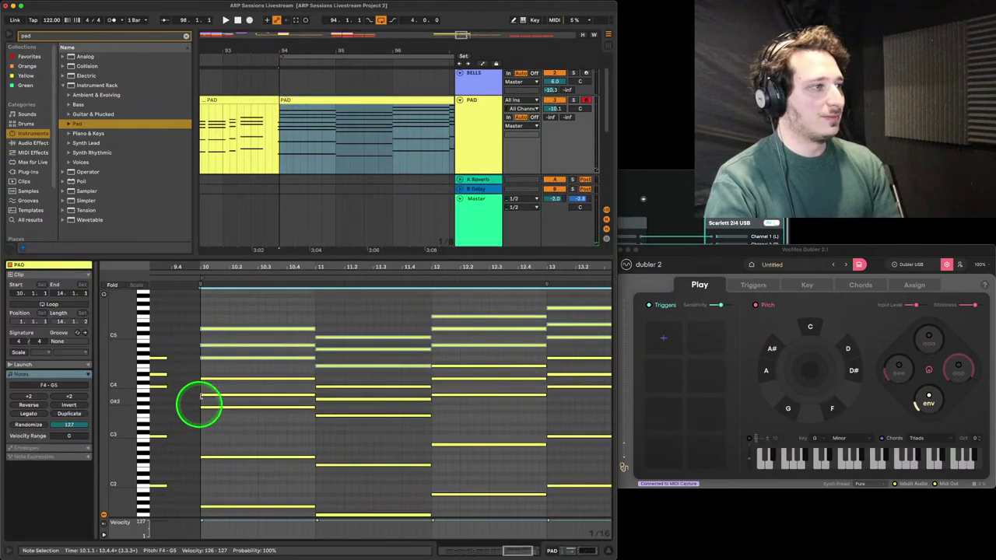
drag(206, 263, 265, 229)
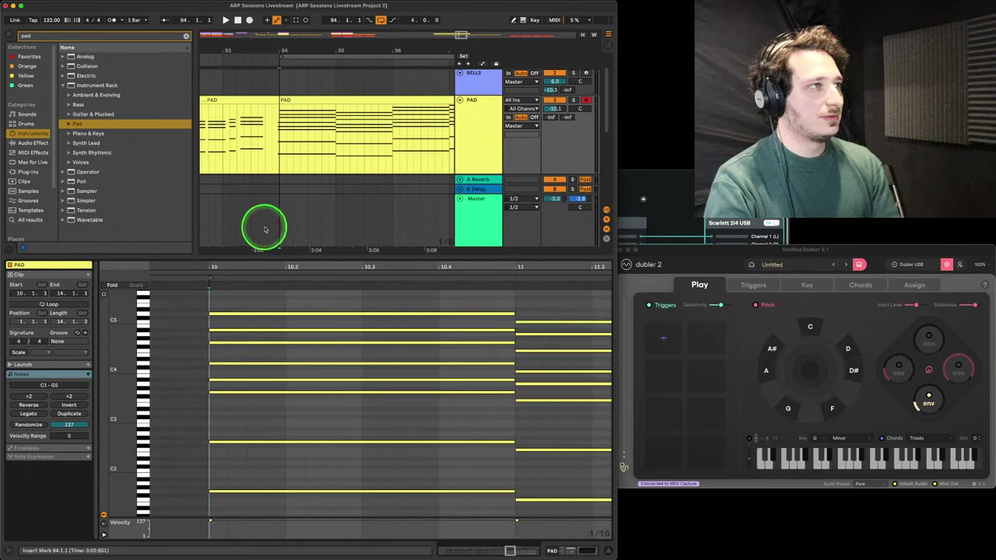
click(276, 131)
click(303, 100)
click(208, 280)
scroll(210, 286, left, 3)
click(249, 311)
drag(250, 311, 300, 517)
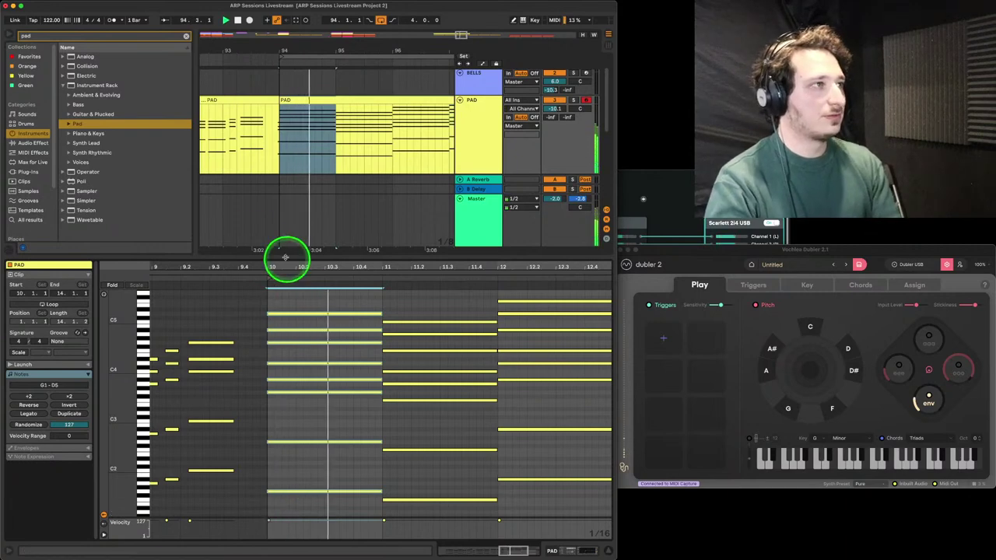
Open the preceding PAD clip and align the chord at its end with the start of bar 10, playing from bar 94
drag(294, 53, 296, 59)
click(233, 146)
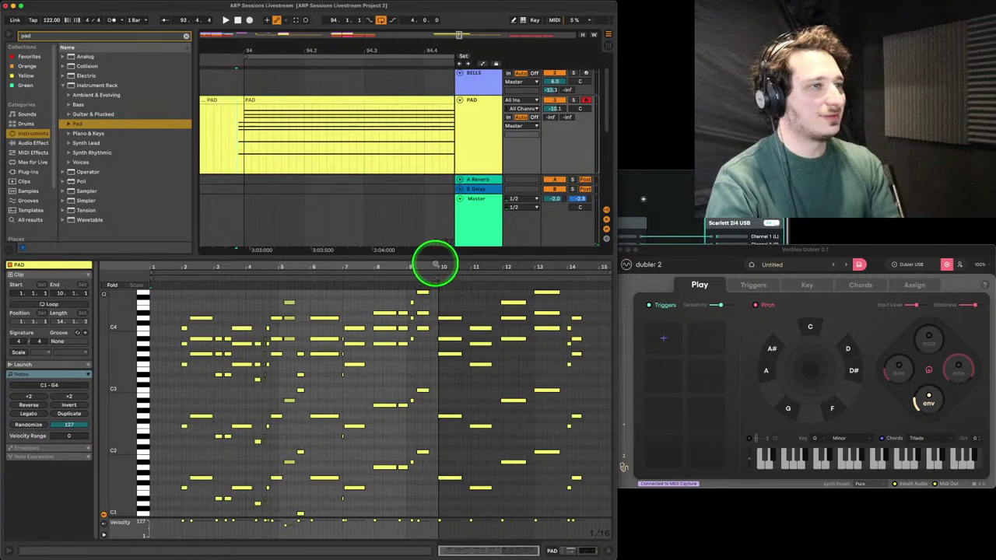
drag(436, 266, 441, 260)
drag(433, 310, 467, 479)
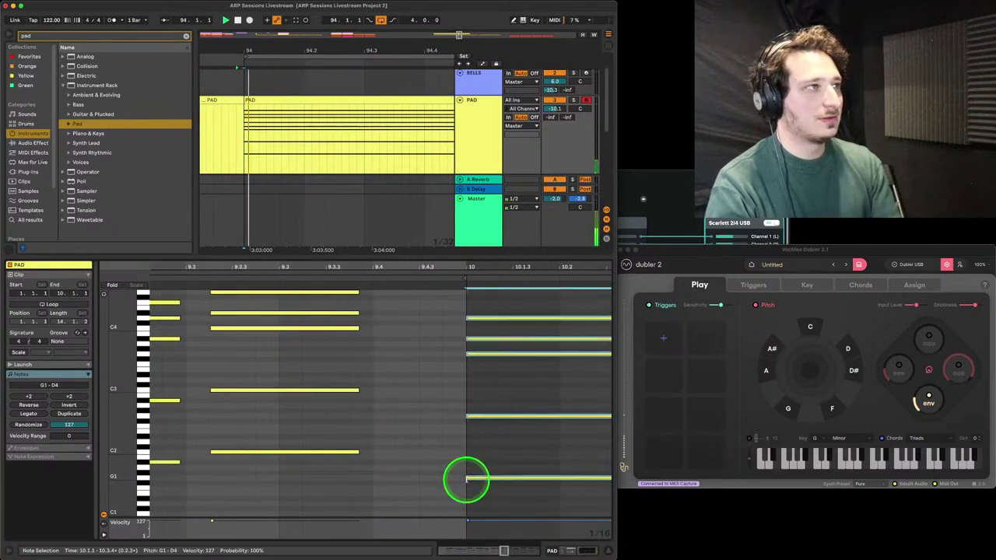
click(247, 154)
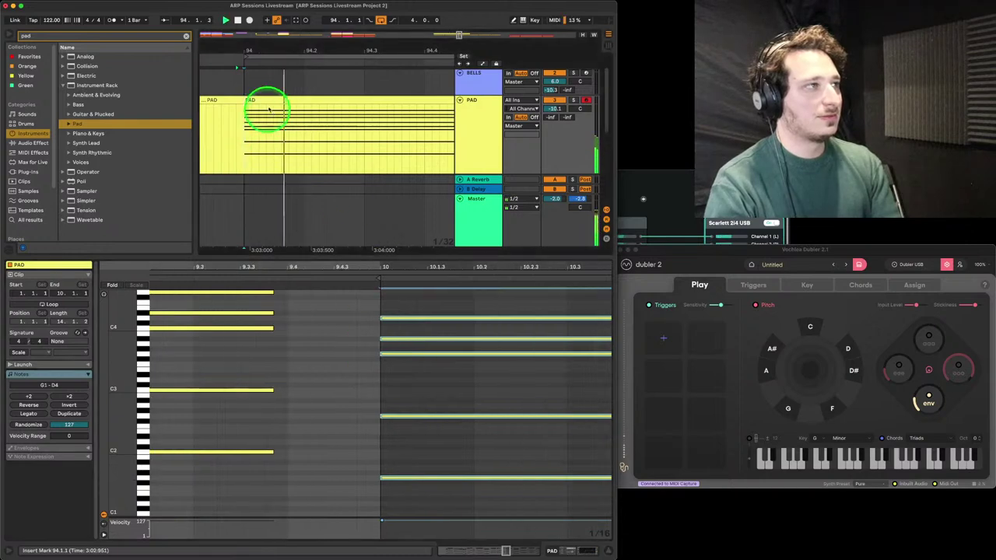
Crop the PAD clip starting at bar 94 to its visible four bars
click(276, 100)
right_click(271, 104)
click(264, 101)
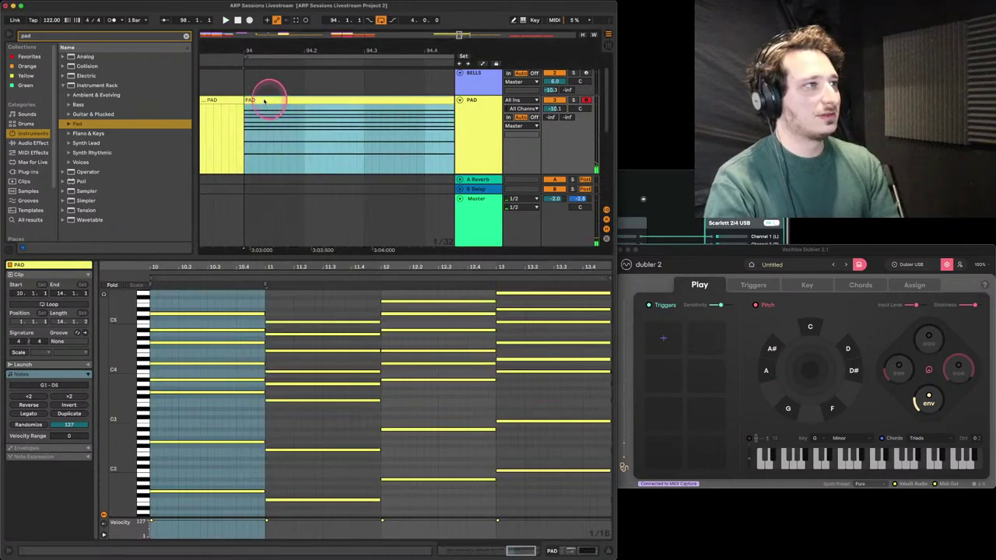
right_click(263, 99)
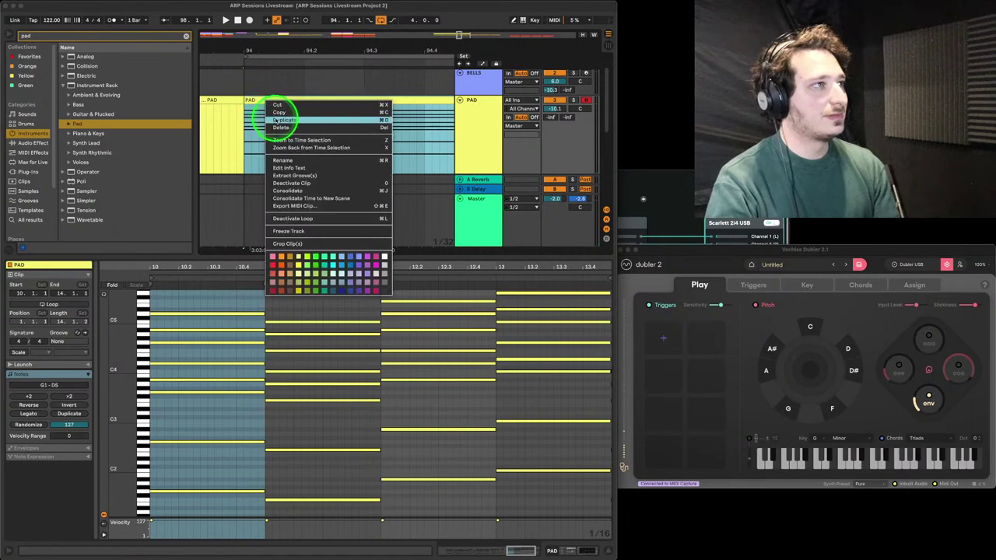
click(289, 244)
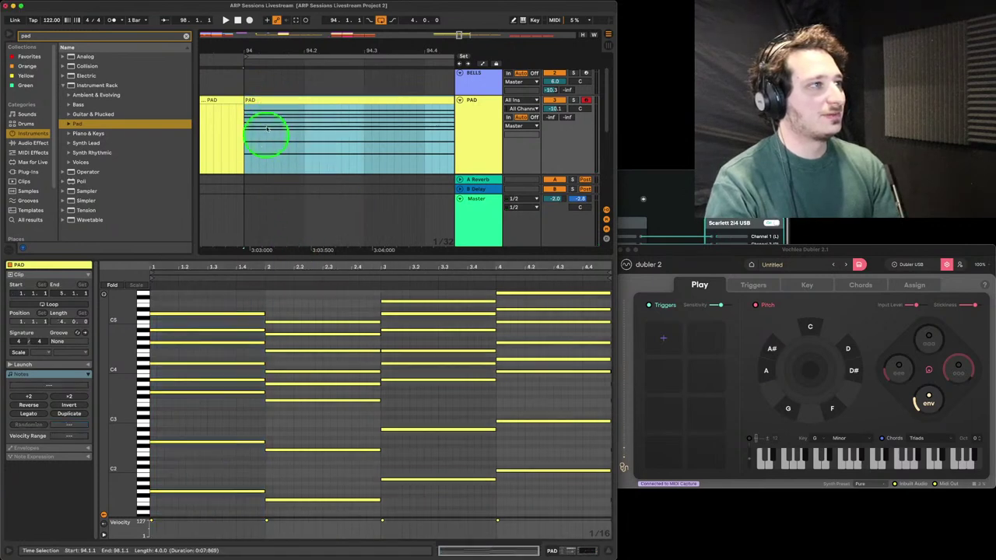
Select all notes of the cropped clip's first chord, start them slightly after the clip start, and play the loop
click(214, 268)
drag(138, 338, 135, 338)
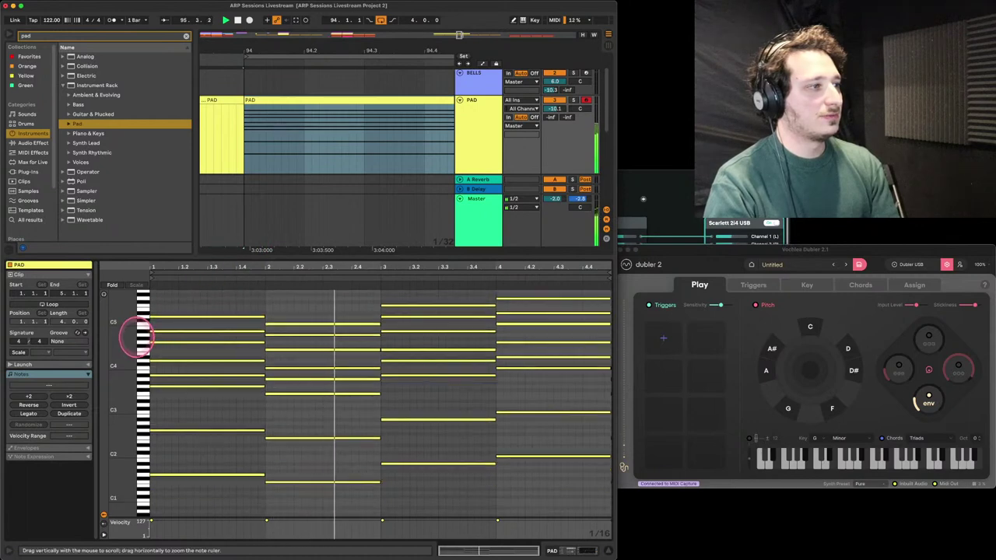
drag(206, 373, 177, 395)
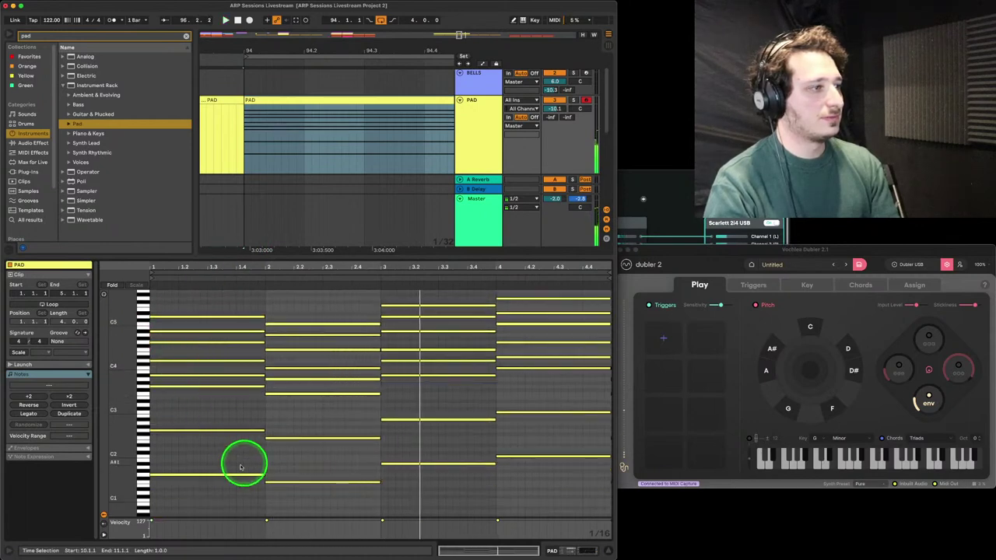
drag(158, 278, 213, 524)
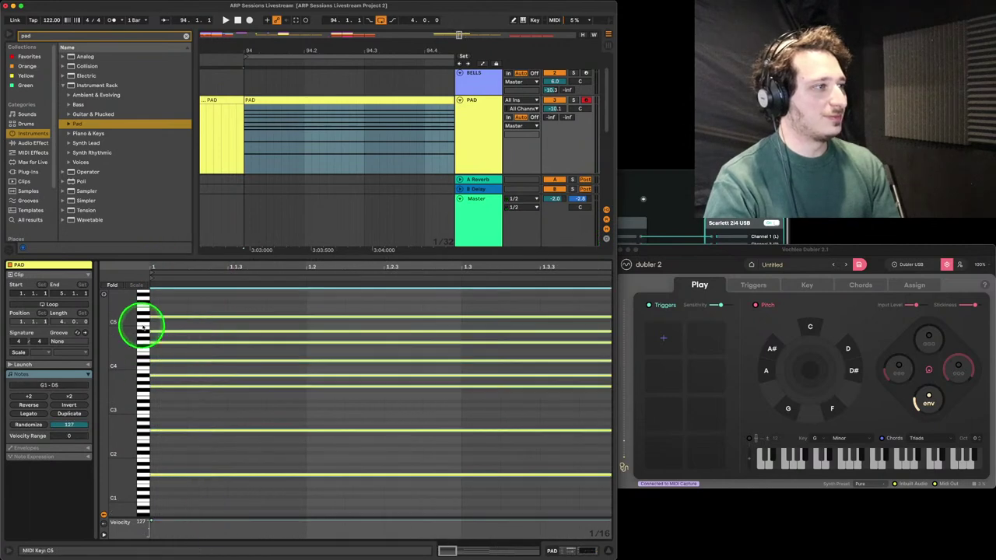
drag(152, 317, 165, 317)
key(space)
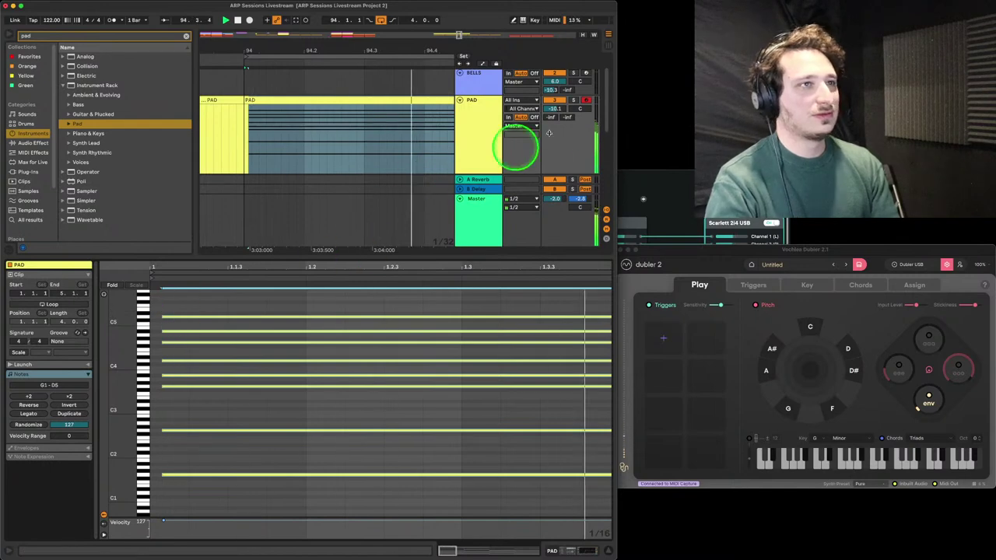
Solo the PAD track and review the clip's chords during playback in an enlarged note editor
click(576, 100)
click(311, 289)
click(171, 302)
click(188, 484)
drag(134, 319, 144, 323)
drag(352, 257, 354, 94)
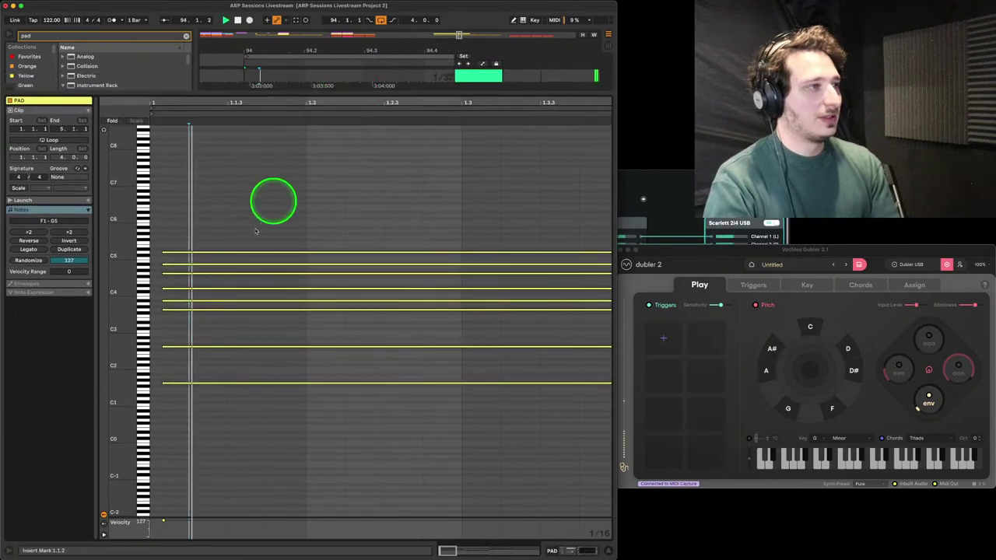
drag(281, 100, 285, 100)
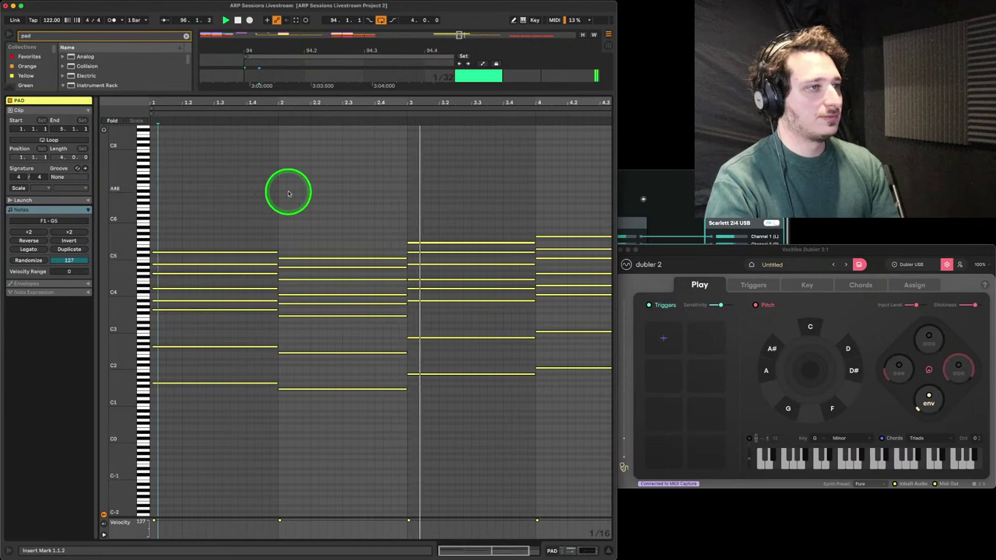
scroll(372, 206, right, 2)
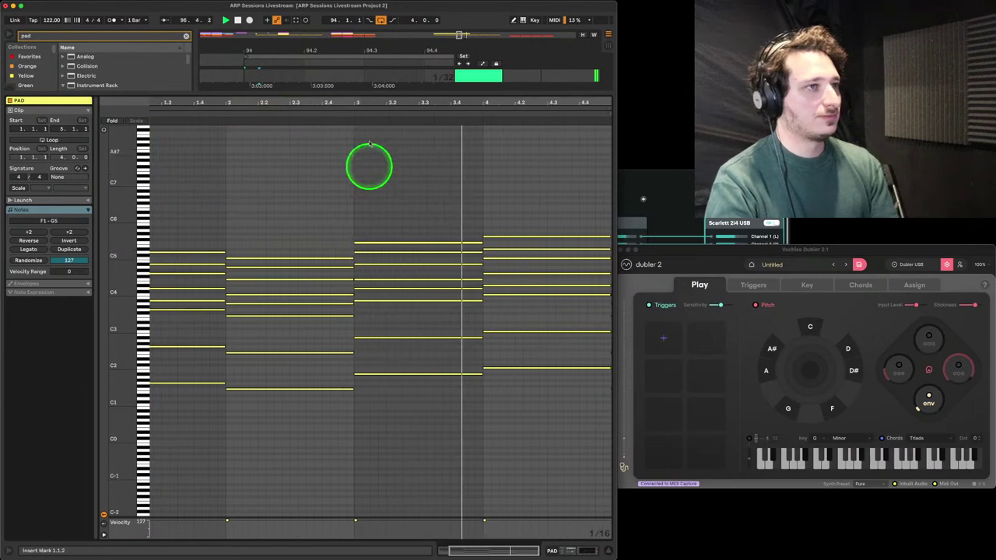
Show the PAD track's devices in the arrangement and raise the pad instrument's reverb to 46 %
double_click(395, 94)
double_click(493, 162)
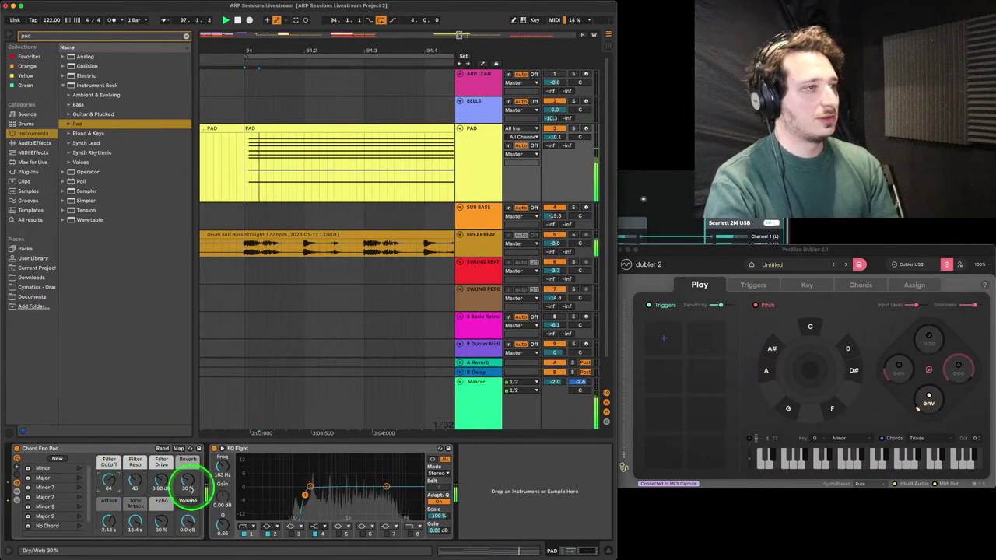
drag(273, 50, 283, 49)
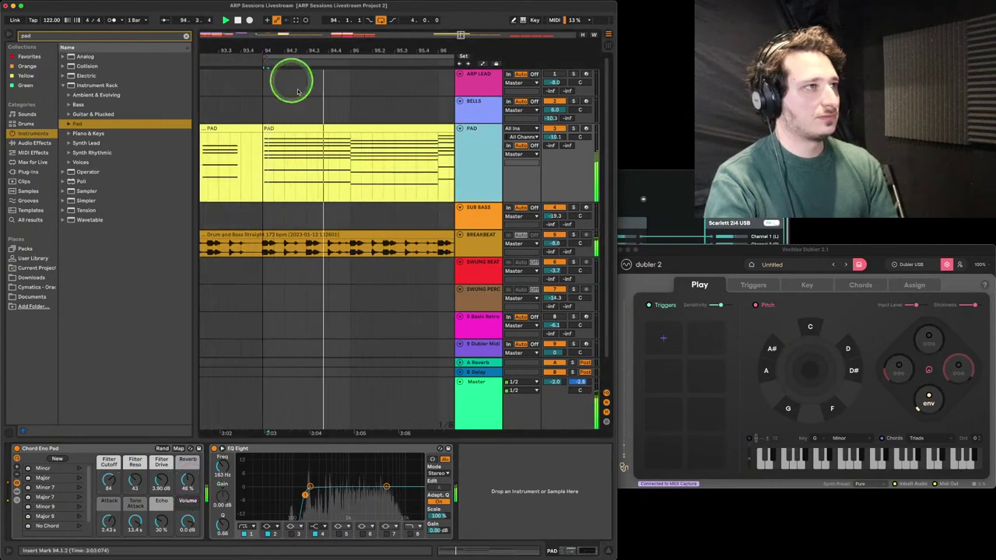
Reopen the PAD clip at bar 94 and transpose all its notes down one octave
click(314, 128)
double_click(314, 128)
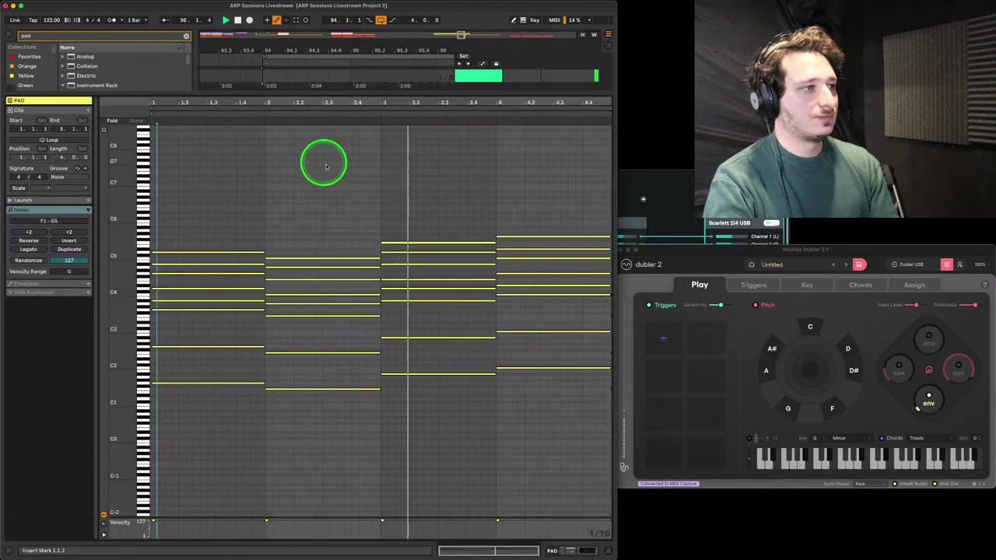
key(super+a)
key(shift+Down)
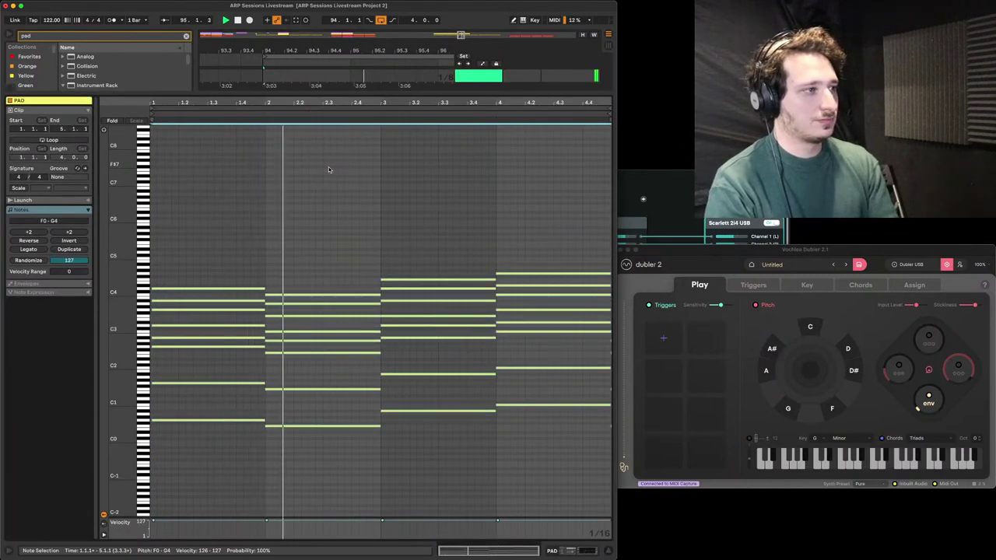
click(330, 169)
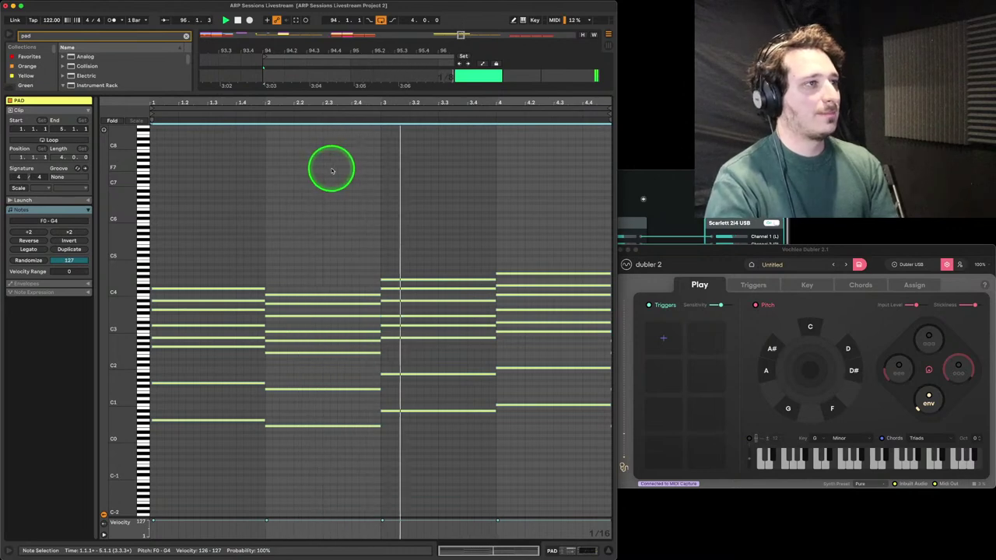
Delete the lowest note of all four chords in the PAD clip and restart playback
click(355, 365)
drag(202, 449, 518, 406)
key(space)
key(Delete)
key(space)
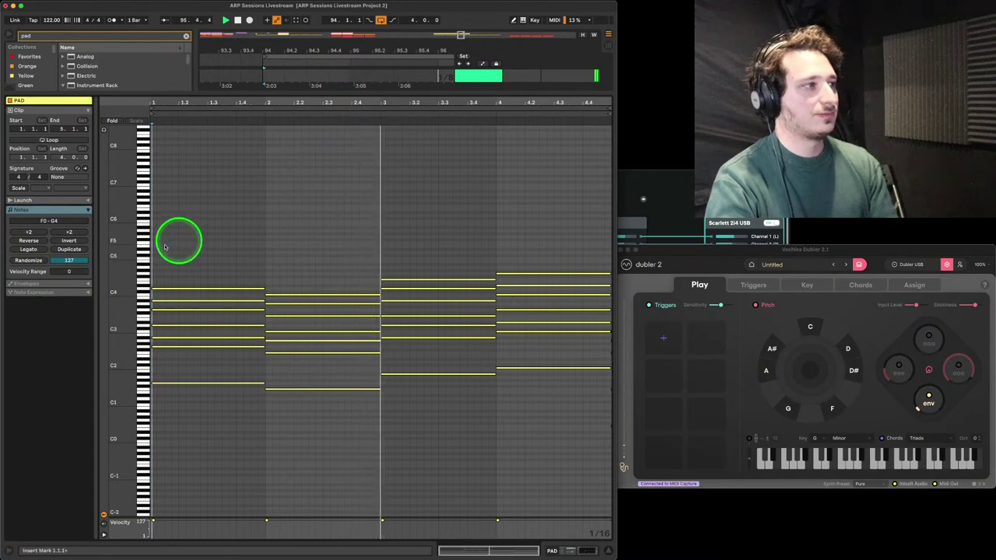
Move the first PAD chord's notes back to the clip start and audition the loop in the arrangement
drag(149, 101, 153, 105)
drag(174, 280, 175, 426)
drag(163, 382, 155, 382)
drag(258, 93, 319, 247)
drag(349, 36, 348, 44)
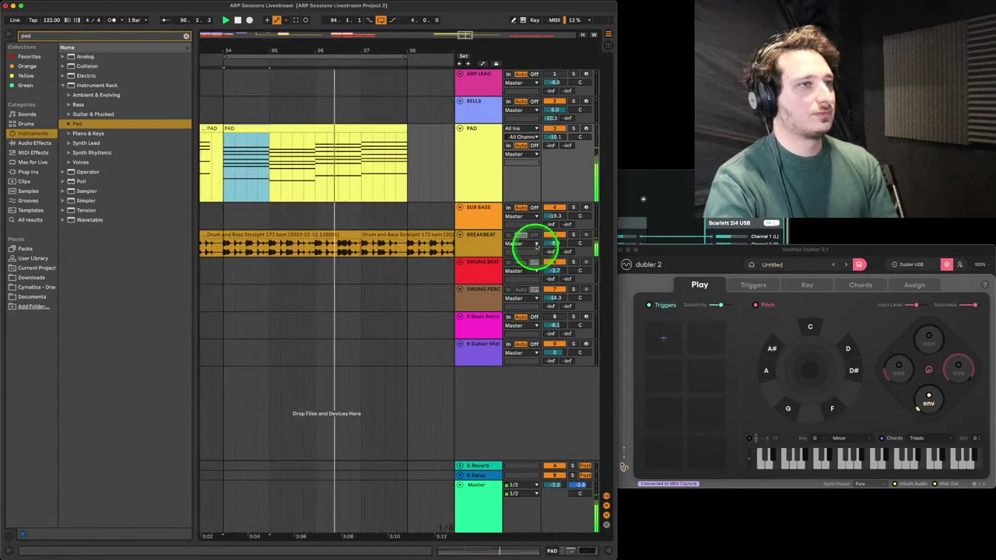
click(259, 258)
click(296, 200)
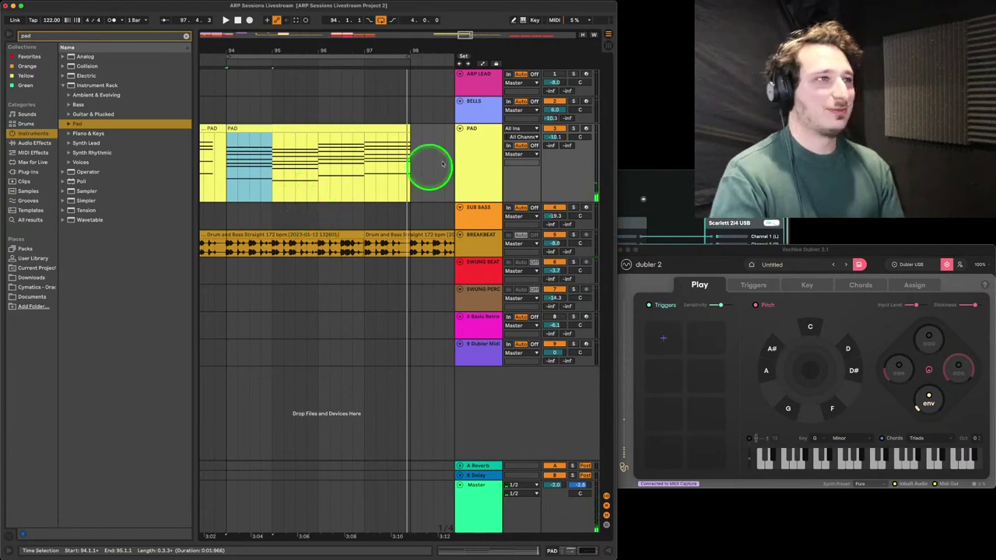
Lower the PAD instrument's filter cutoff to 60 while the loop plays
double_click(471, 147)
key(space)
click(109, 480)
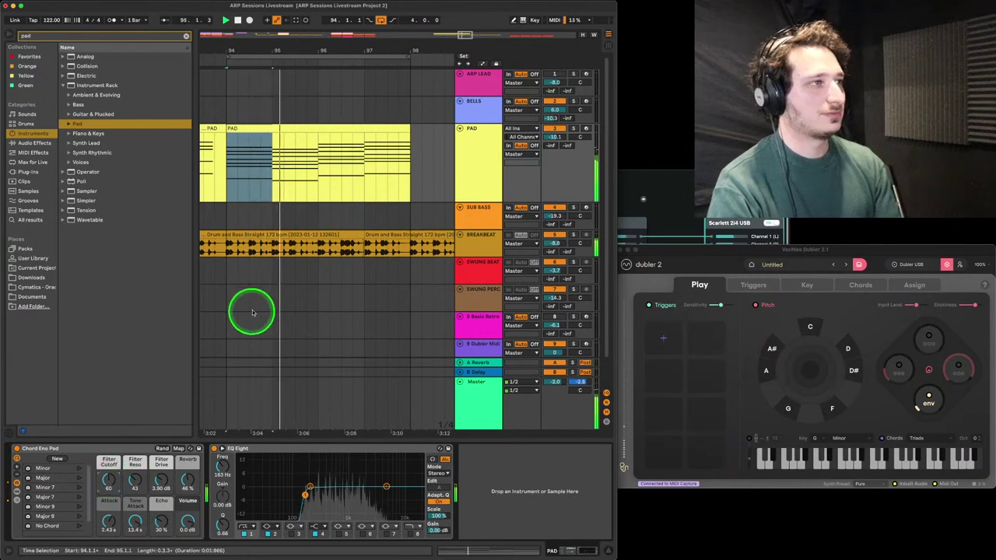
click(282, 265)
Copy the four-bar PAD clip at bar 94 onto the SUB BASS track at the same position
click(309, 127)
click(312, 136)
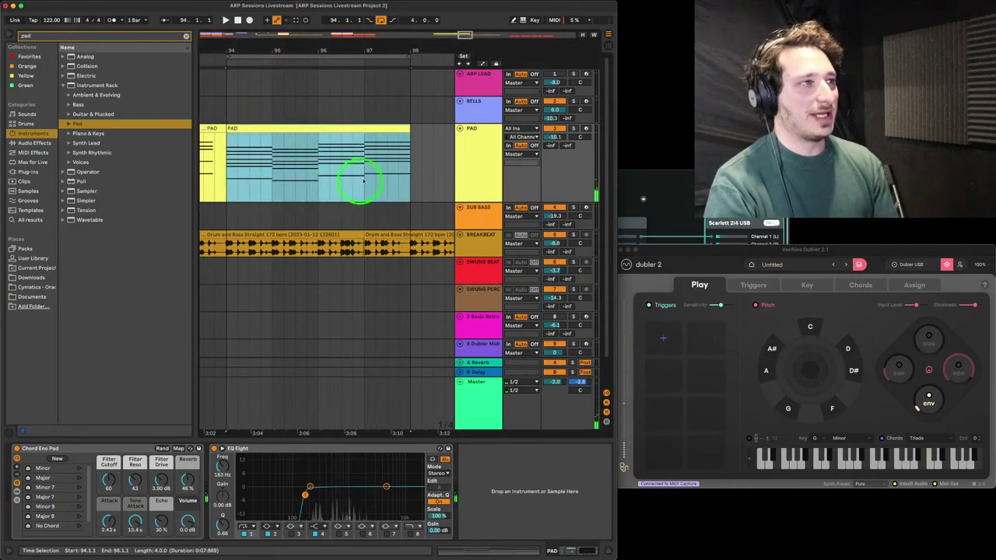
scroll(332, 125, left, 1)
scroll(332, 125, down, 1)
scroll(332, 125, left, 2)
scroll(333, 125, left, 1)
drag(332, 124, 327, 203)
Open the SUB BASS copy and delete its upper chord notes, keeping only the lowest note in each bar
double_click(332, 204)
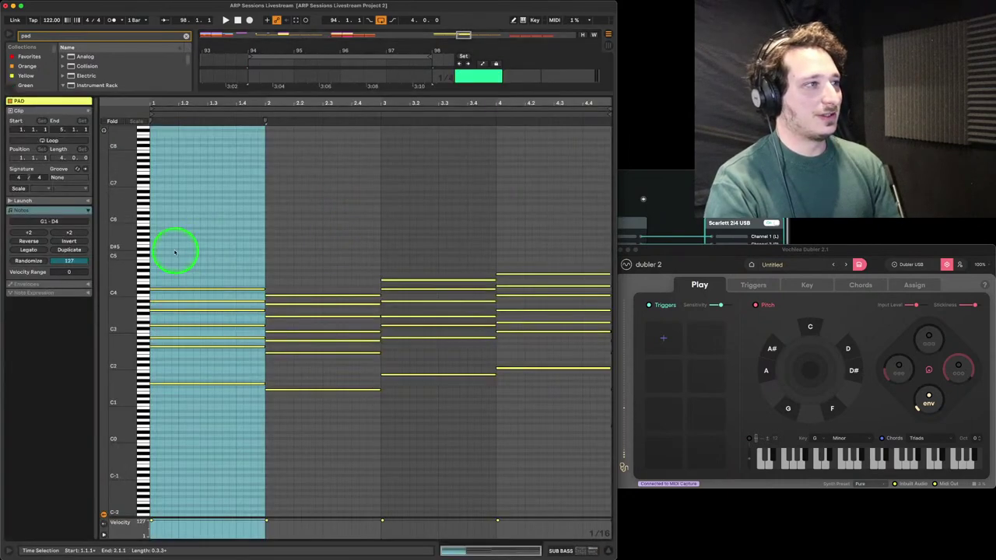
drag(191, 246, 520, 354)
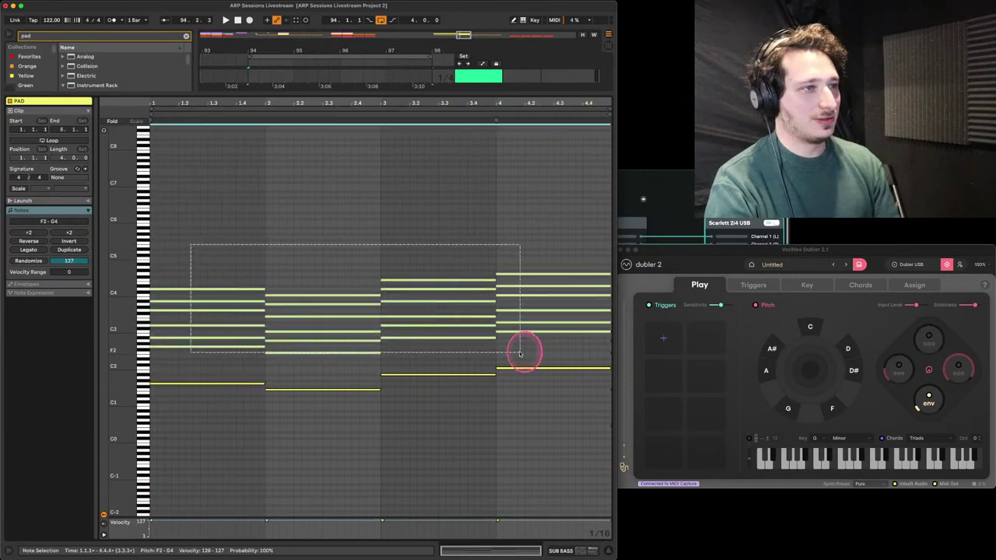
key(Delete)
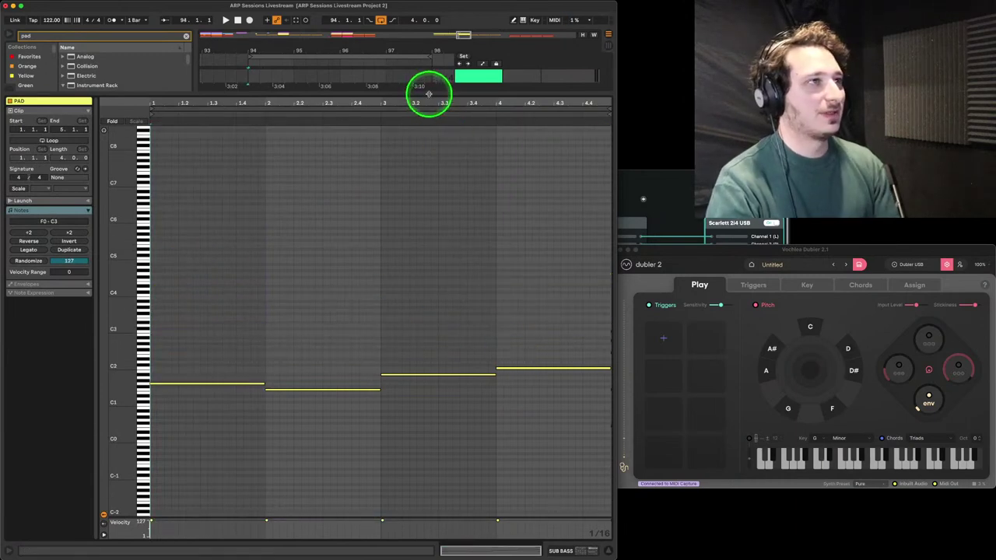
Return to the arrangement, solo the SUB BASS track and play the loop
key(super+alt+l)
click(574, 207)
key(space)
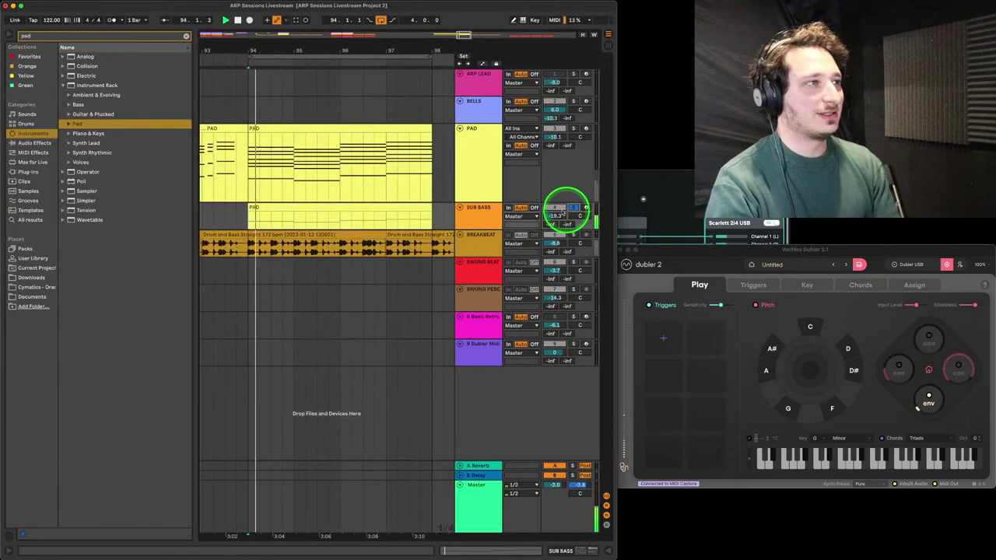
Transpose all notes of the SUB BASS clip down one octave and return to the arrangement
double_click(418, 210)
key(super+a)
key(shift+Down)
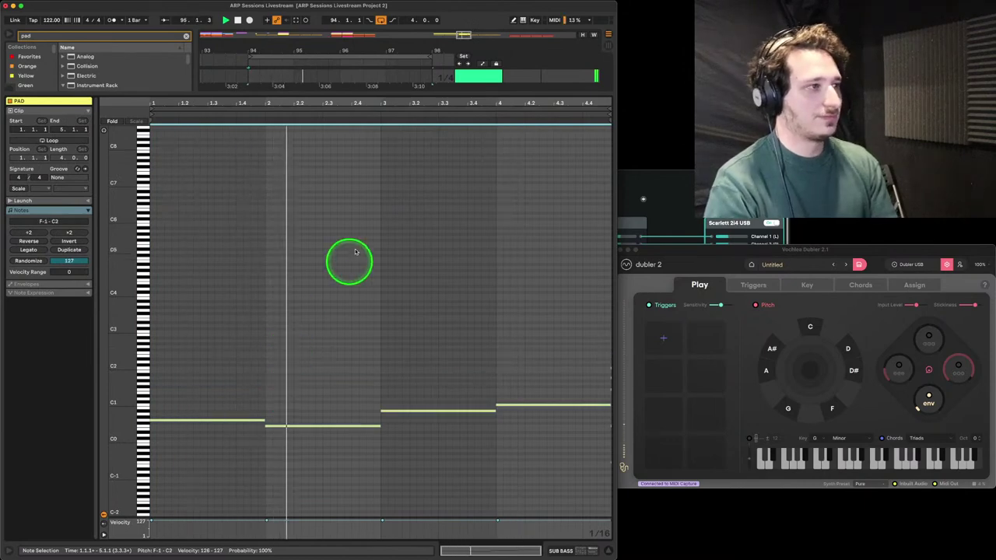
key(super+alt+l)
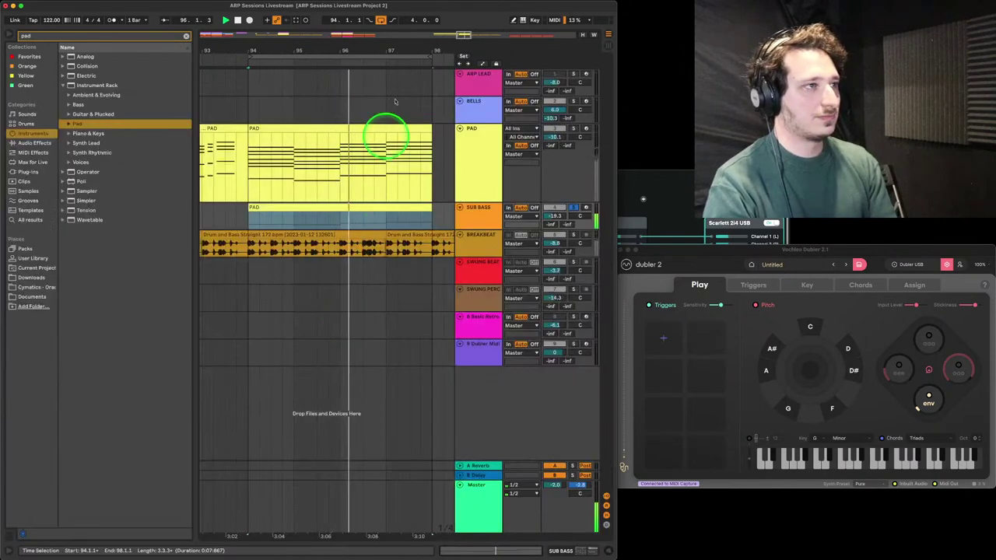
Solo the PAD track together with SUB BASS and set the SUB BASS volume to -17.3 dB
drag(388, 48, 394, 42)
super+click(575, 129)
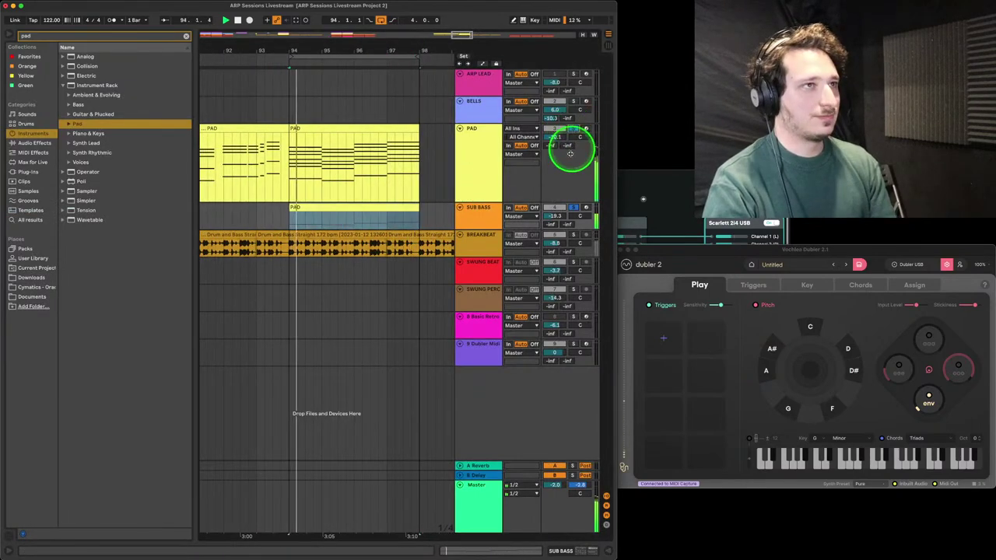
click(555, 215)
drag(556, 215, 554, 213)
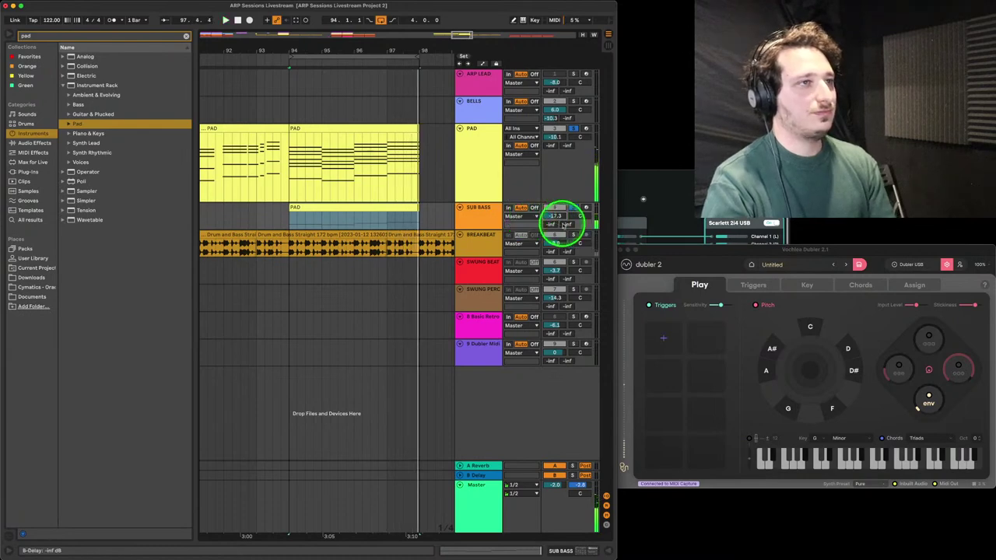
Open the SUB BASS clip and examine its bass notes in the note editor
click(368, 173)
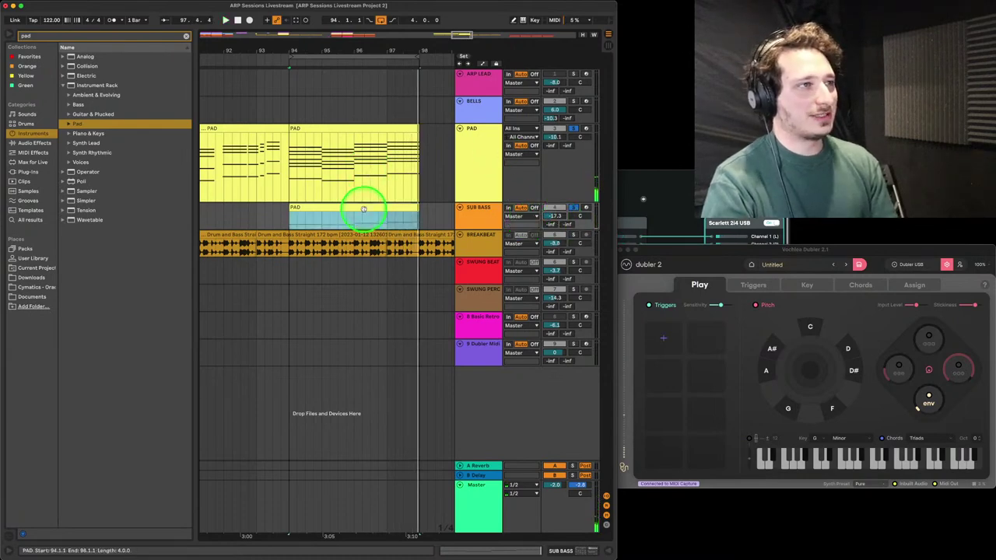
double_click(364, 211)
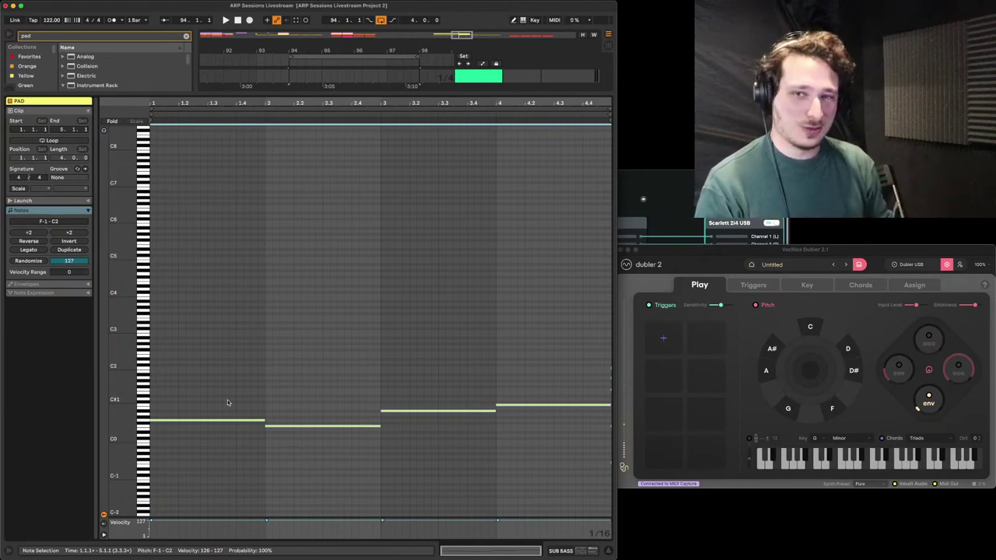
click(286, 117)
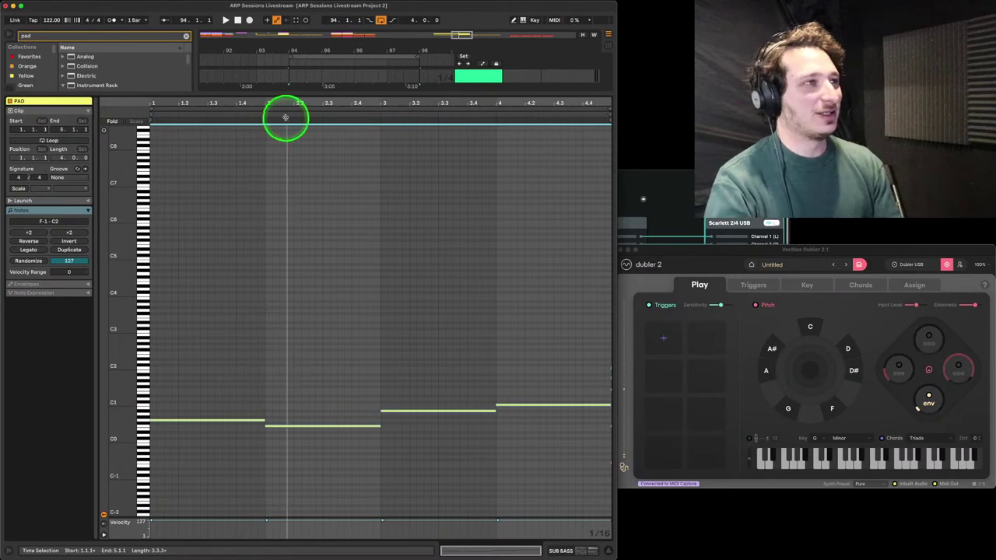
Copy the four-bar PAD clip at bar 94 onto the ARP LEAD track
drag(332, 208, 332, 129)
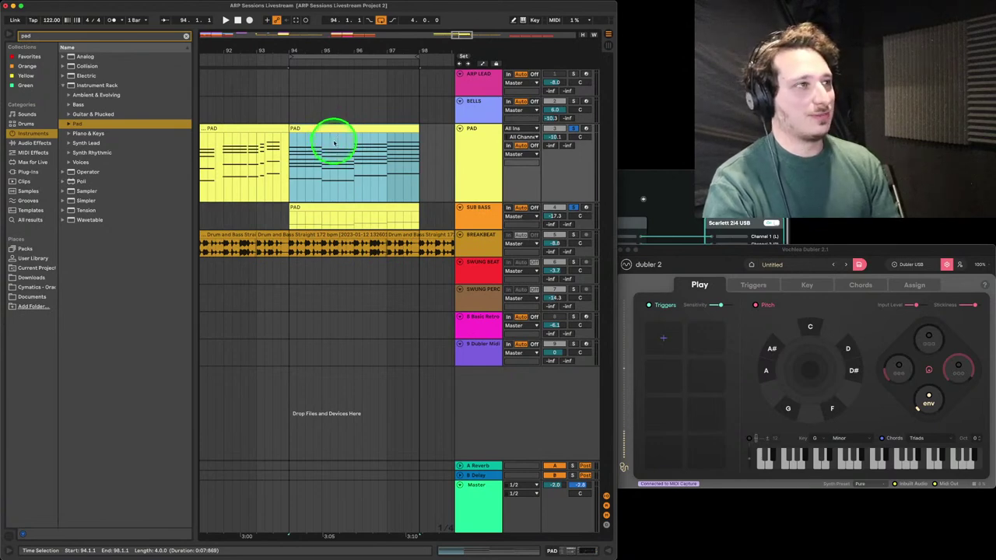
drag(290, 147, 424, 152)
click(360, 128)
drag(356, 126, 358, 98)
click(487, 81)
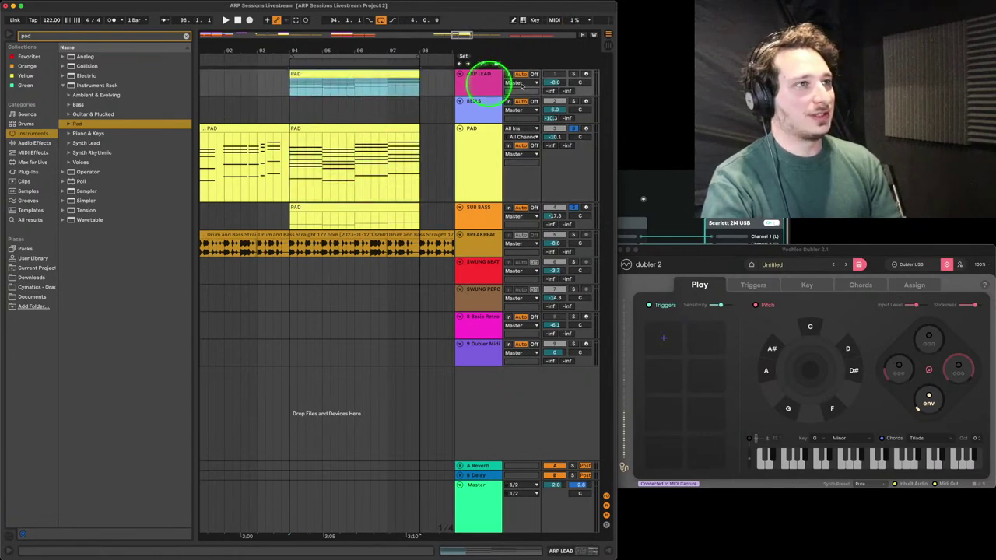
Solo the ARP LEAD track, play the loop and show the track's devices
click(573, 74)
key(space)
double_click(484, 75)
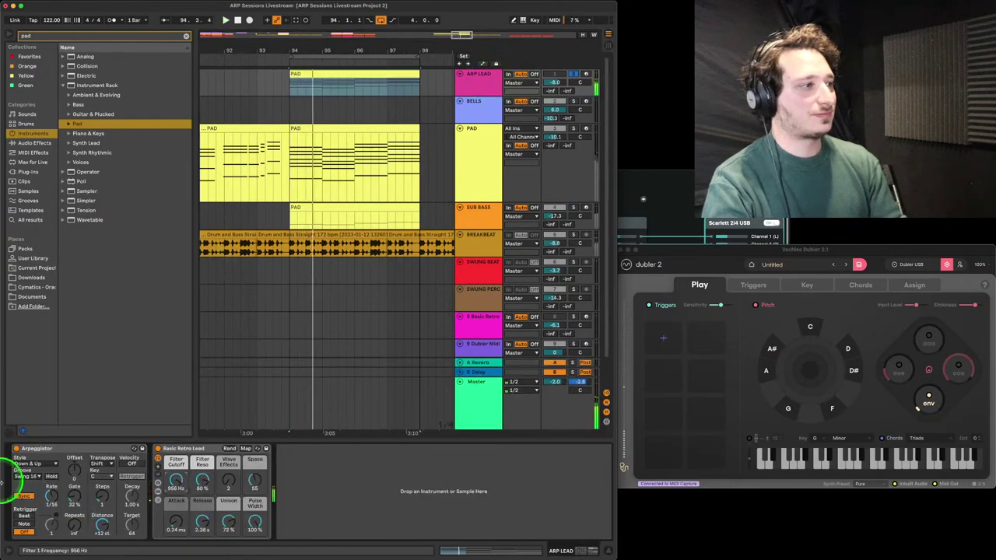
Set the Arpeggiator's groove to Straight and lower the Basic Retro Lead's filter cutoff to 402 Hz
click(30, 464)
click(25, 475)
click(25, 484)
key(space)
drag(176, 480, 177, 500)
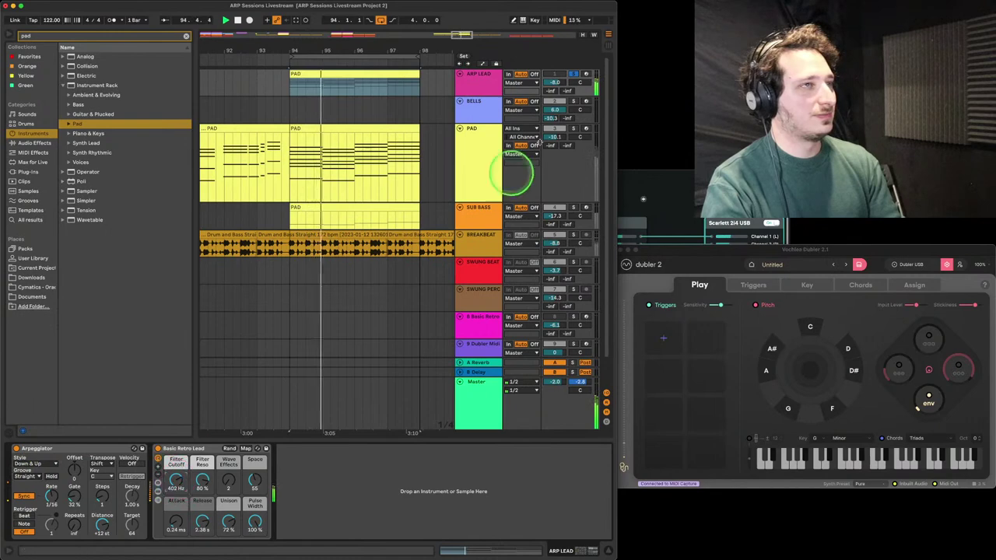
Enlarge the ARP LEAD track and play its copied chord clip from bar 94
drag(474, 92, 473, 174)
drag(360, 49, 357, 55)
click(338, 74)
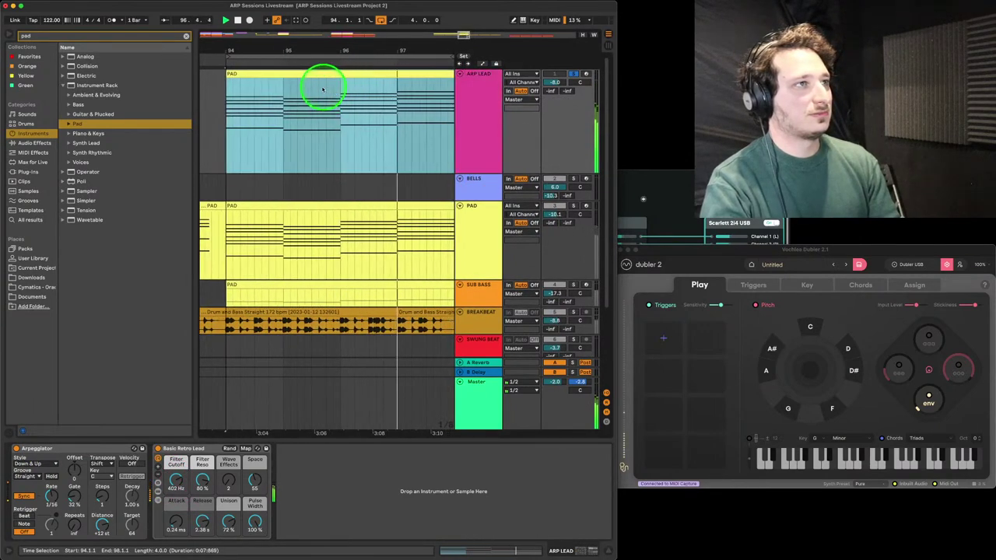
scroll(324, 89, right, 1)
click(495, 84)
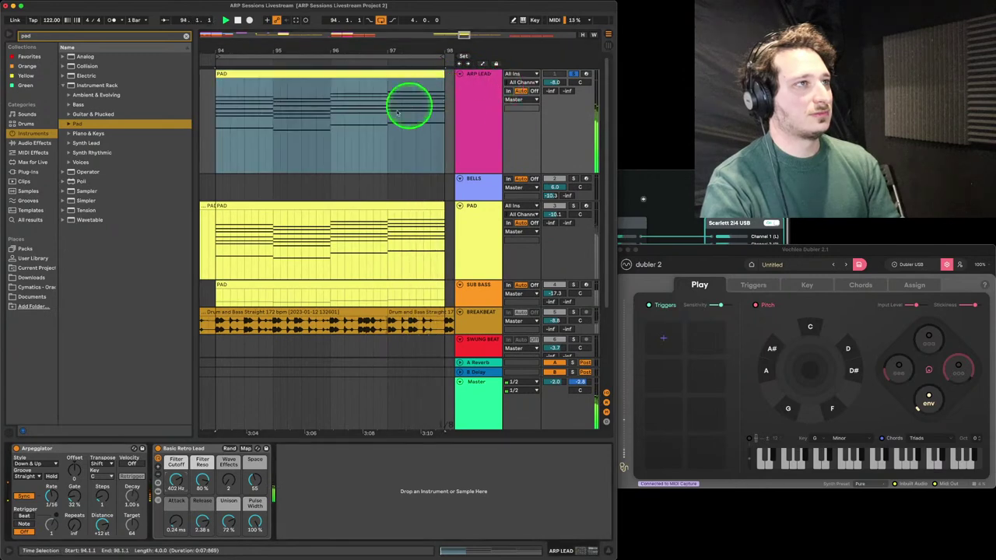
click(493, 121)
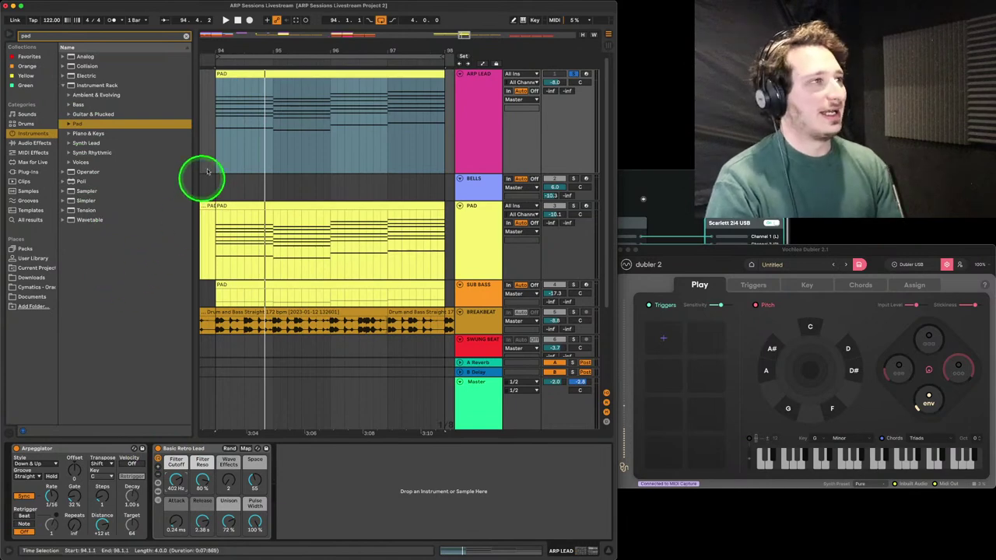
click(218, 147)
key(space)
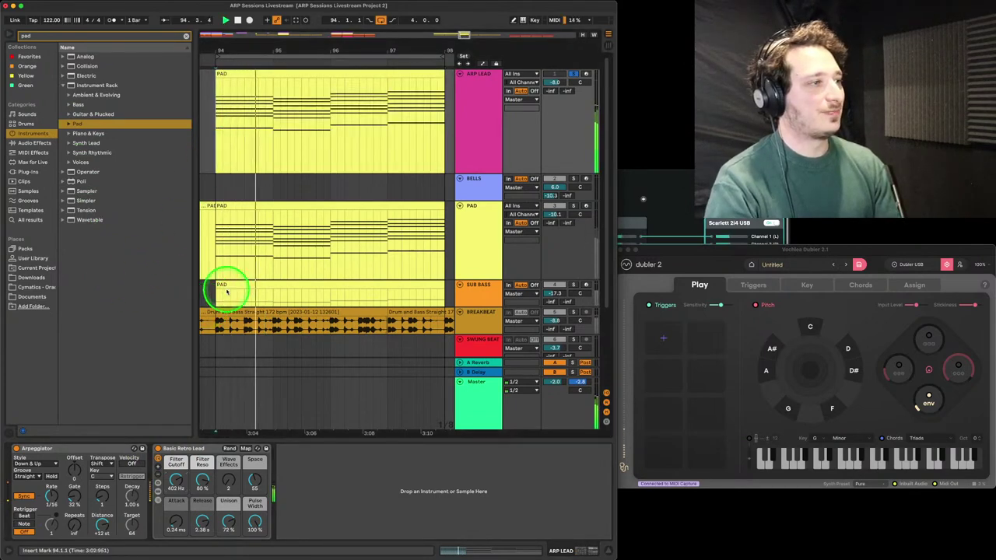
Stop playback and list all MIDI effects in the browser with the search text cleared
key(space)
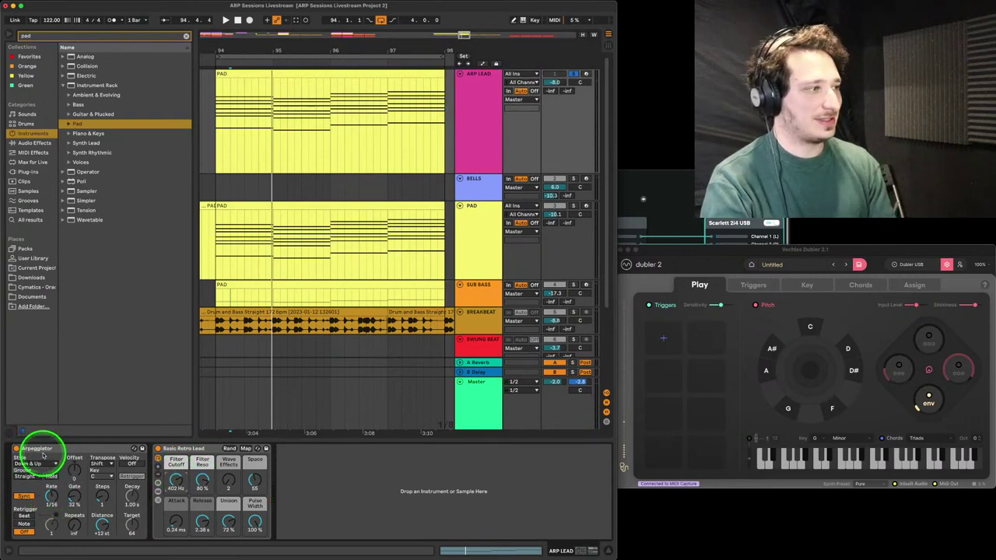
click(9, 155)
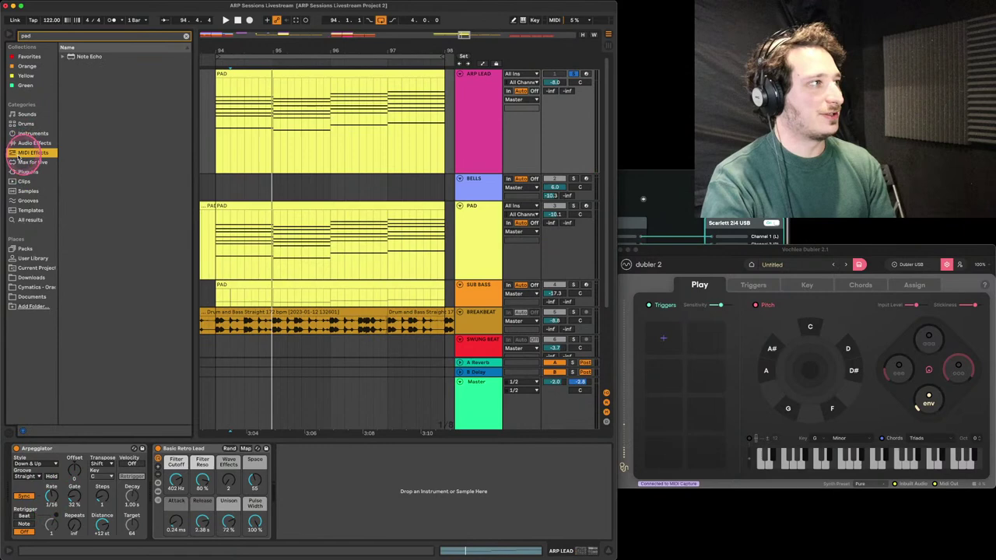
click(186, 37)
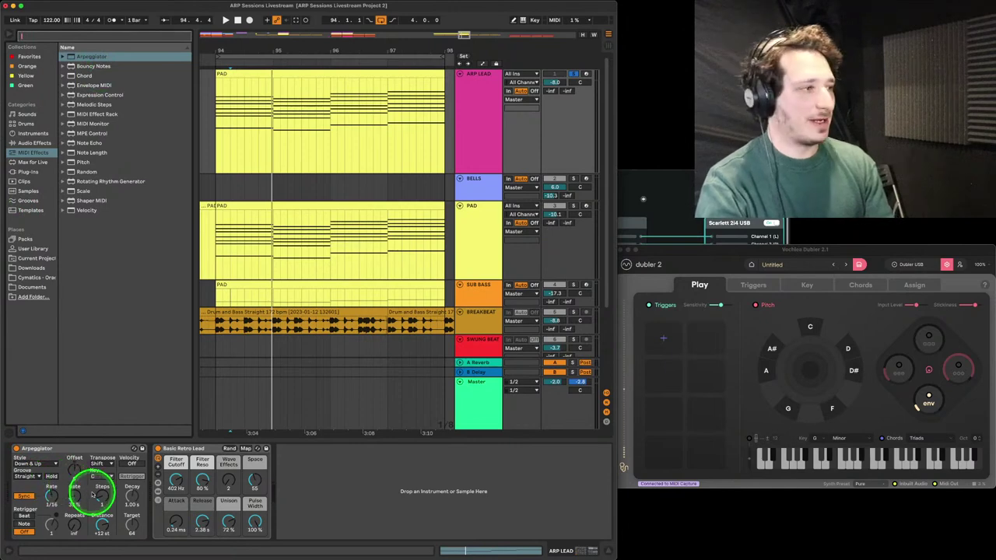
Set the Arpeggiator's Steps to 0, select the ARP LEAD clip and play it
drag(100, 497, 102, 498)
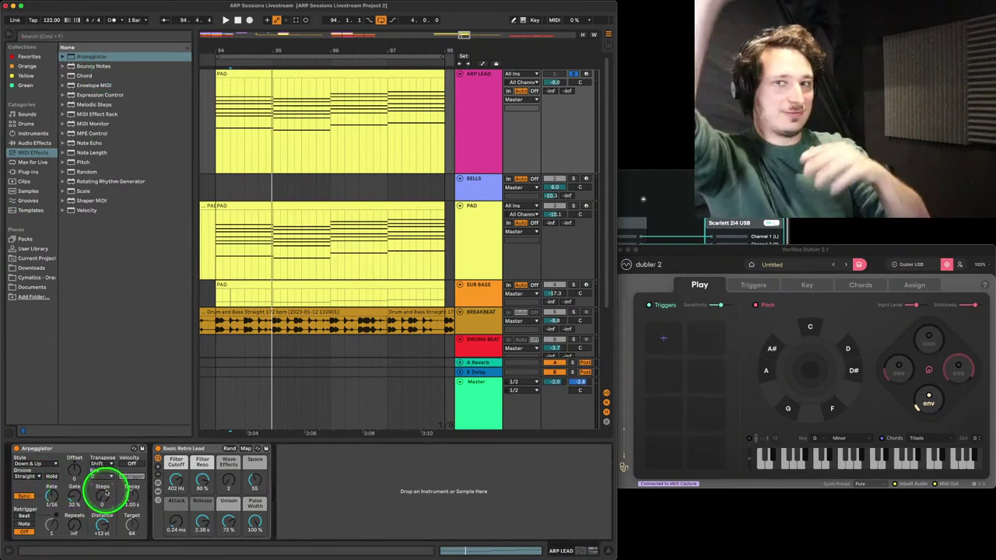
click(235, 109)
click(252, 74)
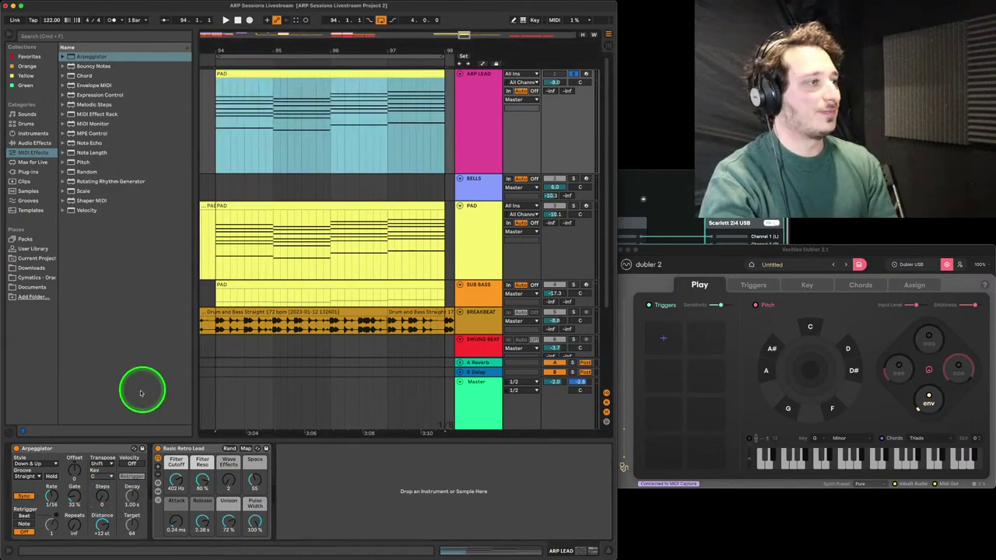
key(space)
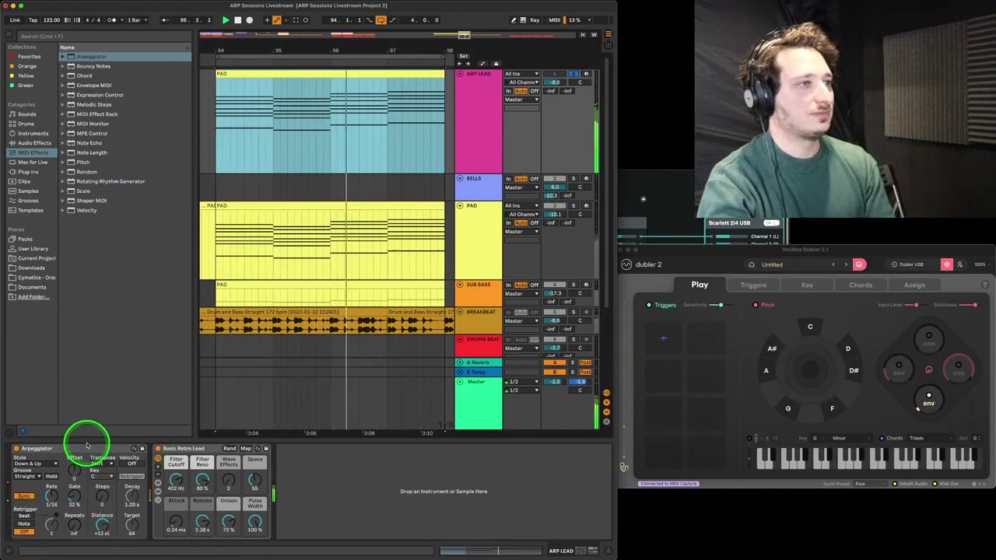
Set the Basic Retro Lead's filter cutoff to 193 Hz and resonance to 40 %, and raise the Arpeggiator's Gate to about 154 %
drag(177, 479, 176, 491)
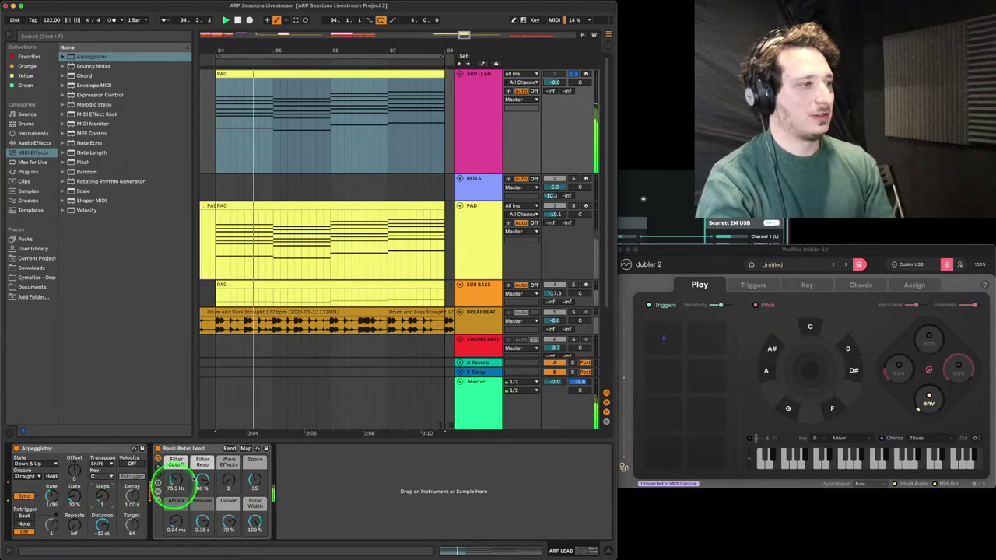
drag(177, 476, 179, 473)
super+click(573, 206)
click(483, 143)
drag(174, 477, 202, 480)
drag(175, 479, 176, 478)
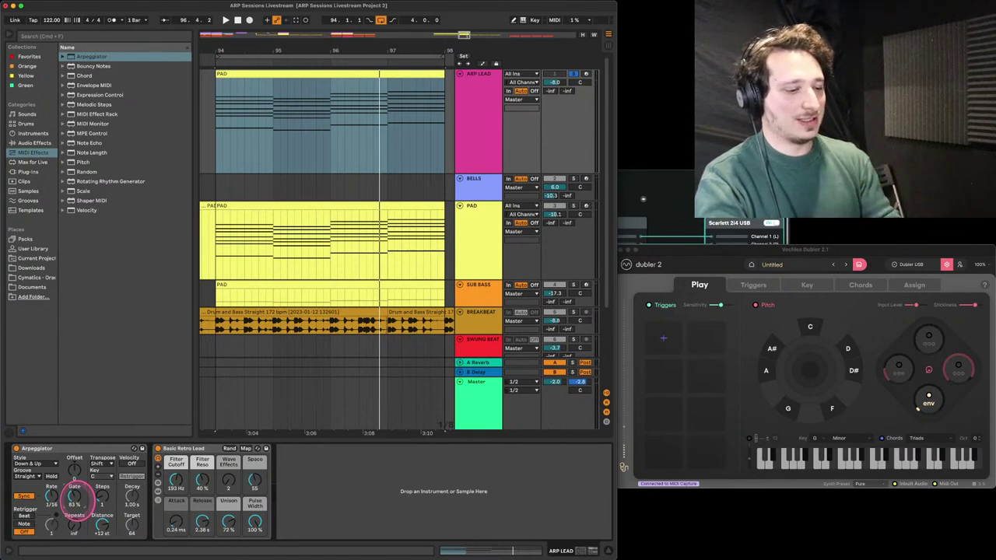
key(space)
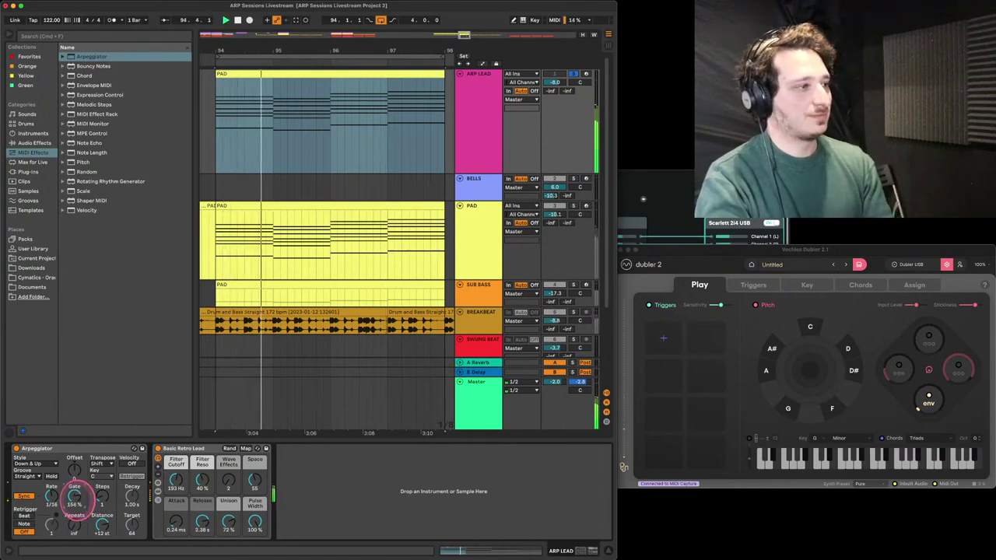
mouse_move(75, 496)
mouse_down()
mouse_move(78, 507)
mouse_move(75, 500)
mouse_up()
Inspect the notes of the ARP LEAD chord clip and return to the track's devices
click(211, 224)
click(225, 206)
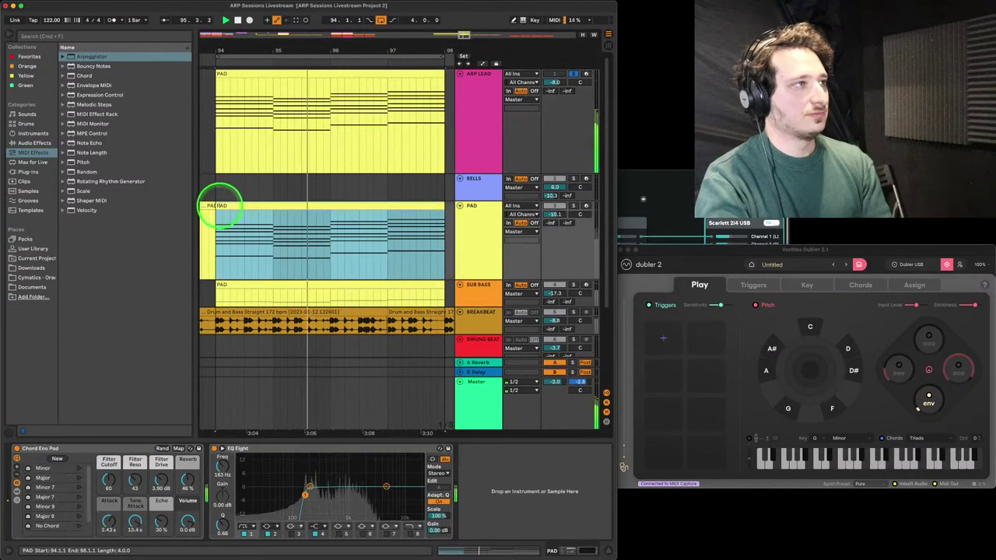
double_click(229, 74)
drag(181, 267, 600, 444)
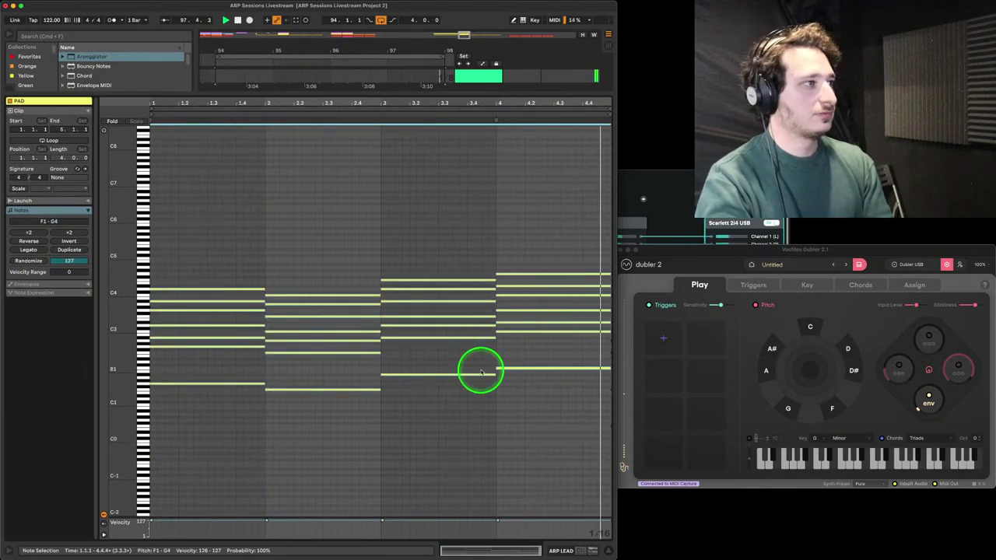
click(355, 91)
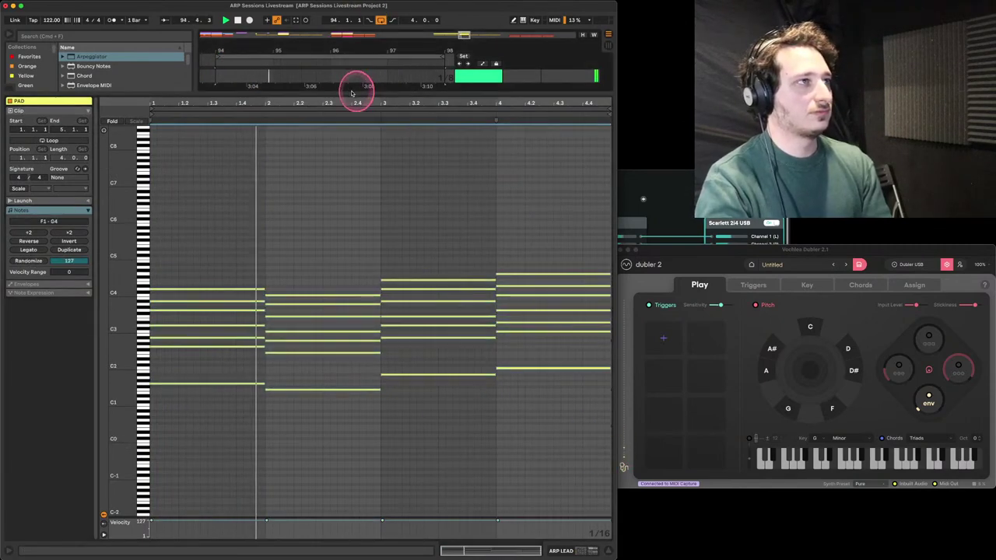
click(489, 122)
double_click(490, 134)
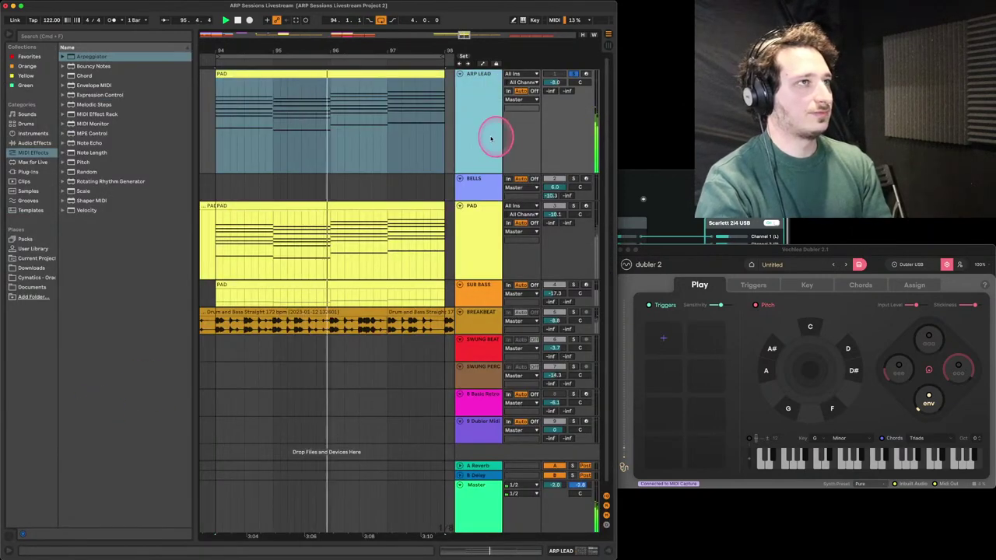
Set the Arpeggiator's Gate to 161 % and try the Up style
drag(71, 499, 96, 493)
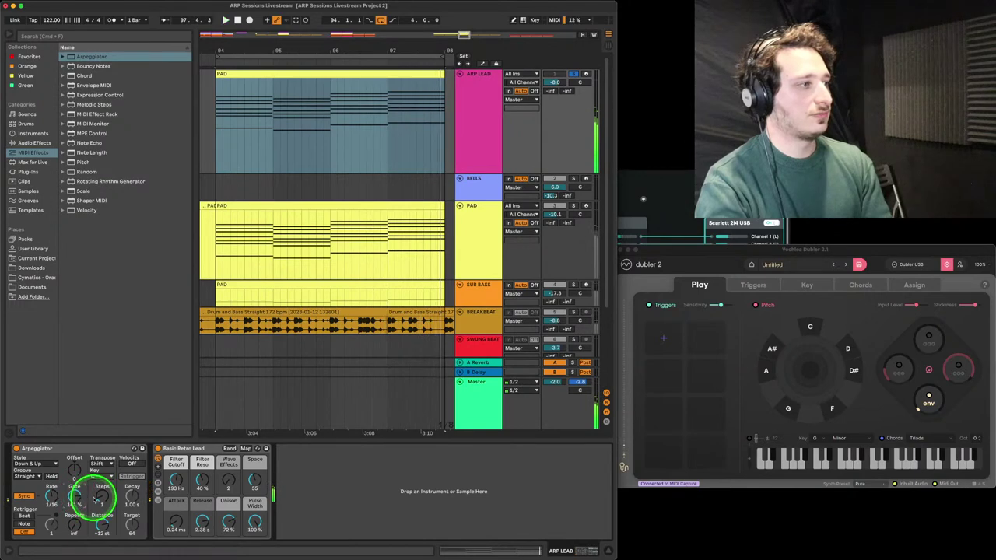
click(27, 464)
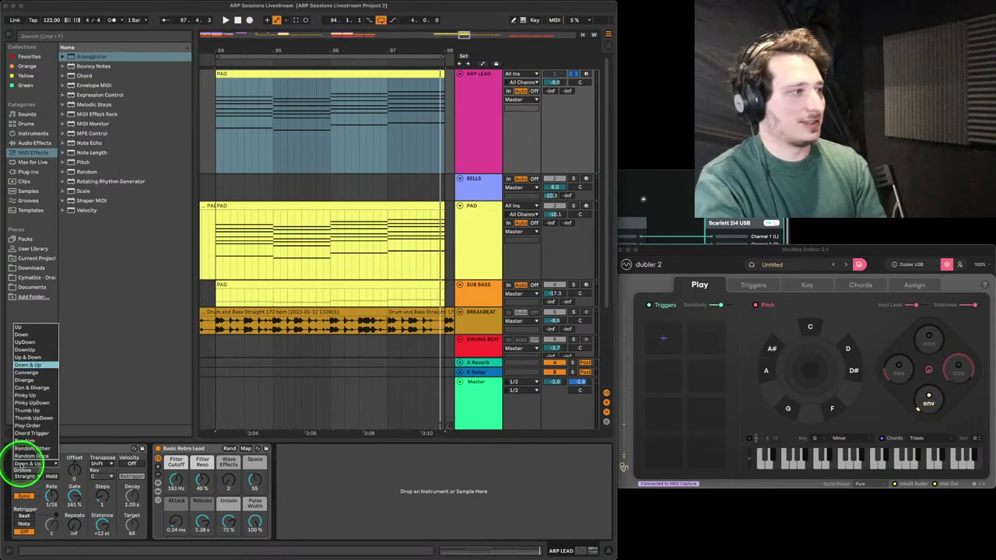
click(42, 330)
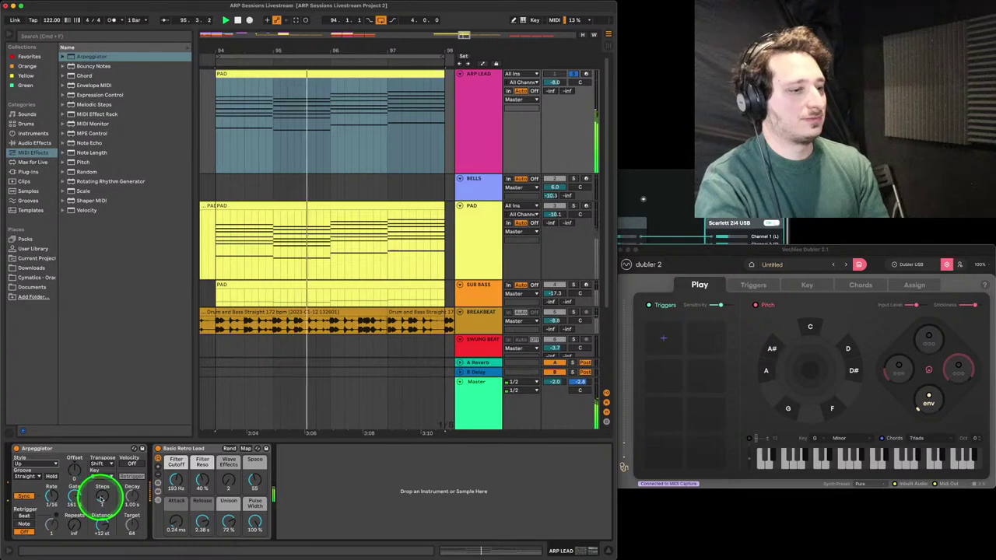
Raise the lead's filter cutoff to 685 Hz and set the Arpeggiator to 53 % Gate with the Diverge style
drag(176, 484, 175, 474)
drag(74, 490, 96, 489)
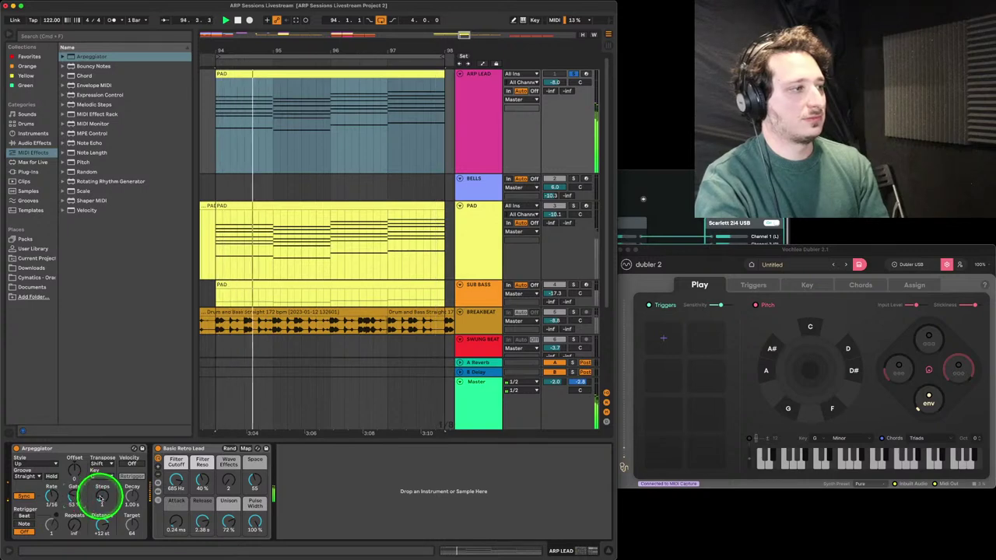
click(47, 463)
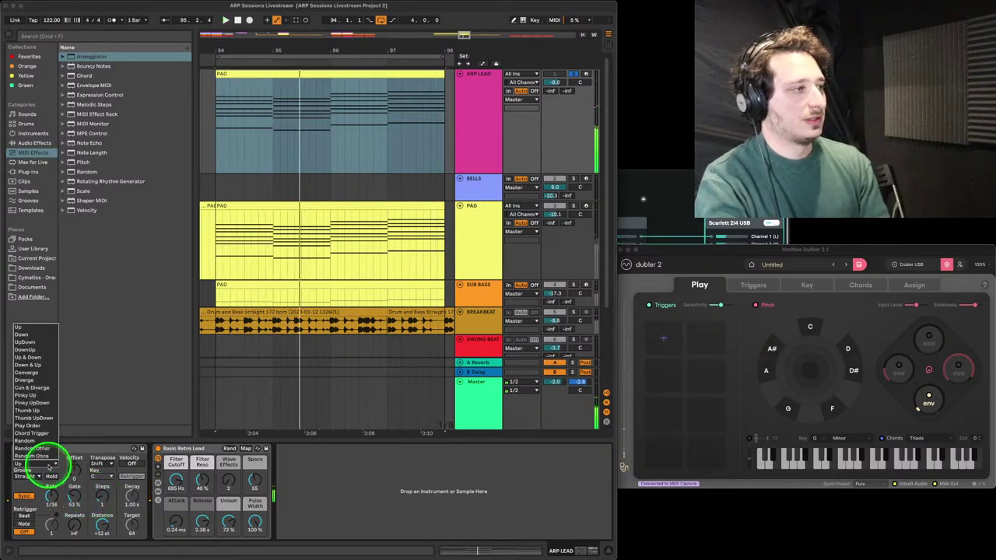
click(30, 379)
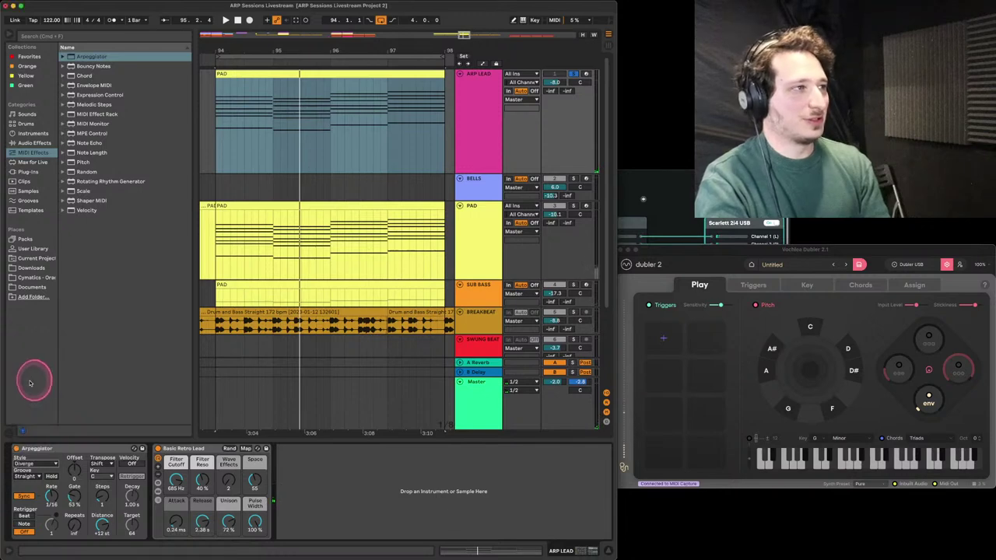
Solo PAD and SUB BASS alongside ARP LEAD and lower the lead's filter cutoff to 121 Hz
click(574, 206)
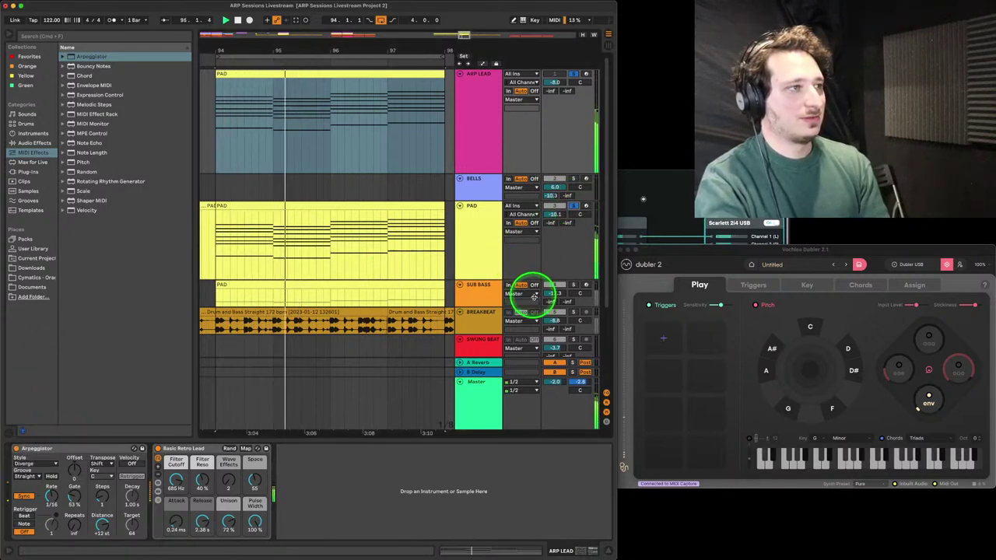
click(576, 285)
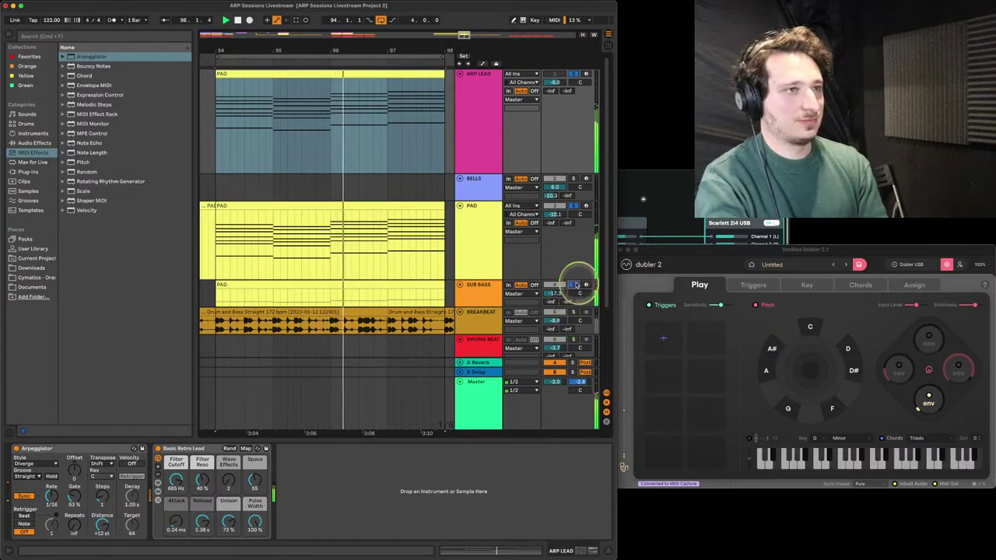
click(485, 99)
drag(173, 478, 185, 483)
drag(275, 52, 277, 44)
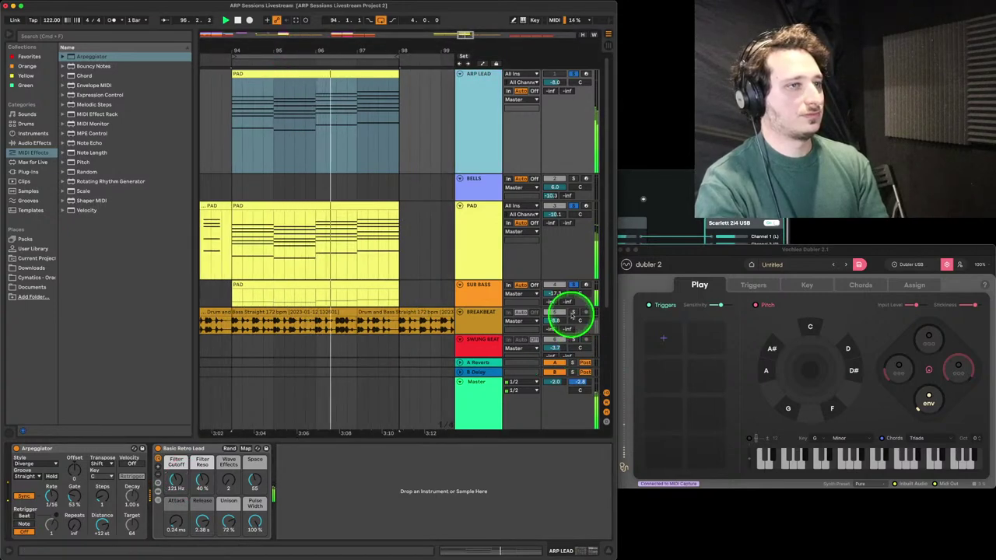
Clear the solos so that every track, including BREAKBEAT and ARP LEAD, plays
click(573, 313)
click(572, 312)
click(555, 74)
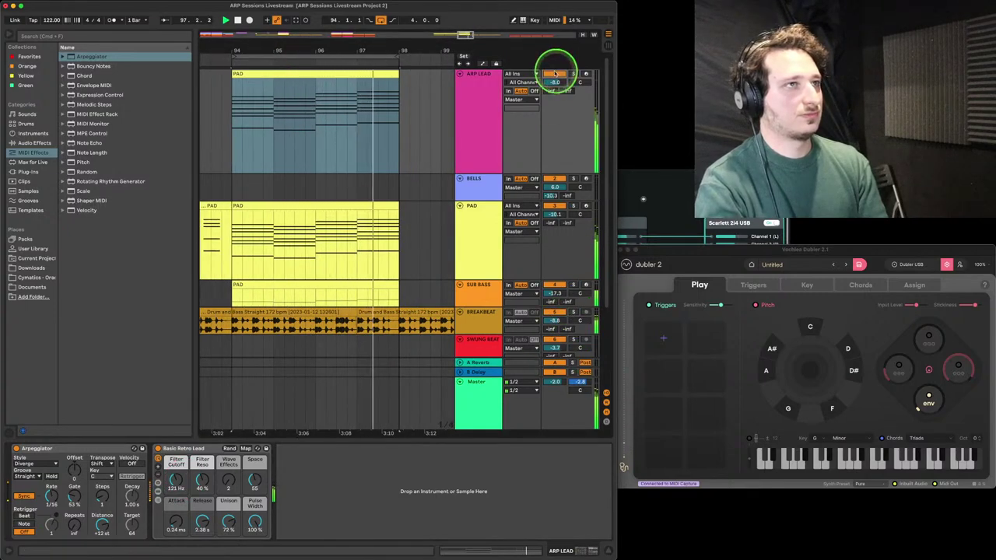
Set the lead's filter cutoff to 1.38 kHz, Unison to 0 % and Space to 79, with the Arpeggiator's Gate at 129 %
drag(176, 481, 169, 467)
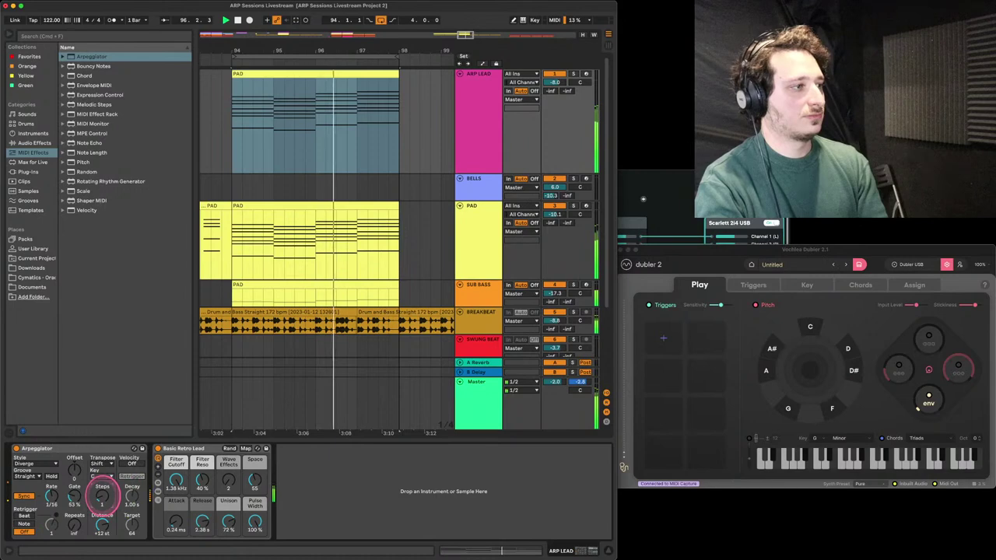
drag(75, 499, 76, 494)
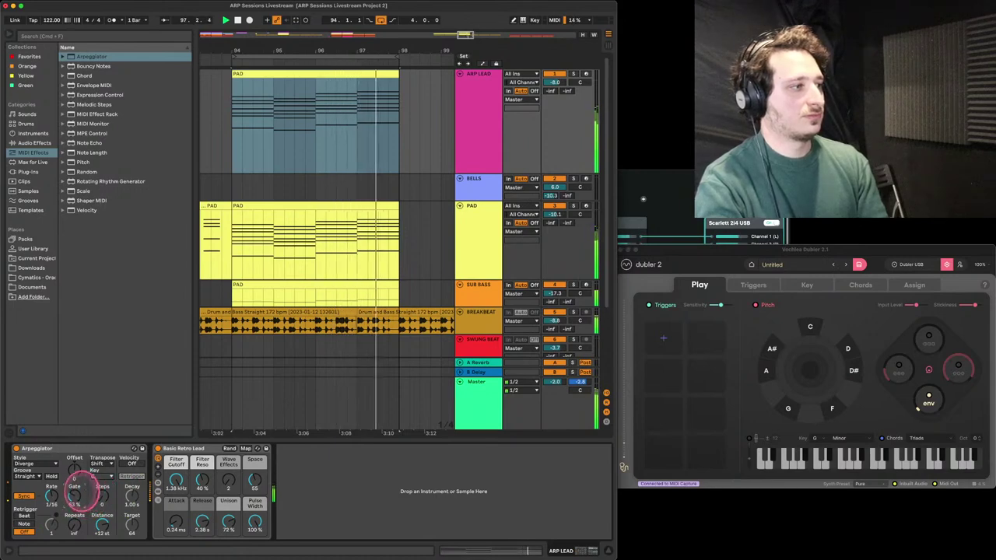
drag(229, 519, 229, 548)
drag(256, 480, 550, 126)
Mute the BREAKBEAT track and adjust the ARP LEAD filter cutoff, ending at 1.38 kHz
click(549, 312)
click(472, 151)
mouse_move(177, 478)
mouse_down()
mouse_move(185, 472)
mouse_move(186, 480)
mouse_move(178, 473)
mouse_up()
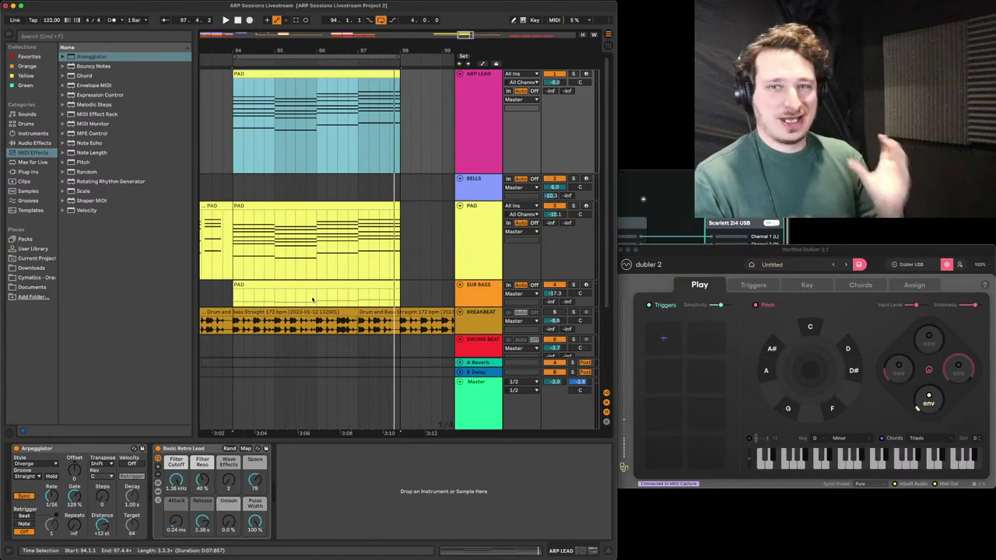
Select the PAD chord clip to show its devices, and bring up the ARP LEAD devices for comparison
click(272, 203)
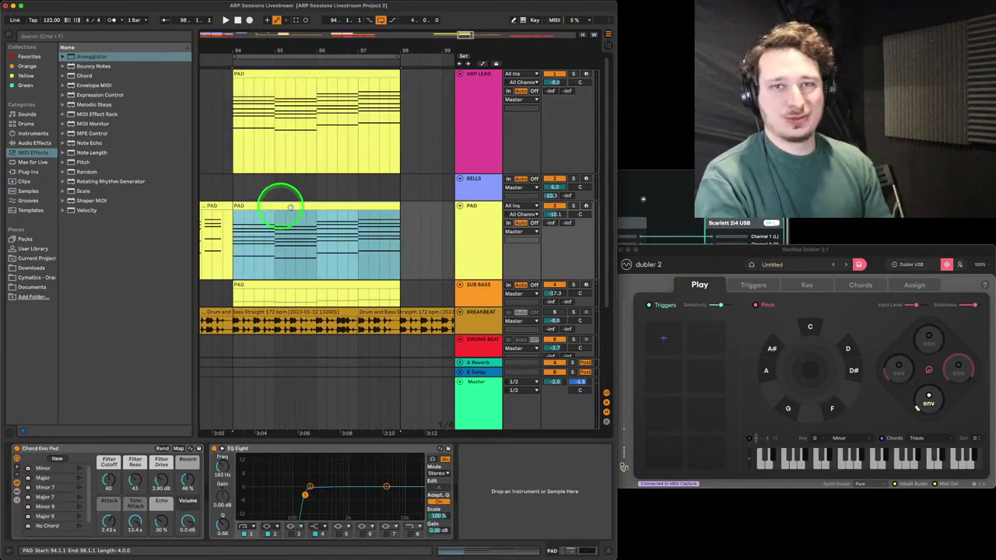
click(379, 272)
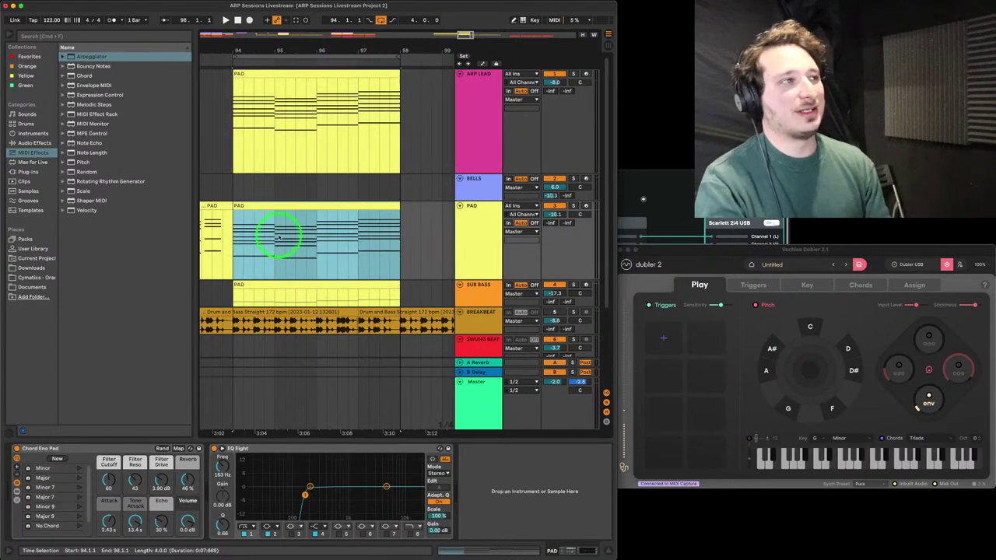
click(451, 106)
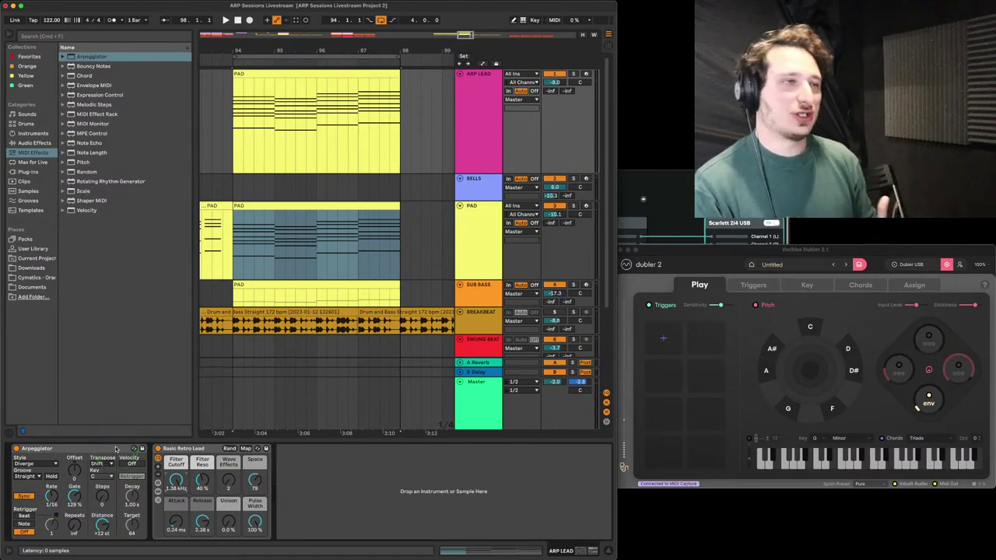
click(198, 372)
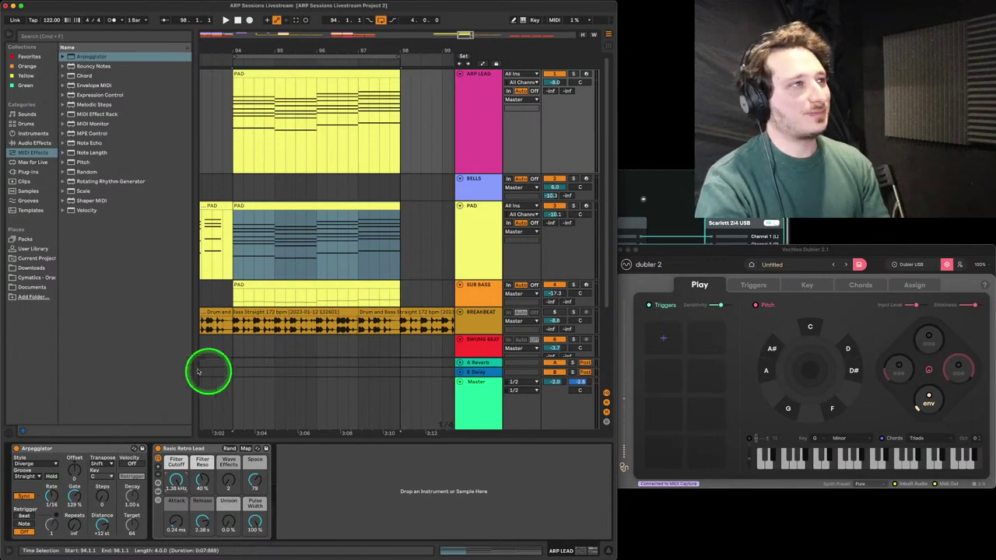
Examine the chord notes in the ARP LEAD clip, selecting the F4 in bar 3, and return to the arrangement
double_click(305, 74)
drag(116, 291, 159, 255)
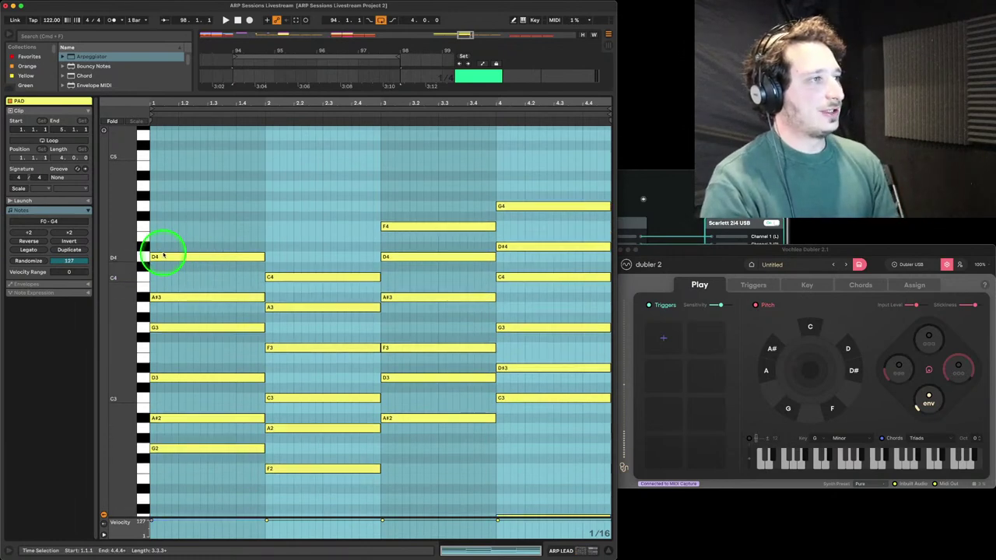
click(406, 230)
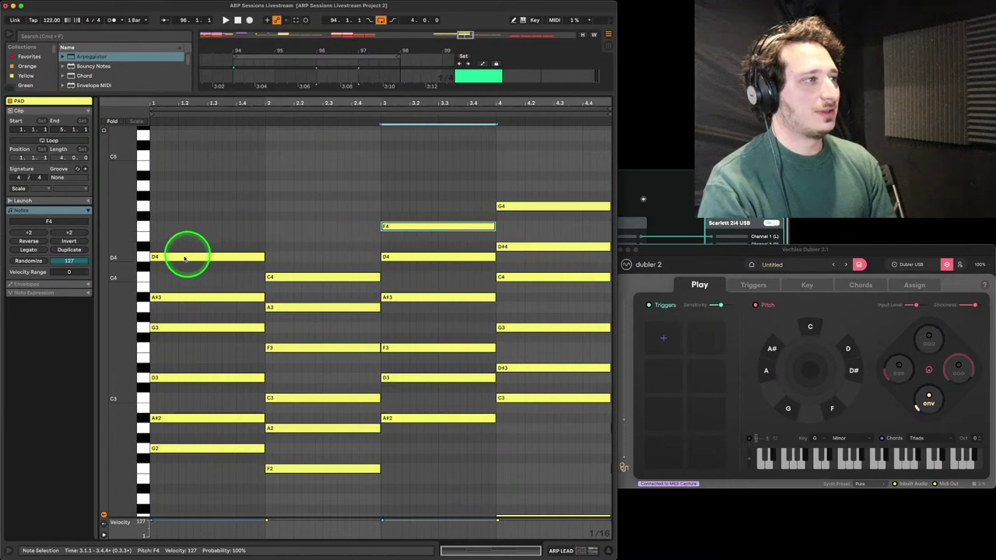
double_click(189, 93)
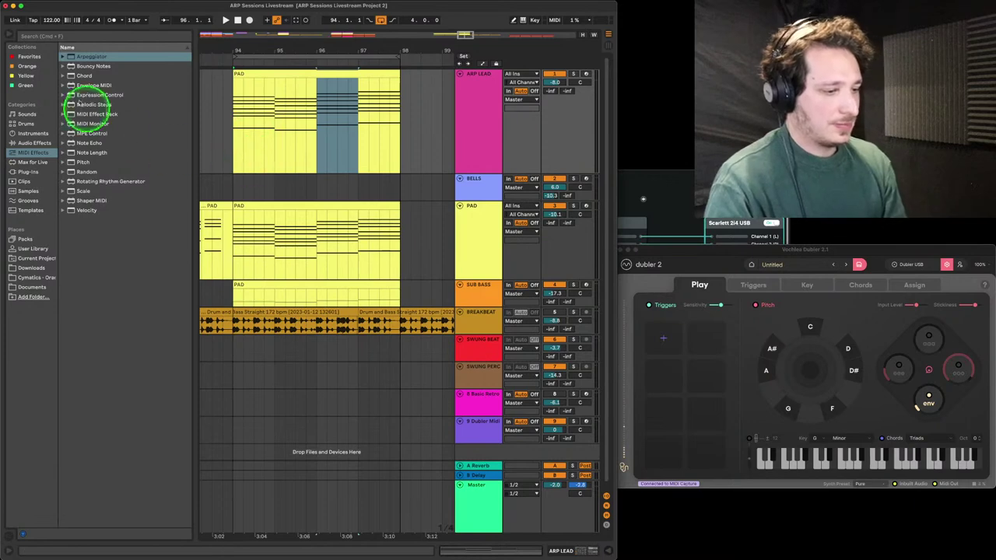
Solo ARP LEAD, play its chord clip and bring up the track's device chain
click(287, 74)
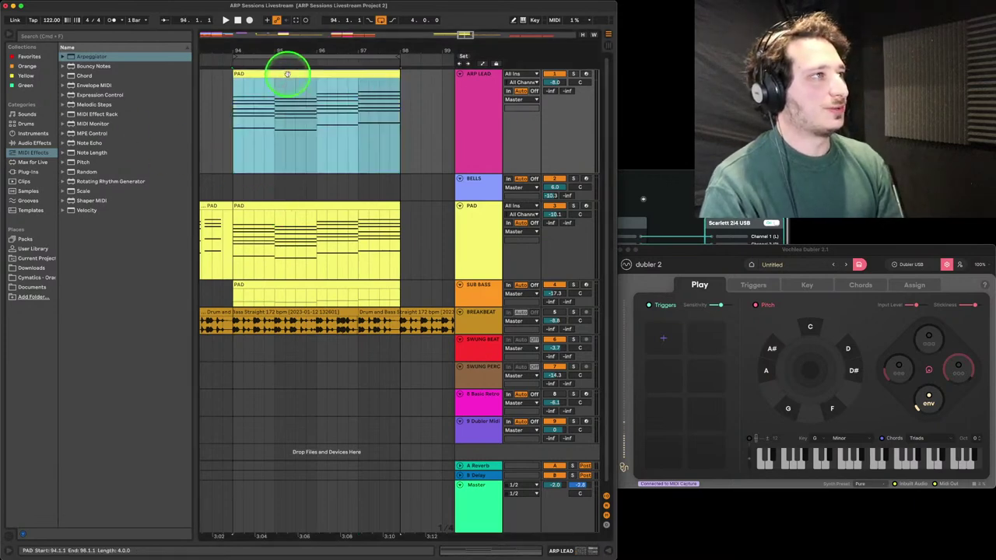
click(577, 75)
key(space)
double_click(270, 73)
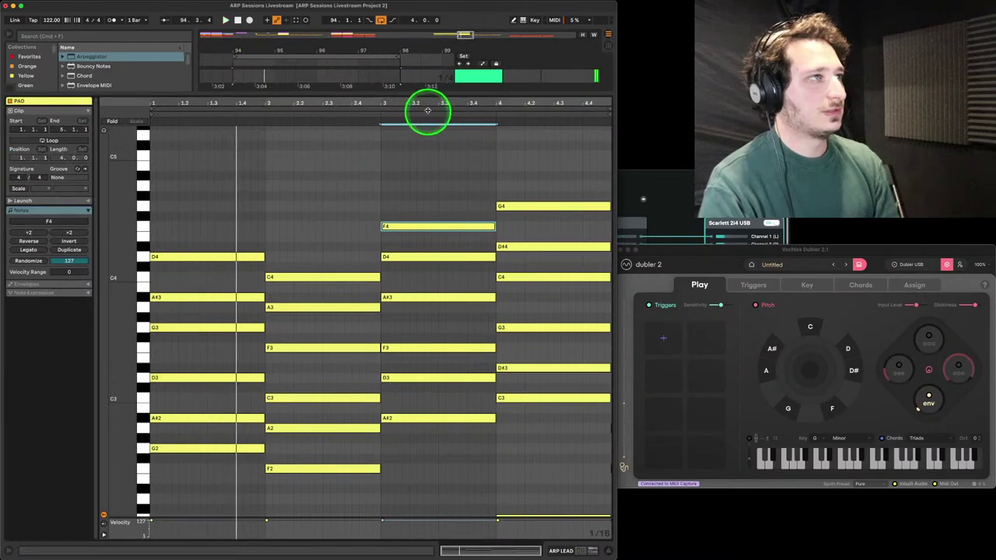
double_click(416, 95)
double_click(491, 106)
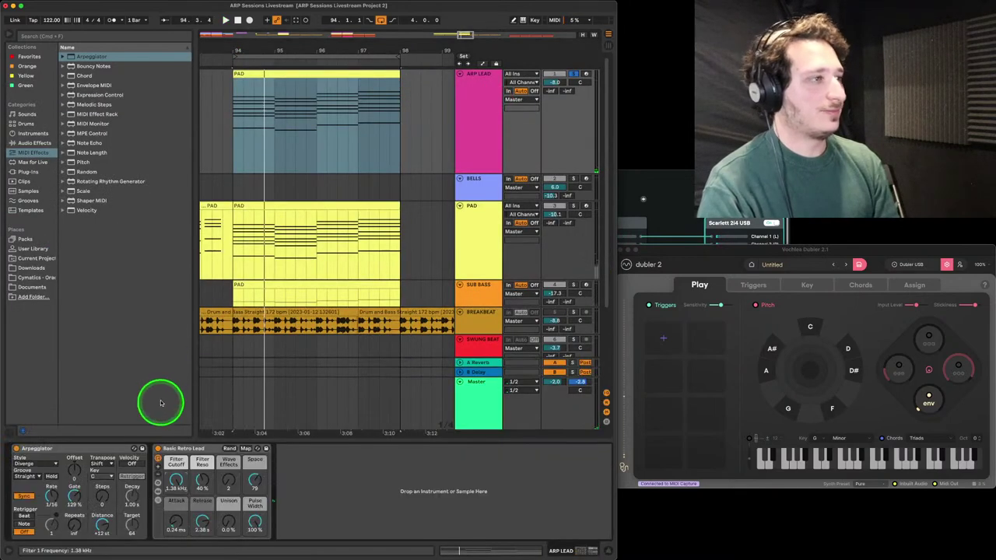
Resume playback and set the lead's Space to 34 and the Arpeggiator's Gate to 53 %
key(space)
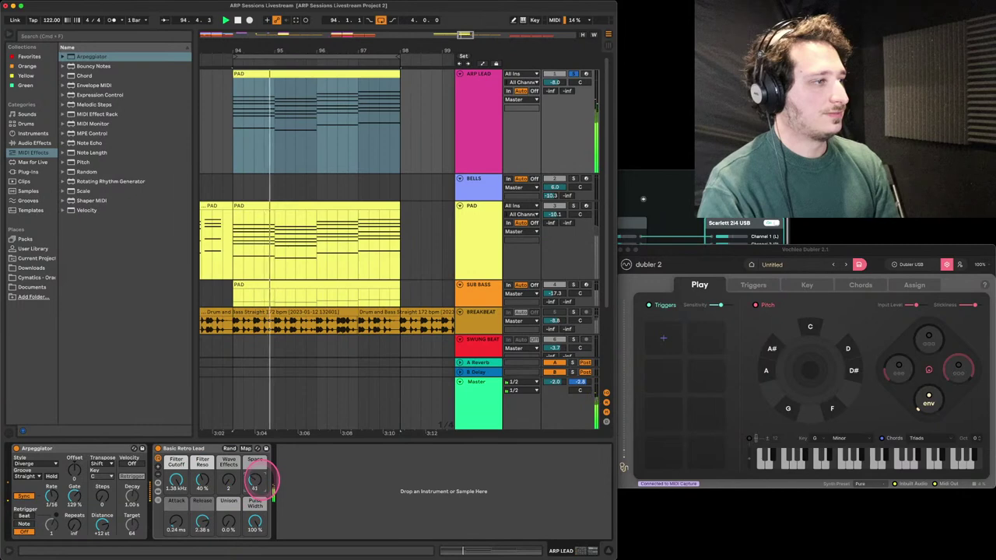
drag(255, 482, 257, 474)
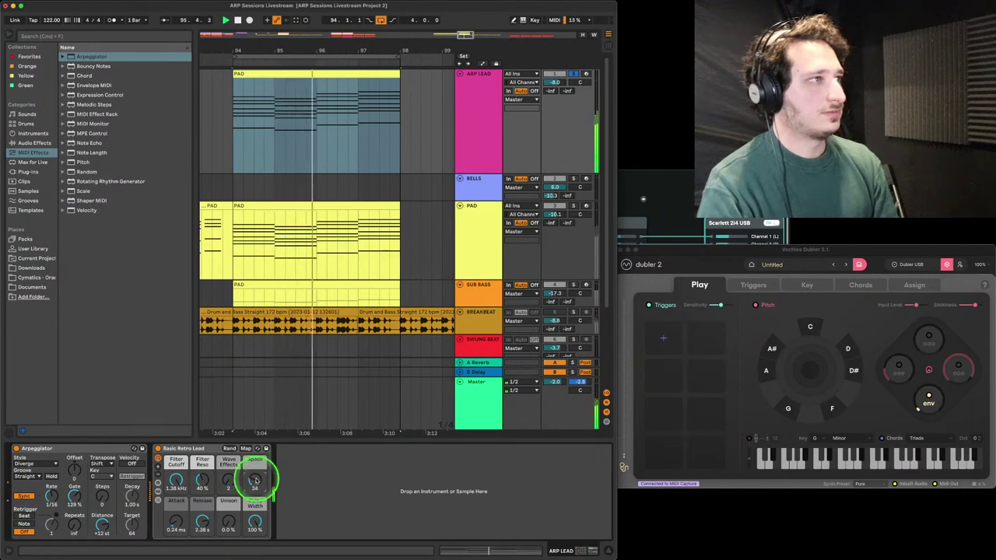
drag(74, 496, 76, 514)
Open the ARP LEAD chord clip for note editing and lower the top note of the first chord to C4
click(264, 75)
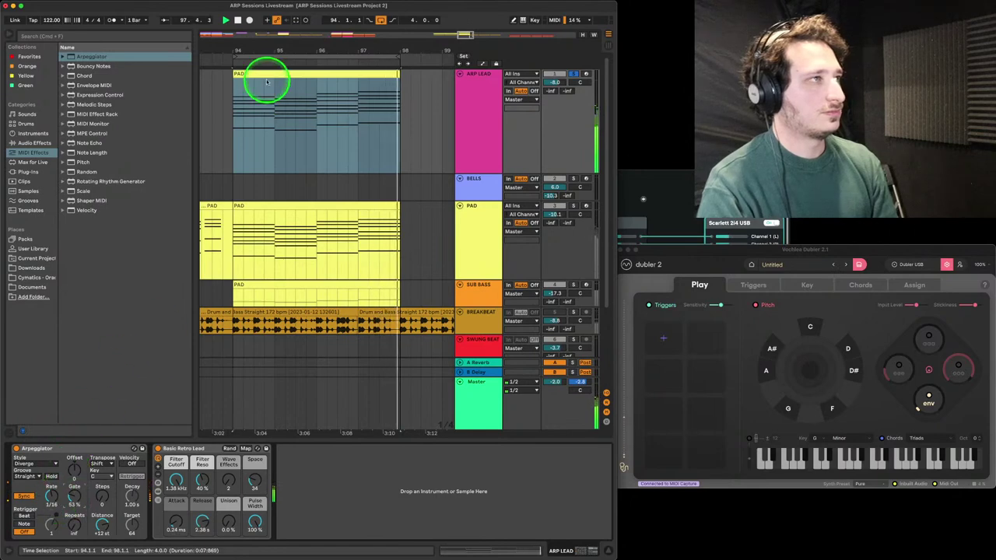
double_click(264, 74)
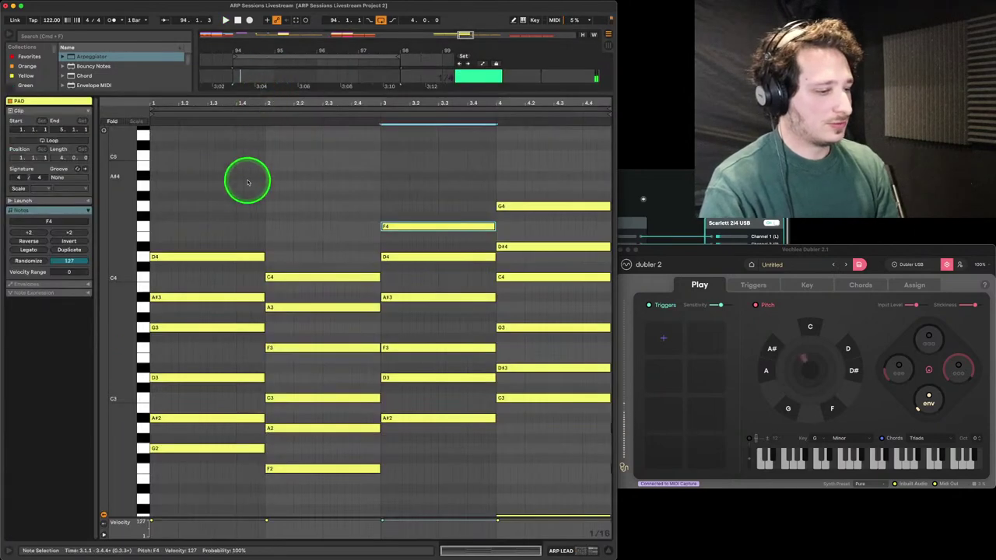
click(166, 270)
drag(166, 274, 164, 278)
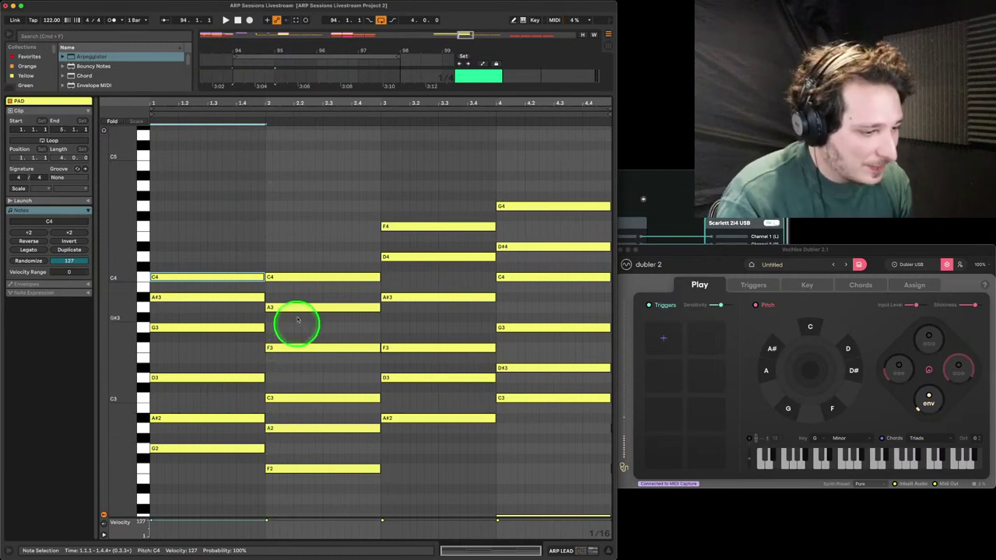
Lower the top note of bar 2 to D3 and replace bar 3's F4 with a half-bar C4 leading into a shortened D4
drag(295, 278, 294, 378)
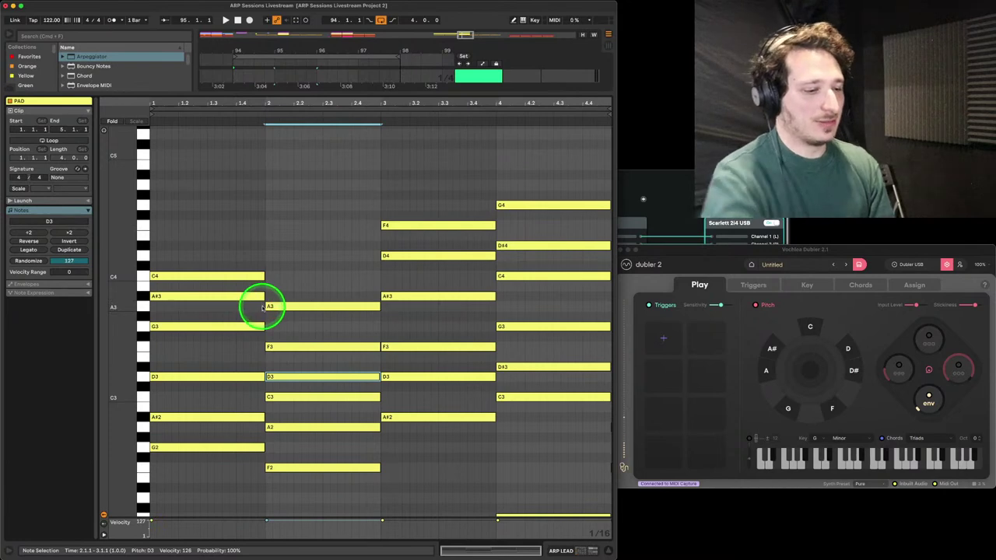
click(395, 225)
key(Delete)
drag(381, 256, 438, 276)
double_click(391, 274)
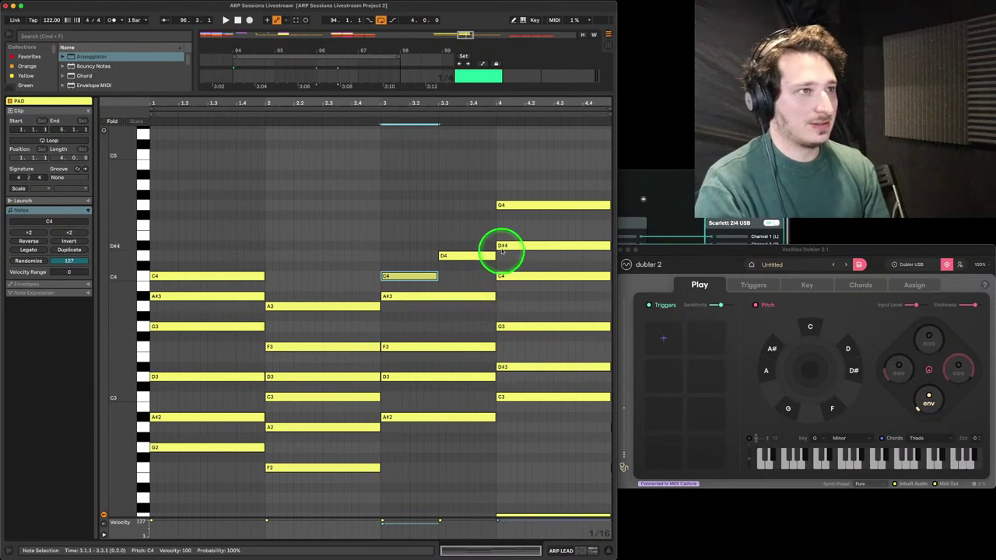
Lower the last chord's top note from G4 to D4 and play the edited clip through
drag(504, 209, 502, 265)
key(space)
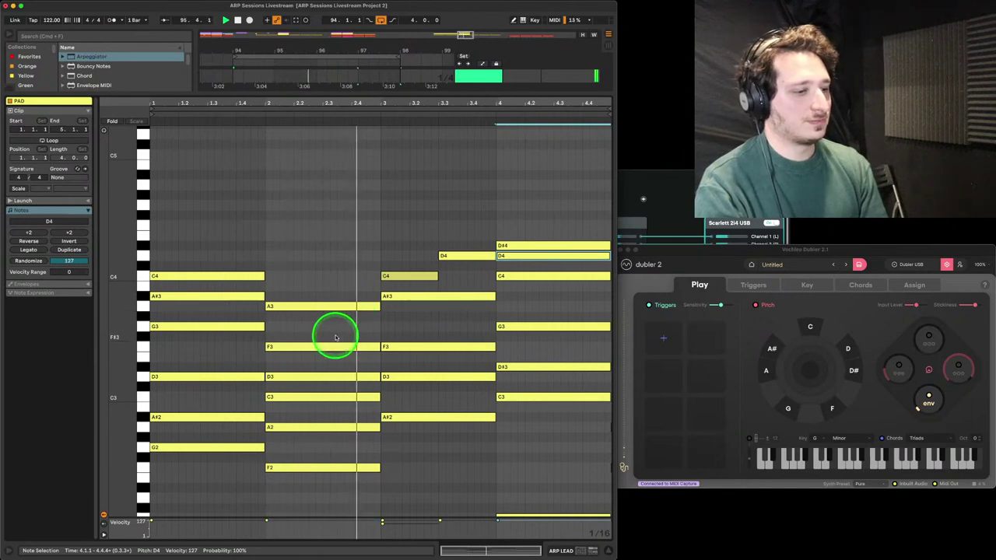
scroll(337, 341, down, 4)
scroll(337, 346, up, 2)
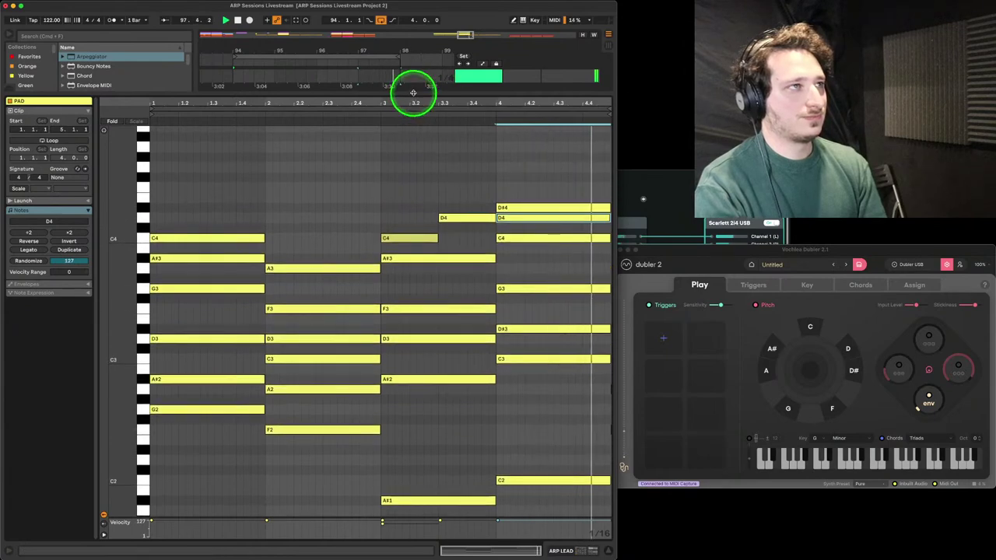
Return to the lead's device chain and set the Arpeggiator Style to Down & Up
key(super+alt+l)
double_click(475, 98)
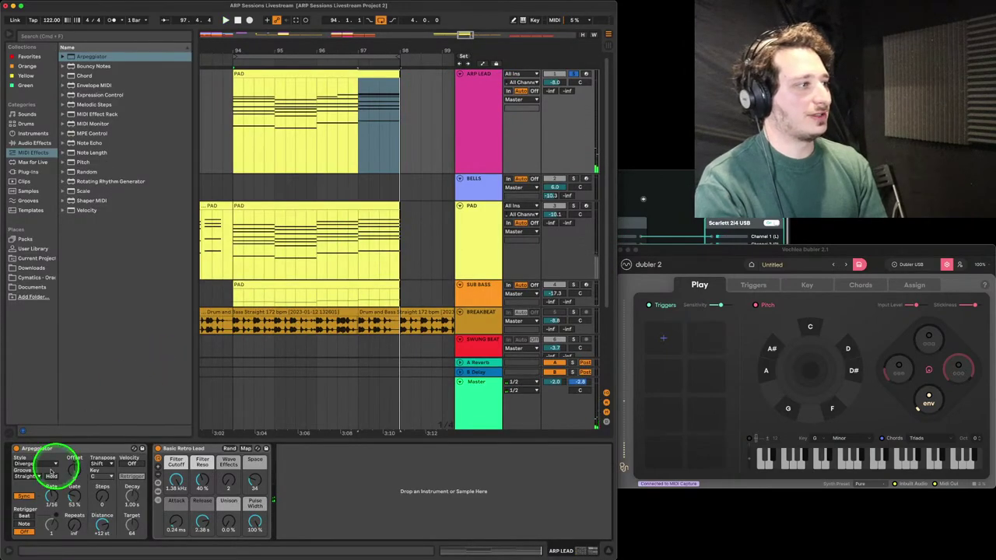
click(34, 466)
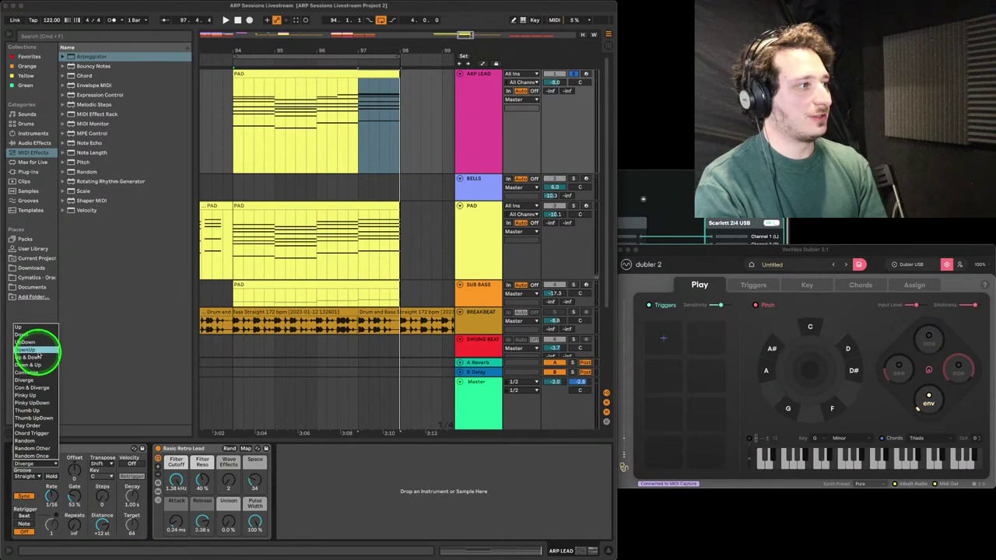
click(36, 364)
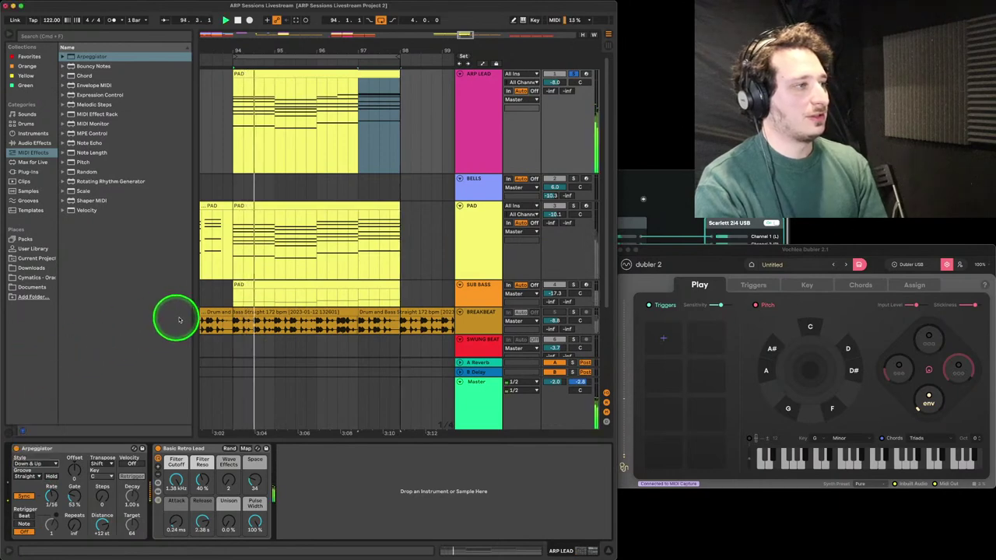
Set the Basic Retro Lead's Unison to 67 % and its Filter Cutoff to 208 Hz during playback
mouse_move(177, 481)
mouse_down()
mouse_move(177, 490)
mouse_move(177, 476)
mouse_up()
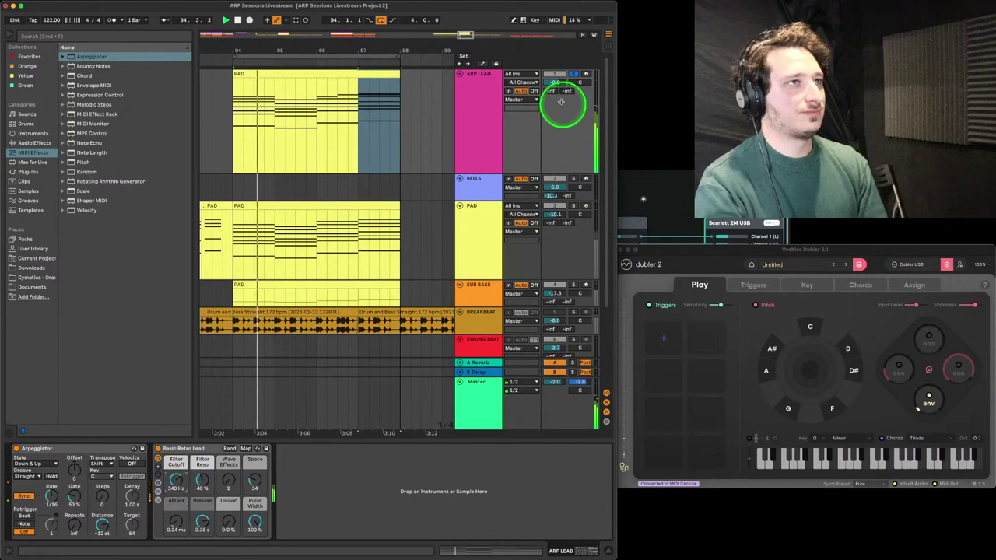
click(356, 72)
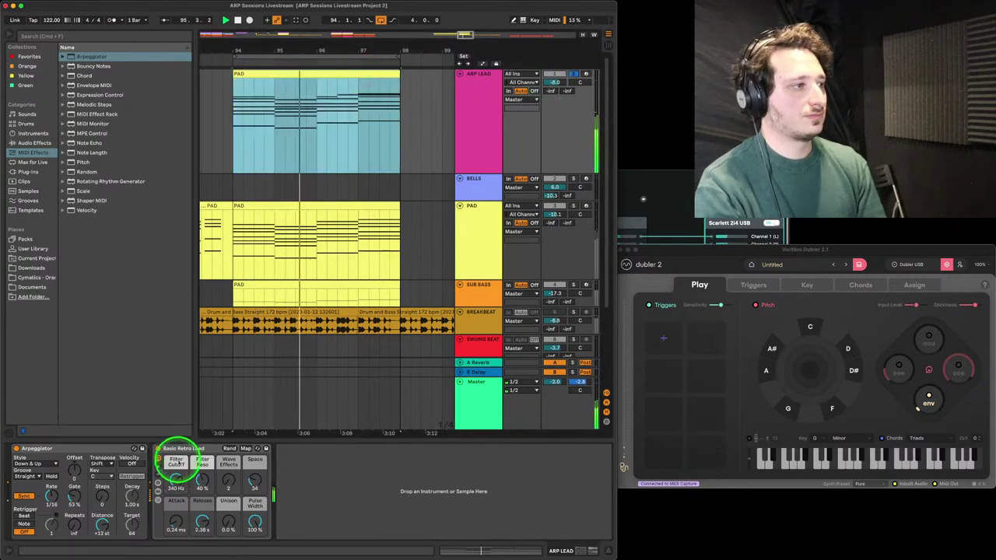
drag(227, 523, 228, 516)
drag(178, 488, 179, 474)
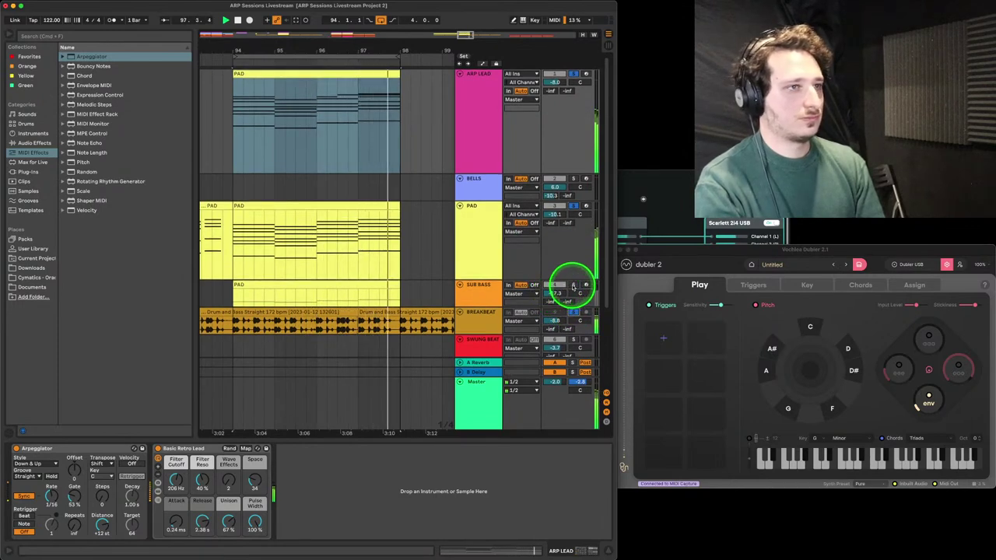
click(476, 134)
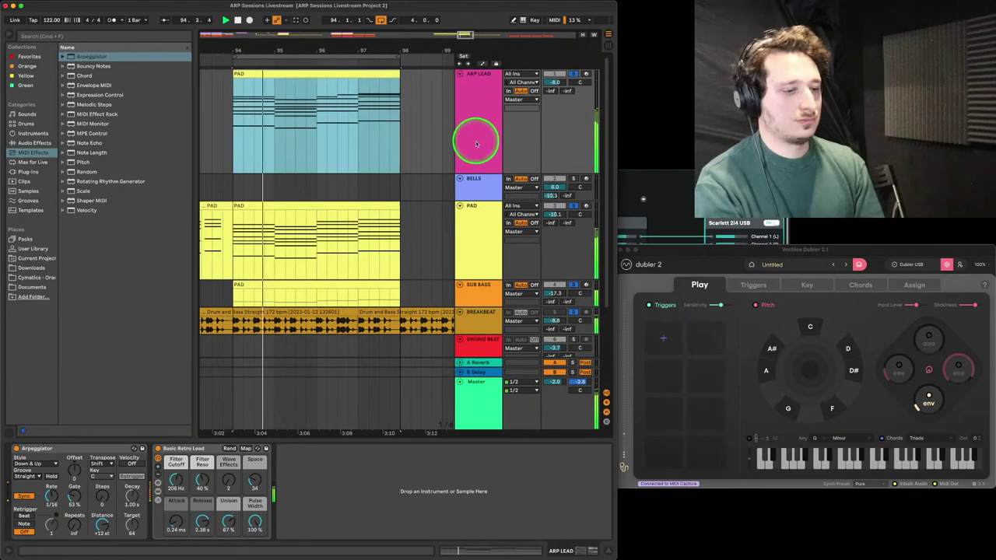
Set the ARP LEAD's Arpeggiator Gate to 1 %, Filter Cutoff to 708 Hz and Unison to 11 %
click(478, 85)
drag(75, 498, 78, 489)
drag(170, 482, 171, 481)
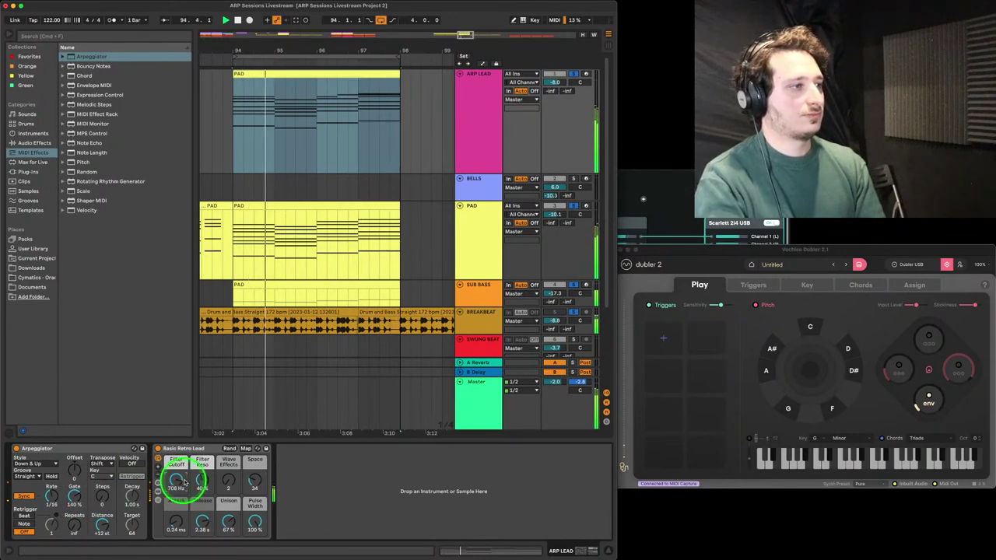
drag(76, 498, 81, 500)
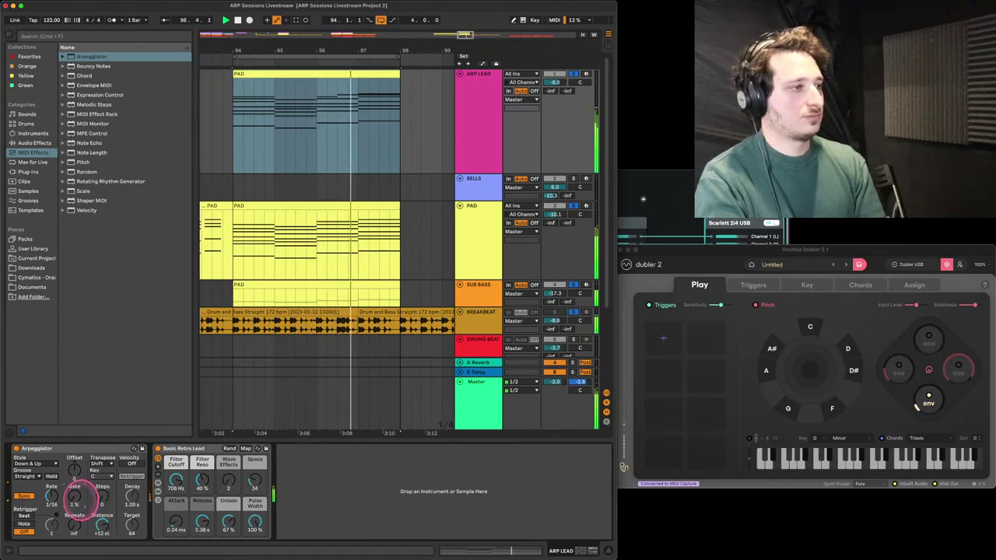
drag(226, 521, 231, 518)
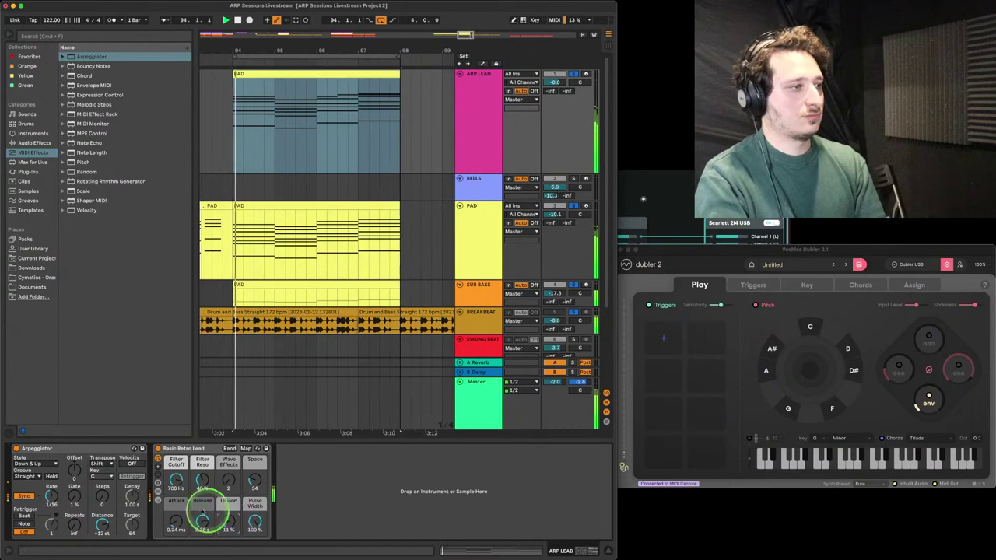
Examine the lower chord notes in the ARP LEAD clip and return to the arrangement
click(273, 75)
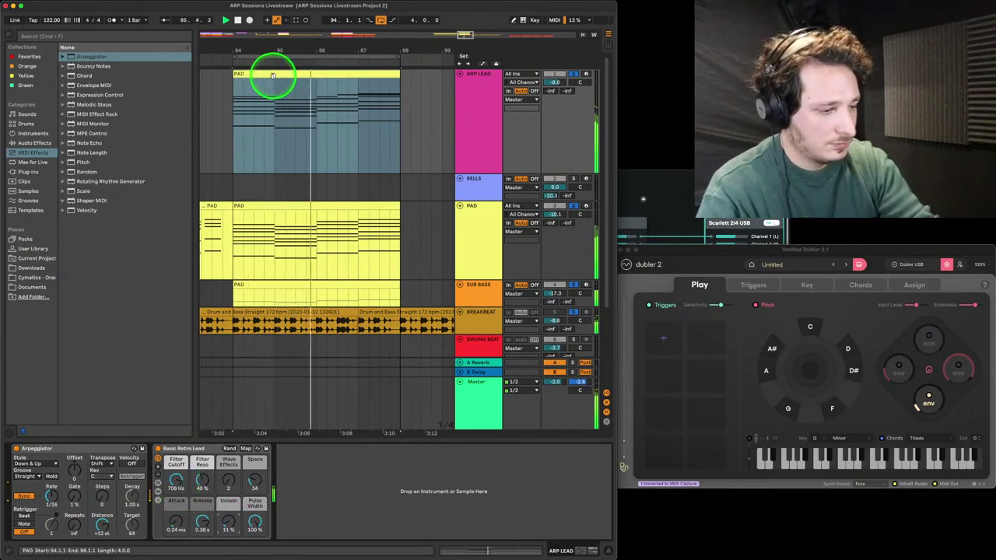
click(277, 107)
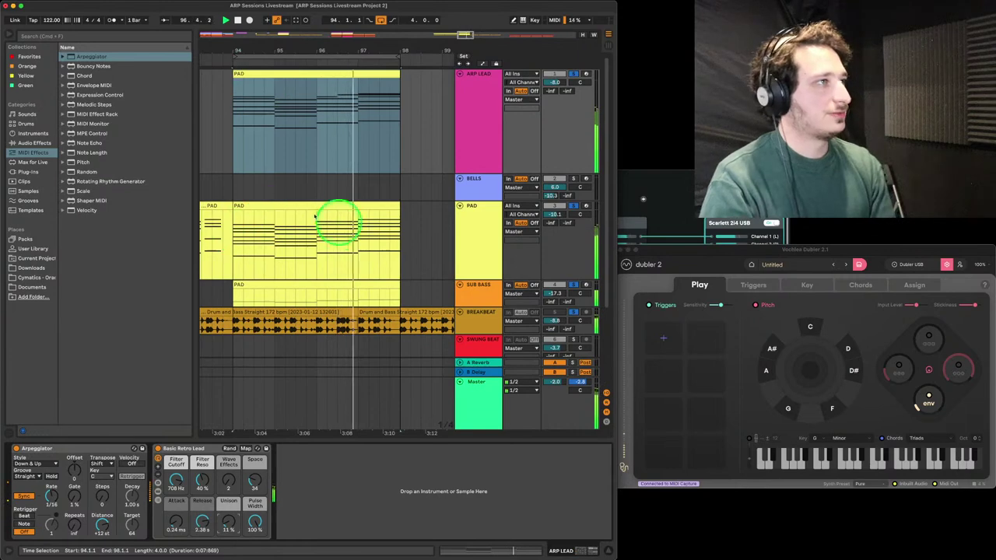
double_click(256, 74)
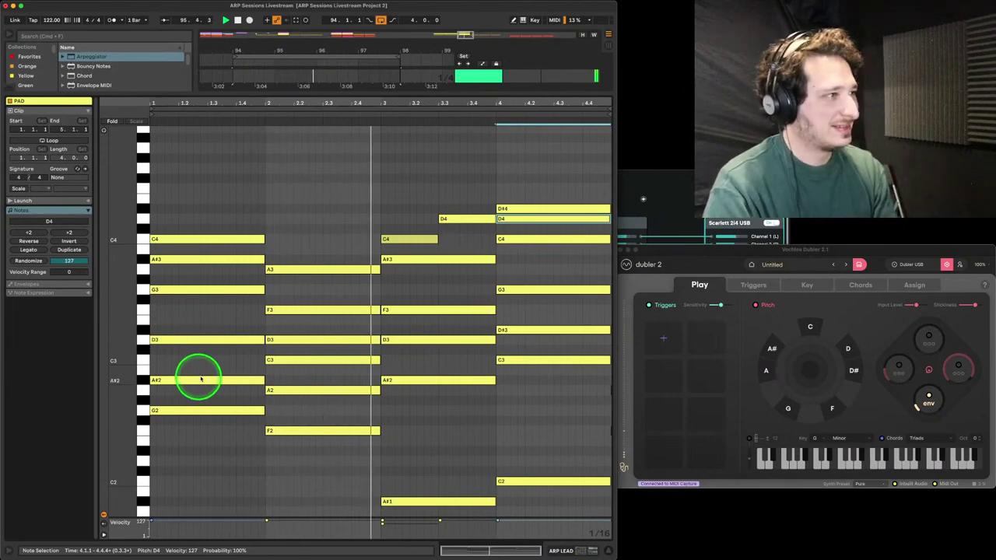
scroll(201, 378, down, 6)
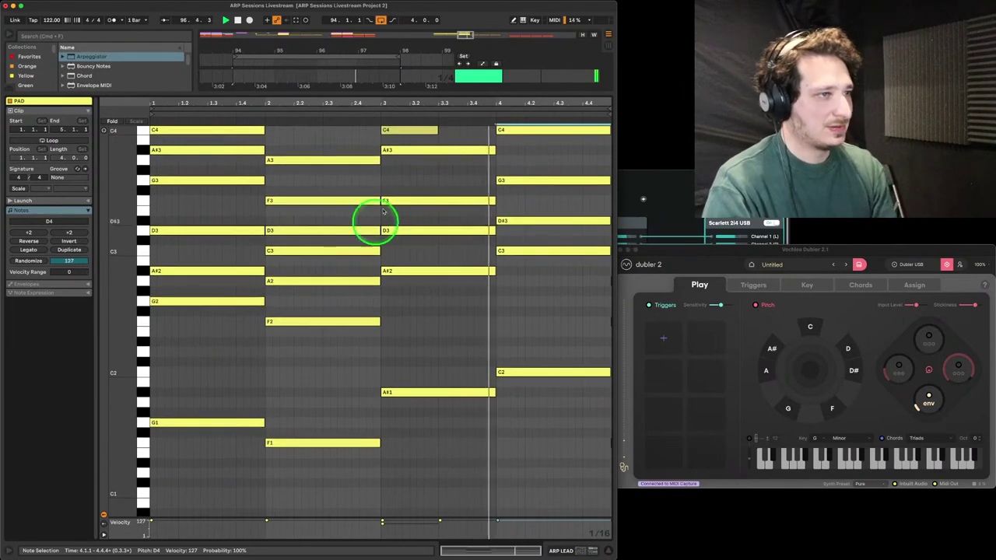
key(super+alt+l)
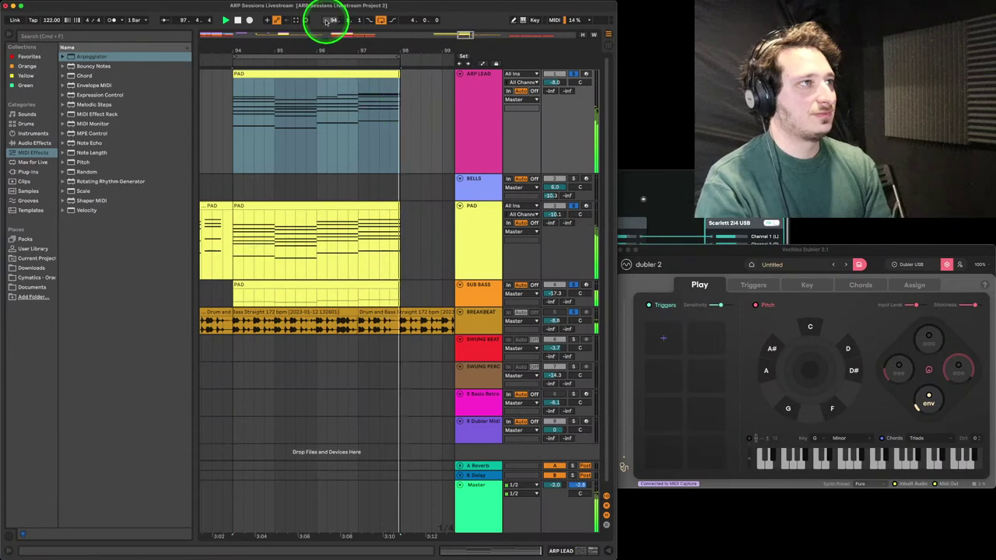
click(338, 149)
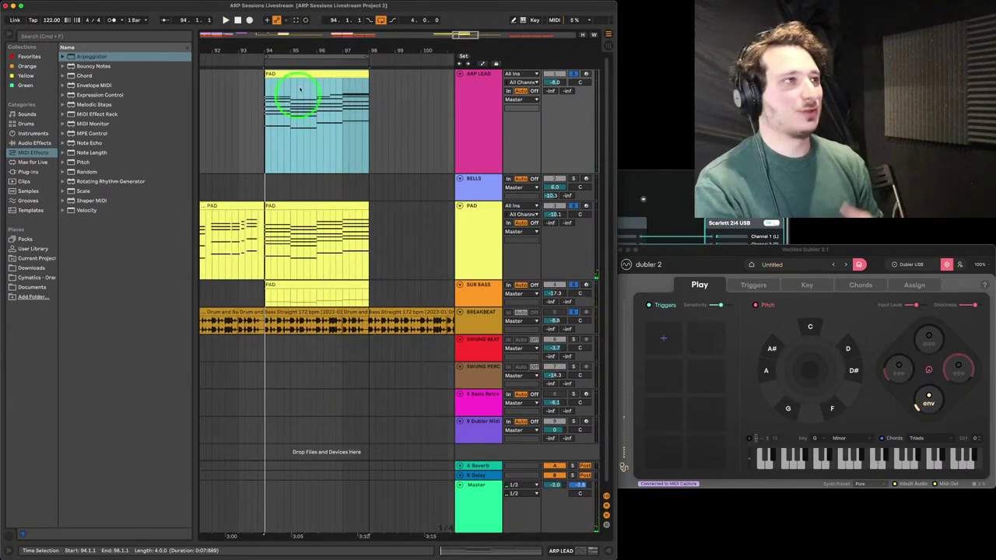
Set the PAD's Filter Cutoff to 40 and the ARP LEAD's Filter Cutoff to 352 Hz, and stop playback
click(488, 249)
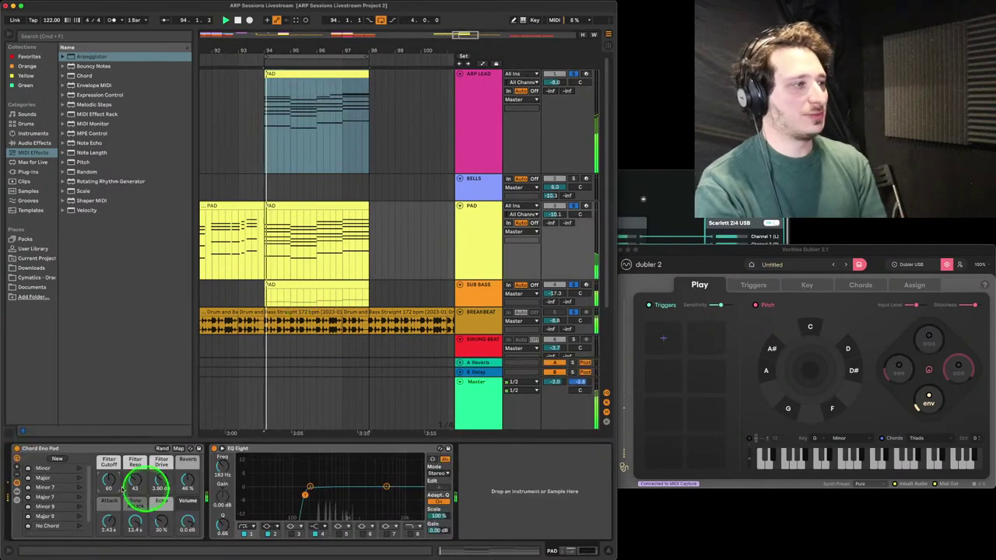
drag(108, 481, 108, 498)
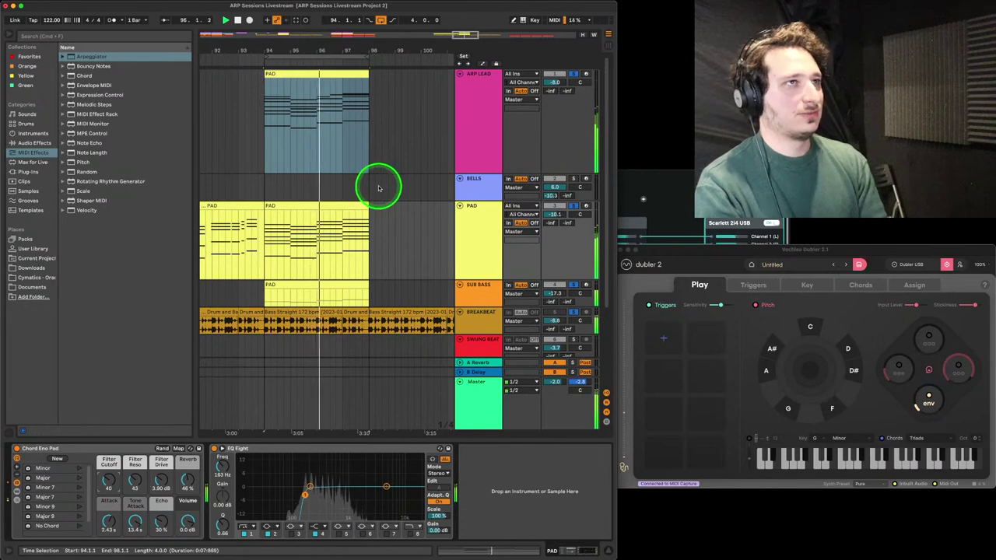
click(467, 122)
drag(176, 482, 178, 486)
key(space)
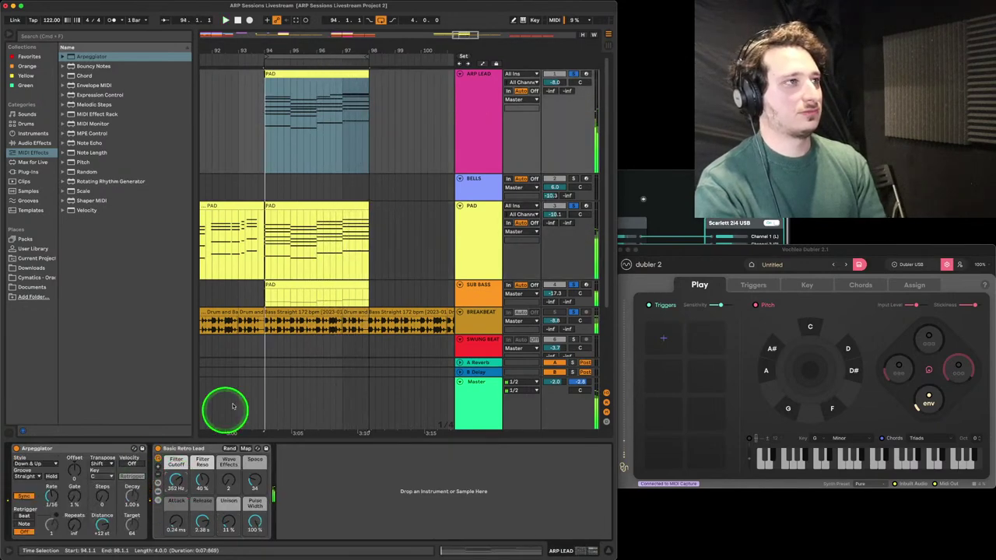
Copy the ARP LEAD chord clip down to the BELLS track at bar 94 and solo BELLS
click(359, 71)
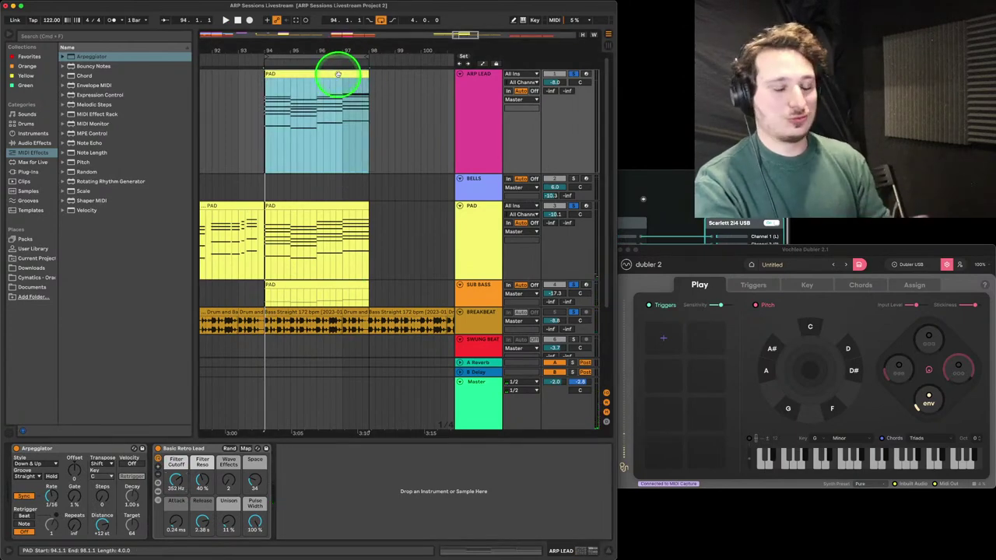
drag(337, 160, 342, 181)
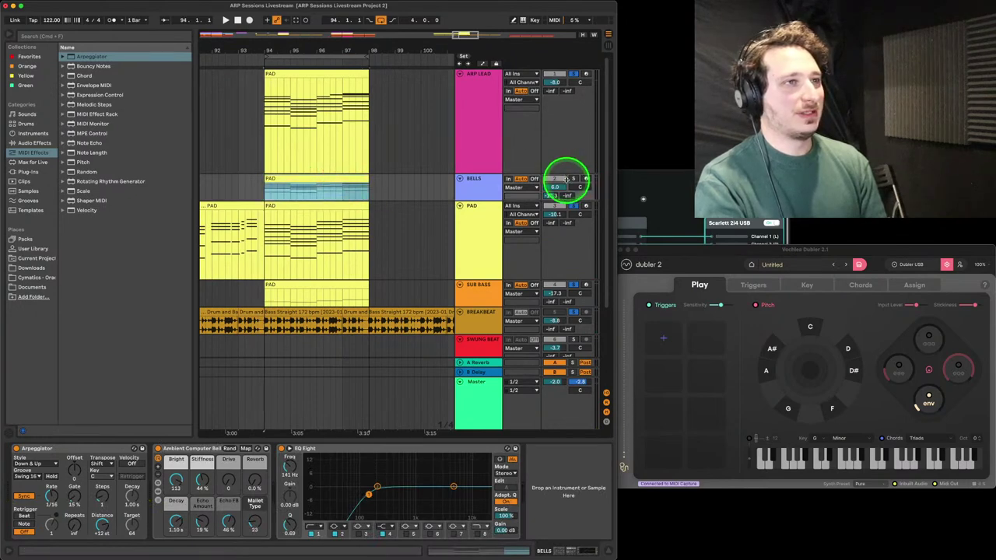
click(572, 179)
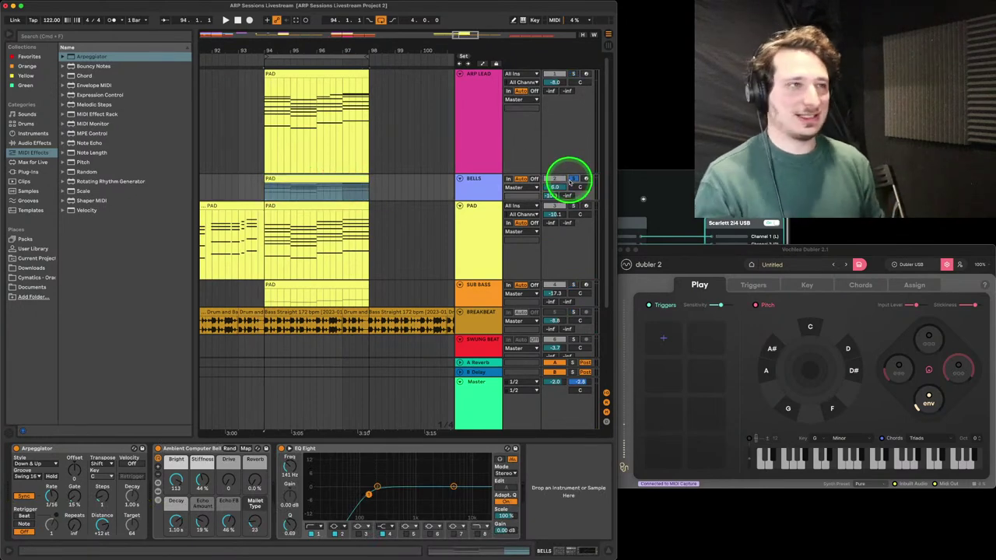
click(333, 307)
click(137, 440)
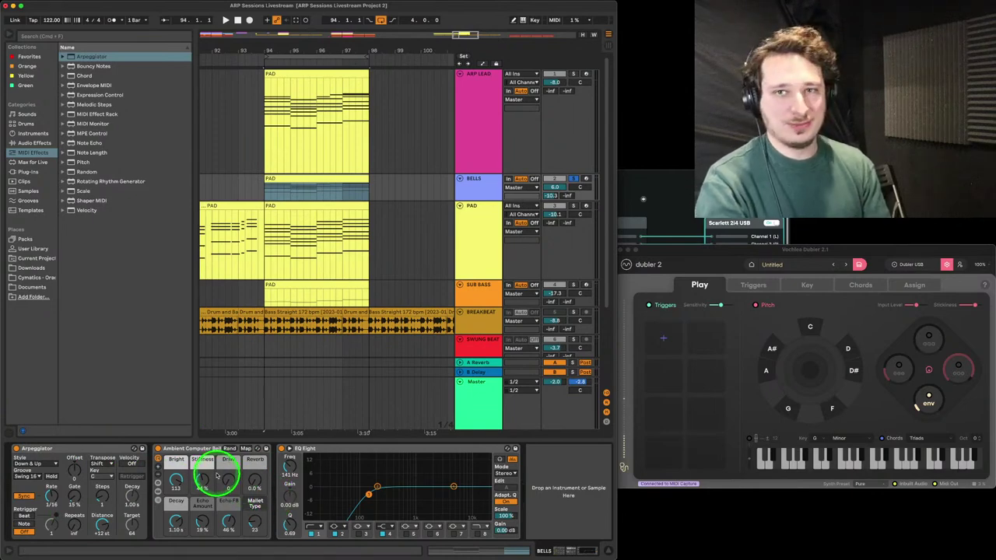
Reset the BELLS volume to 0 dB, set its Arpeggiator Groove to Straight and restart playback
double_click(555, 187)
key(space)
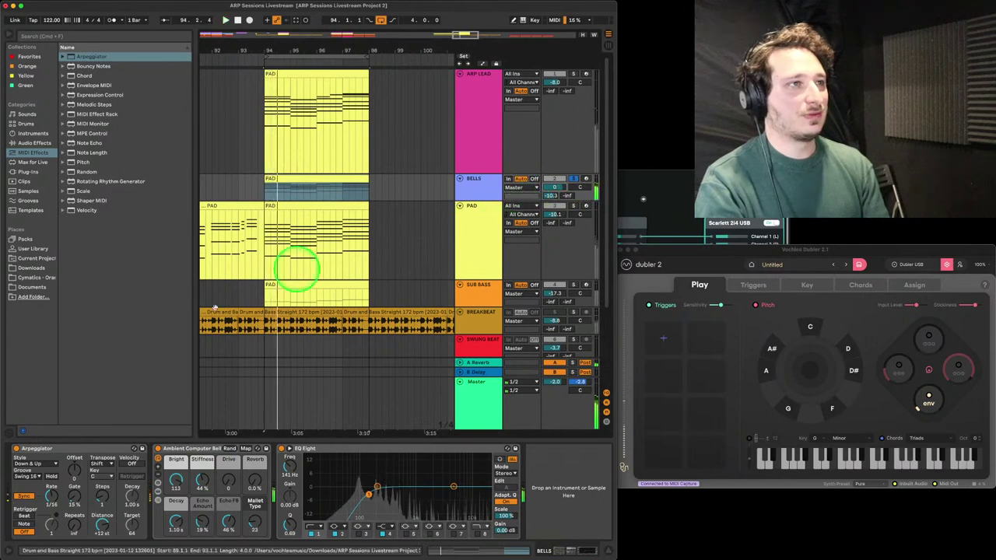
click(28, 476)
click(31, 486)
key(space)
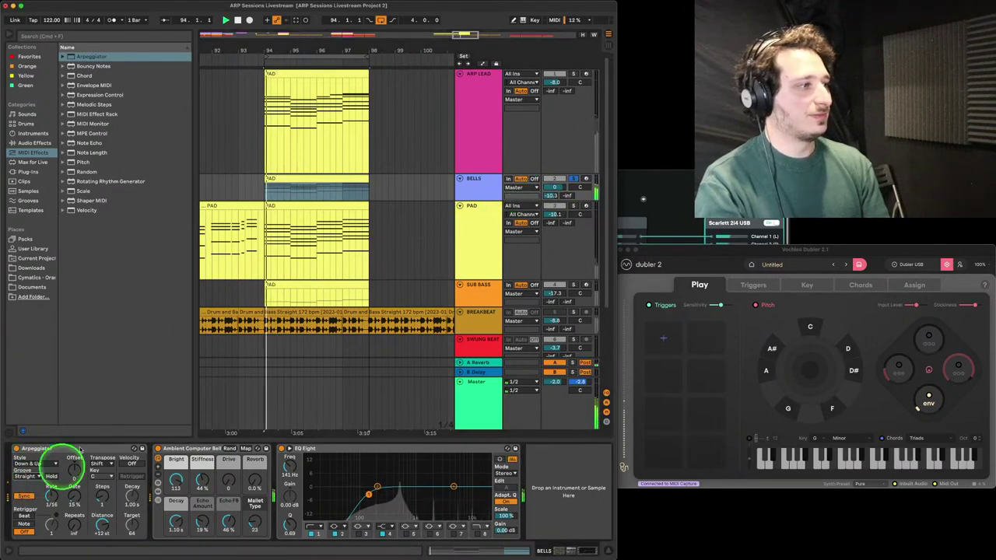
Make the BELLS track taller and set the Ambient Computer Bell's Bright to 83
drag(485, 202, 487, 271)
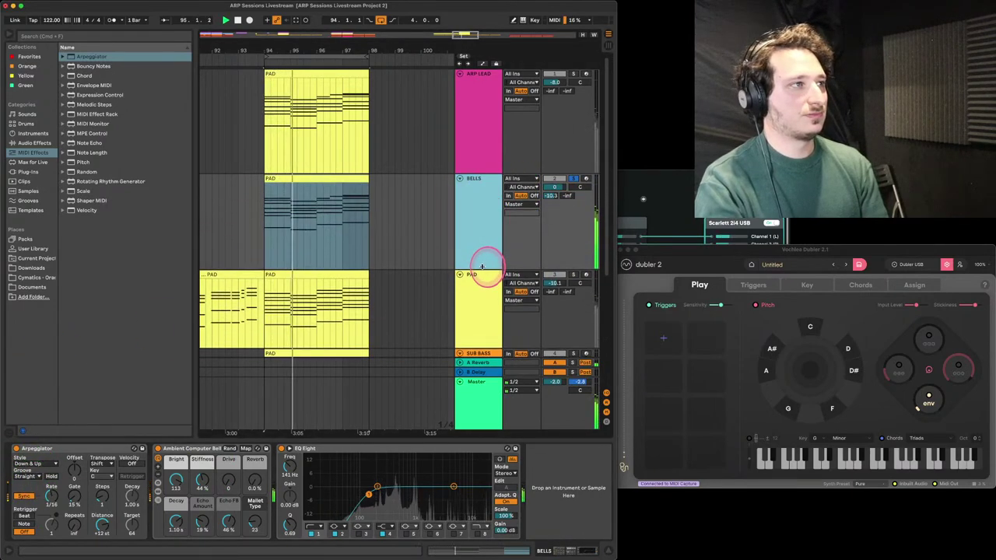
click(371, 241)
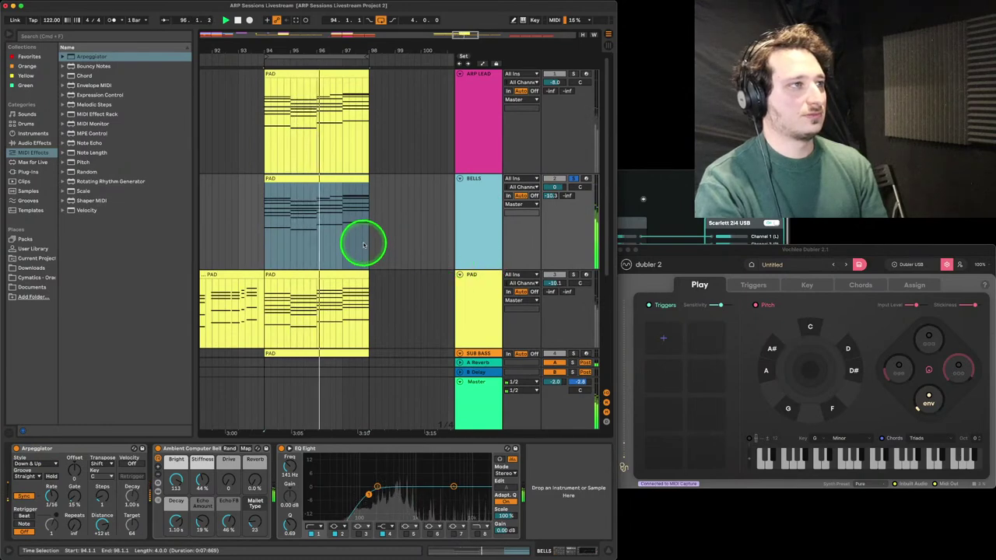
click(178, 480)
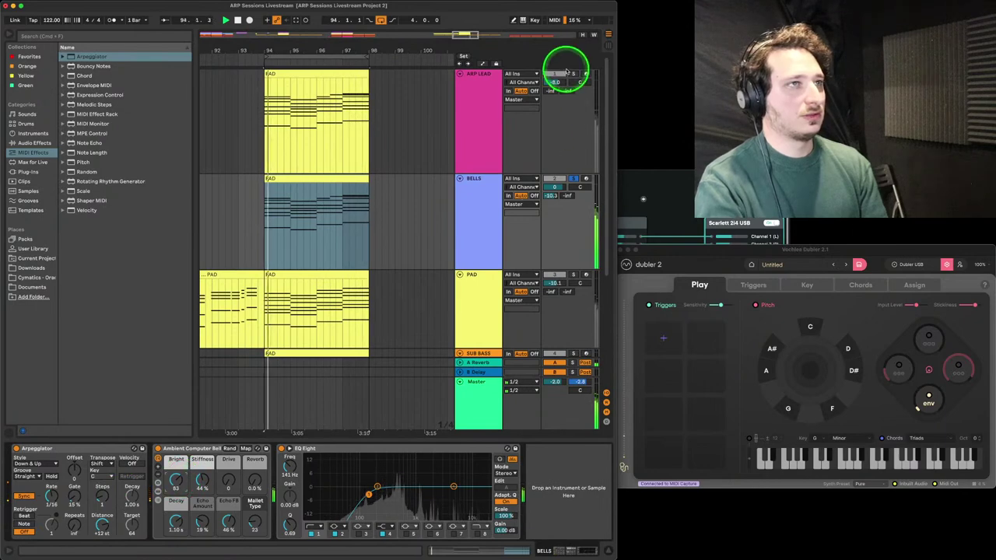
Add ARP LEAD to the soloed tracks and set its Filter Cutoff to 99.1 Hz
click(485, 94)
click(172, 477)
drag(173, 476, 176, 483)
Solo PAD at -6.3 dB and SUB BASS at -17.4 dB along with the lead and bells
click(575, 275)
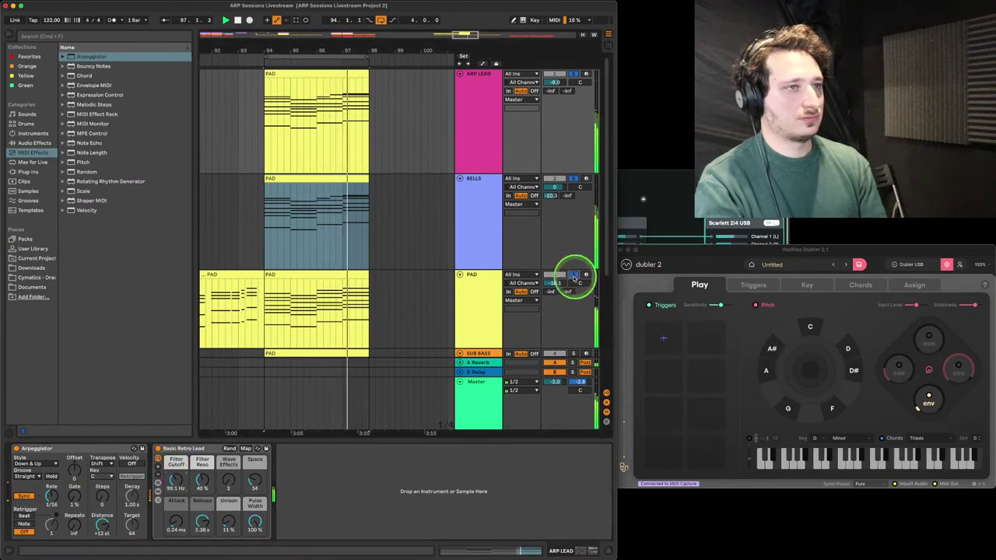
drag(554, 283, 556, 285)
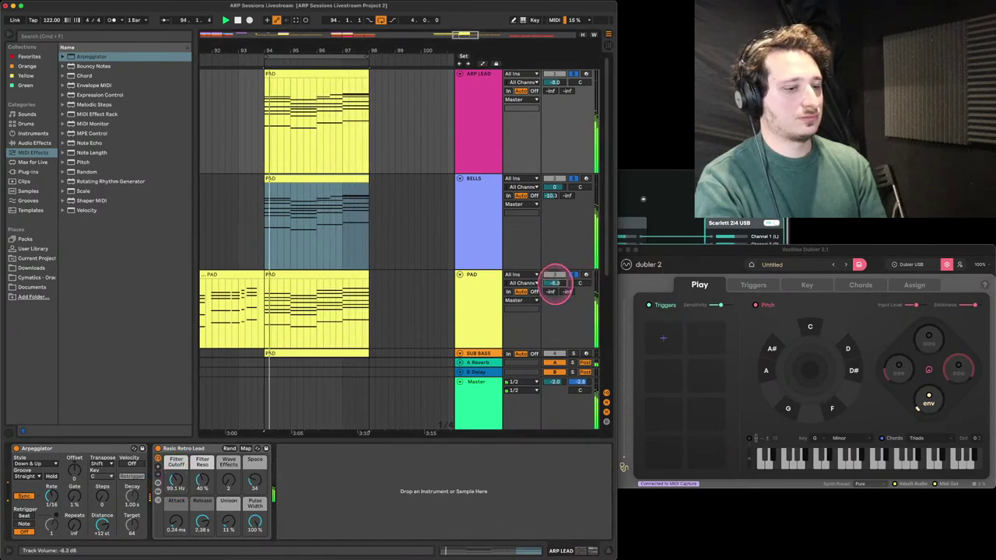
scroll(551, 308, down, 1)
click(574, 340)
click(560, 348)
scroll(507, 111, down, 5)
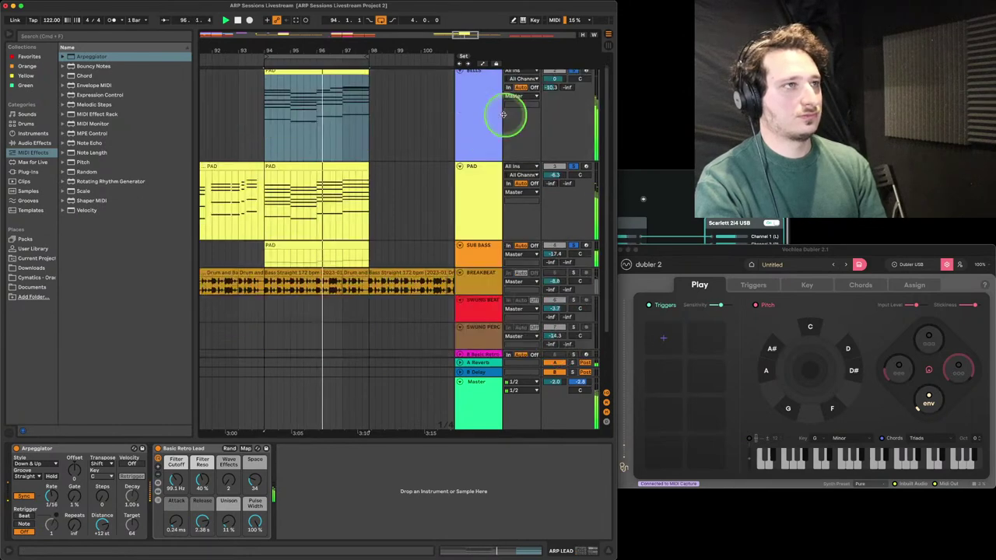
Set the Basic Retro Lead's Unison to 100% and its Filter Cutoff to 81.1 Hz
drag(228, 527, 231, 517)
drag(174, 483, 176, 470)
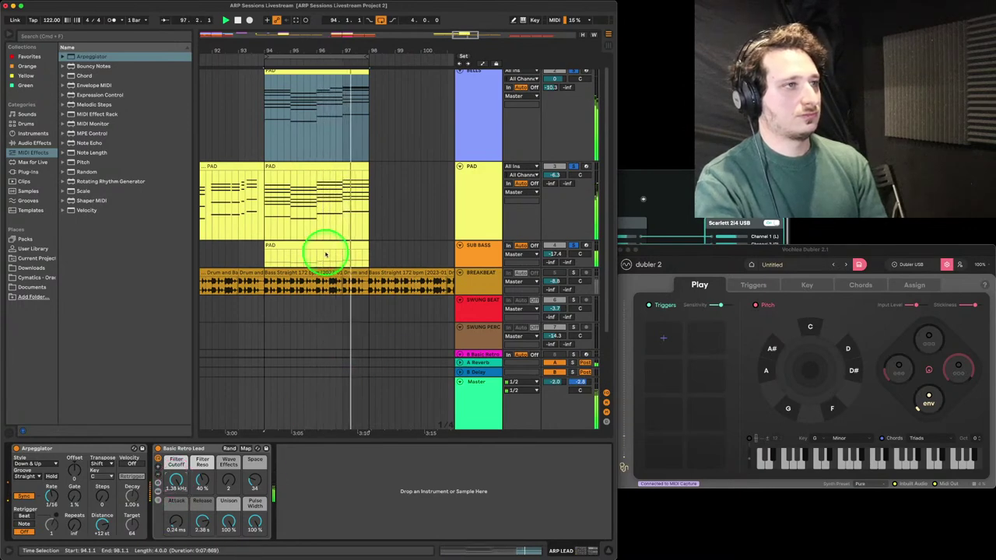
drag(177, 476, 175, 479)
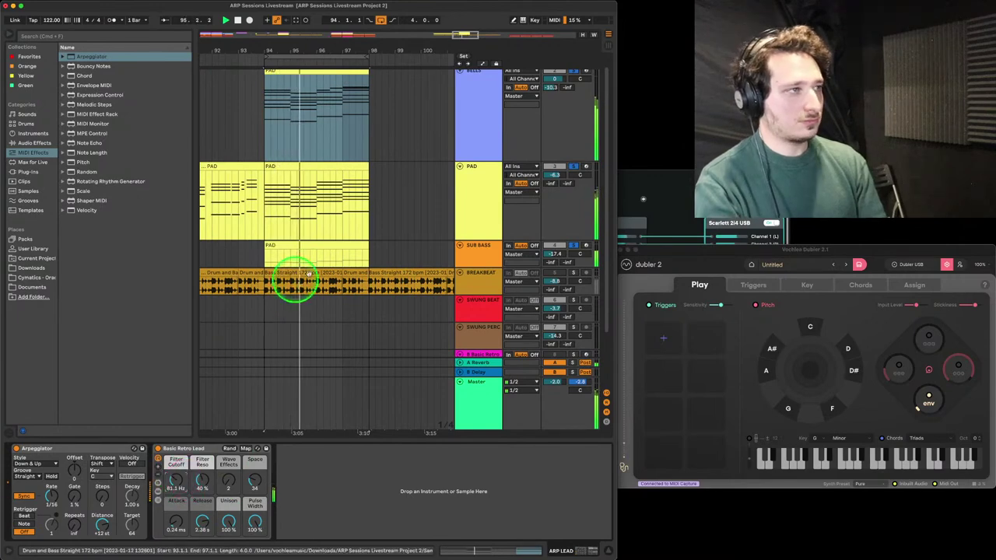
Replay from bar 94 without solos and turn on the BREAKBEAT track at -4.6 dB
click(267, 204)
scroll(271, 200, up, 1)
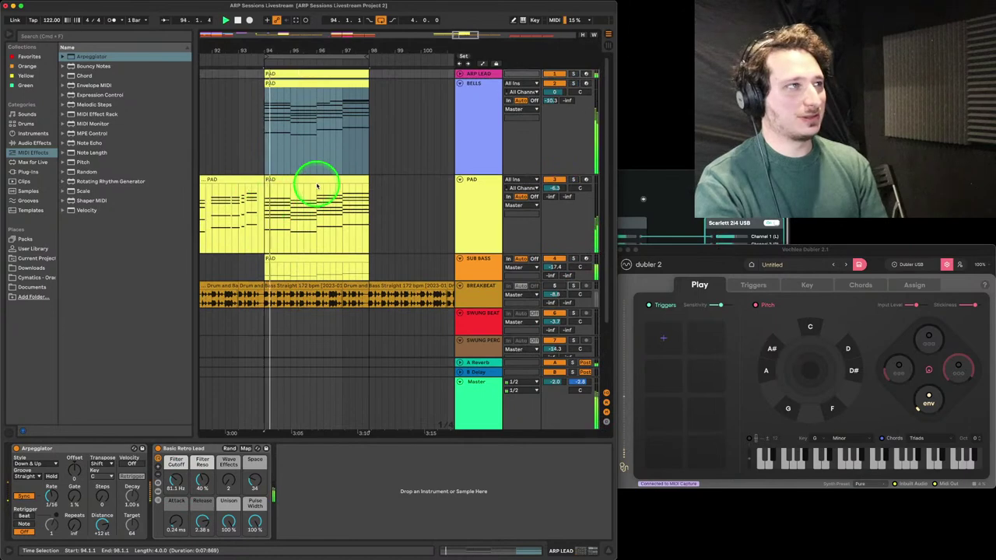
click(555, 286)
drag(555, 295, 549, 265)
Unfold the ARP LEAD track and mute it, and set the BELLS volume to 0.3 dB
click(482, 145)
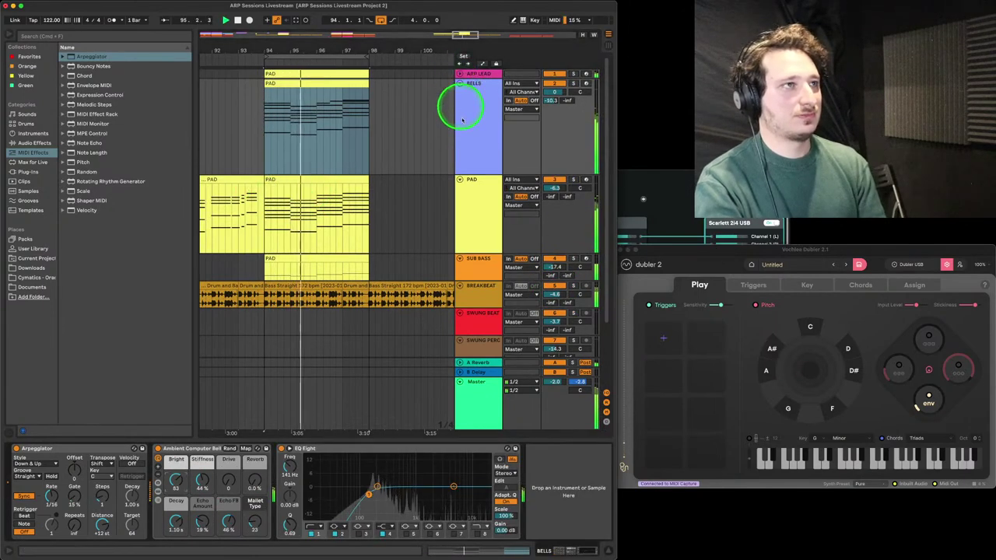
click(460, 74)
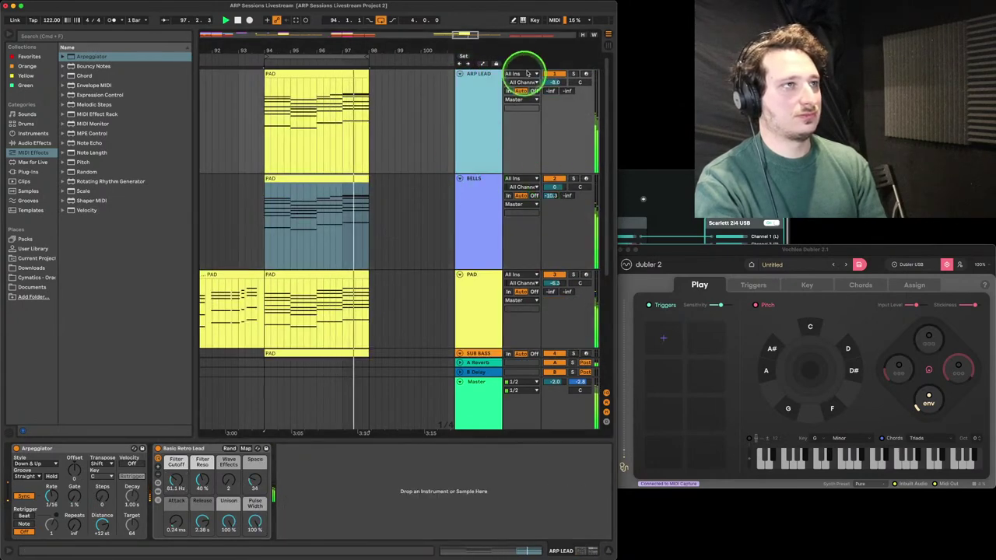
click(552, 74)
drag(554, 189, 555, 185)
drag(318, 44, 327, 45)
scroll(415, 247, down, 2)
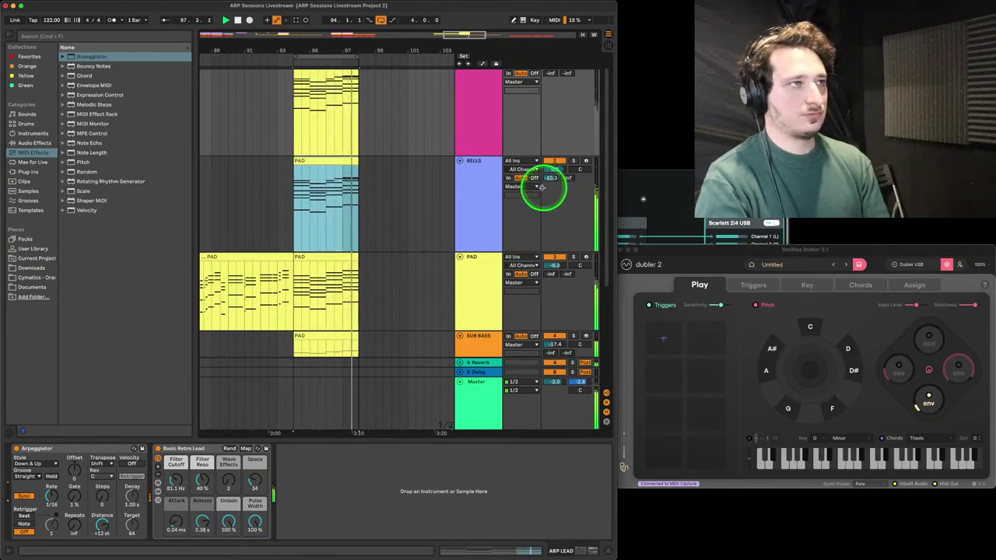
scroll(407, 198, up, 1)
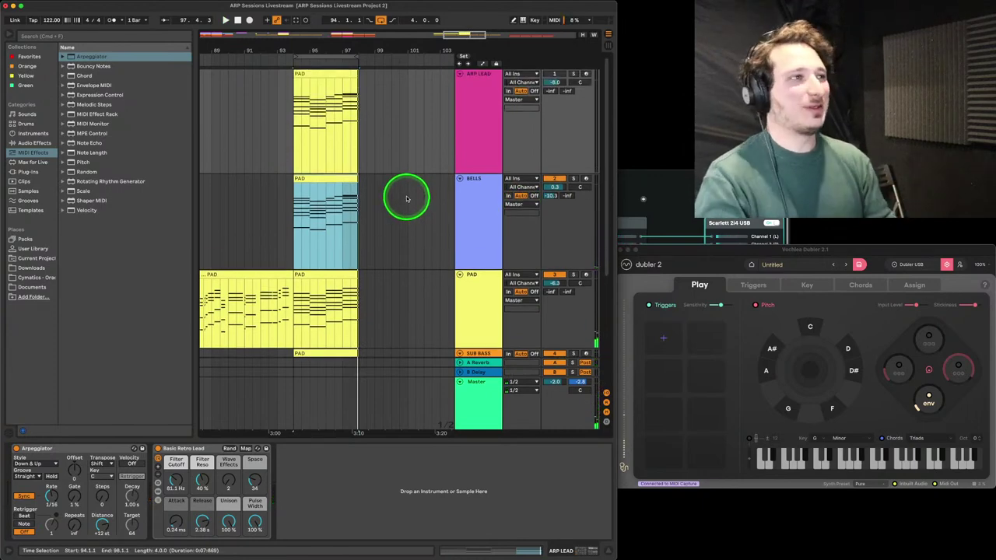
Play the arrangement from bar 94 on the BREAKBEAT track and stop it
drag(318, 49, 340, 175)
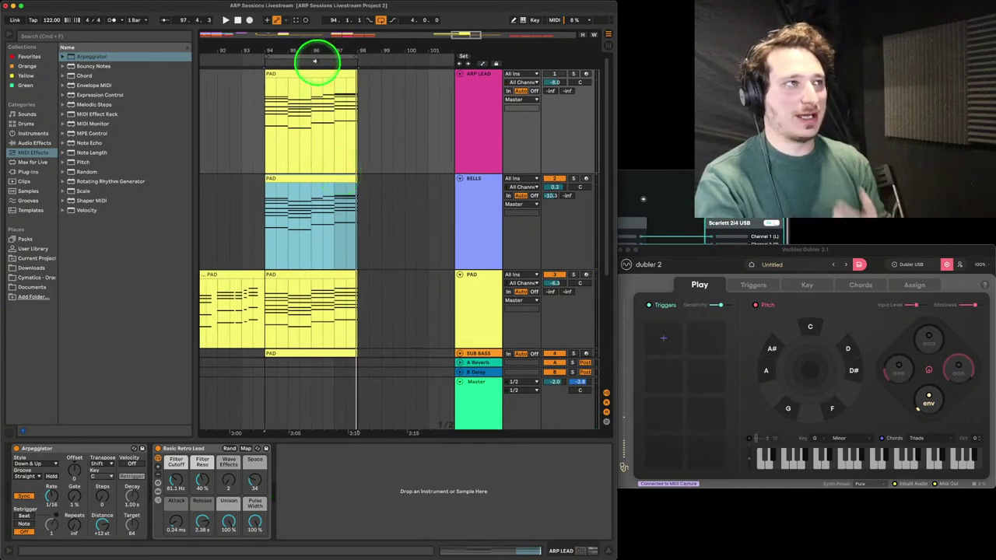
drag(305, 49, 326, 53)
scroll(220, 265, down, 5)
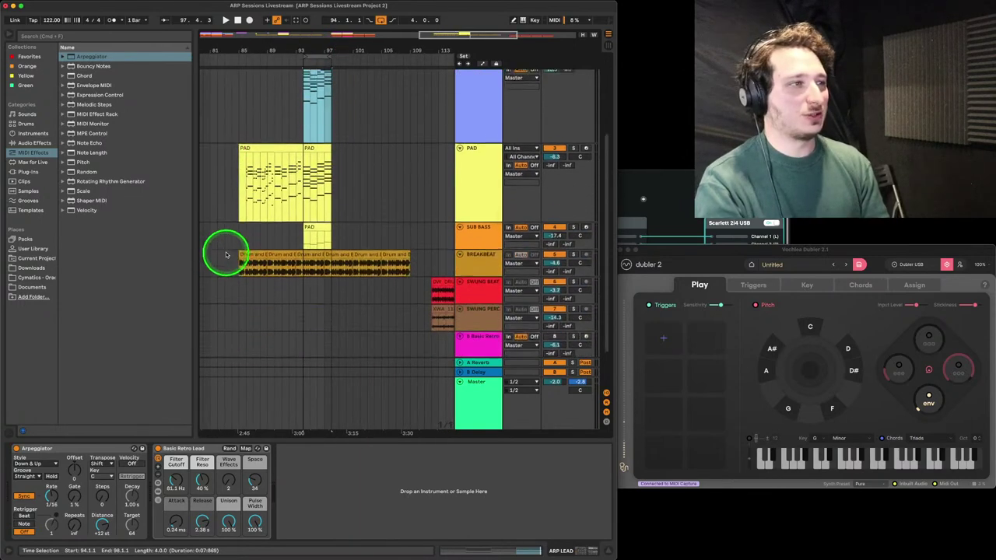
click(303, 243)
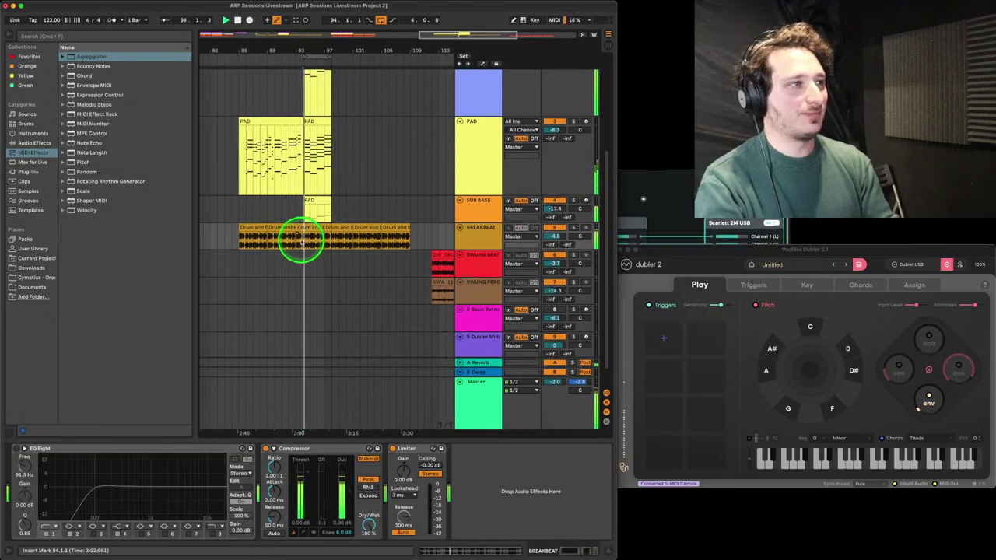
key(space)
scroll(268, 224, up, 2)
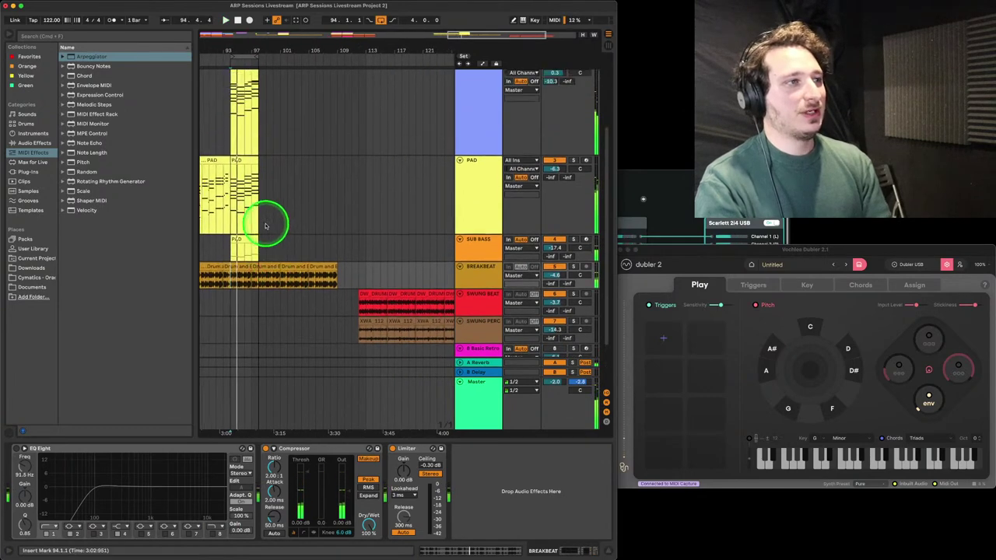
Copy the four-bar BELLS, PAD and SUB BASS clips from bar 94 to bar 112, where the swung beat starts
scroll(312, 234, right, 3)
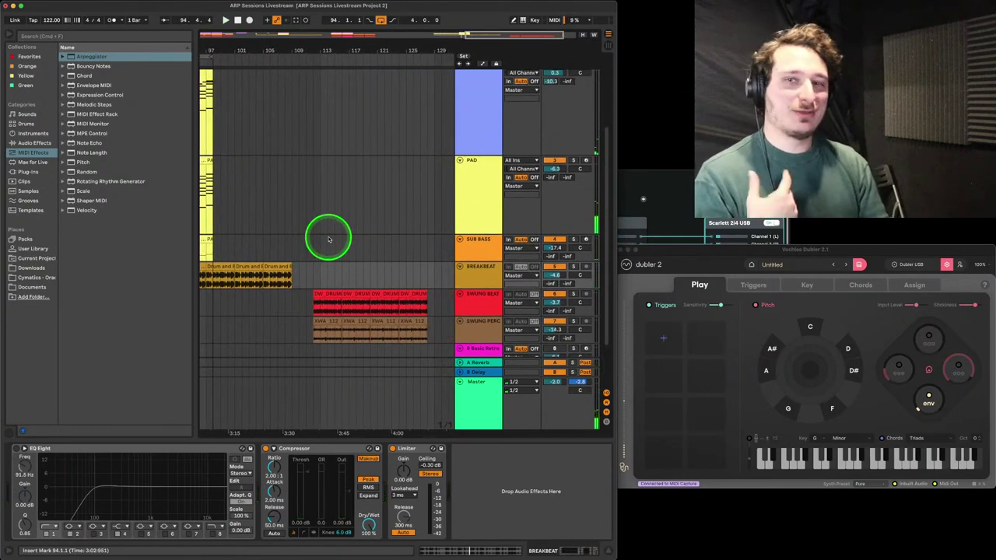
scroll(329, 239, up, 1)
scroll(328, 239, left, 3)
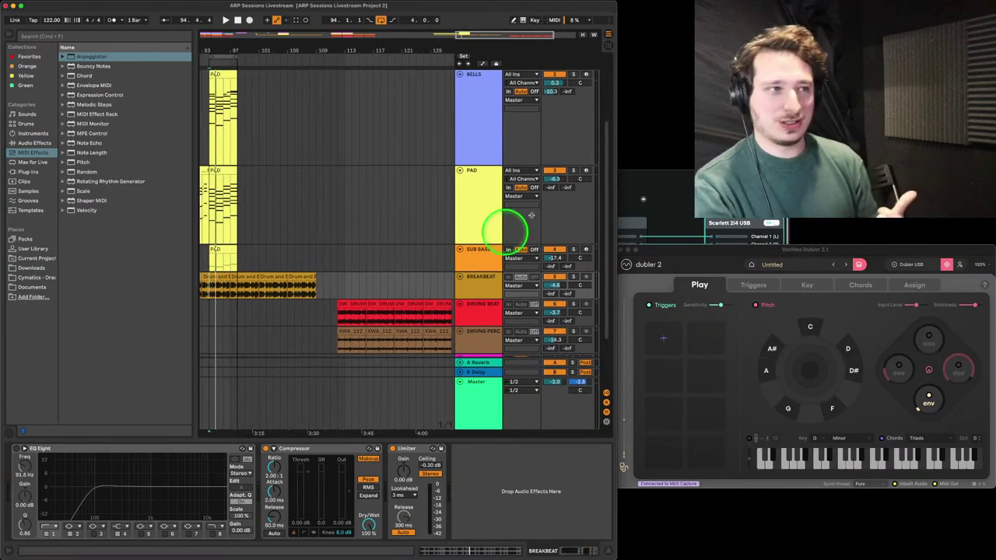
click(471, 127)
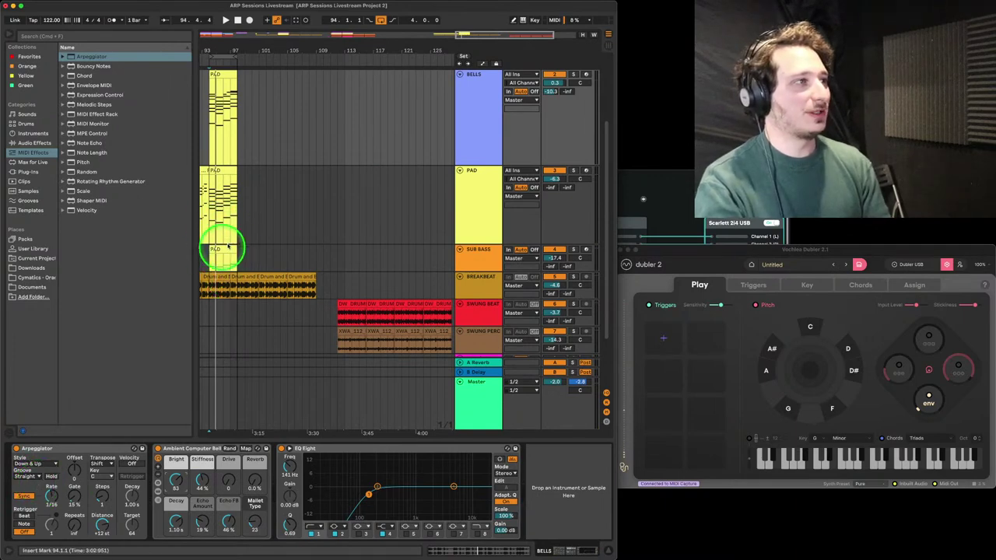
click(231, 250)
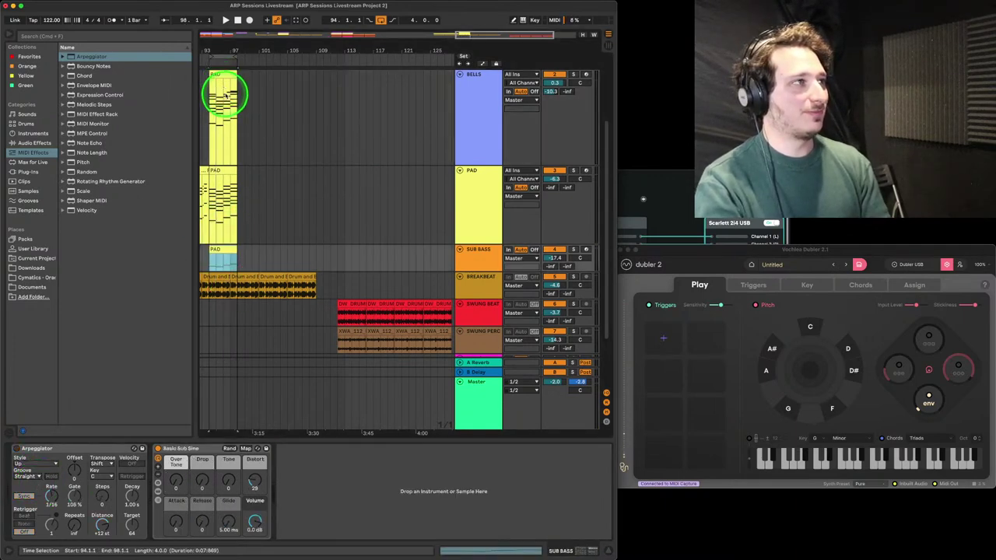
click(224, 74)
drag(223, 74, 347, 110)
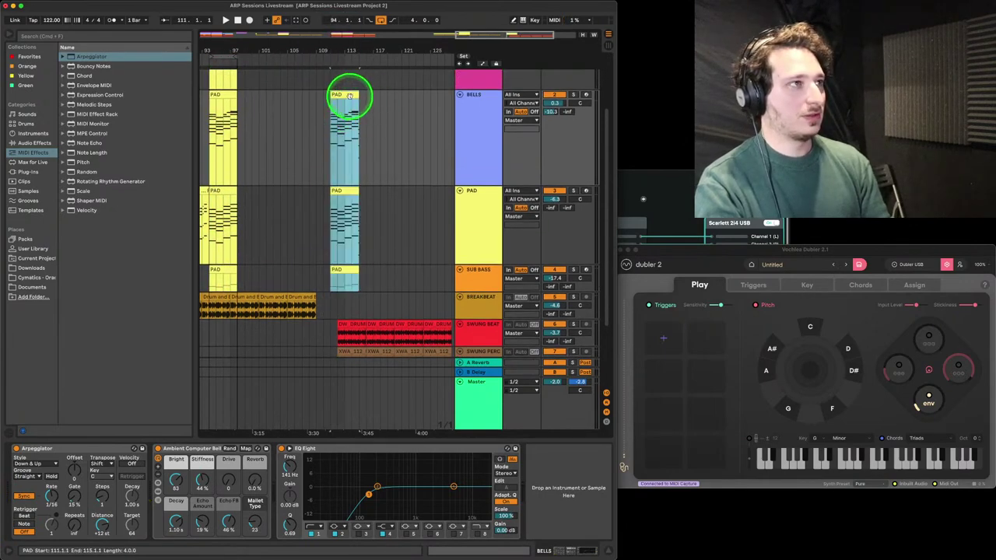
click(354, 95)
drag(354, 95, 361, 98)
Solo BELLS during playback from bar 112, set its Arpeggiator Groove to Swing 16 and replay
key(space)
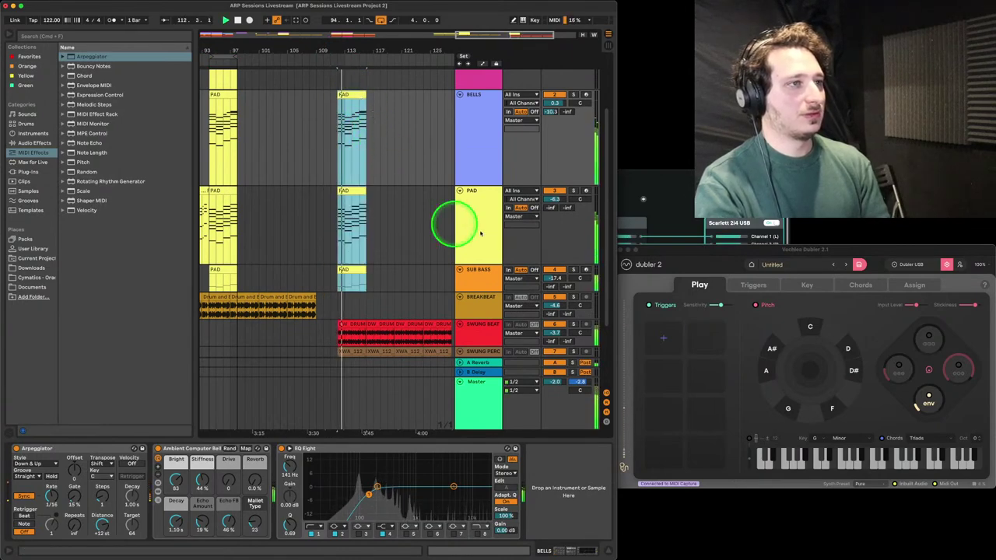
click(573, 94)
click(28, 475)
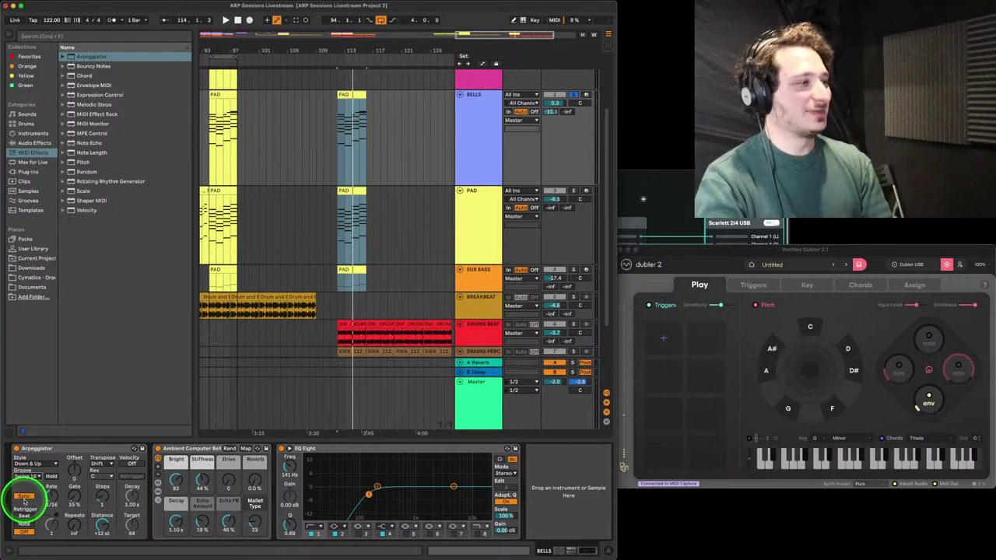
key(space)
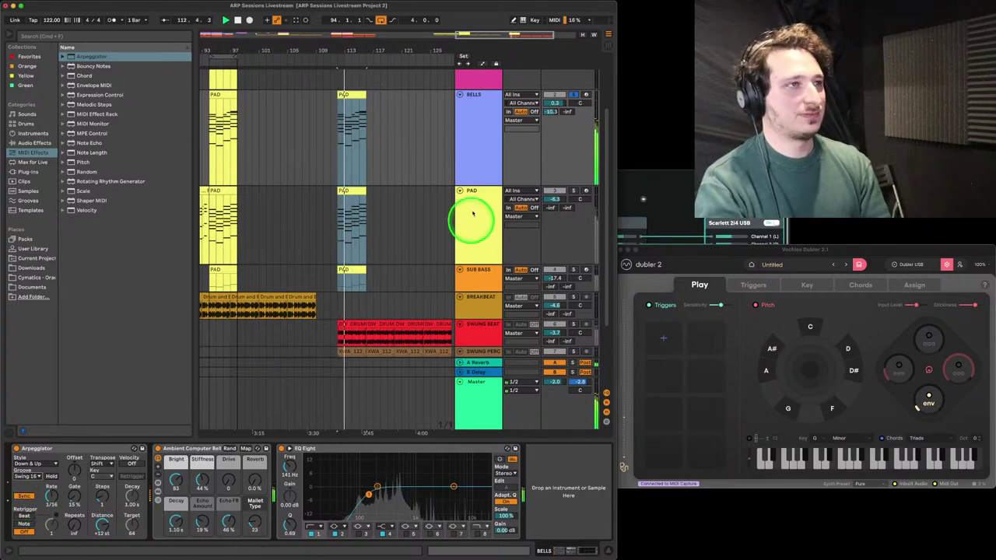
Set the BELLS Arpeggiator's Gate to 61% and restart playback
click(474, 166)
drag(75, 499, 78, 490)
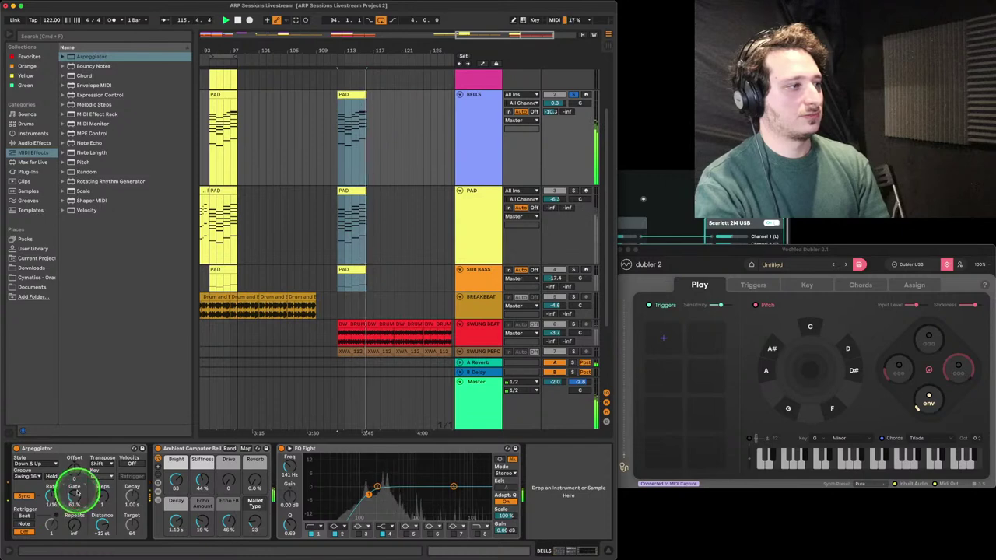
key(space)
key(space)
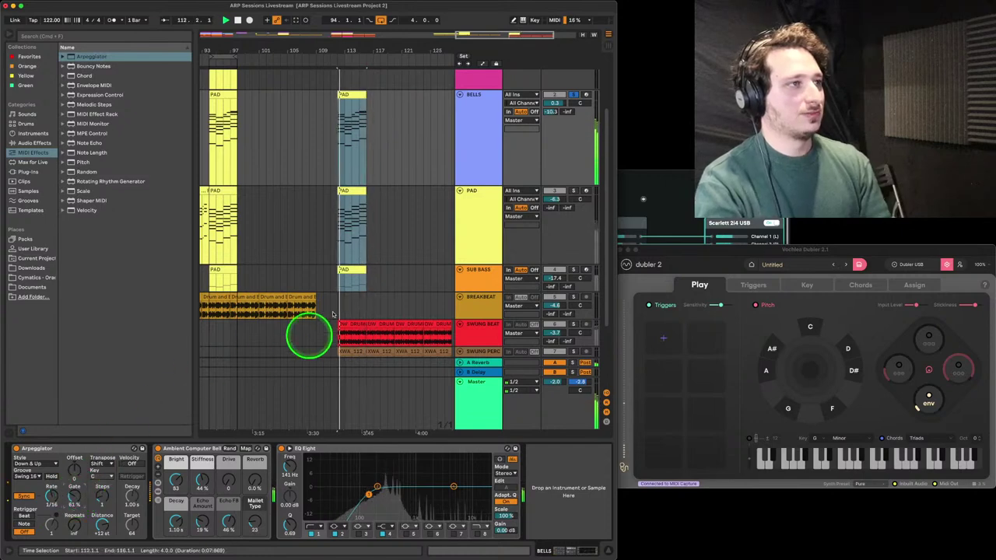
Loop the four bars of copied clips from bar 112 and add SWUNG BEAT and SUB BASS to the soloed tracks
click(356, 272)
click(353, 191)
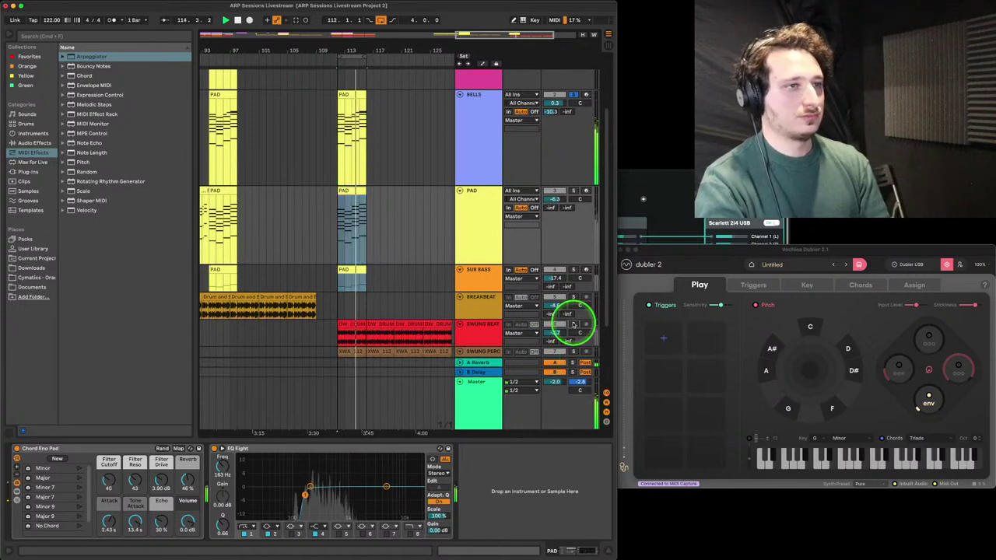
scroll(536, 331, down, 2)
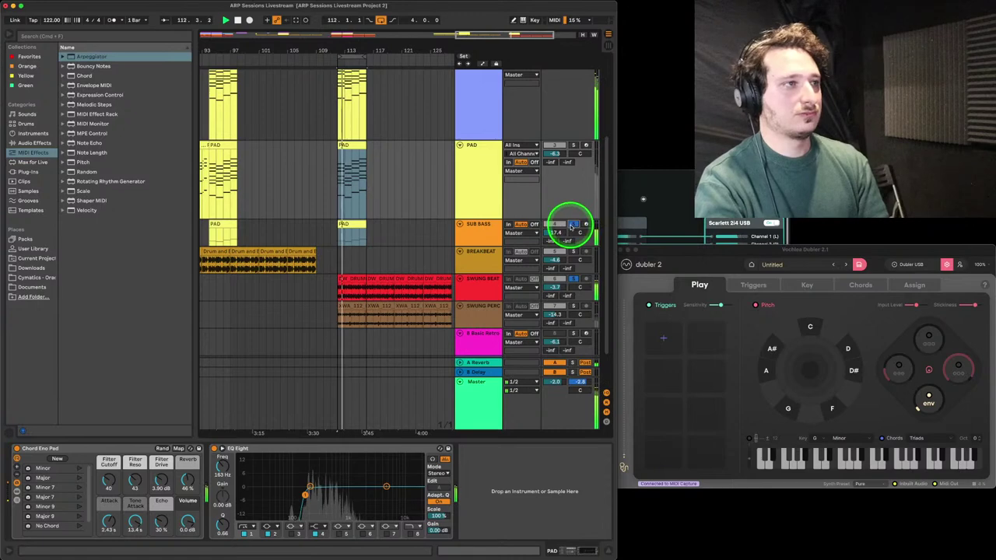
Set the Ambient Computer Bell's Bright to 103 on the BELLS track
scroll(522, 247, up, 1)
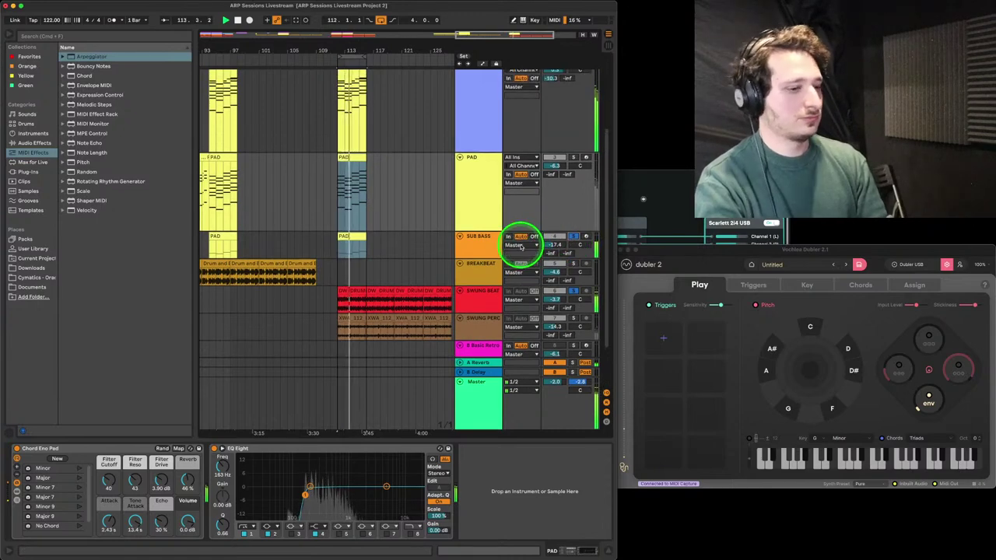
scroll(478, 145, up, 3)
click(488, 145)
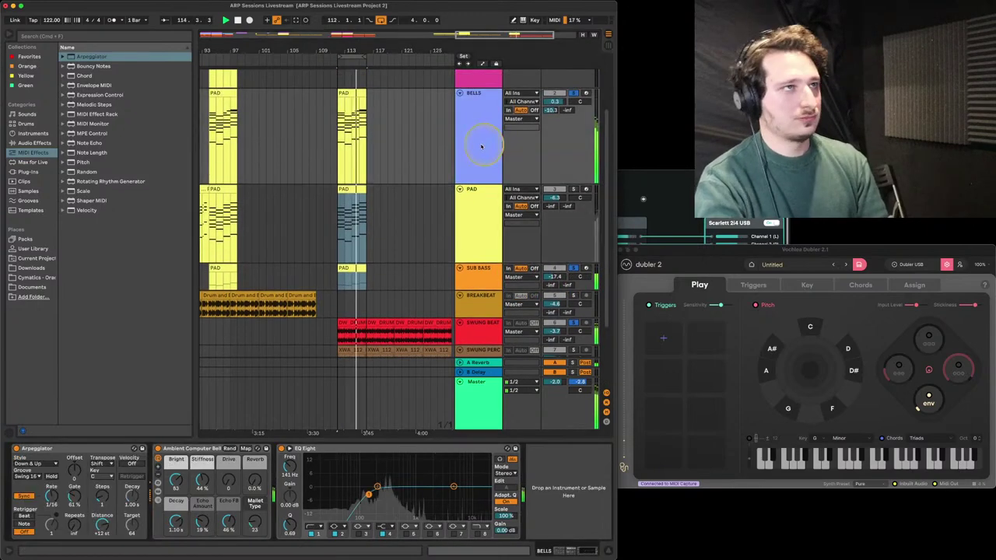
drag(176, 481, 177, 478)
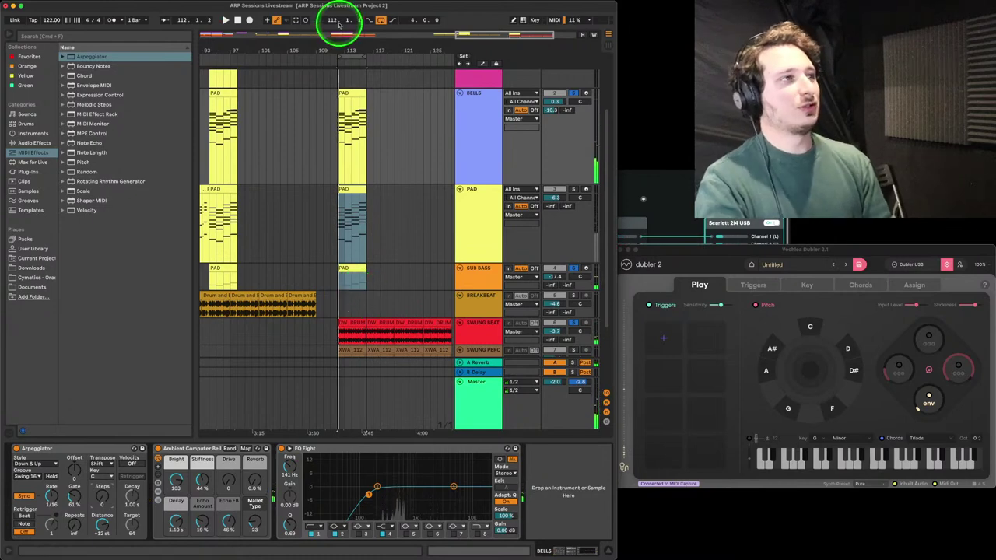
Add SWUNG PERC to the soloed tracks and play the loop from bar 112
drag(340, 49, 367, 45)
scroll(356, 195, down, 2)
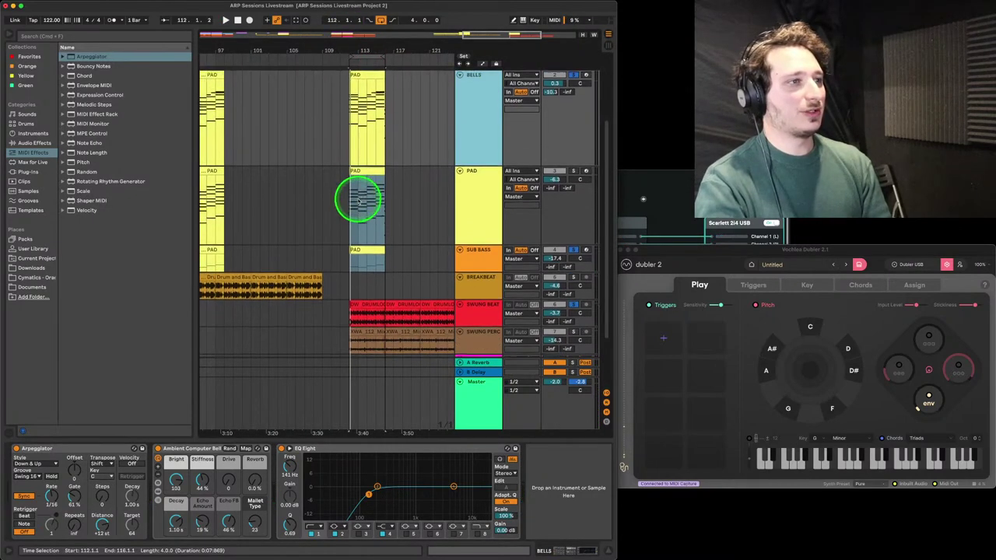
super+click(573, 311)
key(space)
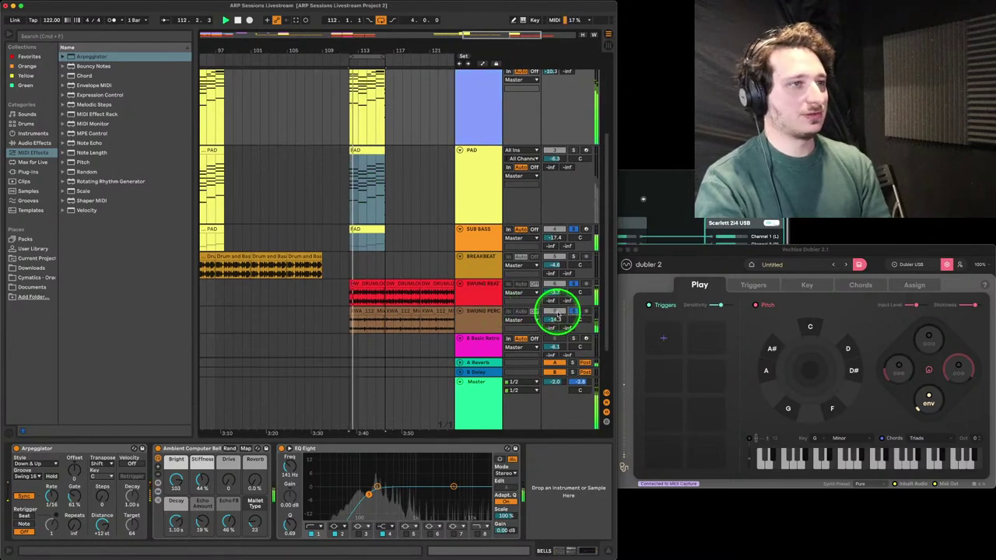
scroll(405, 256, up, 3)
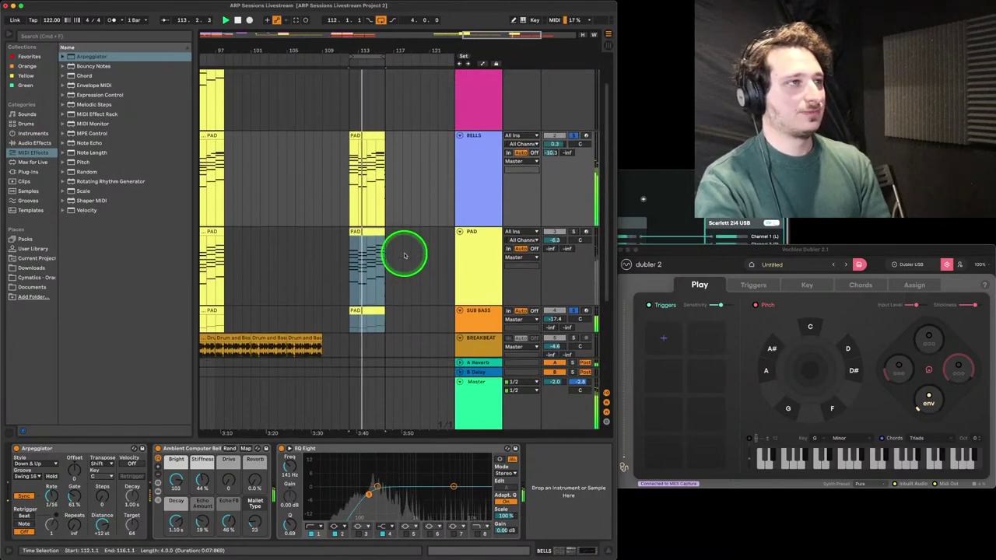
Replace the SUB BASS clip at bar 112 with a copy of the four-bar bassline from bars 60 to 64
scroll(340, 234, down, 4)
scroll(329, 231, left, 5)
scroll(307, 227, left, 10)
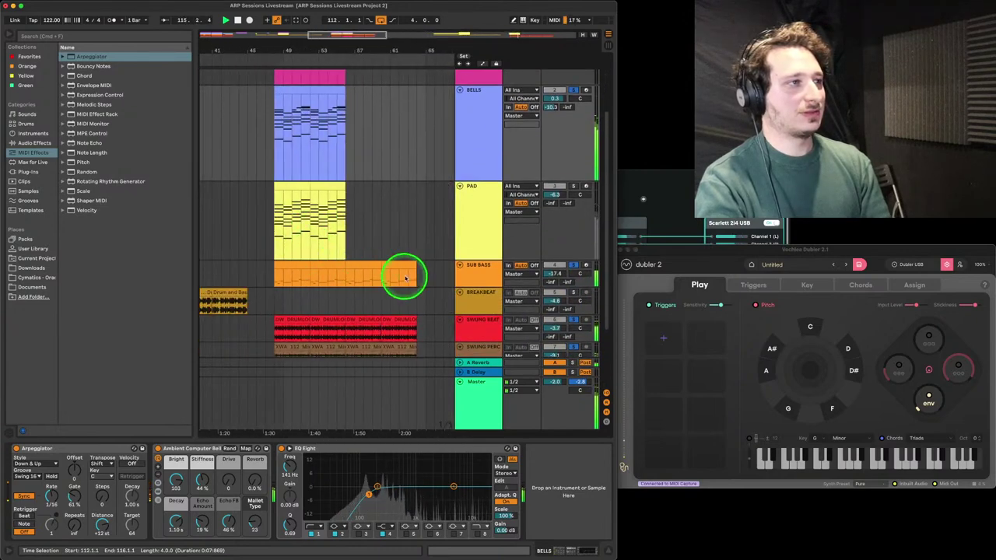
click(391, 267)
scroll(392, 267, right, 13)
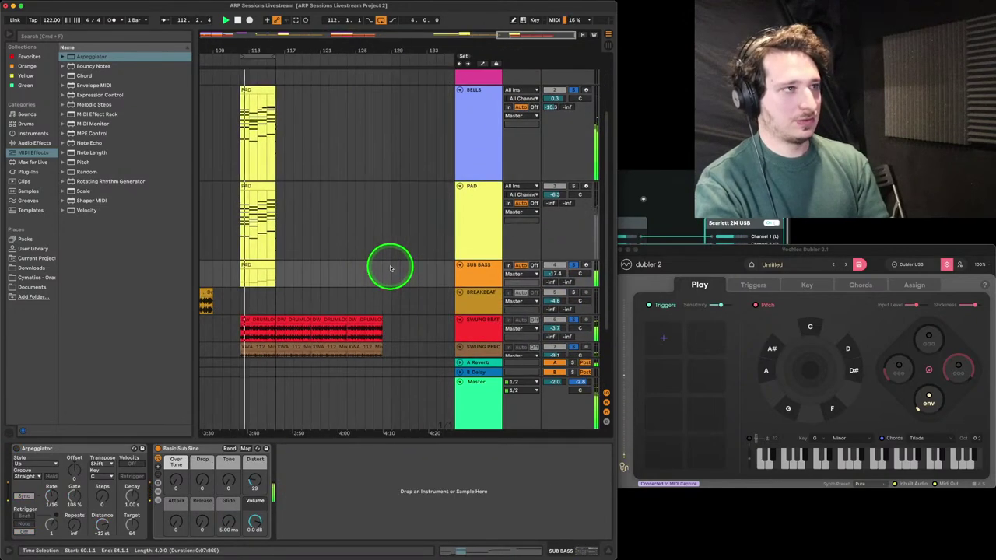
click(311, 264)
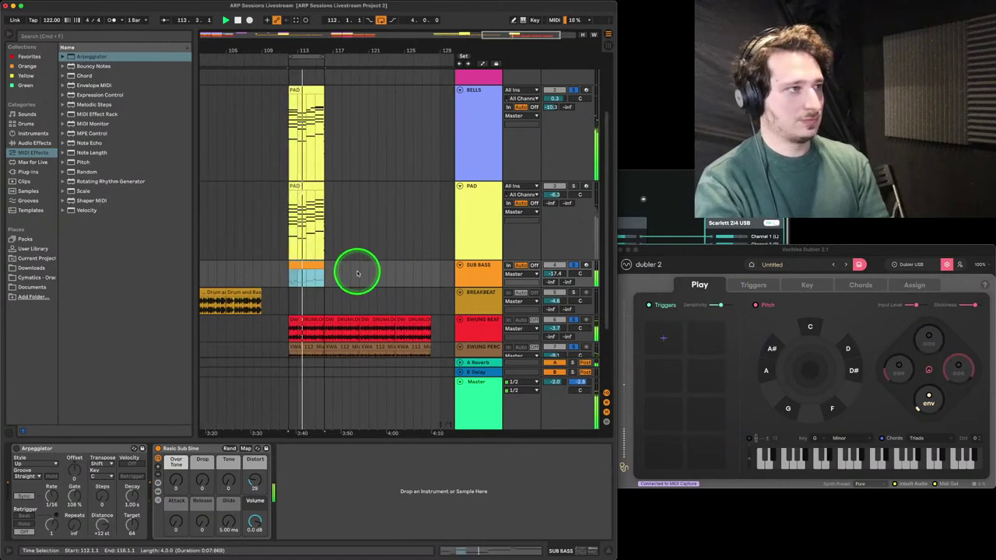
Open the notes of the SUB BASS clip at bar 112 and play the loop
double_click(305, 265)
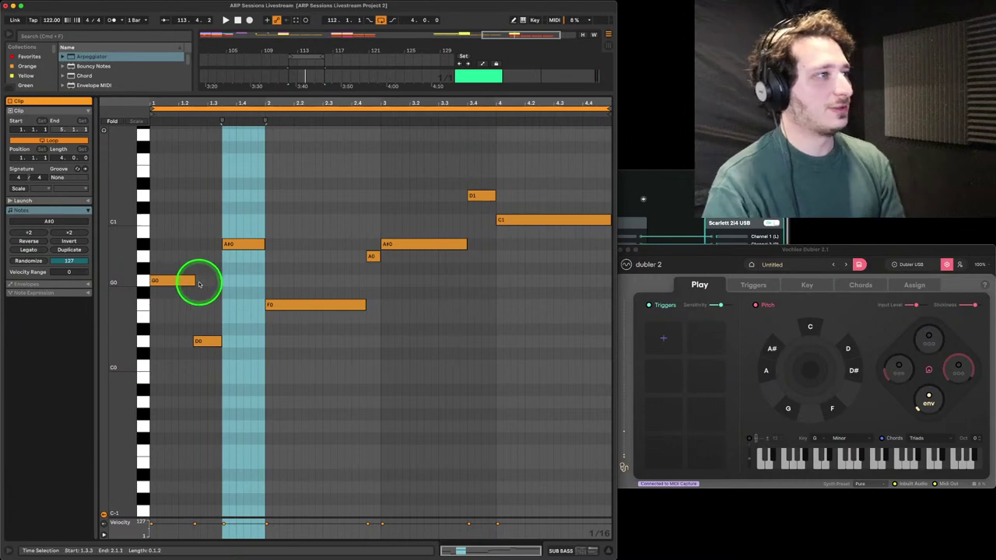
click(133, 280)
click(198, 340)
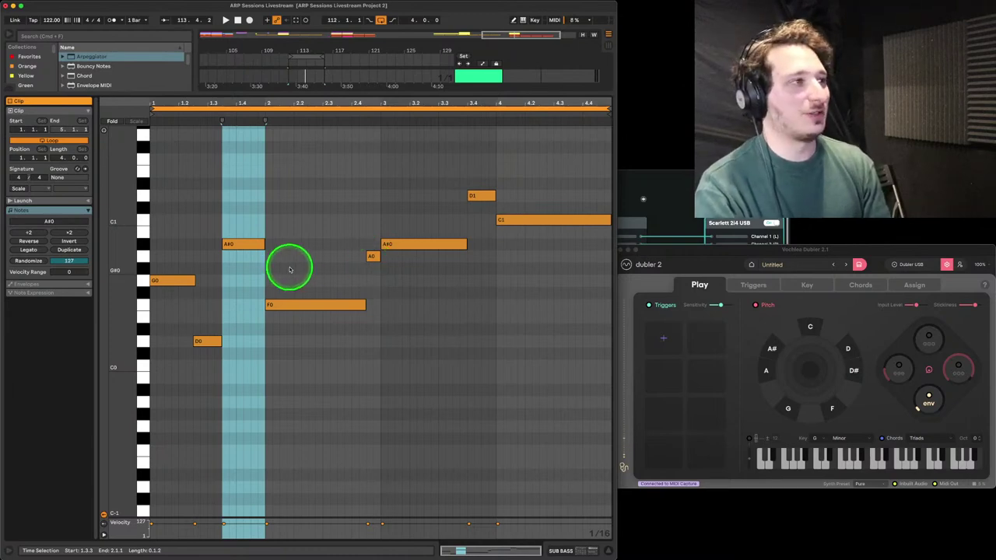
key(space)
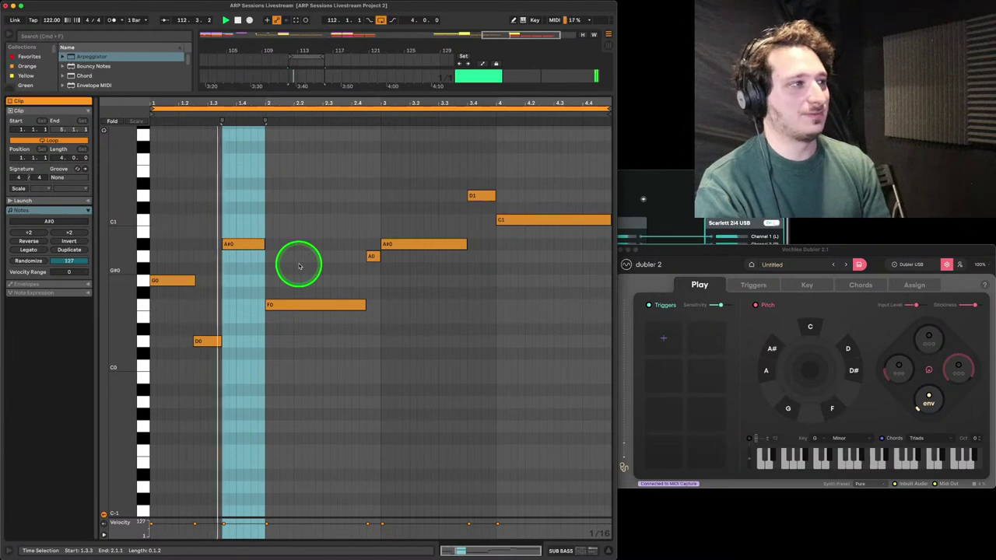
Close the SUB BASS clip's notes and frame bars 112 to 116 in the arrangement
click(321, 301)
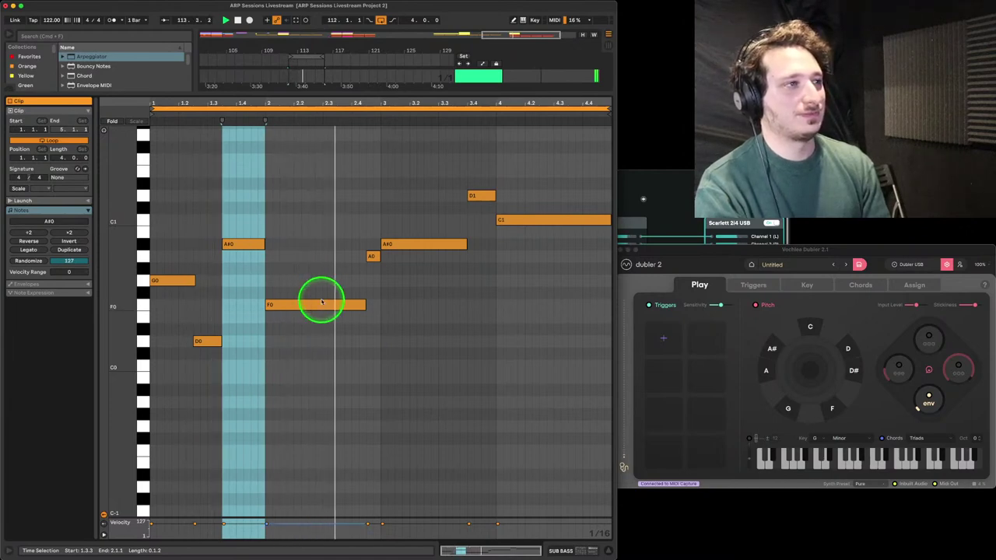
double_click(437, 94)
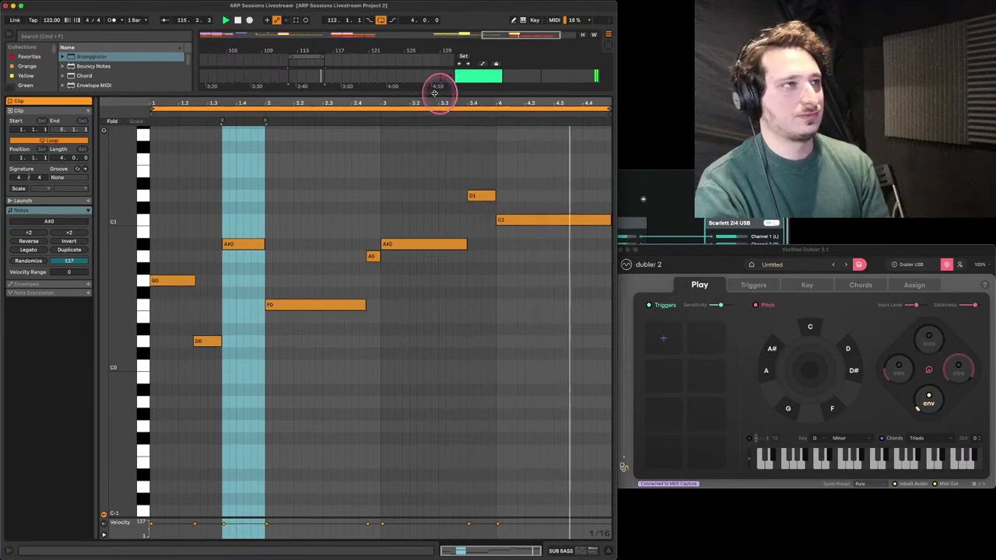
scroll(418, 173, up, 2)
scroll(417, 173, up, 4)
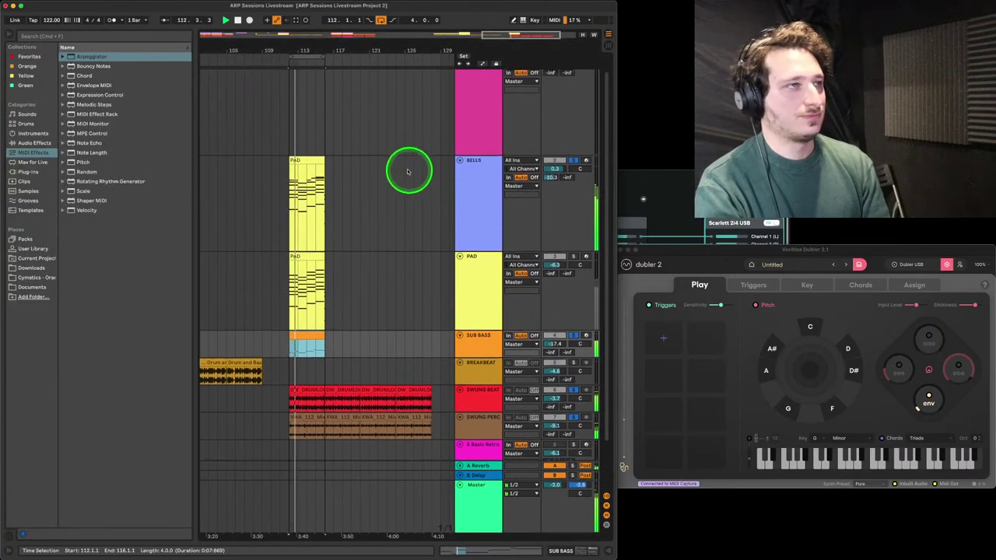
drag(306, 51, 328, 131)
scroll(328, 131, right, 1)
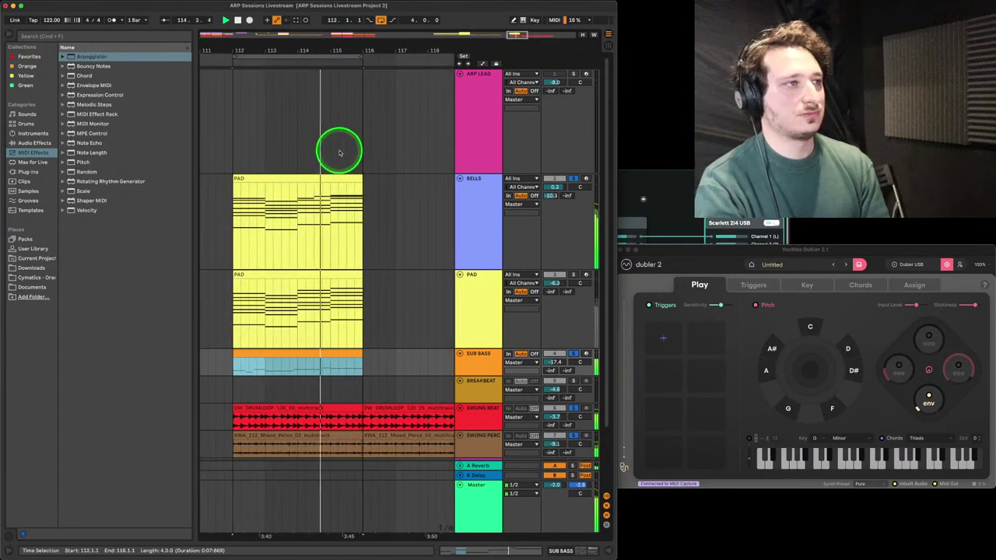
Show the BELLS track's devices and open the CC assignment page in Dubler 2
double_click(483, 207)
click(346, 364)
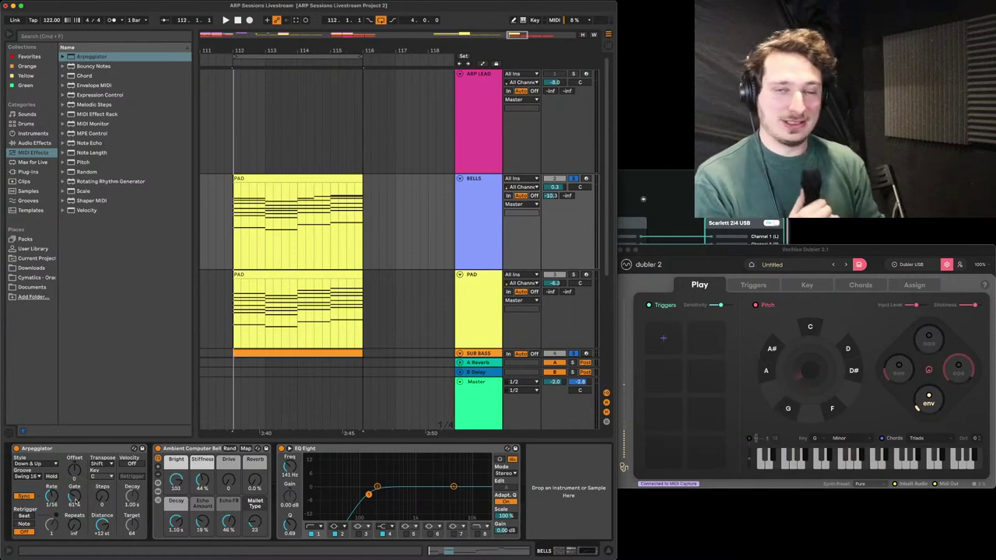
click(915, 285)
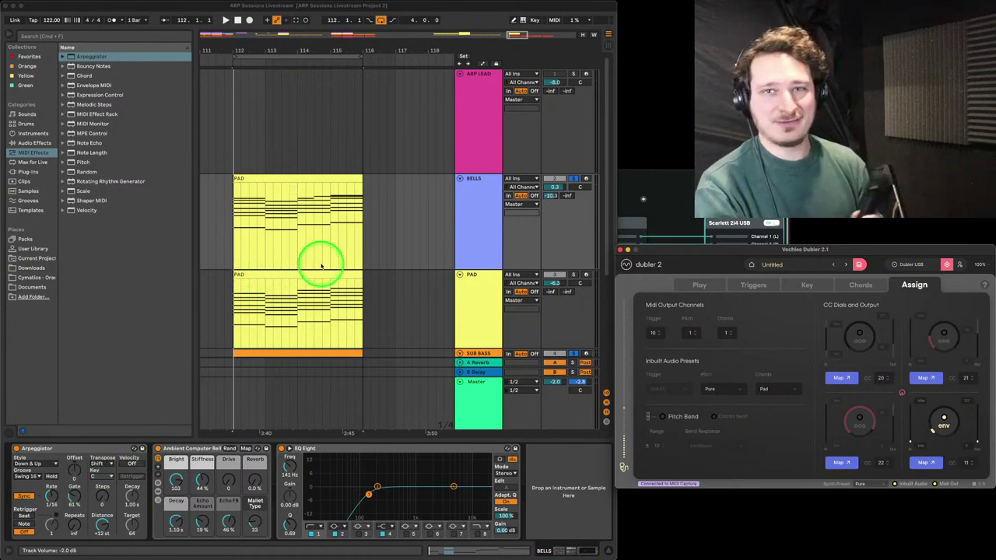
Enter MIDI mapping mode in Ableton Live with the BELLS track's devices on display
right_click(374, 315)
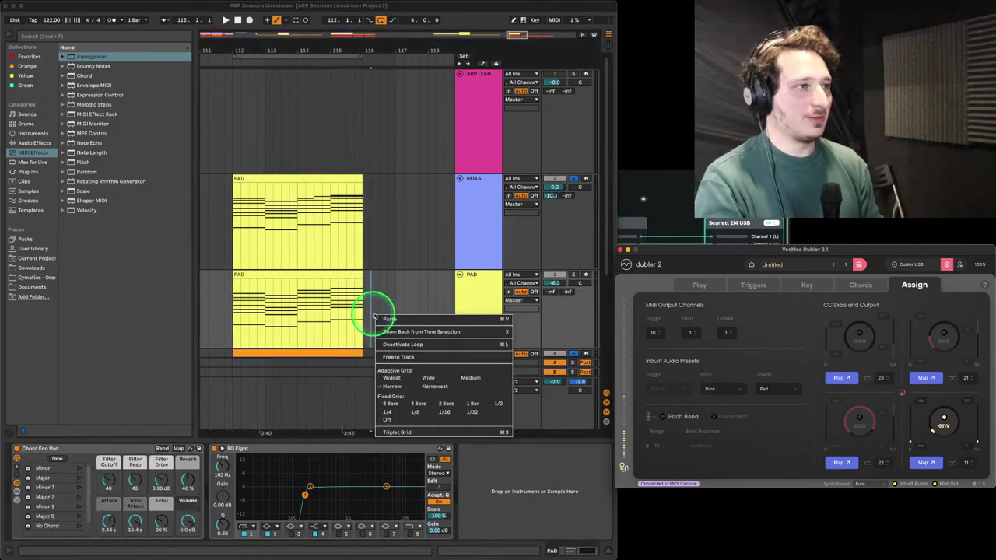
click(381, 309)
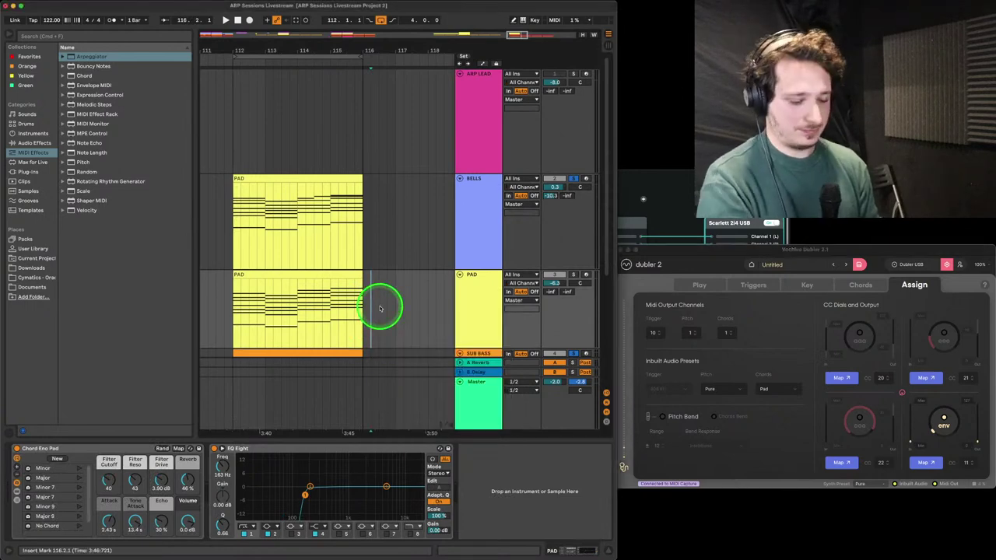
key(super+m)
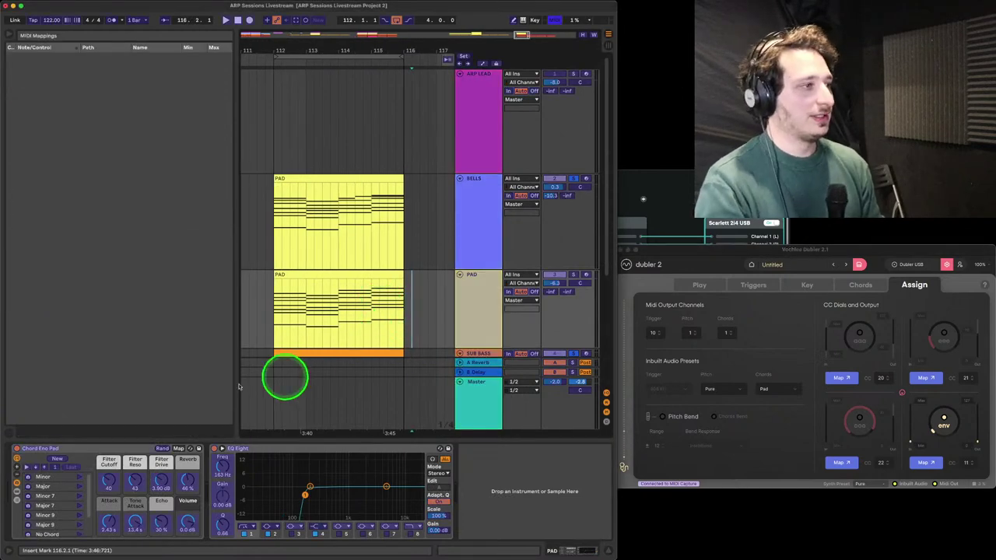
click(449, 205)
key(super+m)
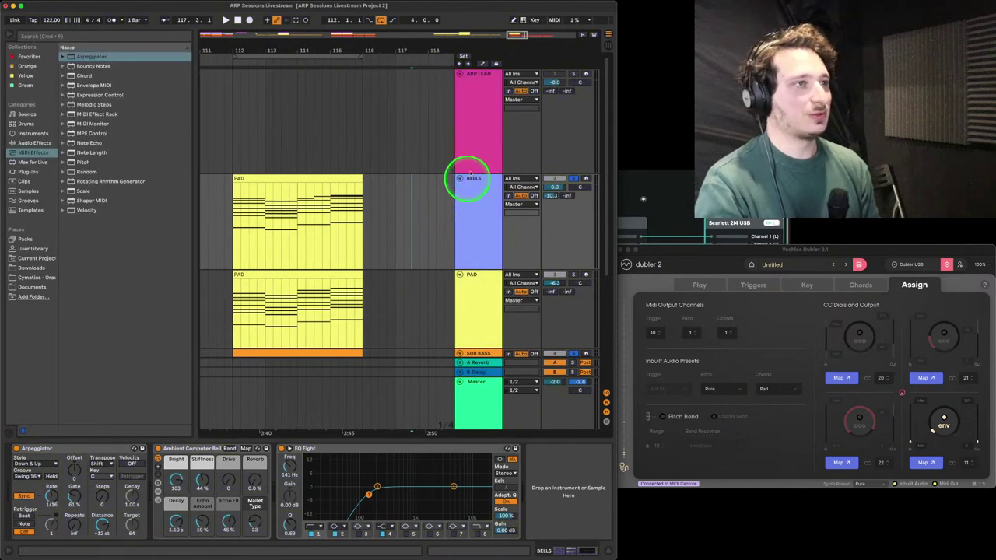
click(213, 430)
key(super+m)
Delete the unintended note mapping from the BELLS Arpeggiator's Gate
click(106, 488)
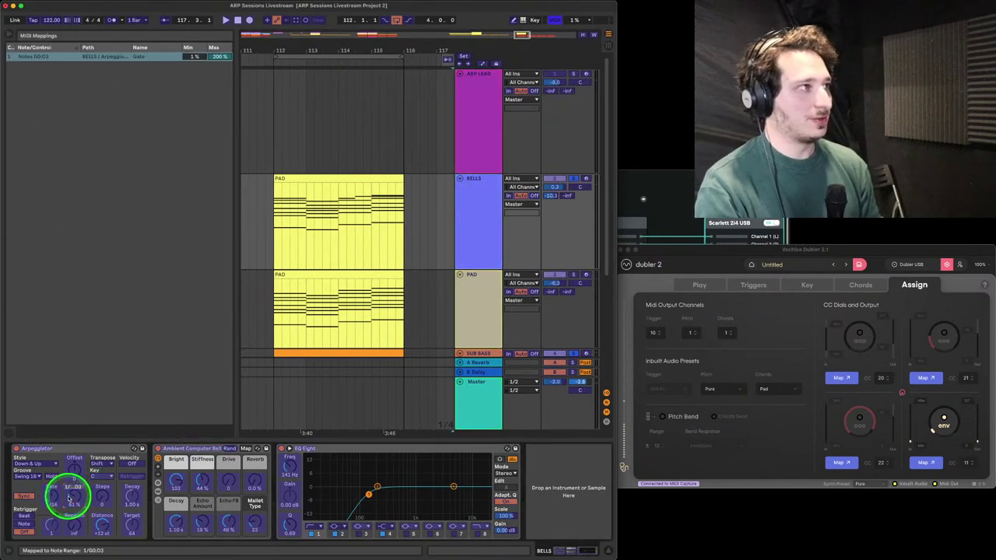
click(49, 54)
key(Delete)
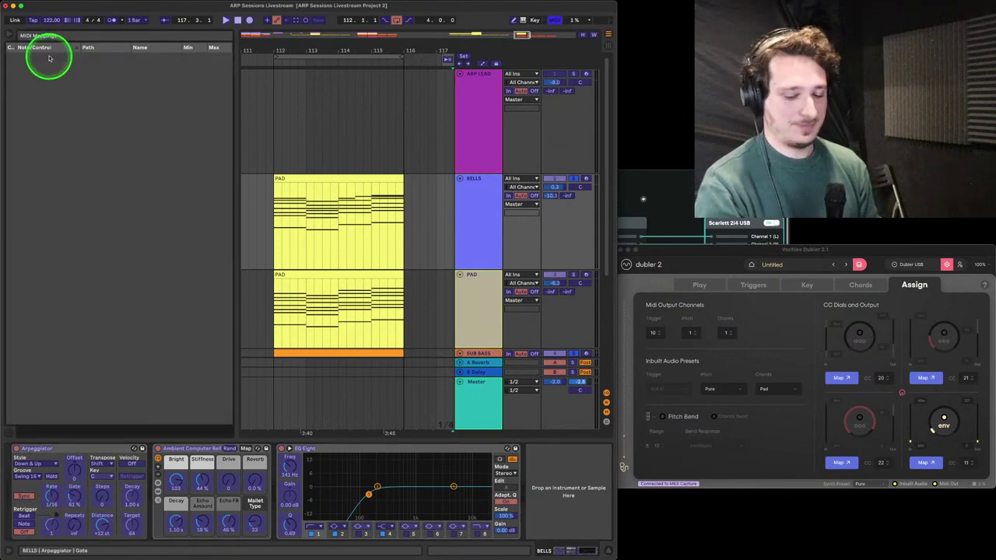
Map Dubler 2's envelope dial (CC 11) to the Gate of the BELLS Arpeggiator and leave mapping mode
click(75, 496)
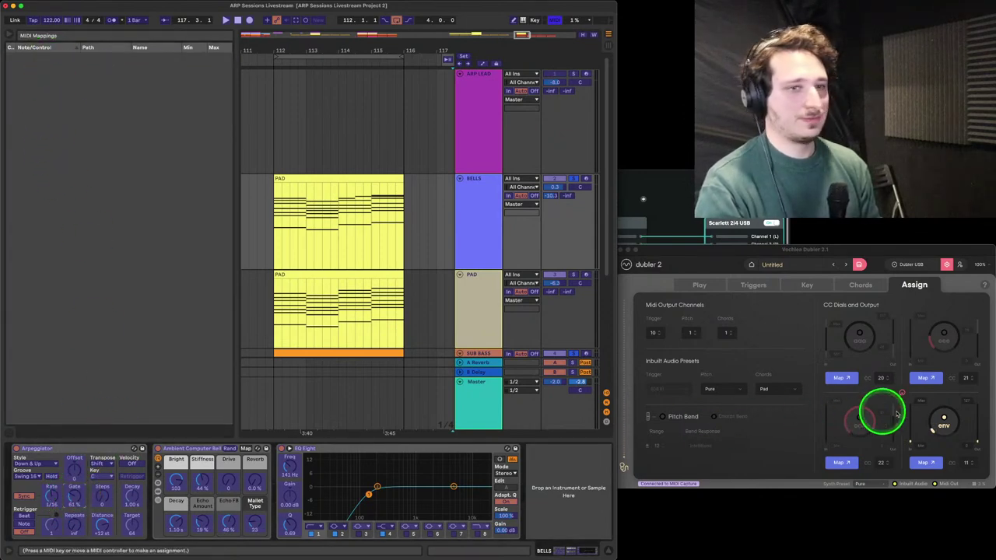
click(925, 465)
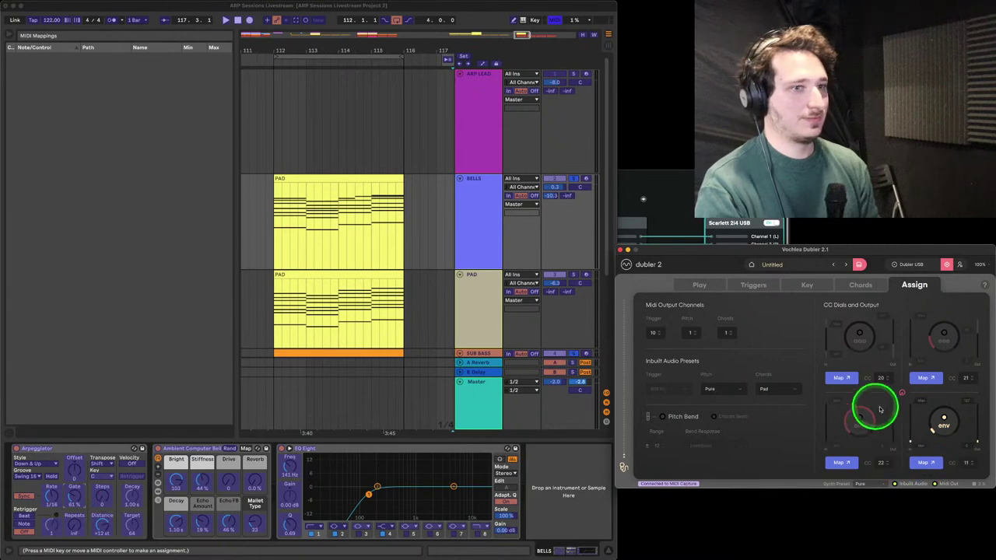
click(924, 464)
click(180, 150)
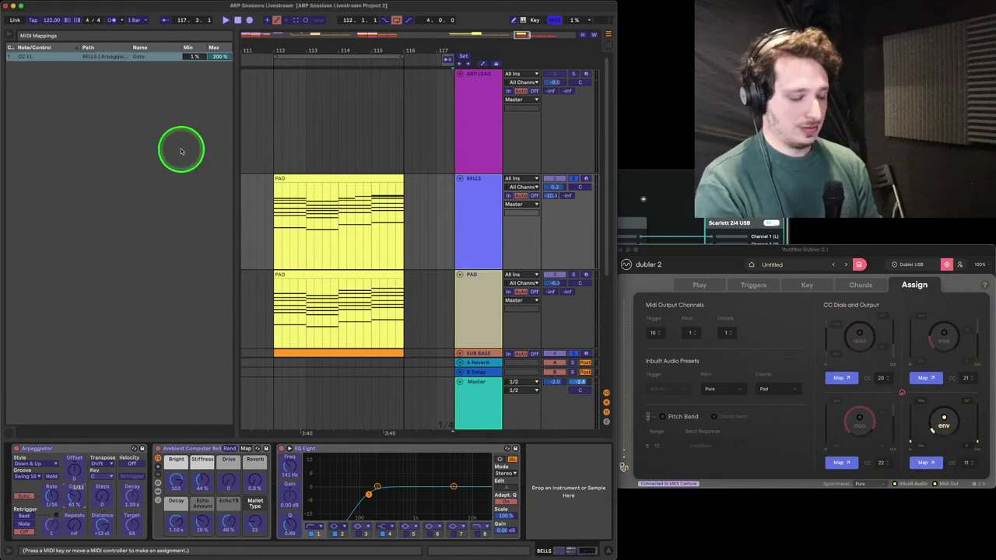
key(super+m)
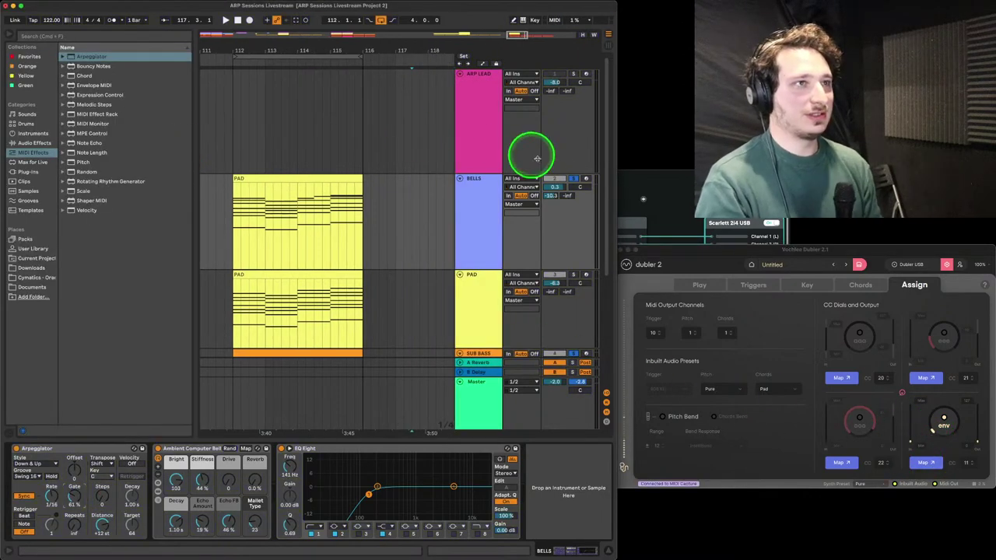
Play the loop from bar 112 and test varying the BELLS Arpeggiator's Gate by voice
click(586, 179)
click(333, 179)
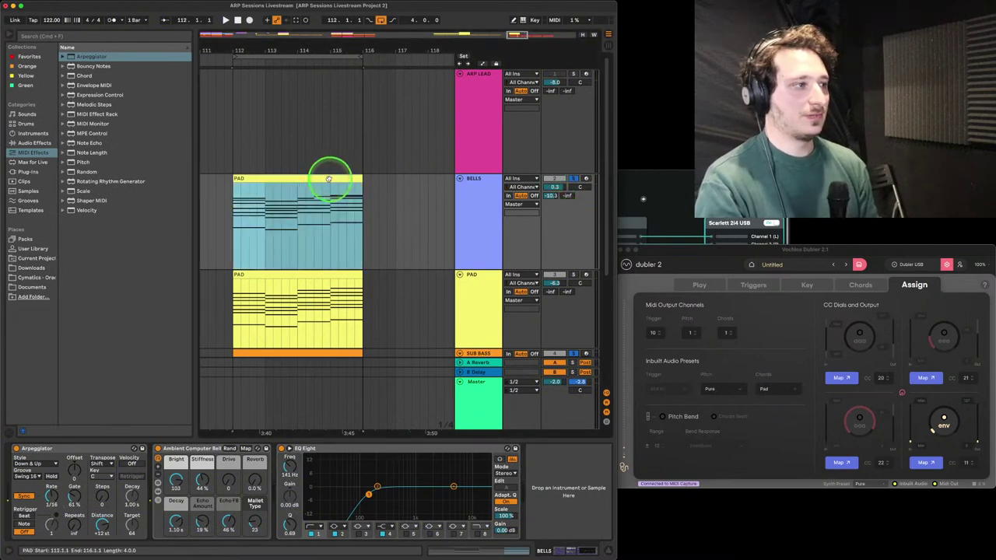
key(space)
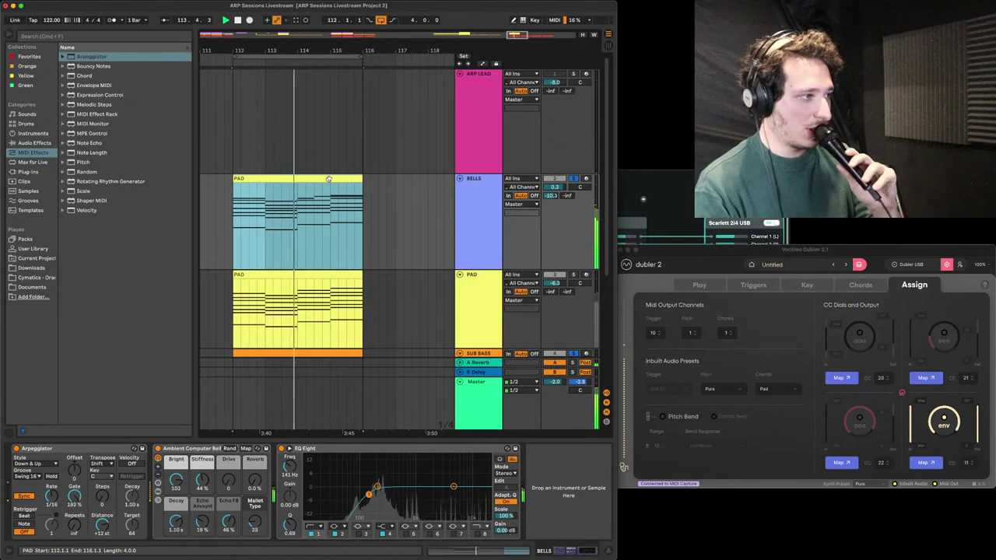
click(50, 477)
drag(80, 494, 223, 456)
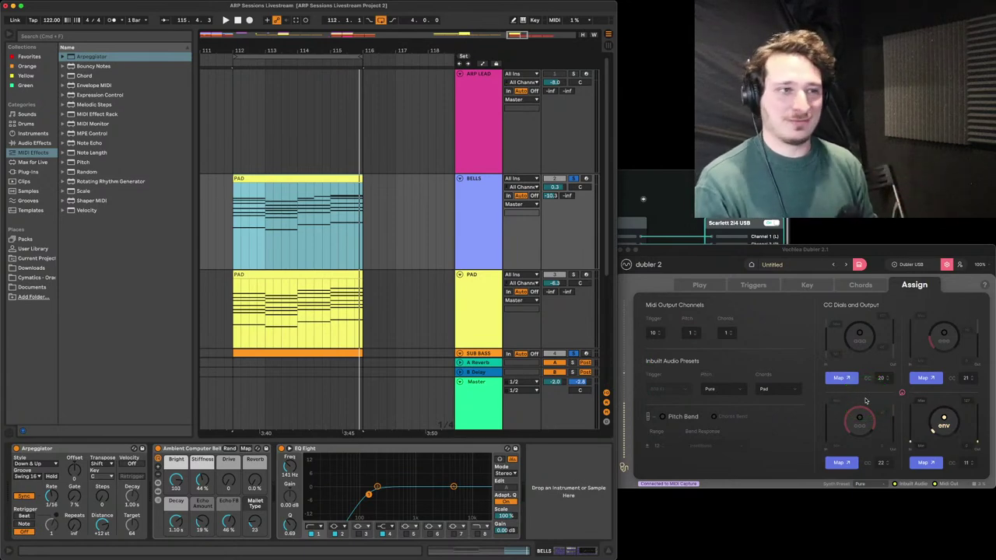
Copy the BELLS clip at bar 112 onto the ARP LEAD track and play the loop
click(273, 251)
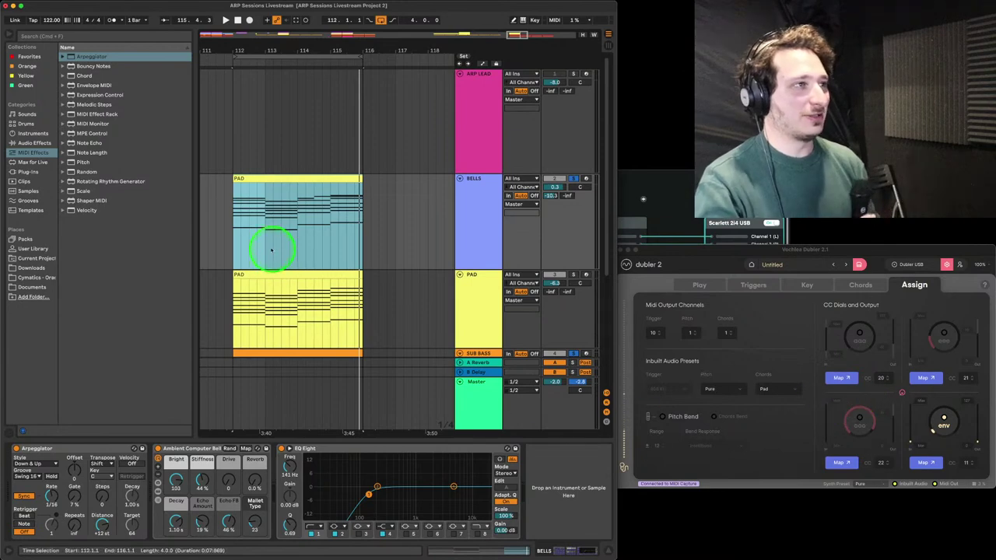
click(234, 246)
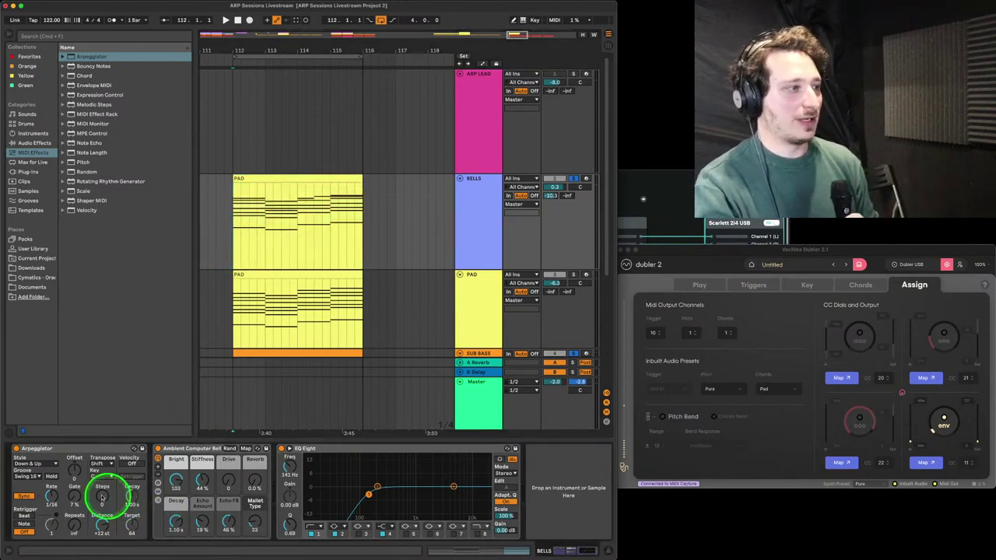
click(387, 140)
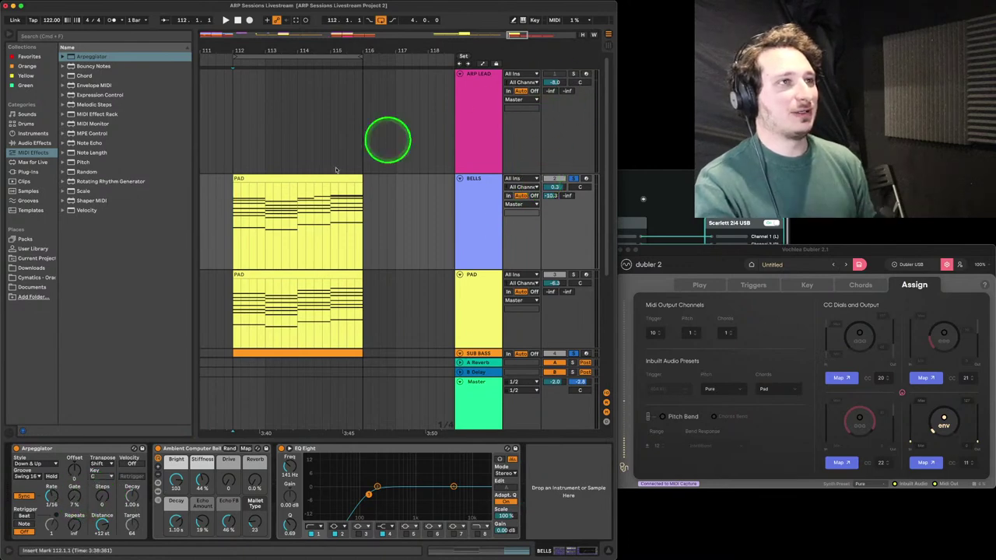
click(298, 184)
drag(299, 181, 304, 147)
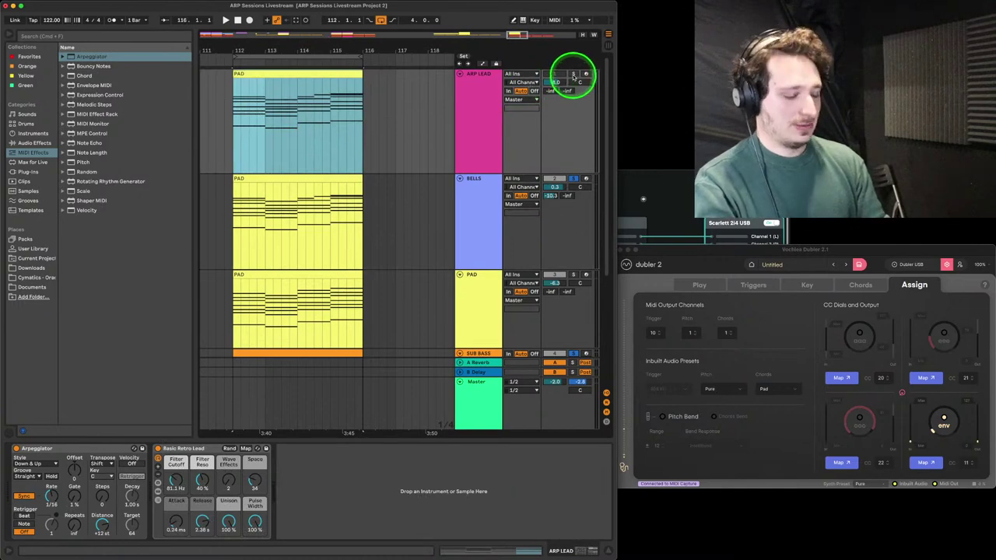
click(574, 75)
key(space)
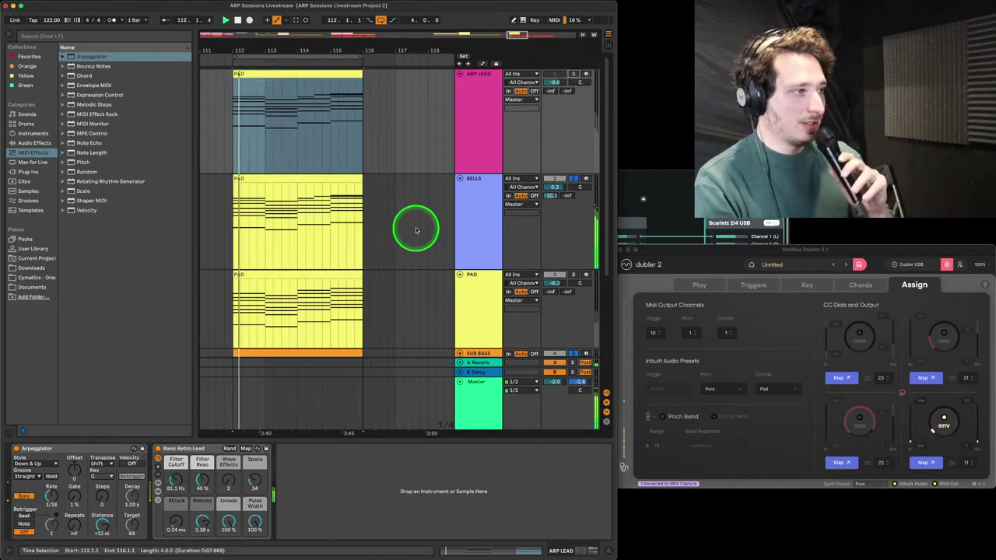
Set Steps to 1 in the BELLS track's Arpeggiator while the loop plays
click(472, 228)
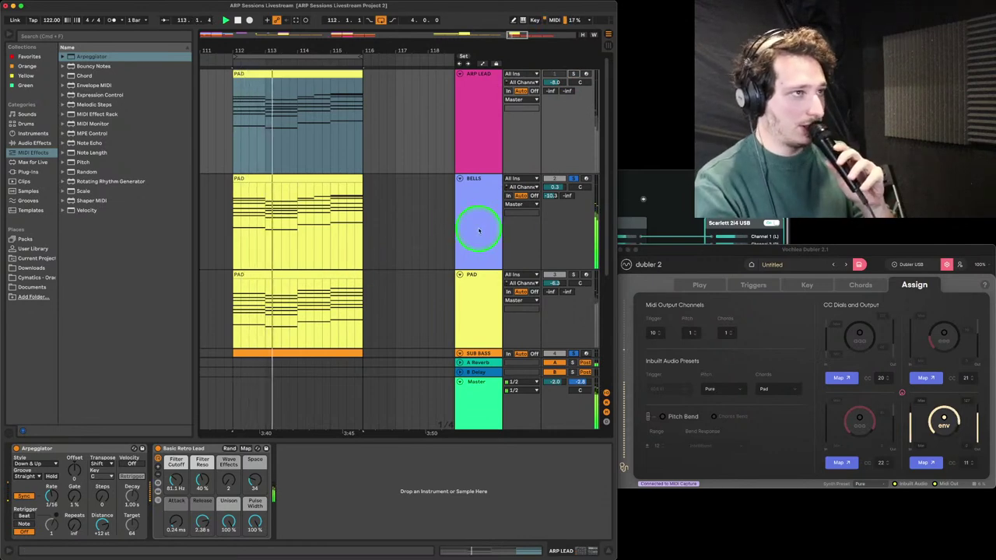
drag(75, 504, 75, 510)
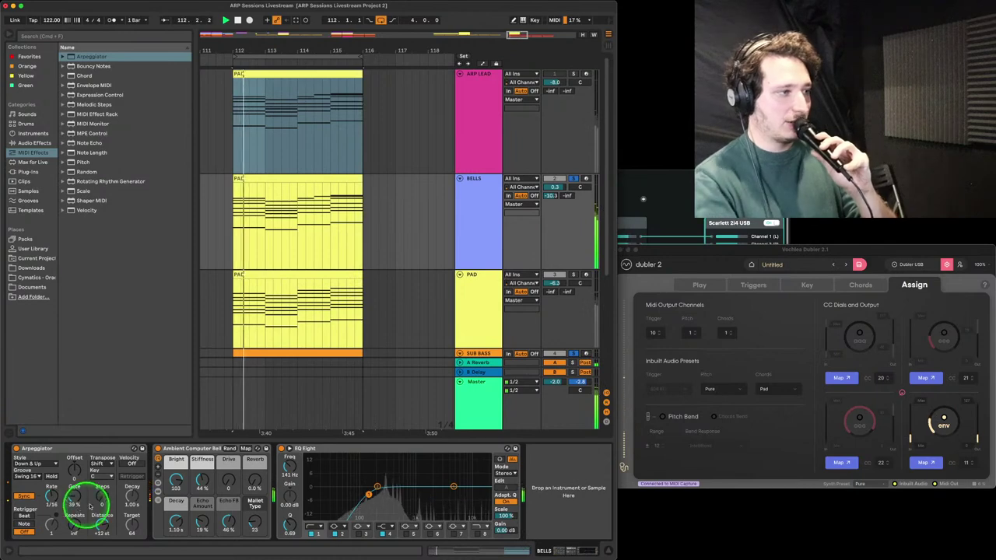
drag(102, 502, 102, 501)
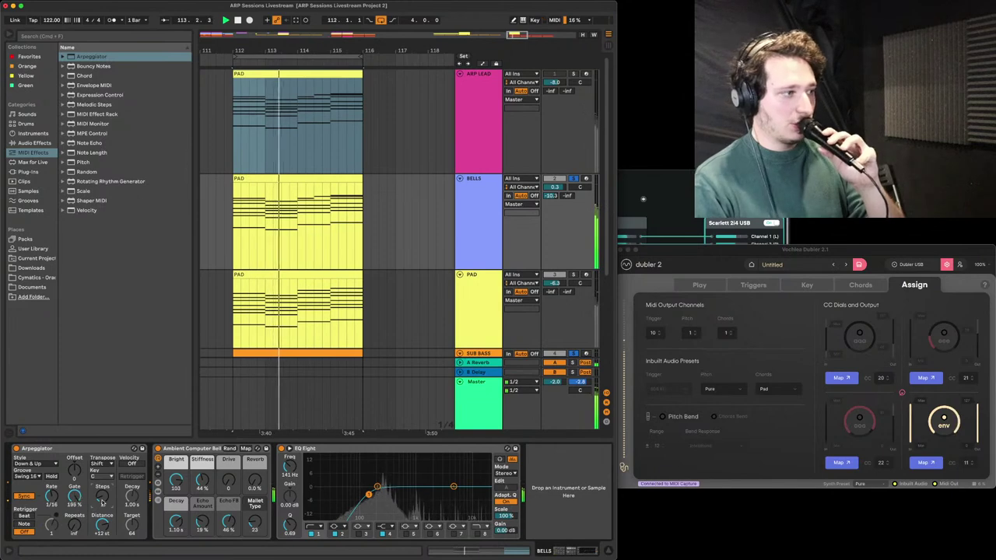
Set the Ambient Computer Bell's Bright to 127 and Reverb to 29% on the BELLS track
click(176, 482)
drag(255, 481, 256, 476)
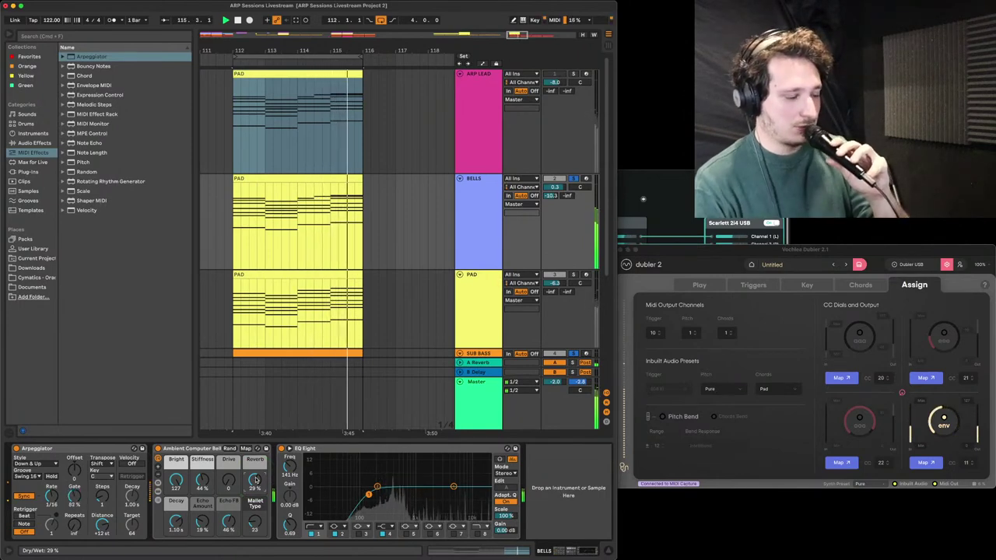
click(271, 461)
Add ARP LEAD to the soloed tracks and raise its volume to about -6.9 dB
click(360, 228)
click(461, 149)
super+click(574, 73)
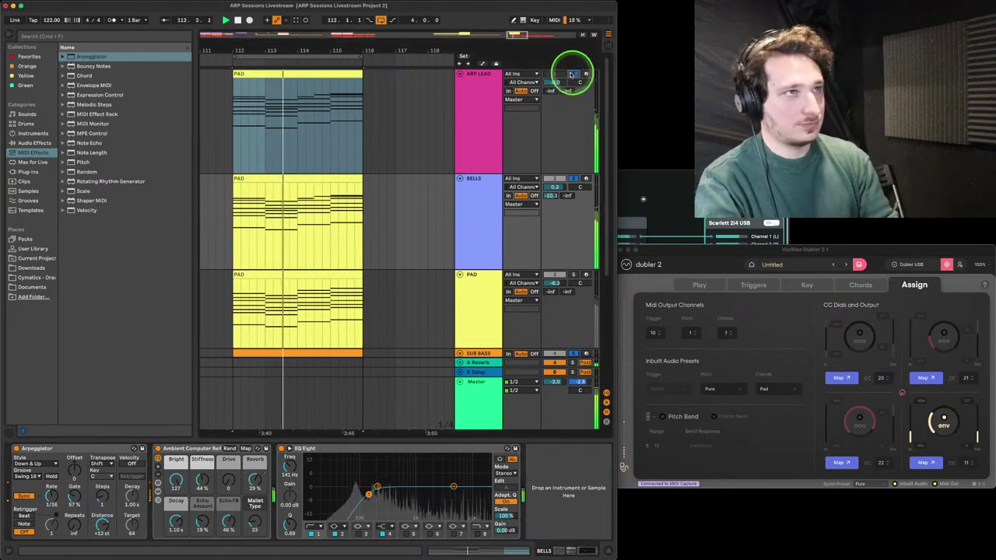
drag(559, 82, 562, 80)
Raise the Arpeggiator's Gate and the Basic Retro Lead's Filter Cutoff on the ARP LEAD track
click(460, 102)
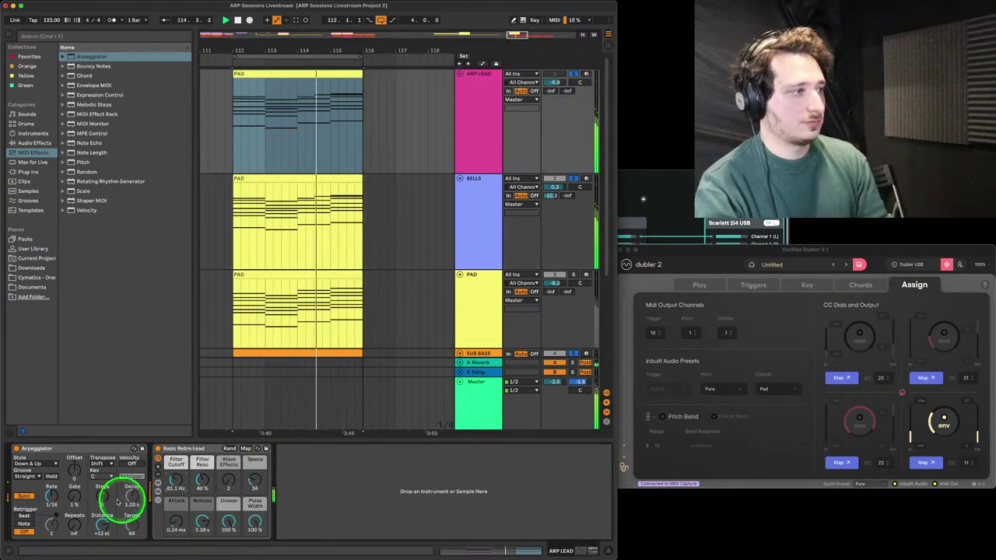
drag(74, 494, 78, 492)
drag(176, 482, 178, 478)
Show the PAD track's devices and add PAD to the soloed tracks
click(501, 288)
click(153, 531)
click(563, 300)
click(574, 275)
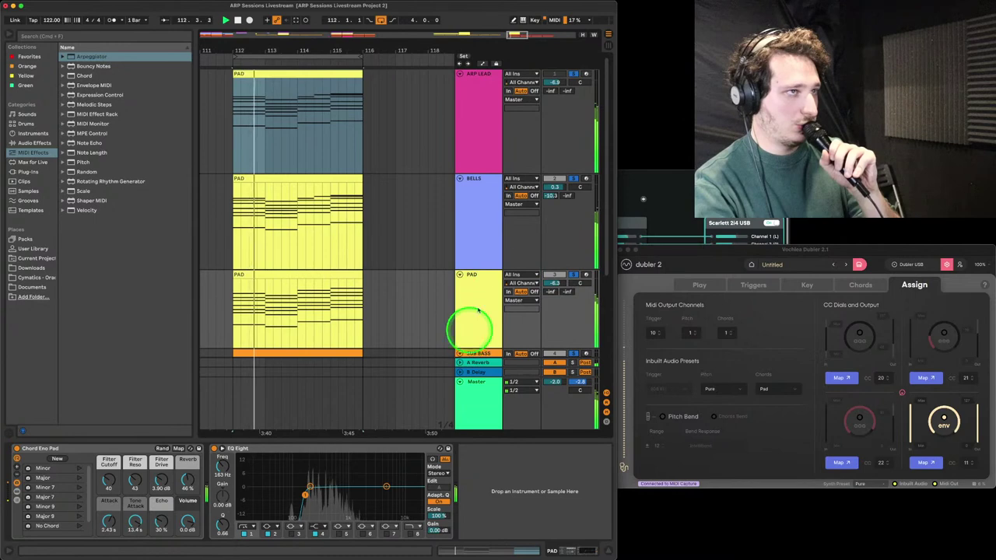
Clear all track solos so the whole arrangement plays
click(499, 196)
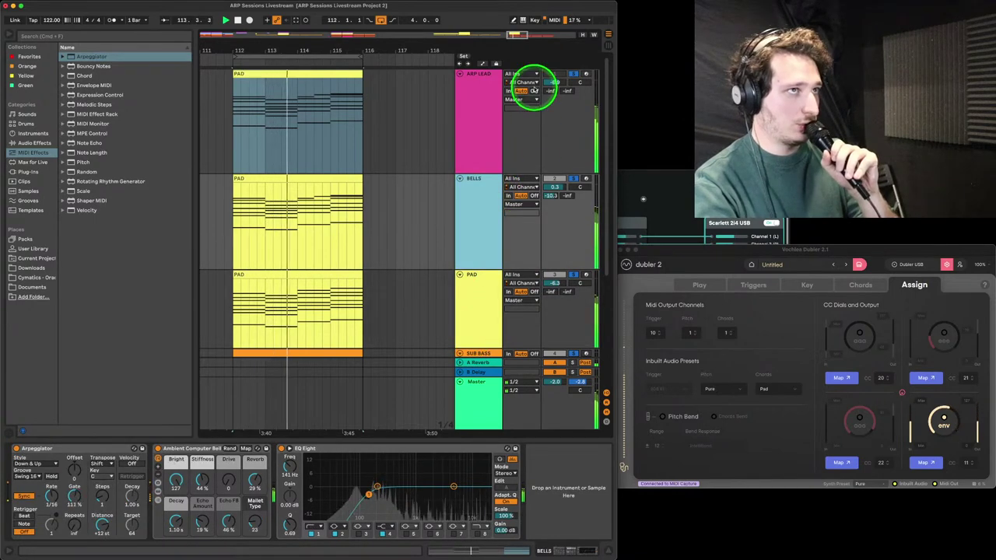
scroll(521, 292, down, 2)
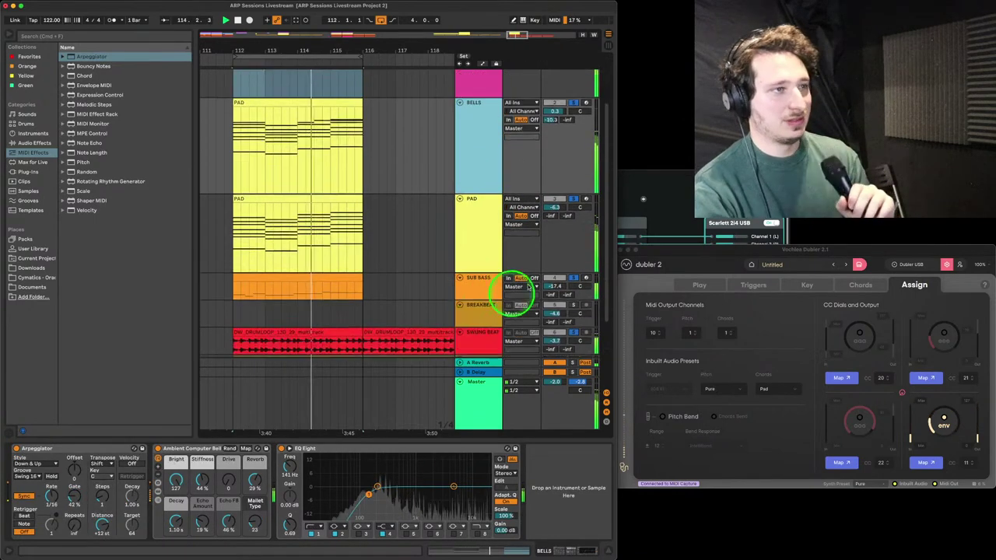
click(573, 278)
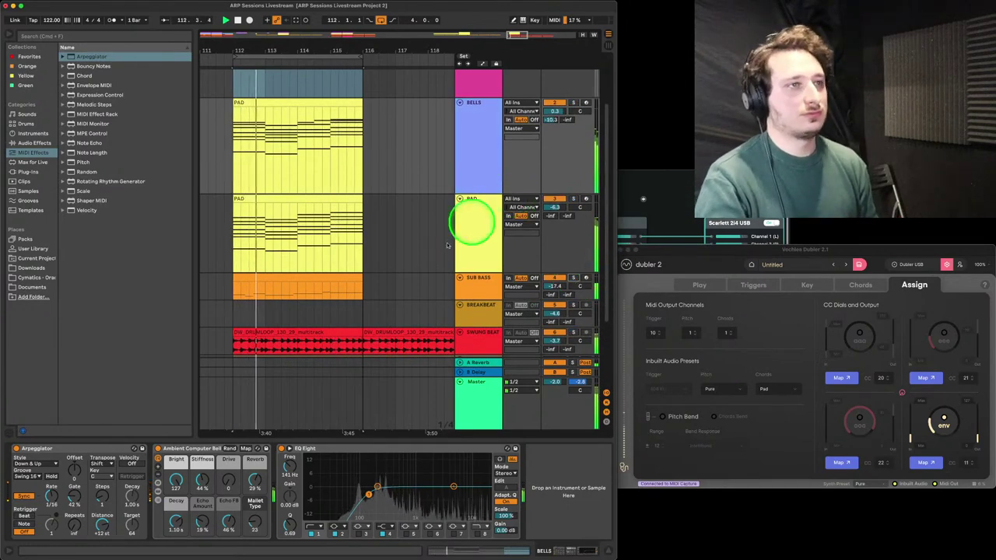
Set the Chord Eno Pad's Reverb to 27% and Filter Cutoff to 64, and stop playback
click(490, 238)
drag(186, 479, 187, 495)
drag(110, 490, 110, 482)
key(space)
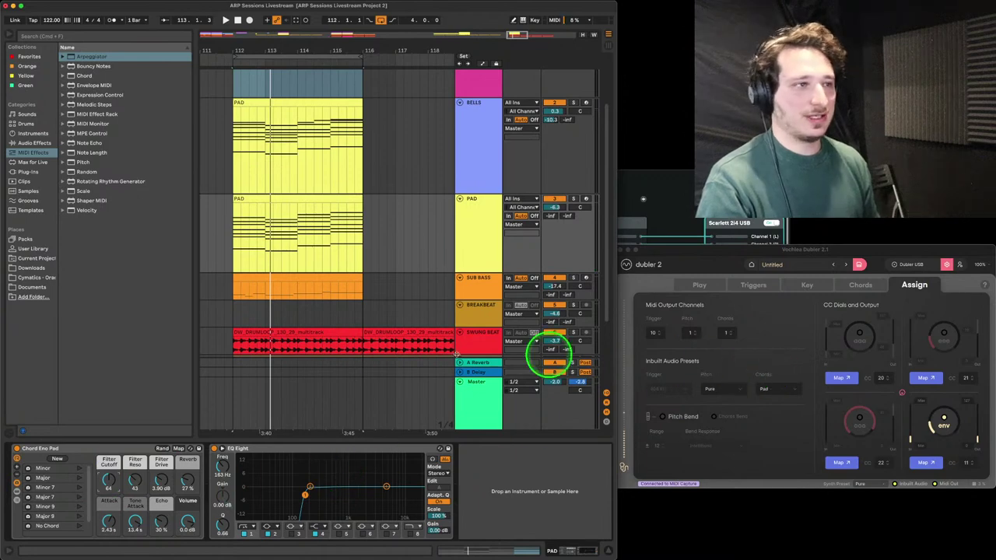
Stop playback and duplicate the PAD track's clip at bar 112 six times so it runs to bar 140
click(236, 225)
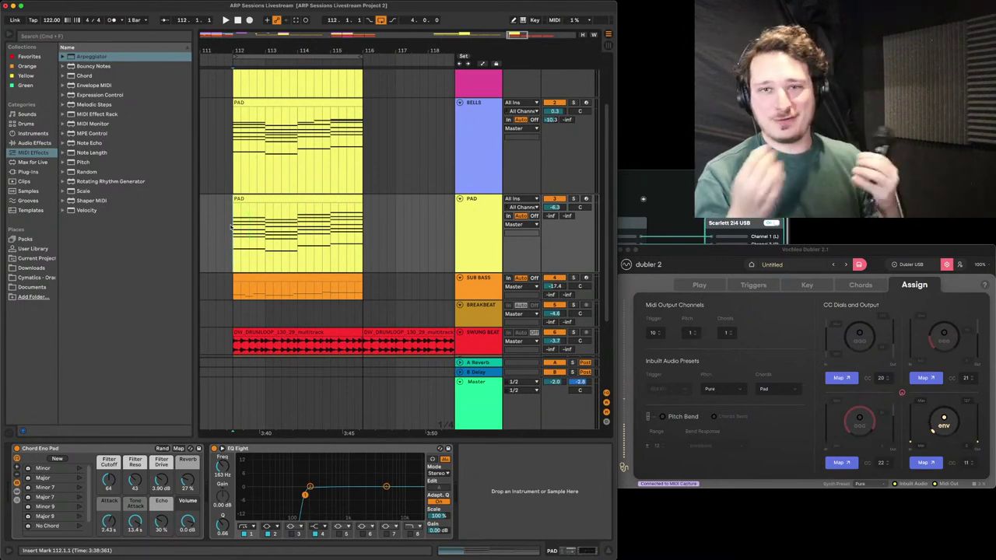
click(357, 68)
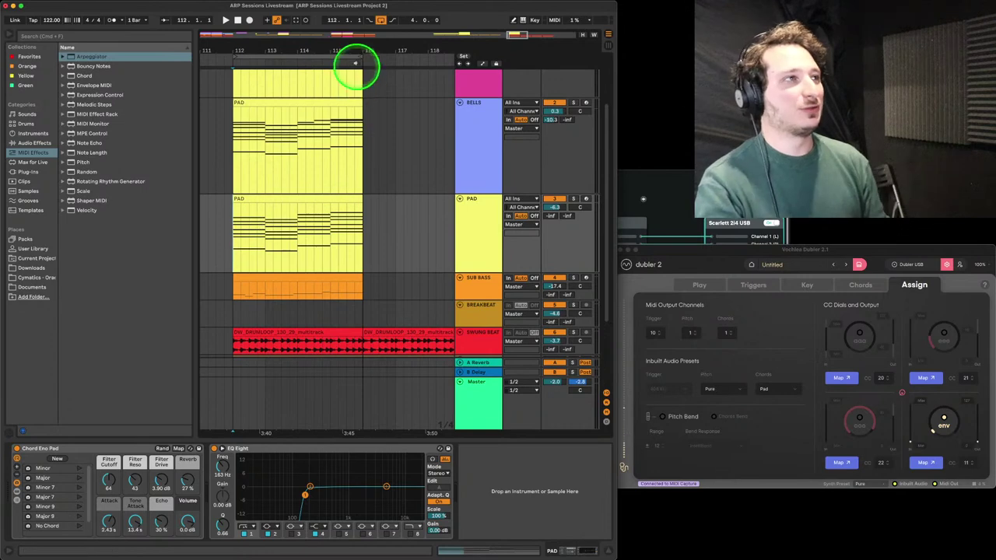
drag(358, 68, 356, 40)
click(335, 201)
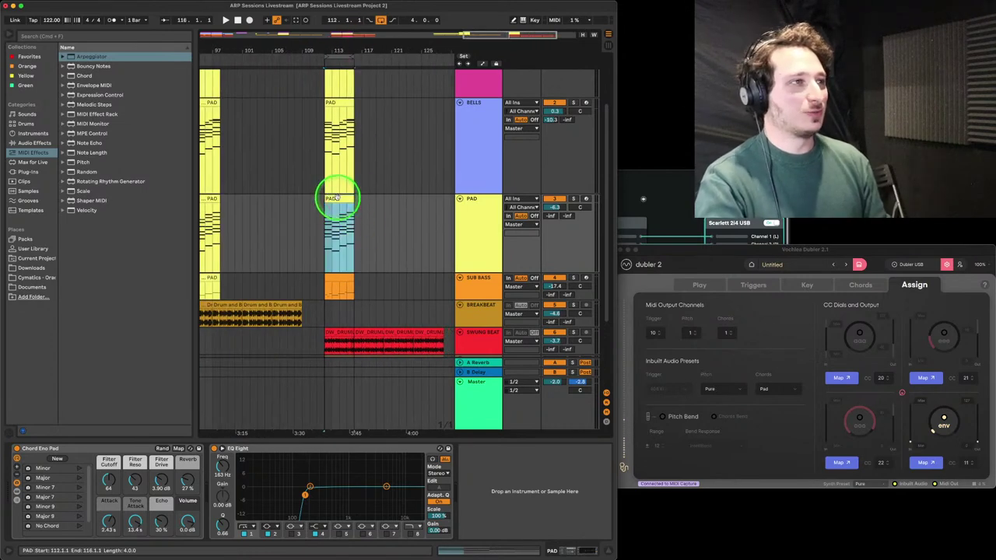
key(super+d)
key(super+d)
key(super+d)
key(super+d)
key(super+d)
key(super+d)
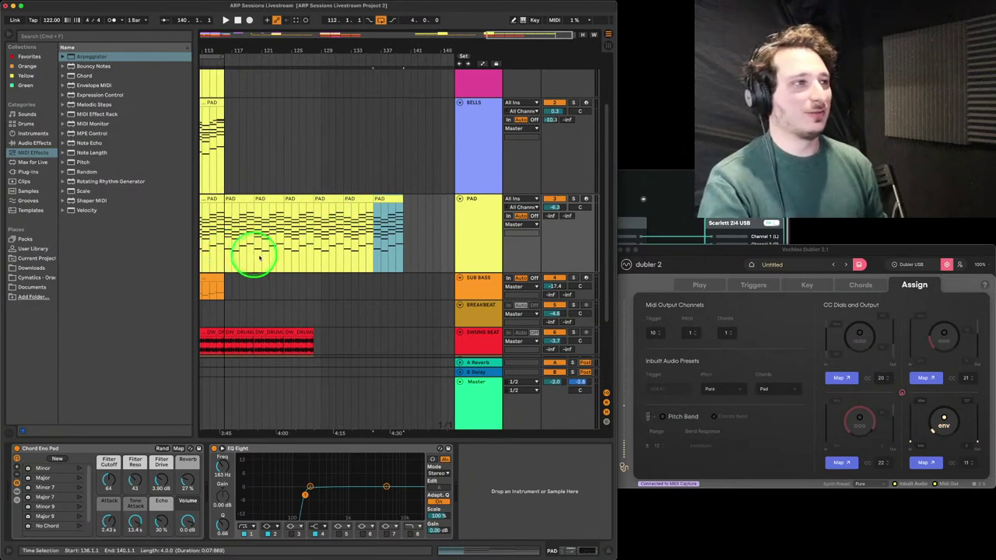
Enable Dubler's first vowel dial and MIDI-map its CC 20 output to the Chord Eno Pad's Filter Cutoff
click(239, 201)
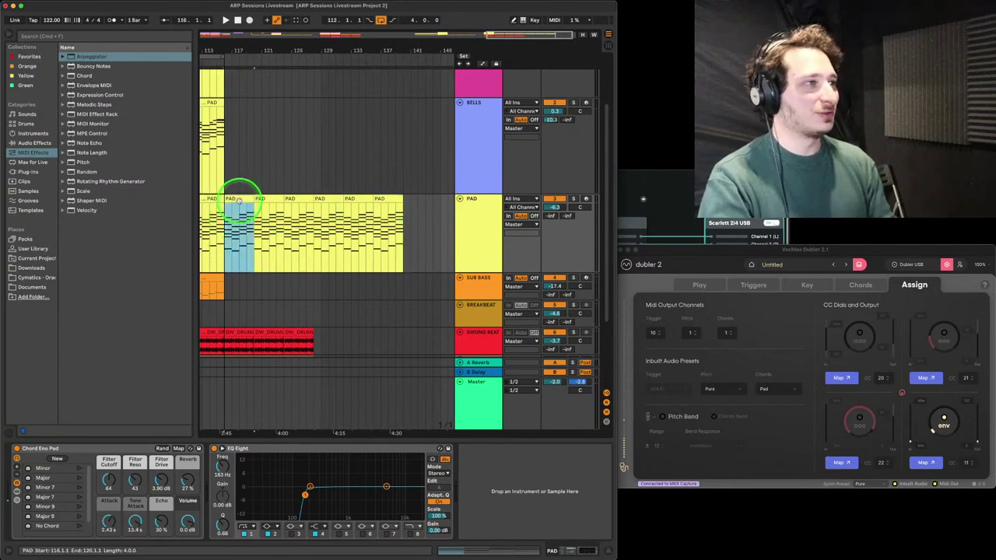
key(space)
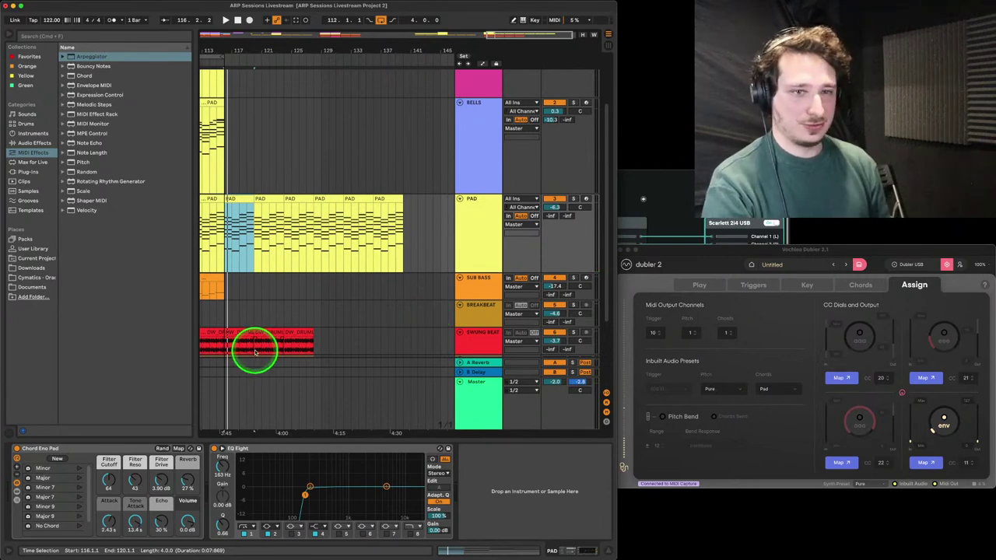
click(860, 336)
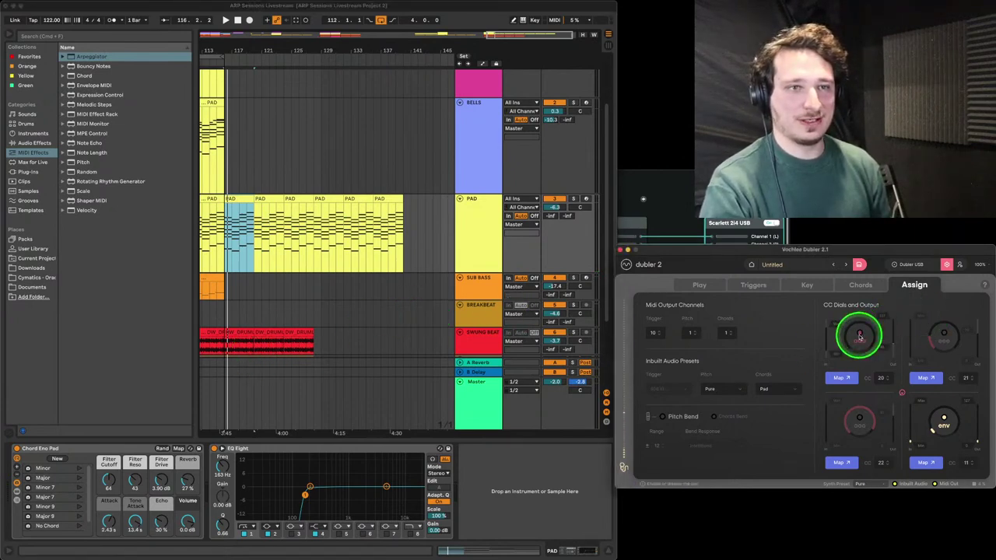
click(355, 320)
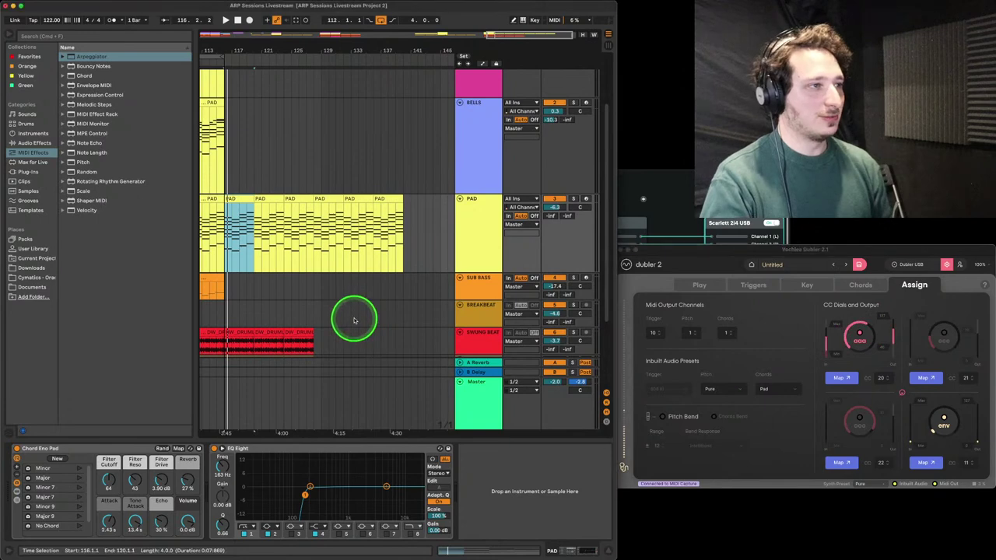
key(super+m)
click(108, 479)
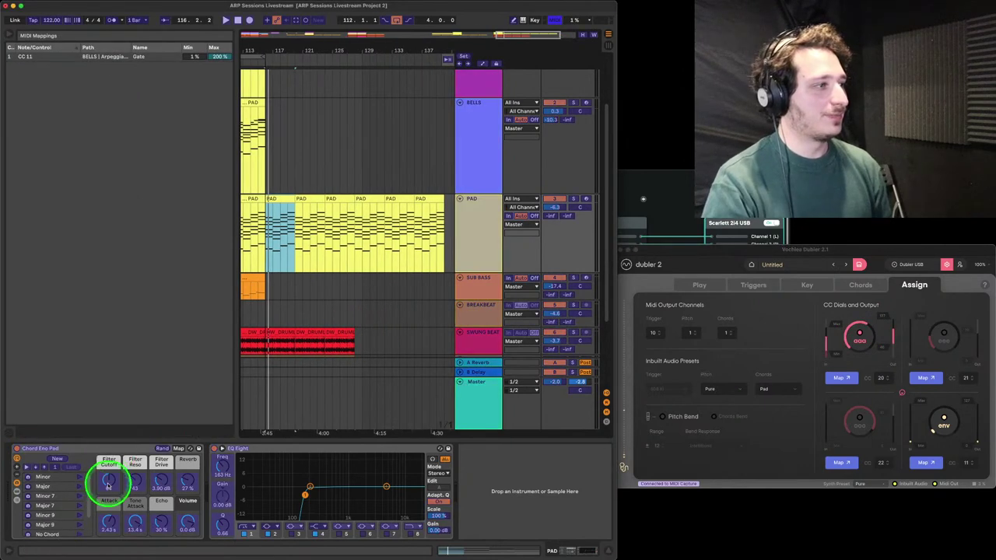
click(841, 378)
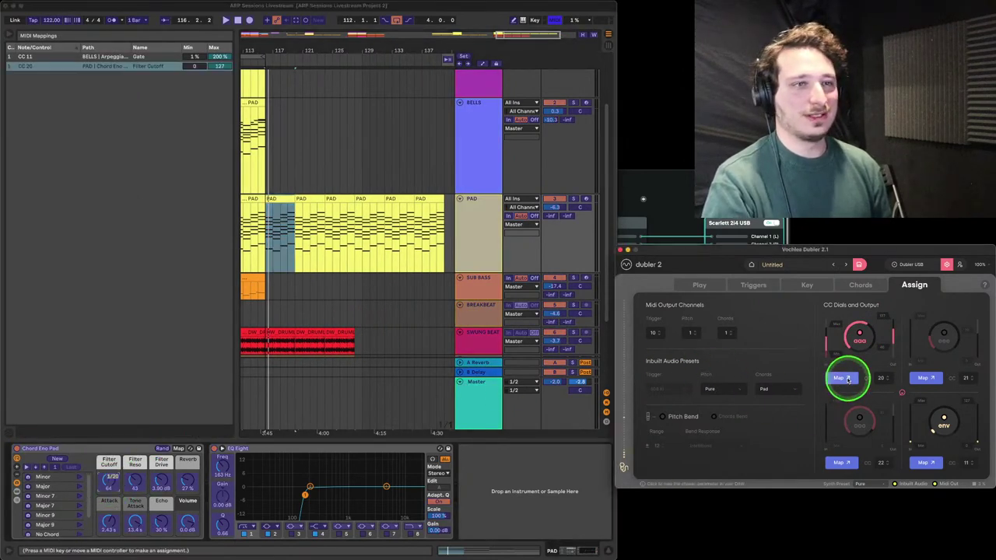
click(359, 283)
key(super+m)
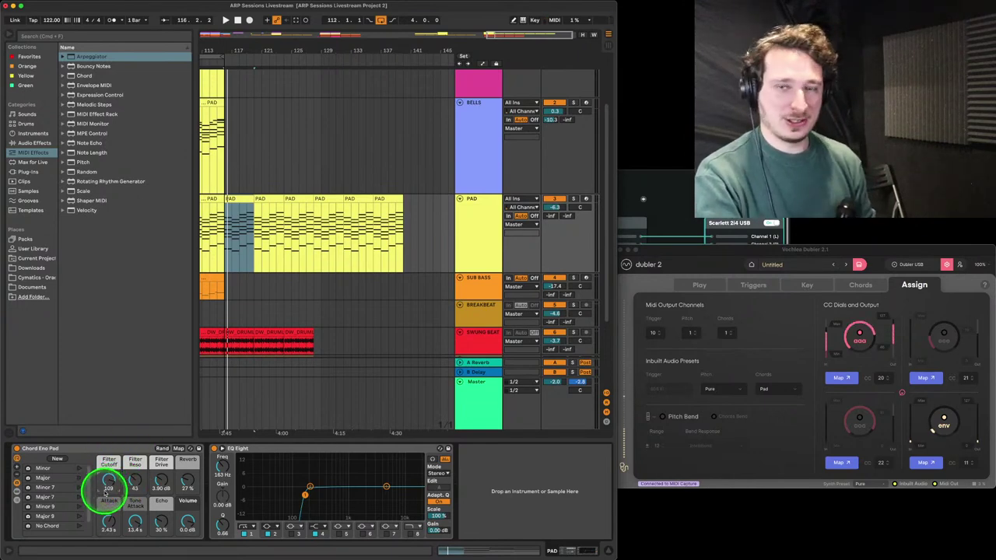
Adjust the range limits of Dubler's CC 20 vowel dial to suit the voice controlling the pad's Filter Cutoff
click(224, 244)
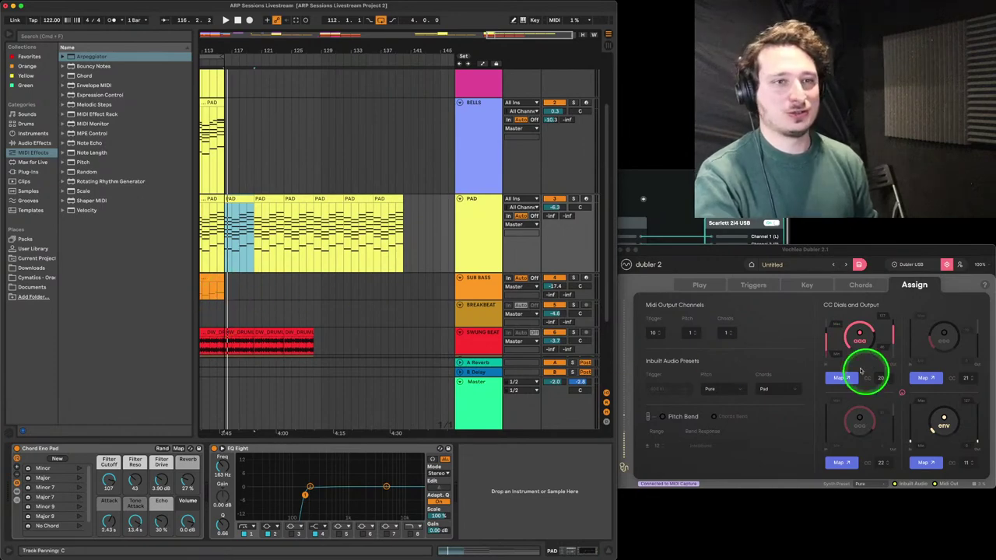
key(ctrl+Up)
click(859, 399)
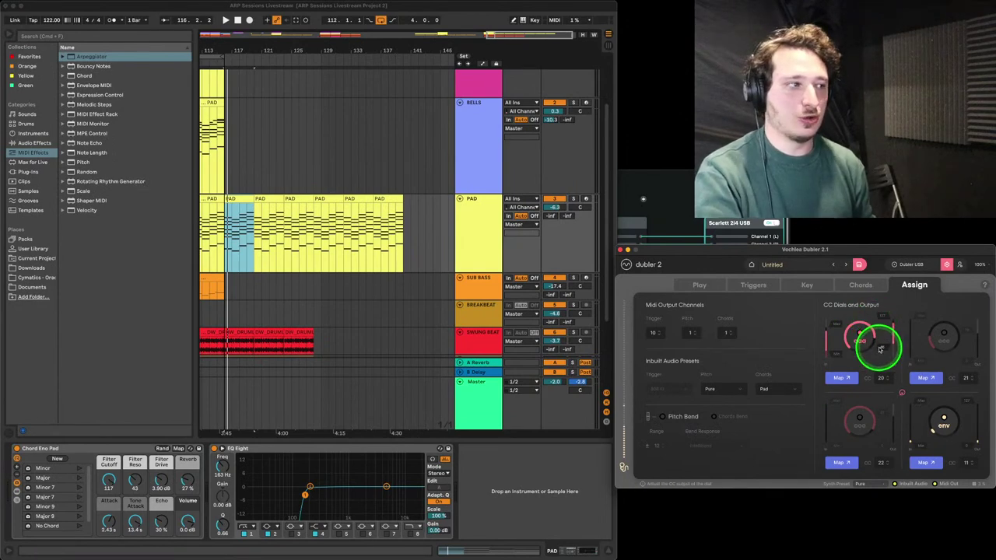
drag(880, 350, 881, 366)
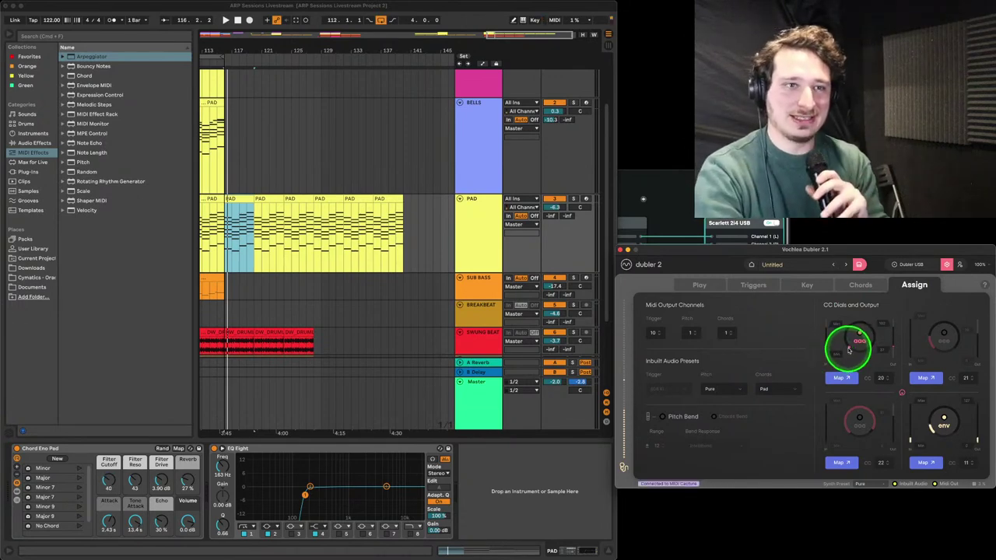
click(838, 325)
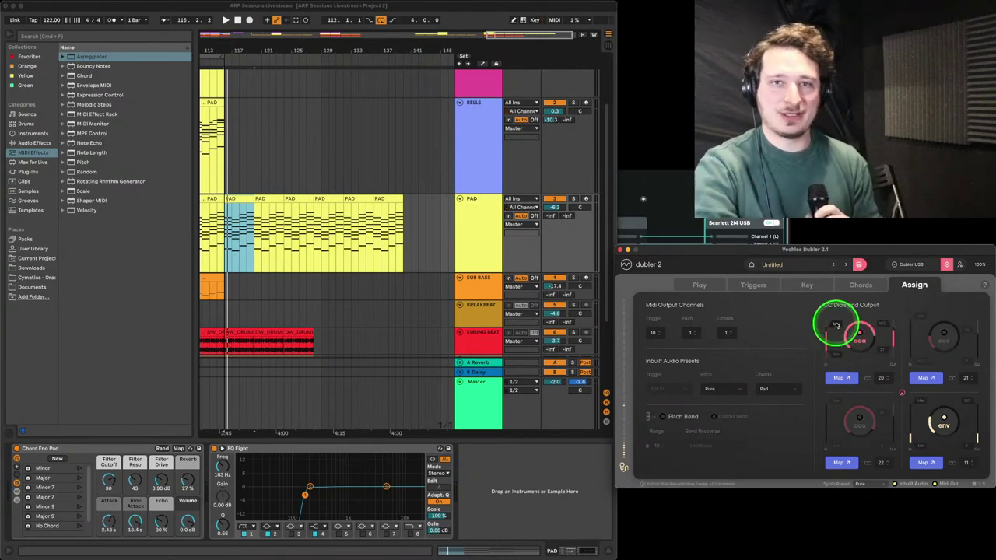
click(858, 329)
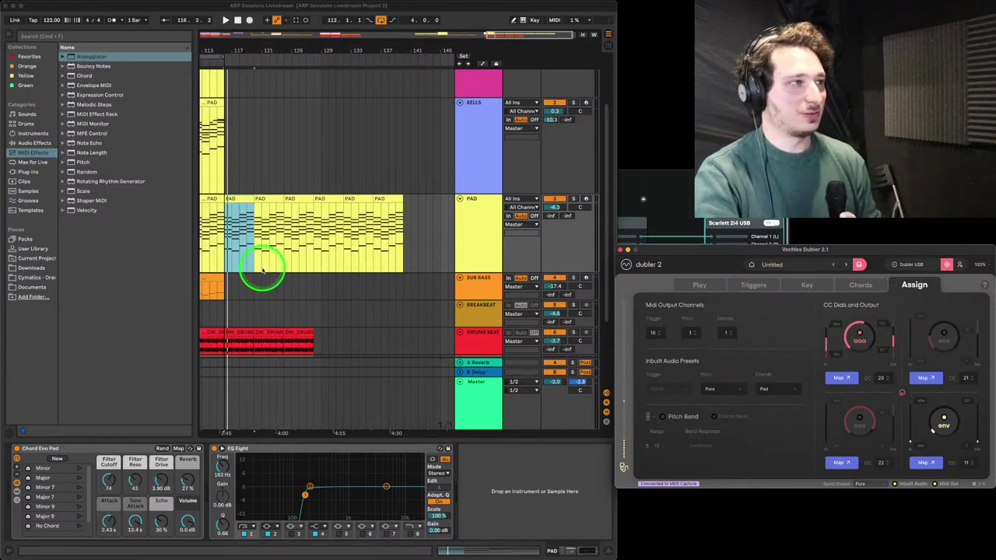
Duplicate the SUB BASS clip at bar 112 six times so it extends to bar 140 alongside the pad
click(210, 279)
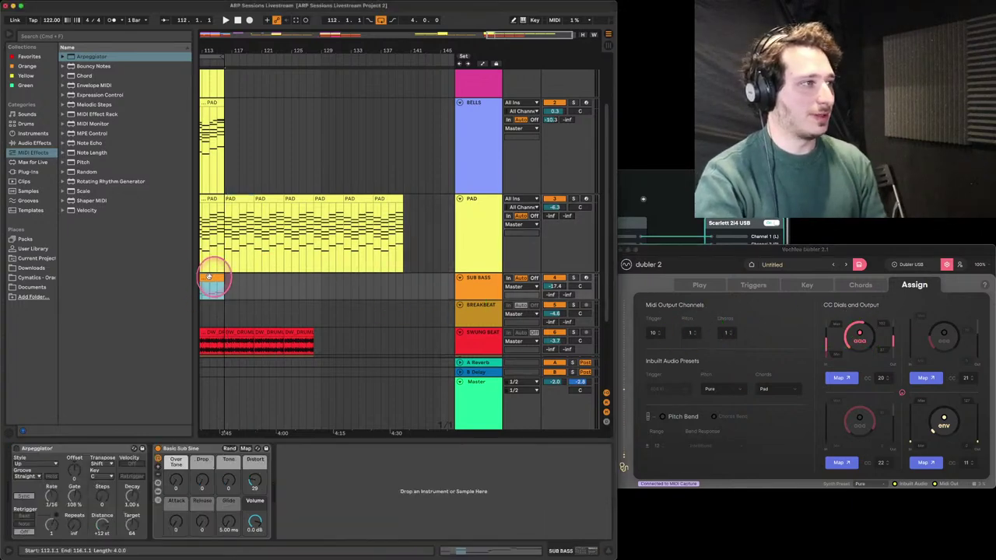
key(super+d)
key(super+d)
key(super+d)
key(super+d)
key(super+d)
key(super+d)
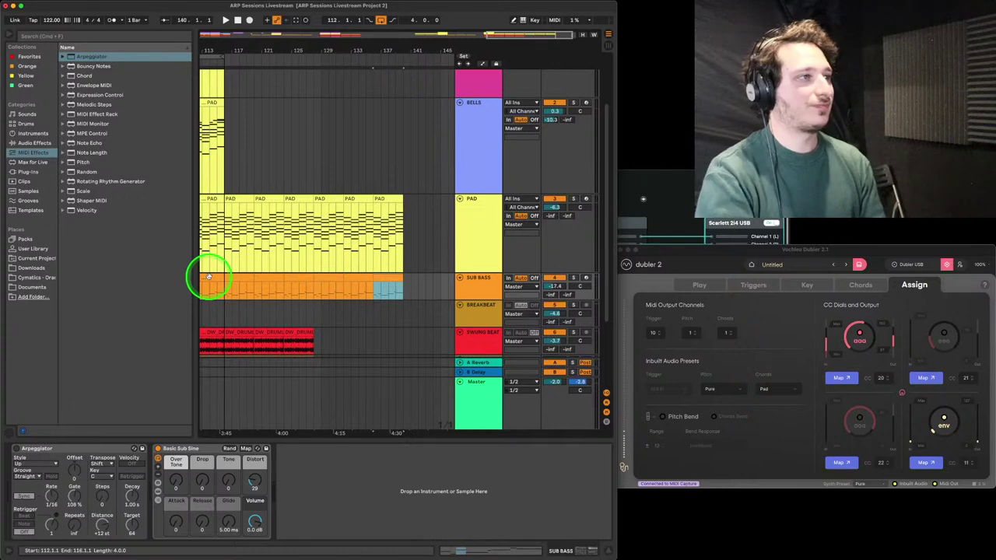
Preview from bar 116, then record voice-controlled Filter Cutoff automation on the PAD track from bar 116 to about bar 128
click(239, 278)
key(space)
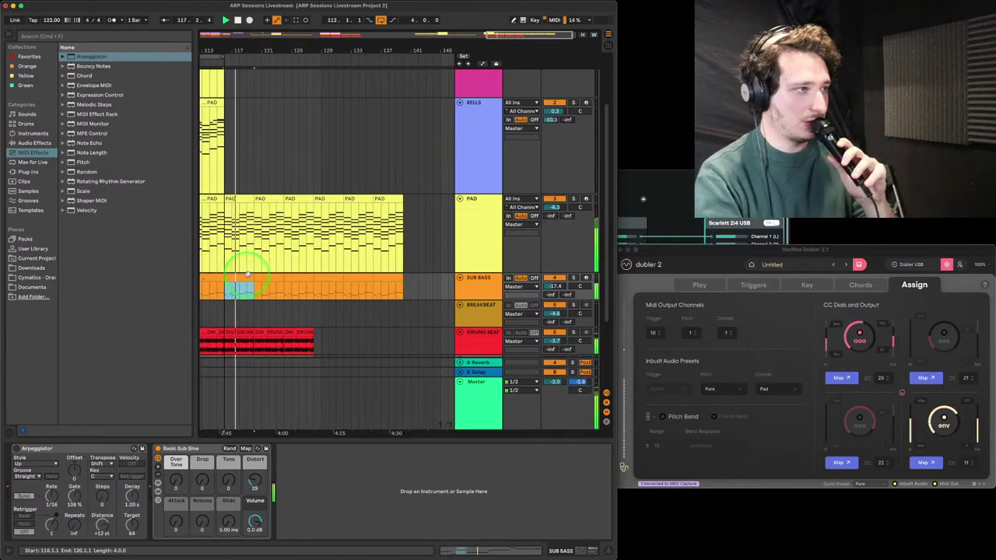
key(space)
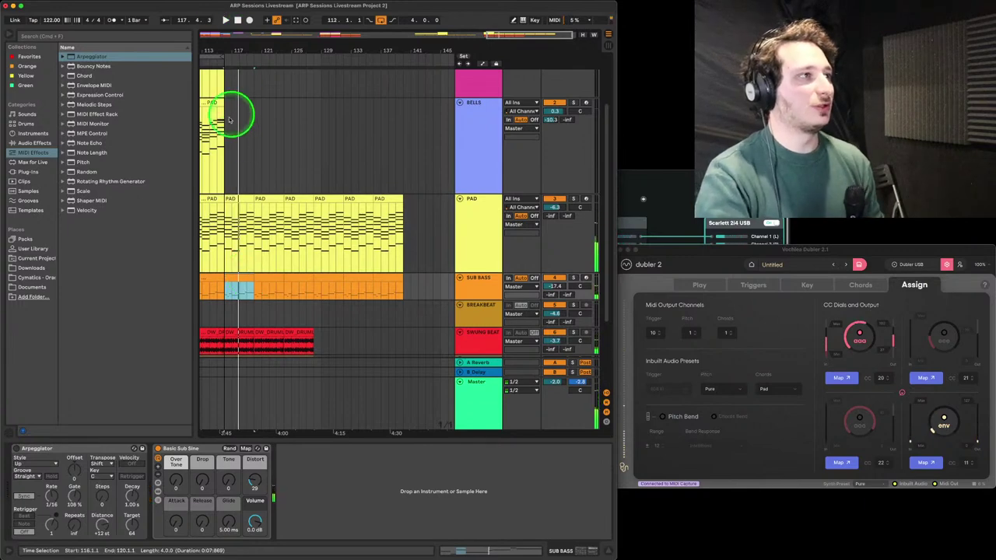
click(234, 145)
click(586, 199)
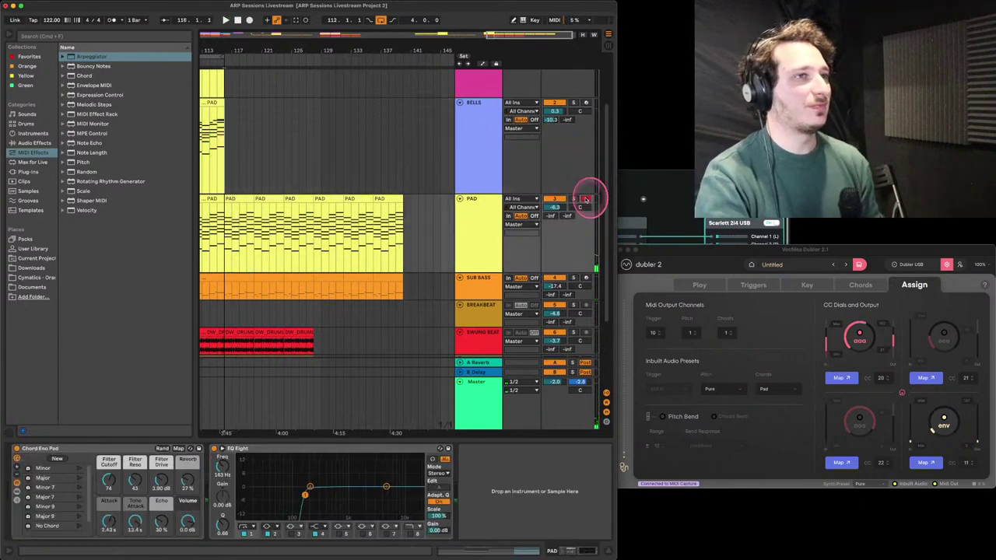
click(490, 224)
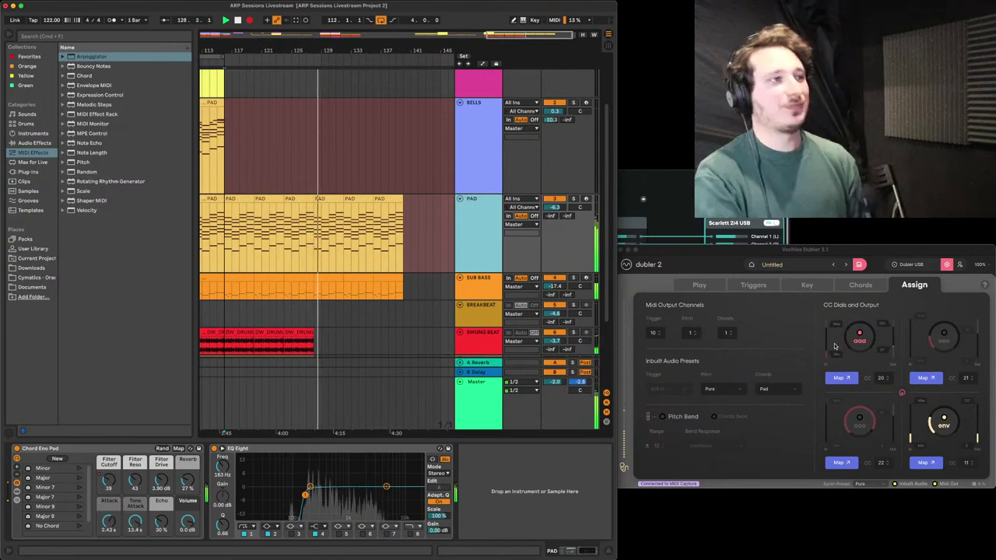
key(space)
Show the automation lanes and lower the PAD track's Filter Cutoff automation between bars 116 and 141
click(366, 256)
key(a)
key(a)
key(a)
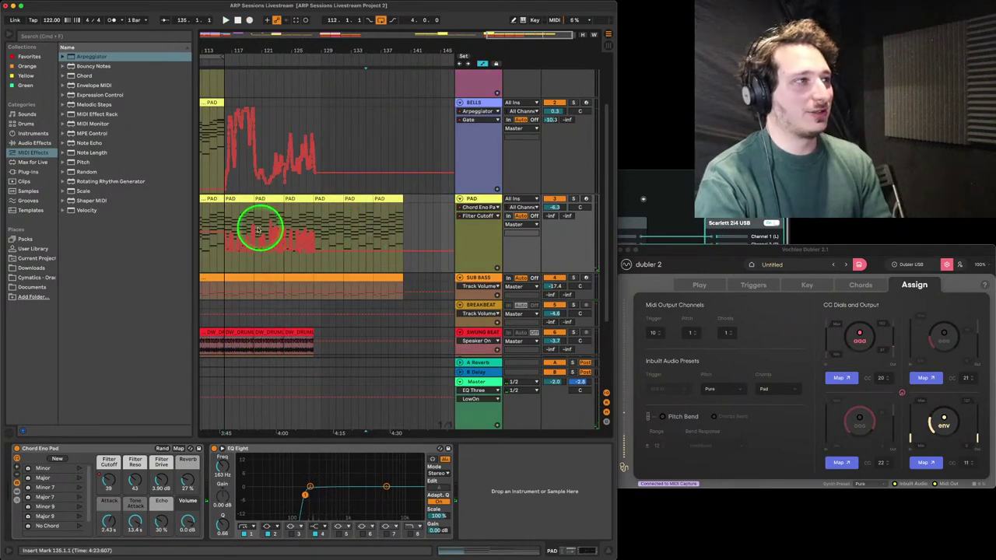
drag(397, 233, 211, 235)
drag(414, 233, 260, 226)
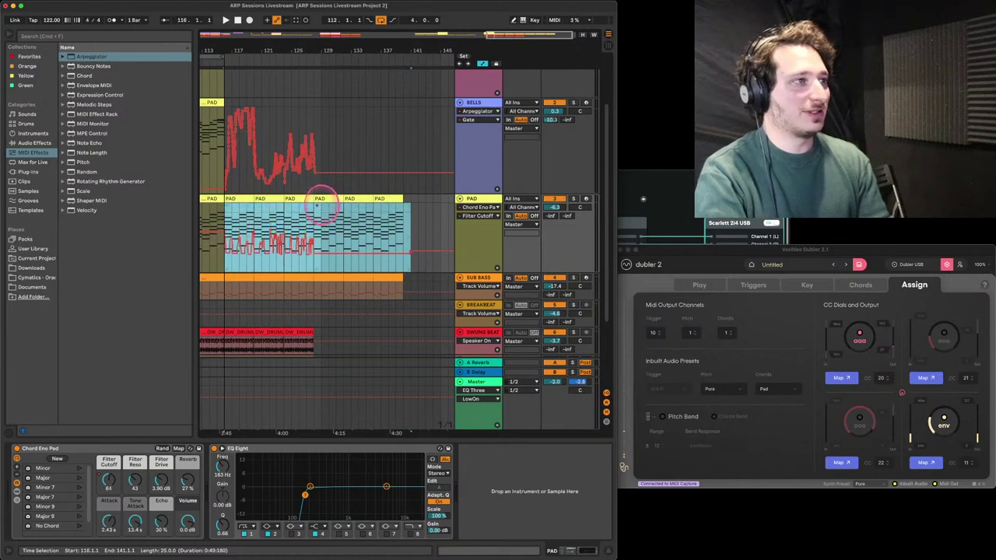
Play the arrangement from bar 116 to hear the recorded Filter Cutoff automation on the pad
click(227, 210)
key(space)
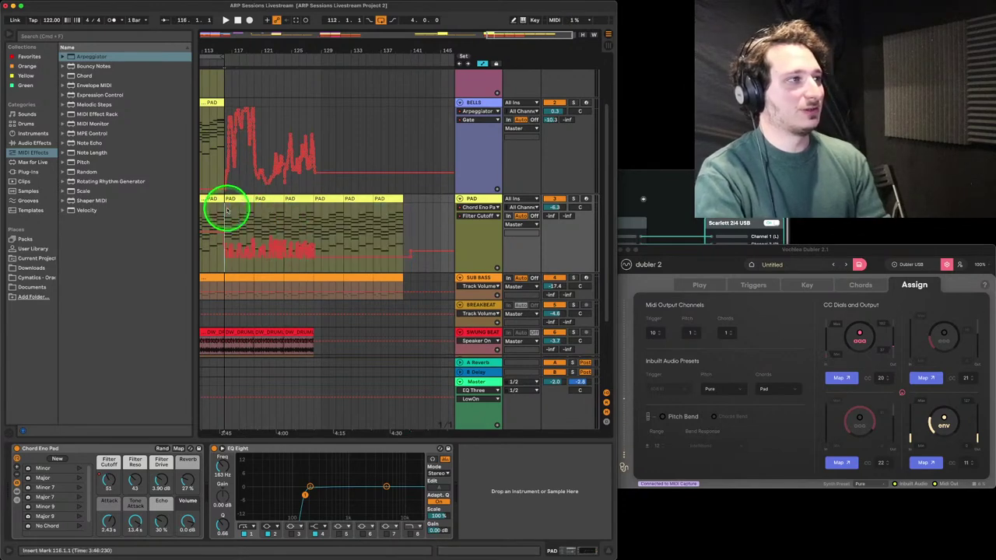
drag(300, 247, 311, 246)
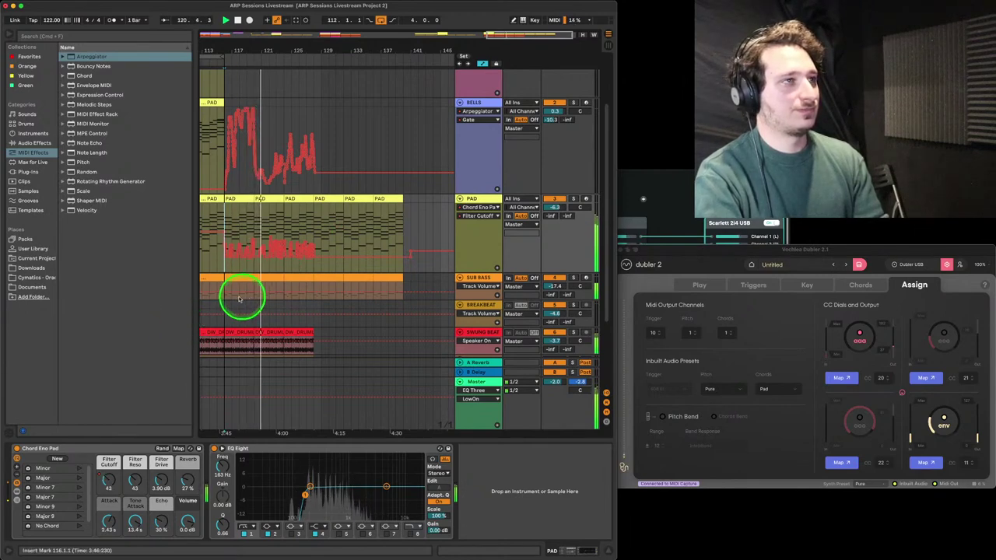
drag(231, 268, 380, 246)
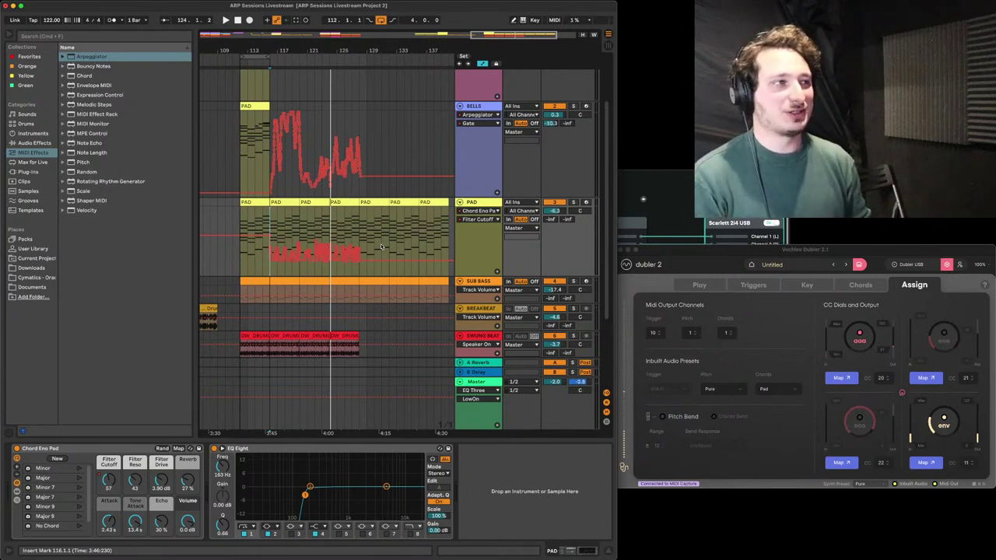
Select the PAD clip at bar 116 and re-enable the overridden automation on the BELLS and PAD tracks
click(291, 202)
drag(290, 274, 288, 187)
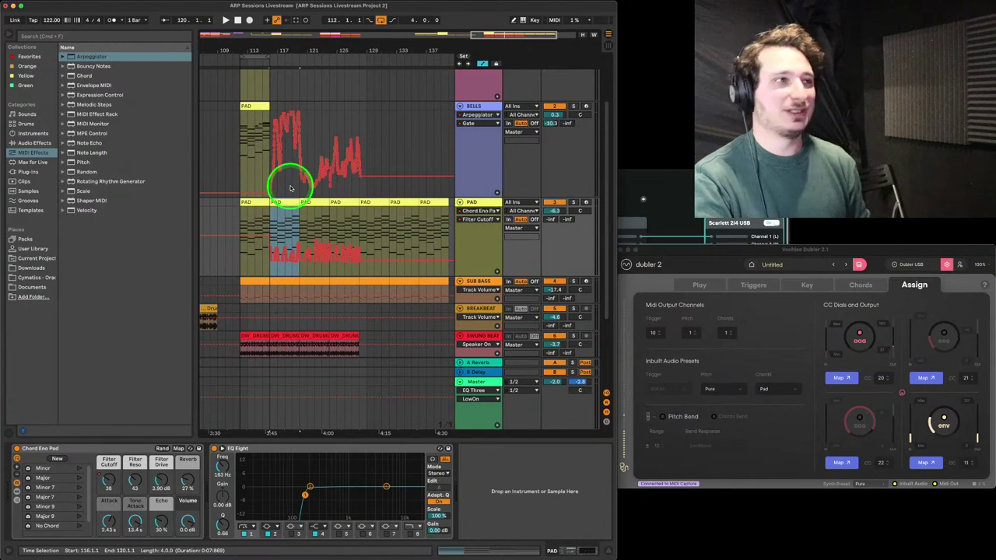
scroll(291, 190, up, 3)
drag(292, 52, 292, 65)
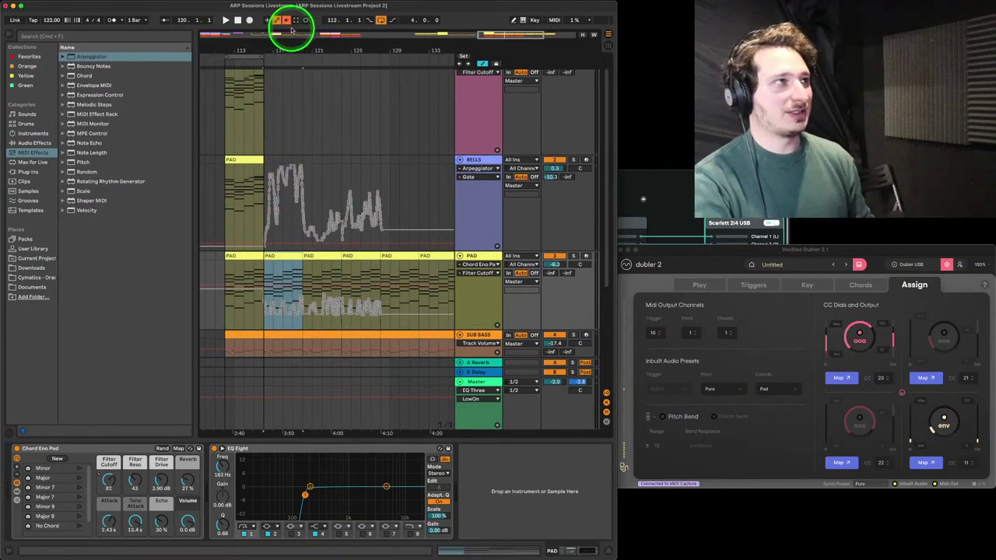
click(287, 21)
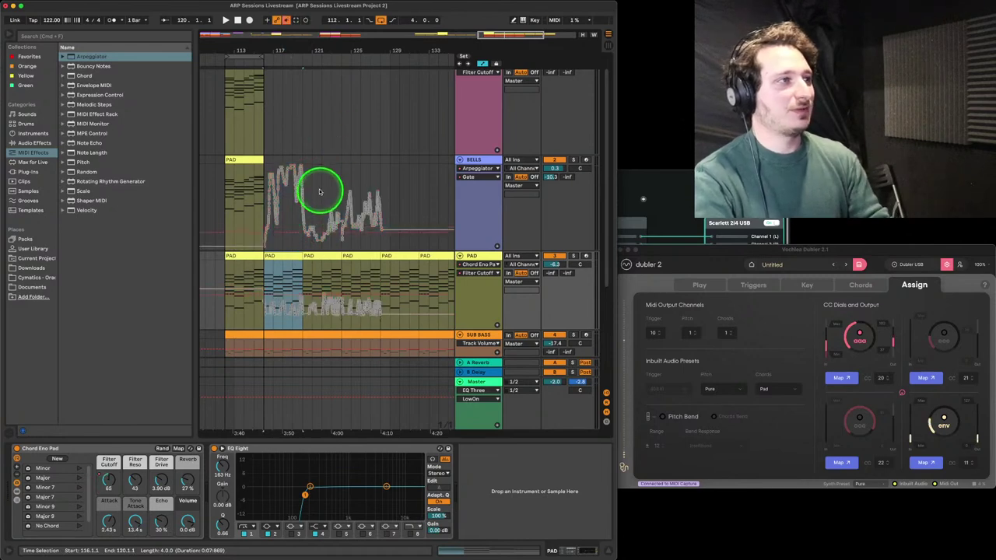
click(284, 20)
scroll(318, 164, up, 1)
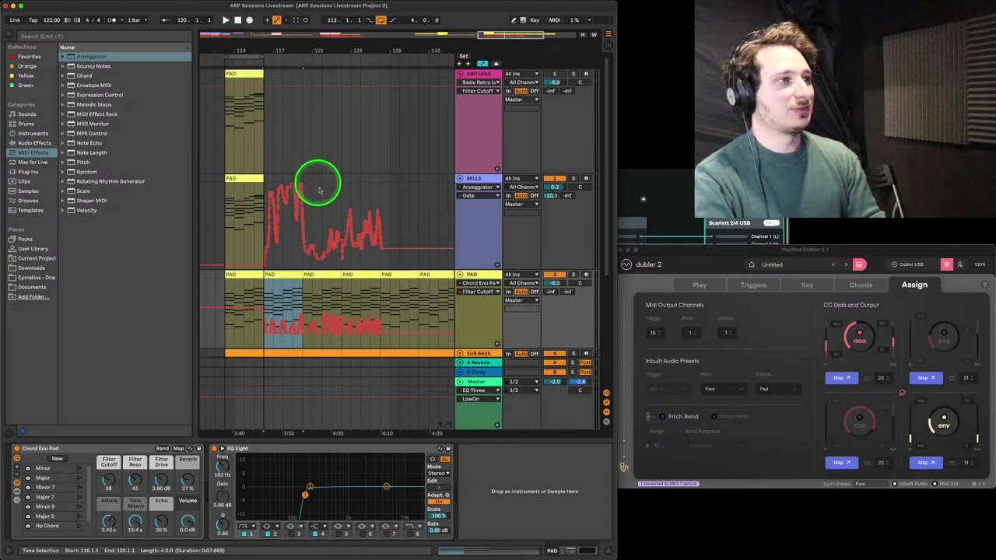
Copy the PAD clip on the ARP LEAD track to bar 120 and place the insert marker at bar 140
click(250, 76)
drag(250, 76, 340, 110)
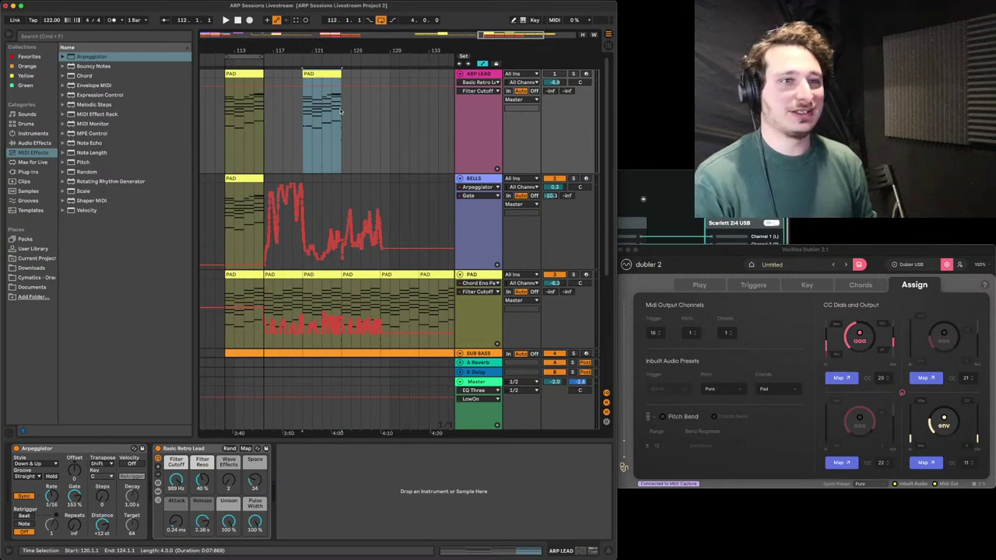
drag(358, 56, 368, 55)
drag(440, 123, 467, 124)
click(396, 128)
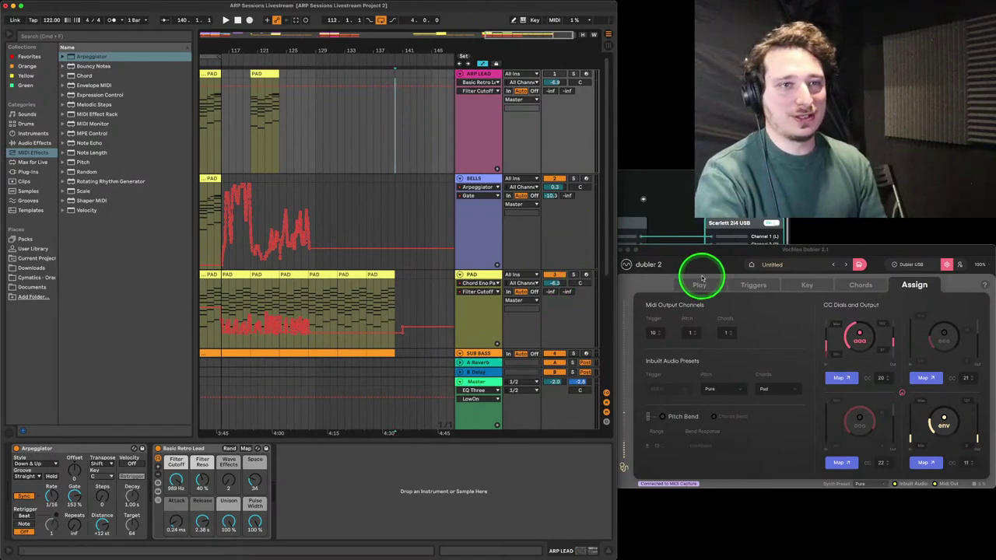
Switch to Dubler 2 and remap the G key to G min7 and the A# key to D# maj7 in its chord mapping
click(861, 285)
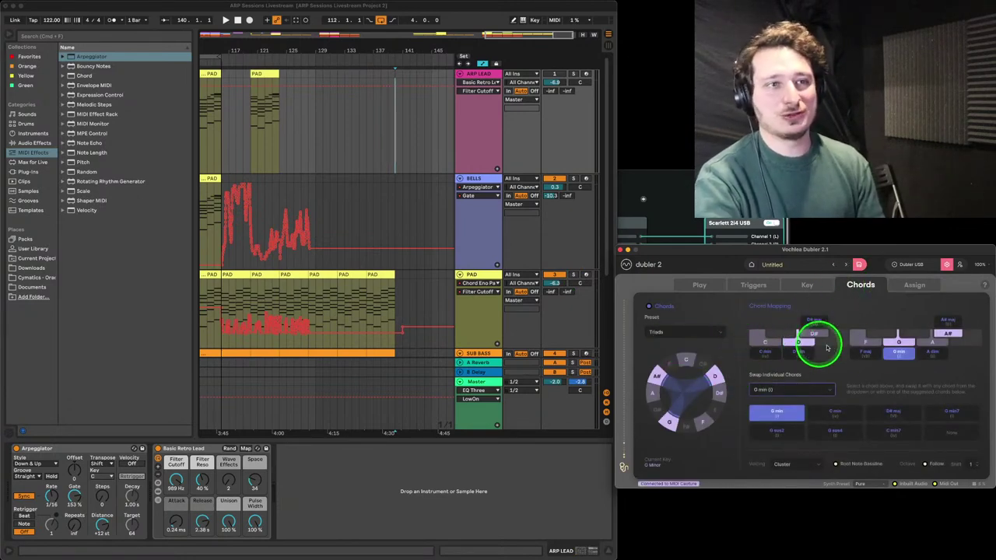
click(899, 356)
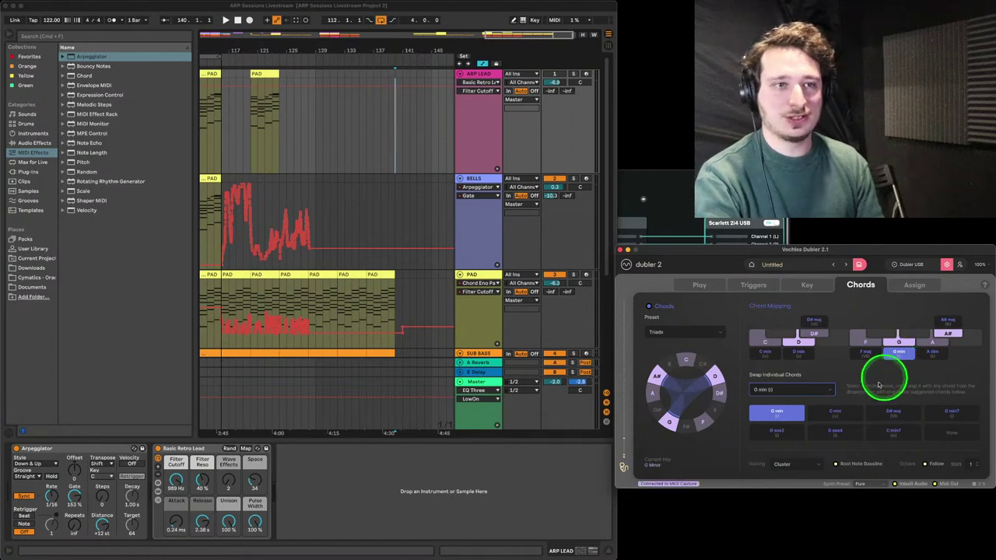
click(786, 385)
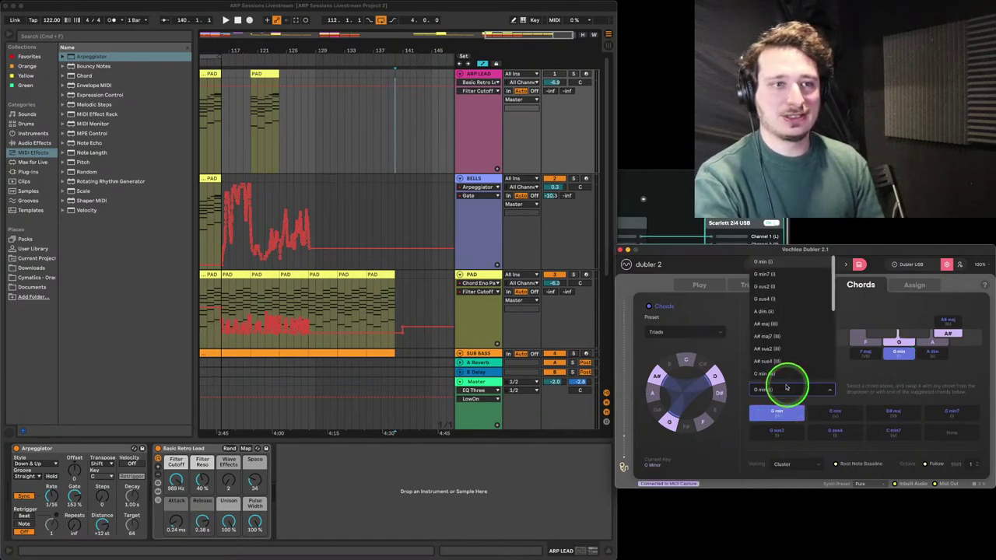
click(856, 382)
click(784, 392)
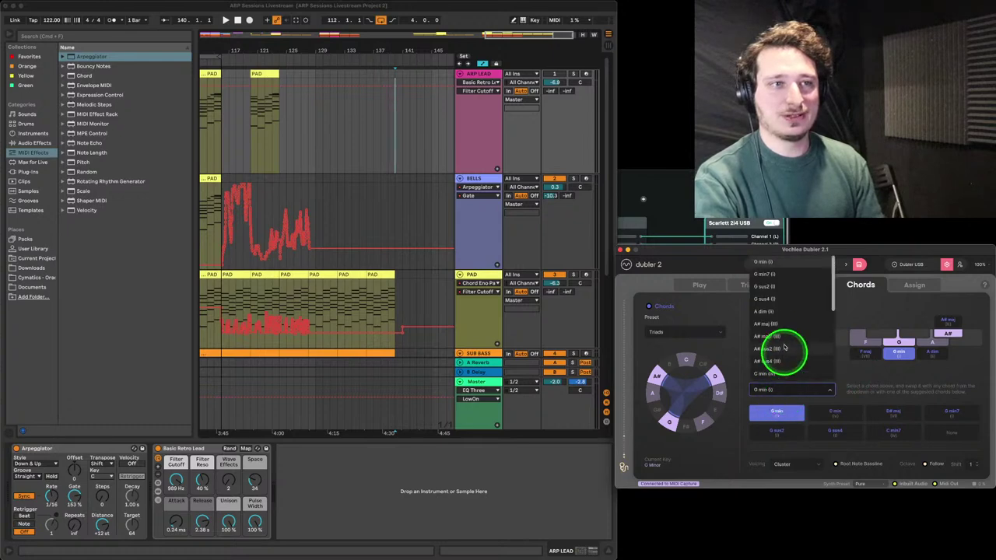
click(770, 274)
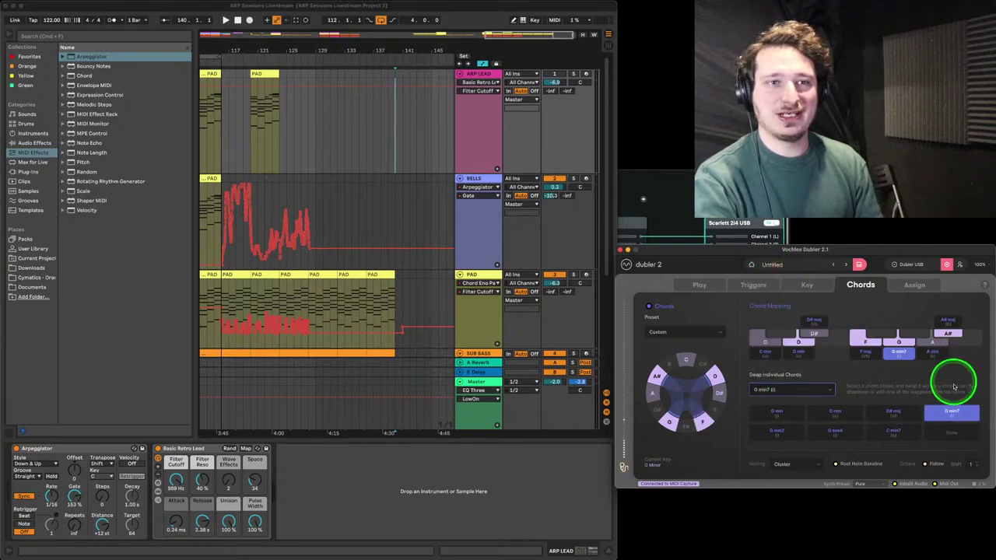
click(947, 333)
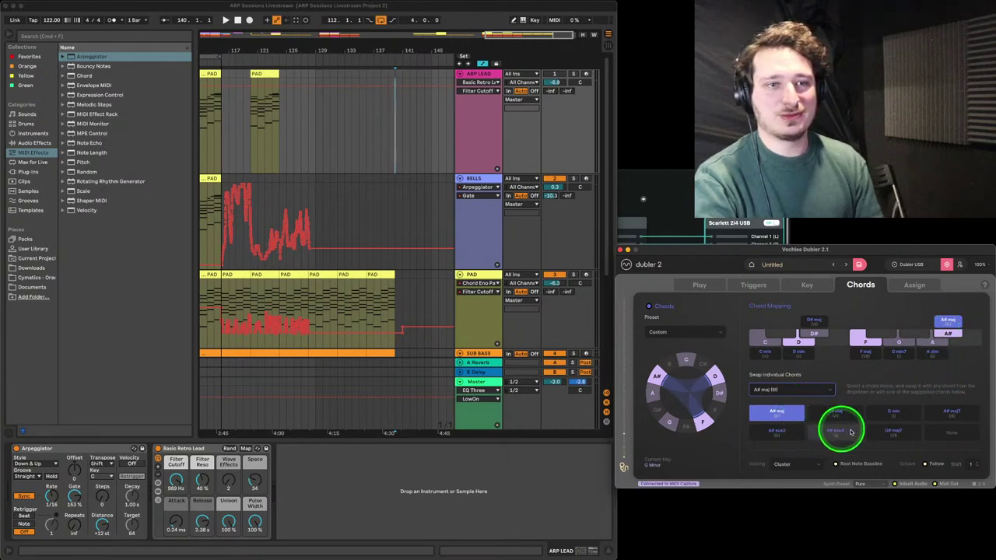
click(889, 432)
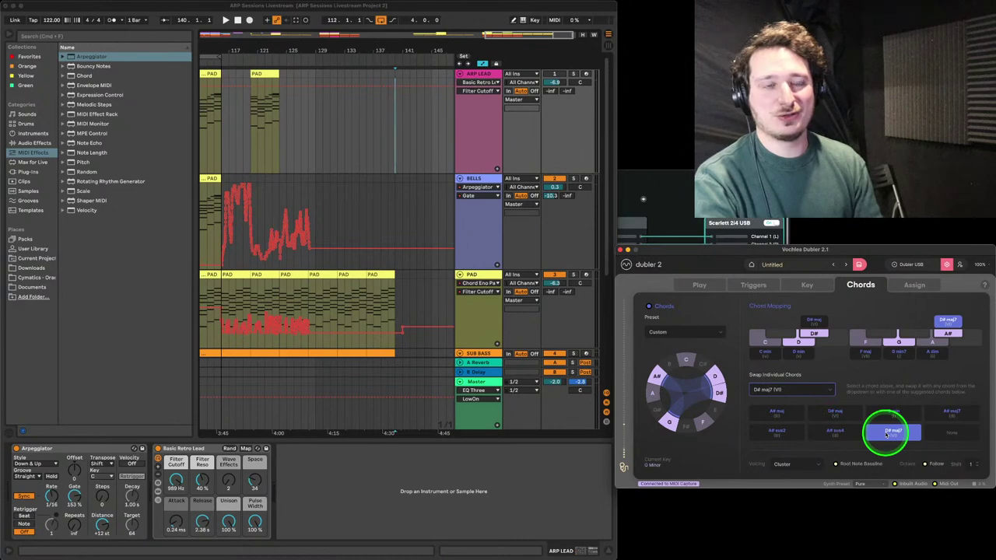
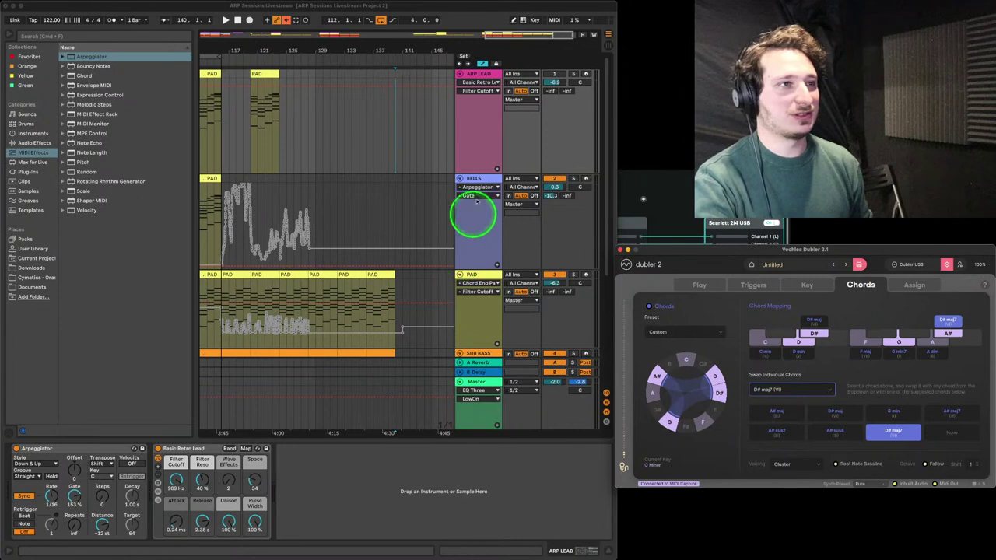
Arm the PAD track in Ableton Live, view Dubler's CC assignments, and set the Chord Eno Pad's Filter Cutoff to 82
scroll(478, 204, down, 3)
click(586, 225)
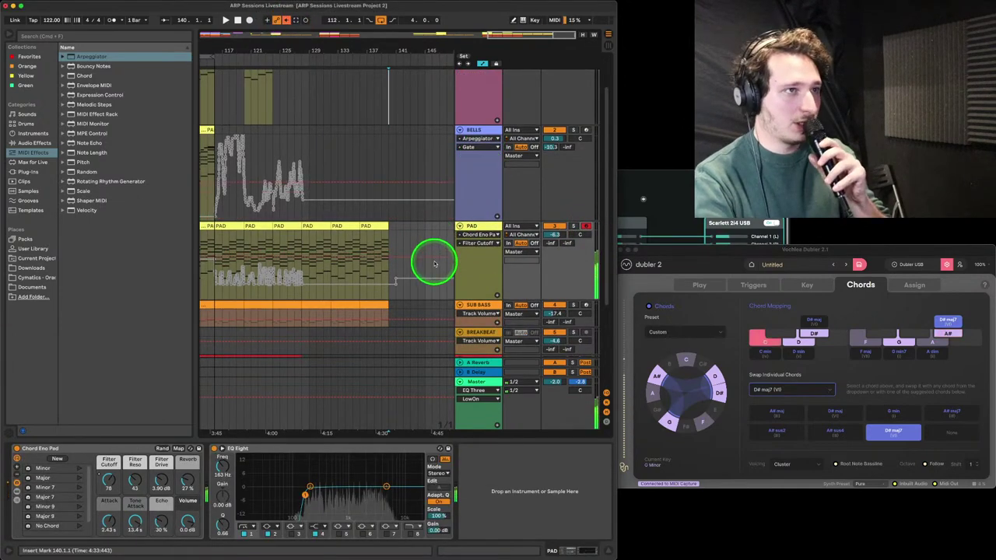
click(907, 285)
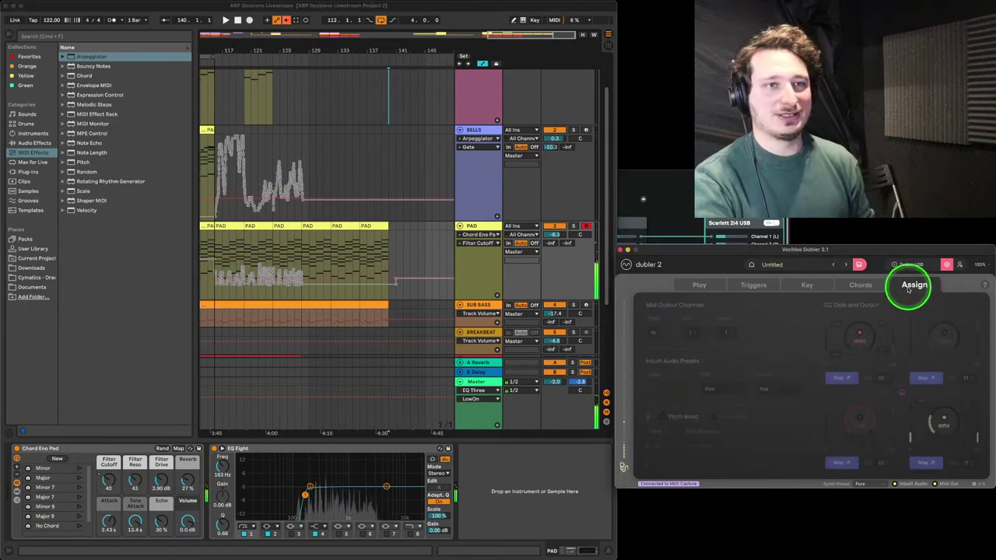
click(482, 233)
click(120, 477)
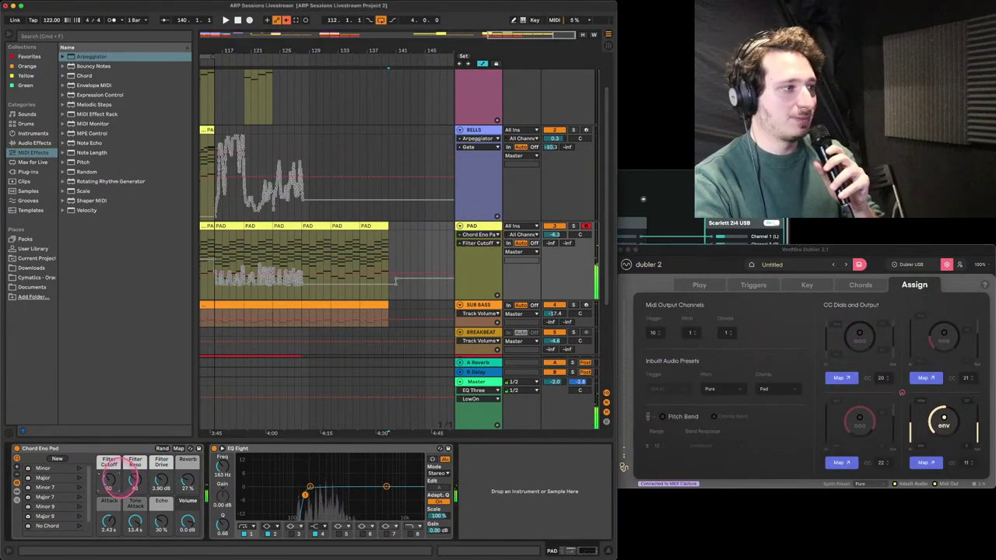
Swap the chord mapped to the C key for C min7
click(862, 286)
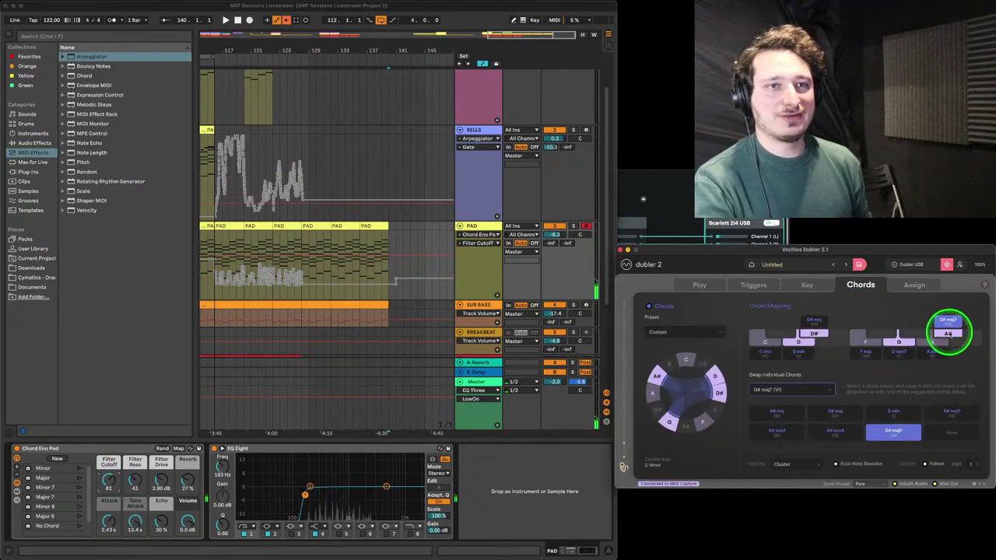
drag(916, 354, 755, 356)
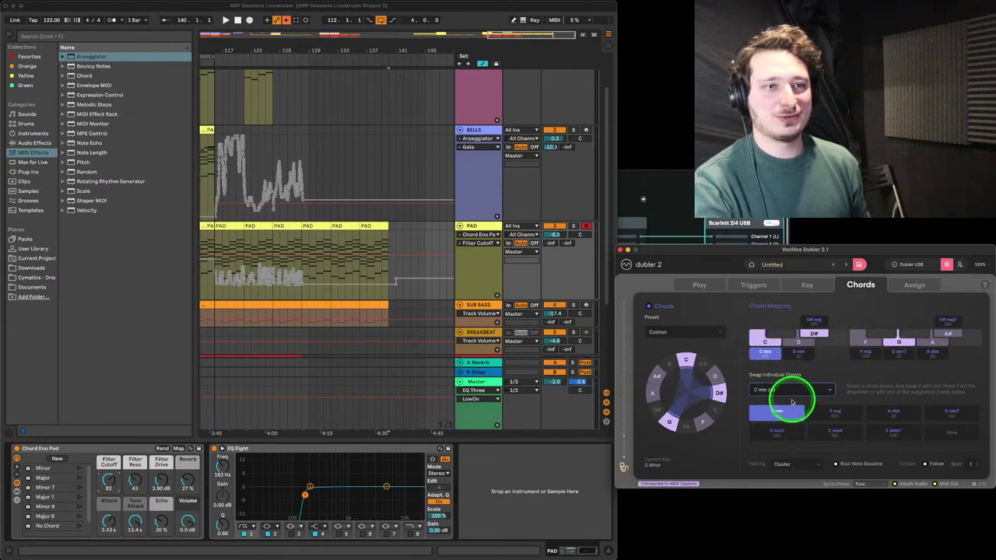
click(945, 411)
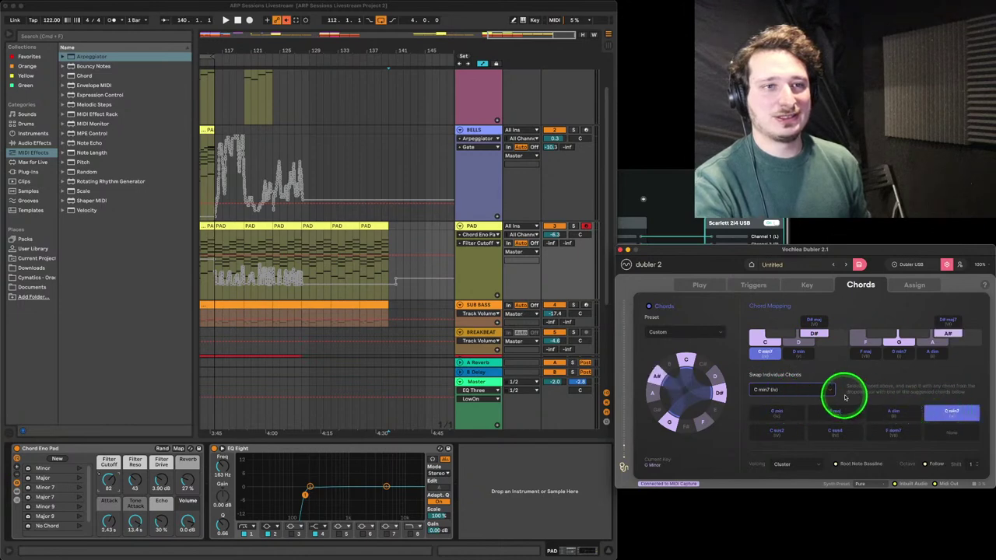
Browse the replacement chords offered for the F key in the chord mapping
click(864, 342)
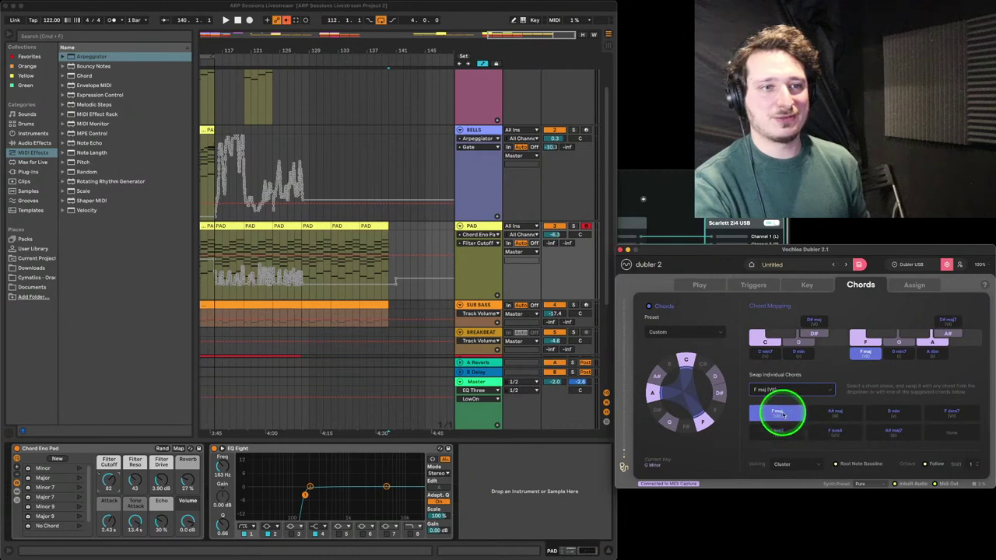
click(798, 389)
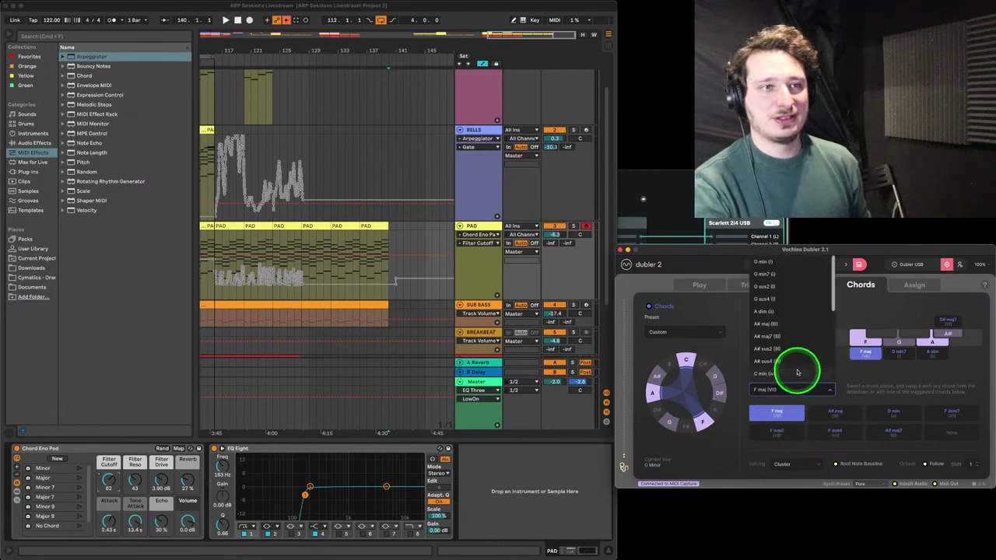
scroll(797, 373, down, 5)
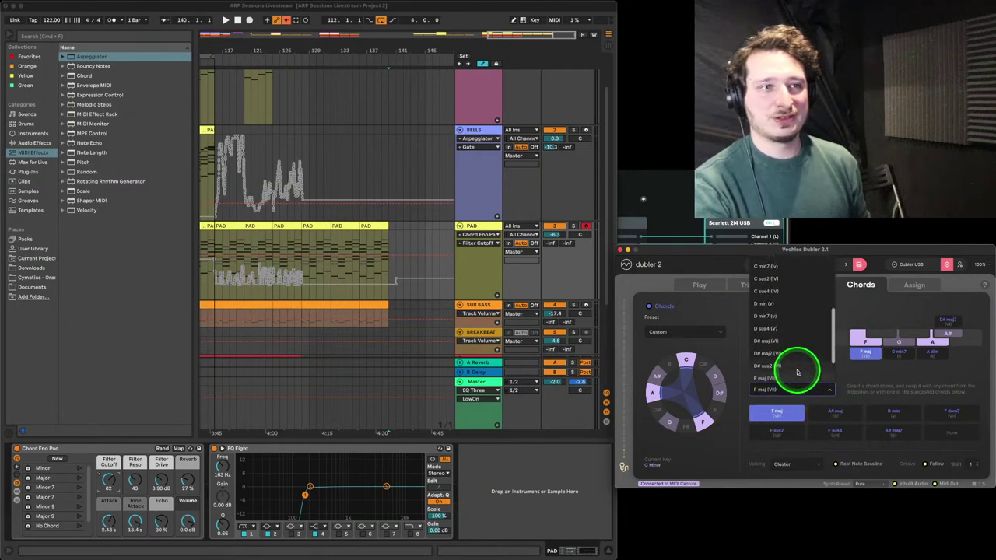
scroll(797, 373, down, 4)
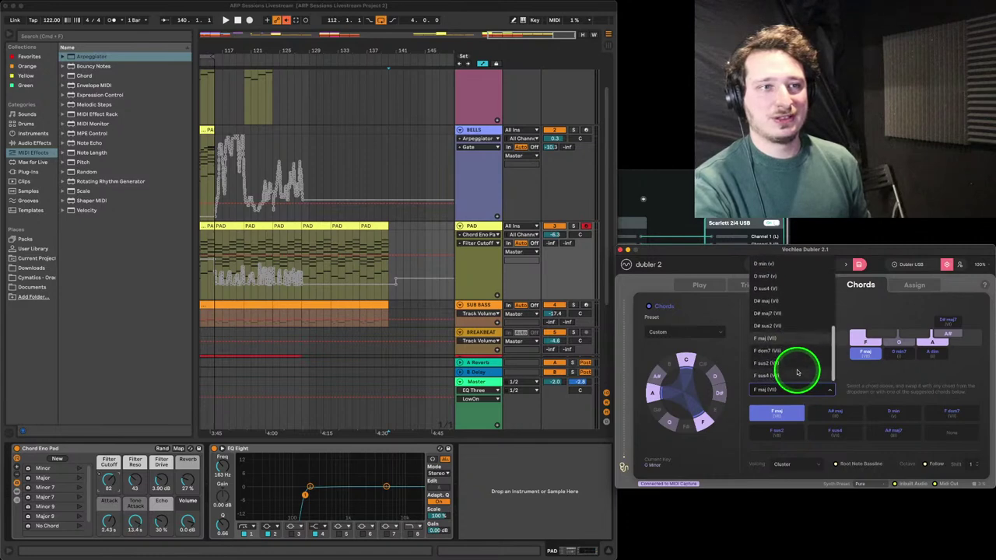
click(880, 377)
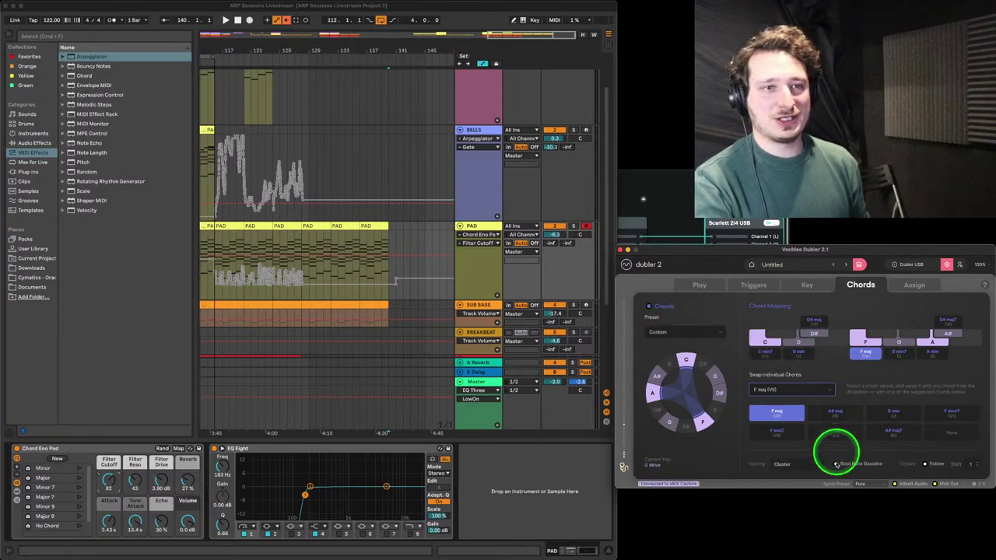
Set the chord voicing to Spread and the PAD track's Filter Cutoff to 92
click(792, 464)
click(788, 472)
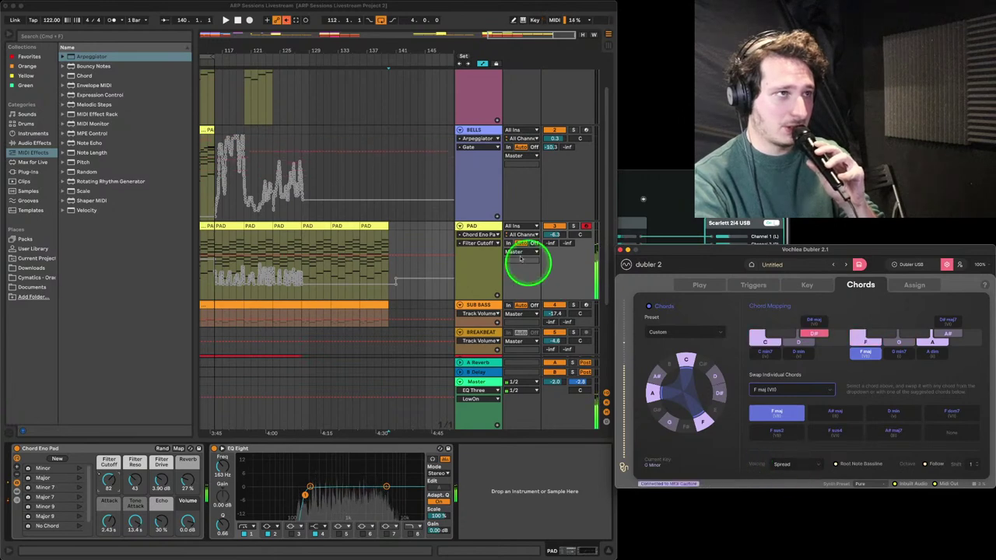
click(481, 223)
drag(109, 478, 110, 473)
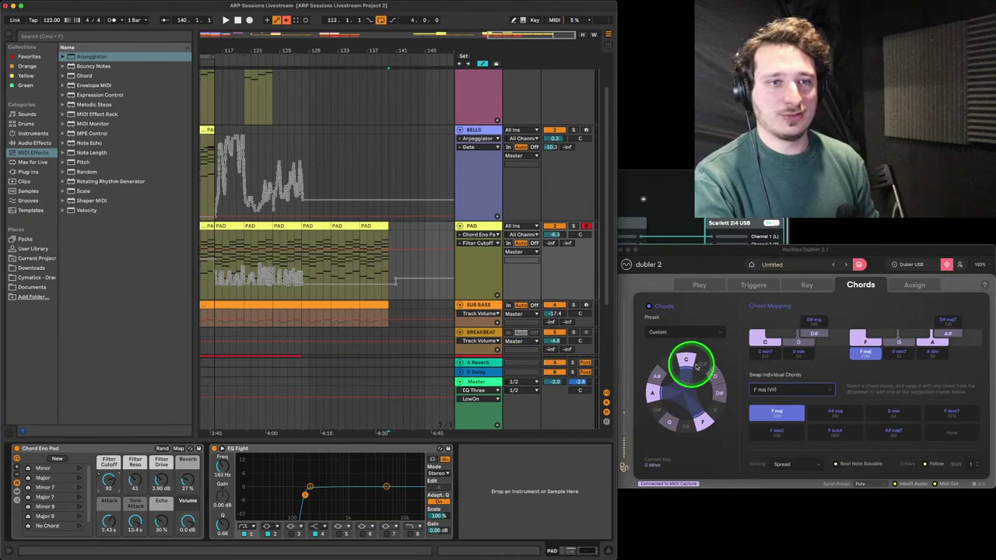
Re-enable the overridden automation and copy the SWUNG BEAT clips to an empty stretch starting at bar 149
click(425, 246)
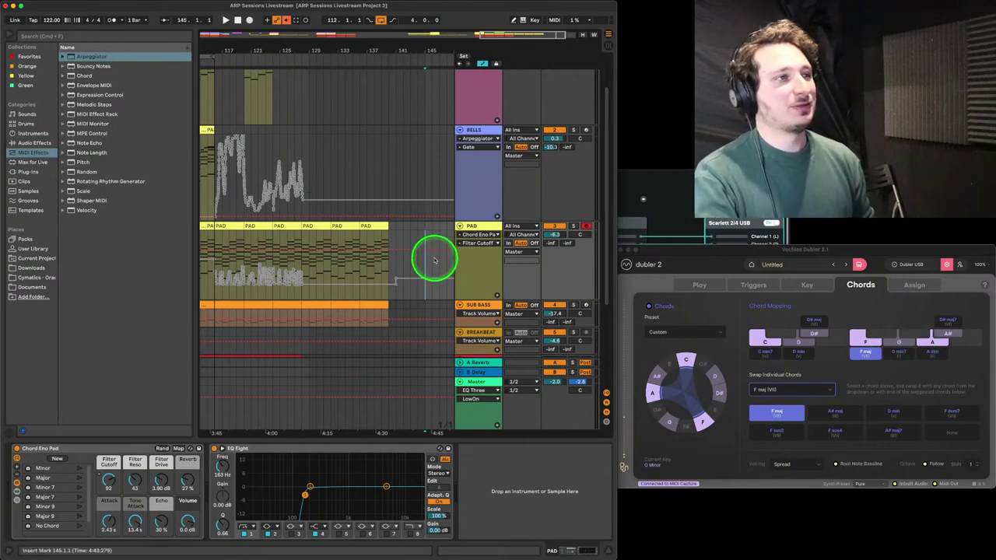
click(286, 20)
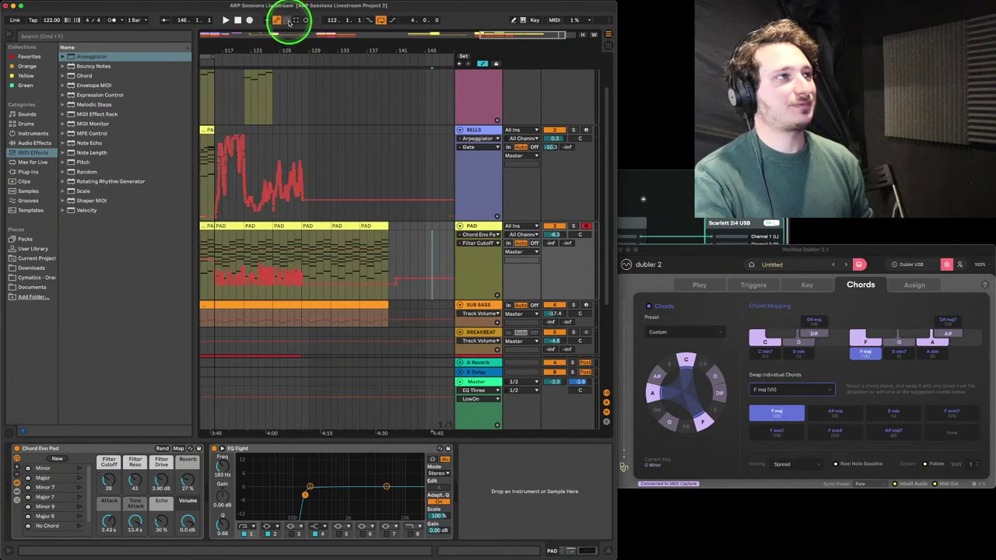
drag(380, 40, 387, 47)
scroll(413, 195, down, 4)
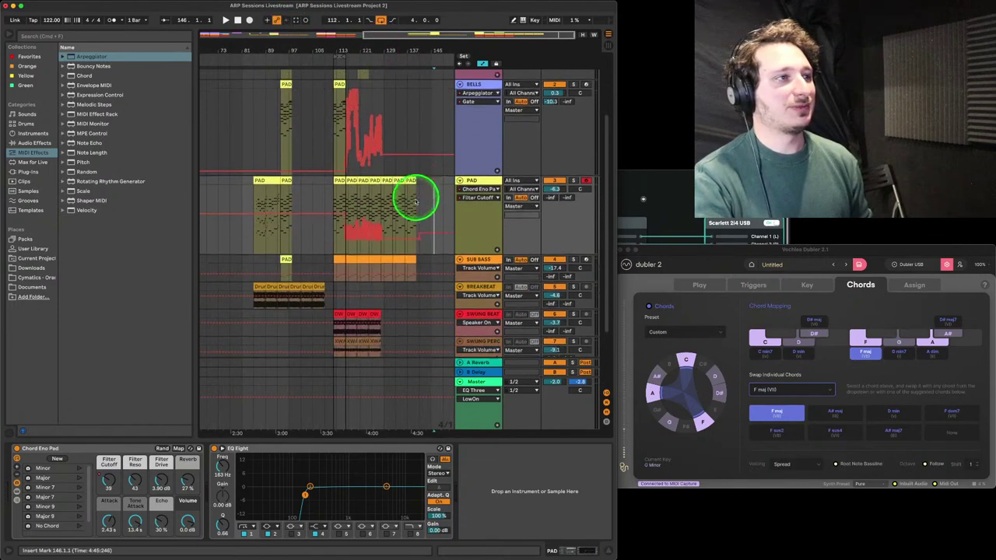
click(372, 290)
drag(374, 290, 444, 290)
drag(433, 289, 434, 289)
Record a sung chord performance onto the PAD track from bar 149 to about bar 168, holding Filter Cutoff at 68 near the end
click(362, 271)
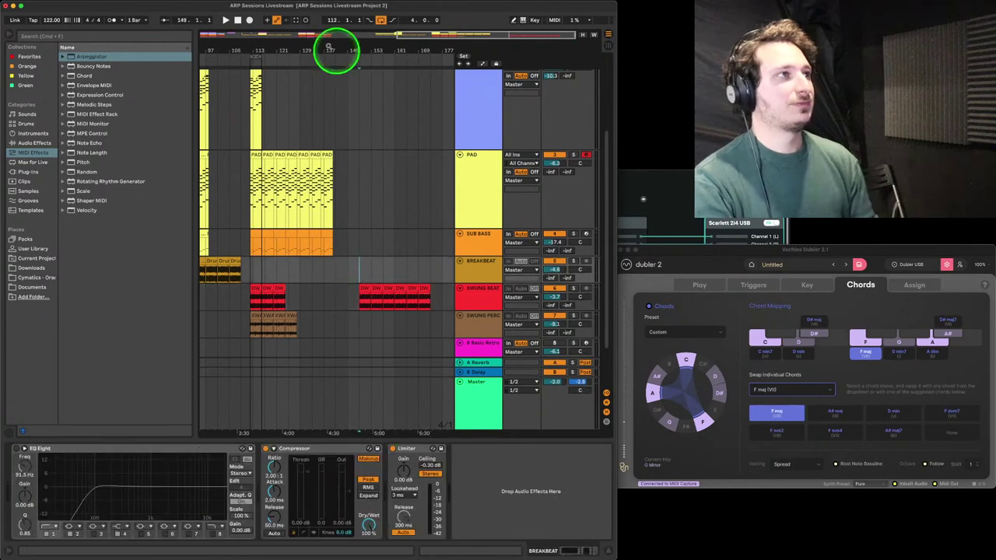
click(249, 21)
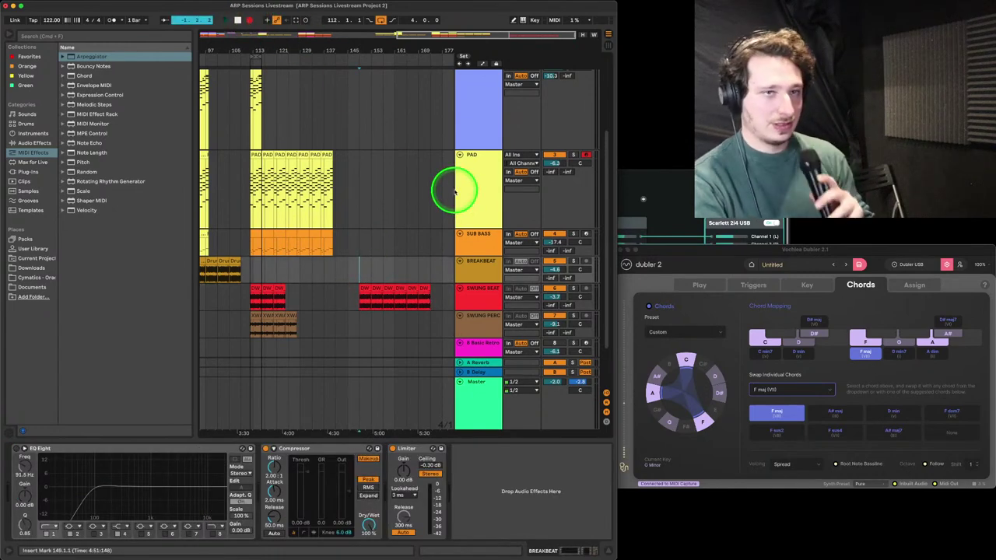
key(space)
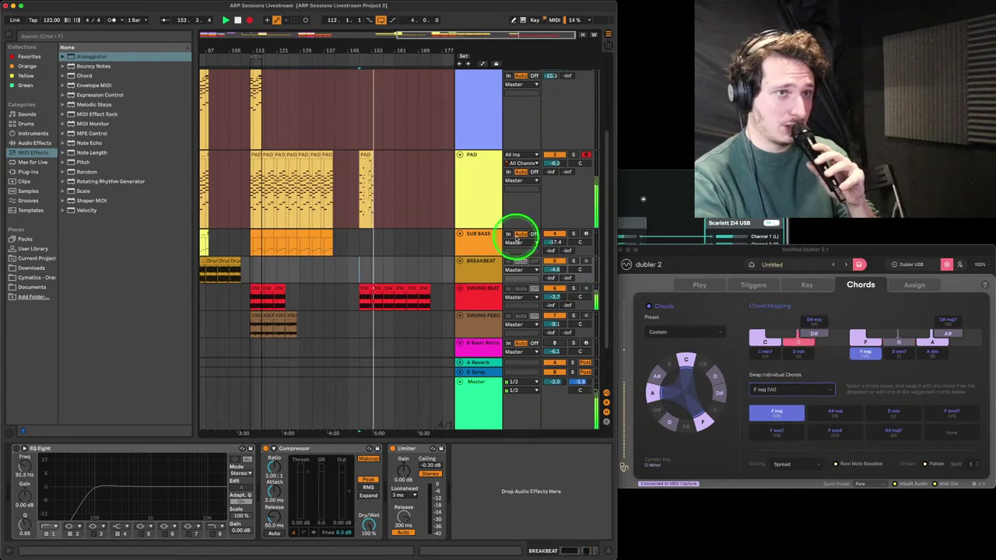
click(474, 182)
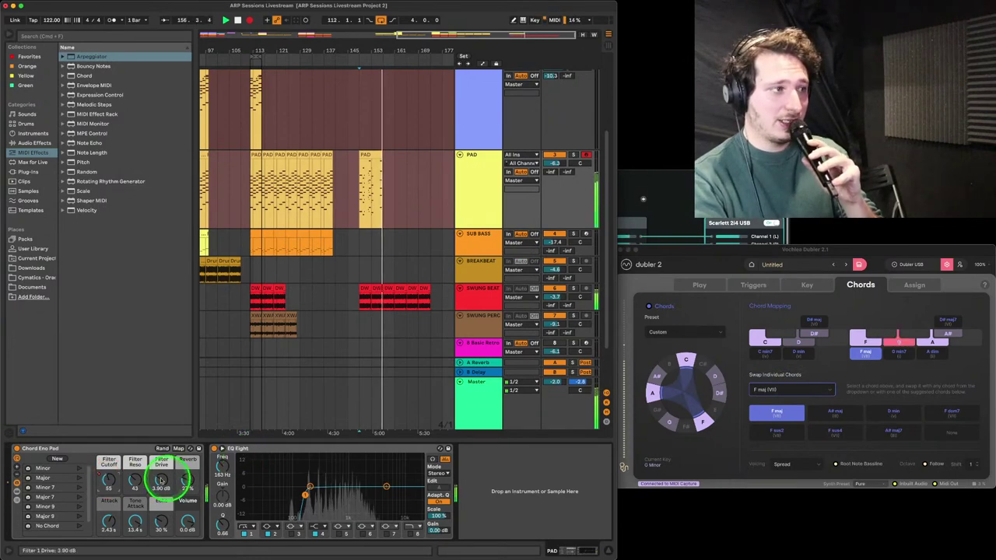
click(115, 477)
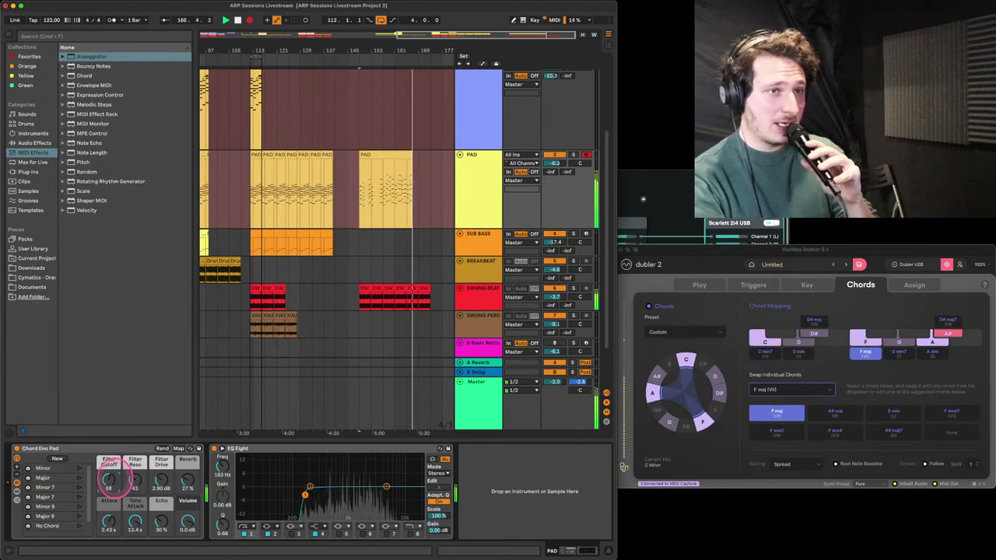
click(110, 479)
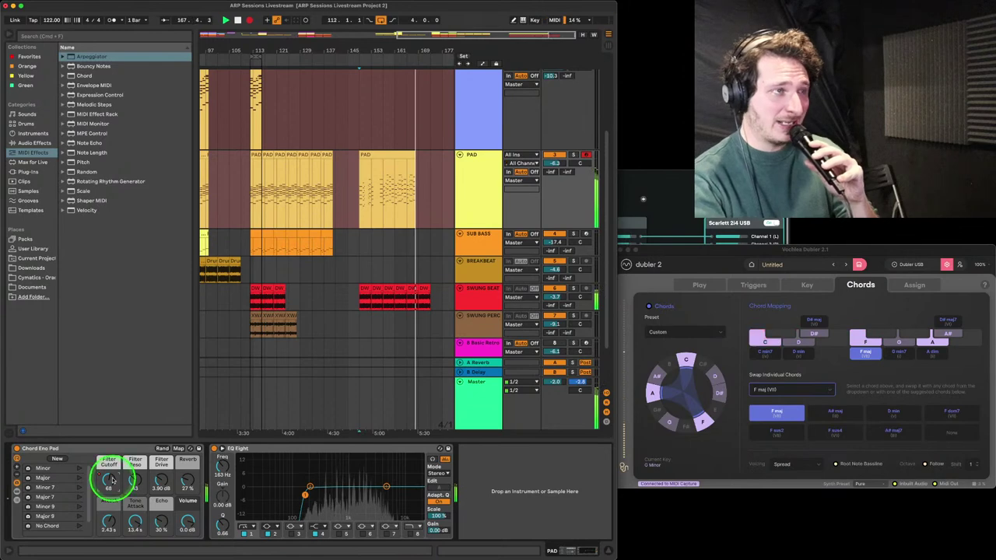
key(space)
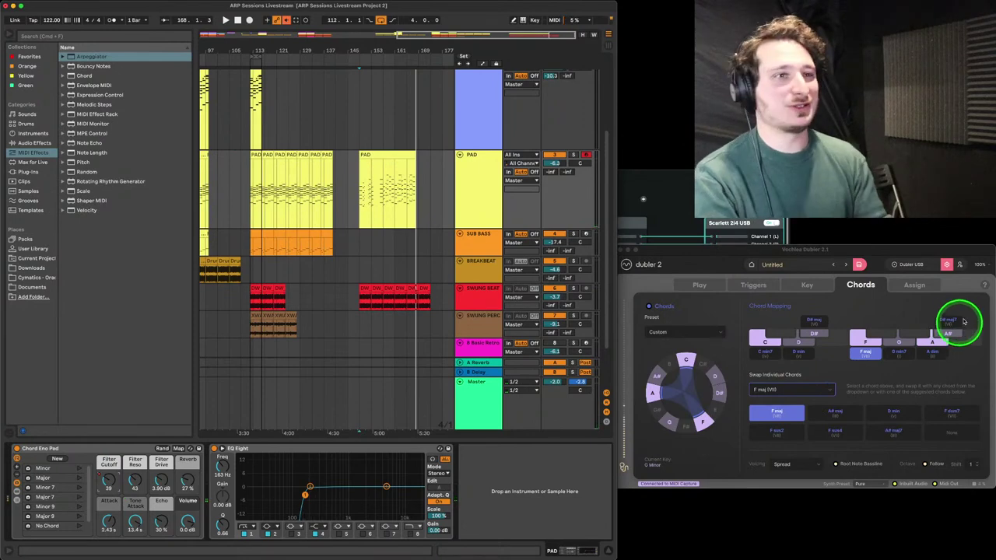
Split the recorded PAD clip at bar 164 and open its final section for note editing
drag(403, 52, 440, 198)
drag(417, 44, 416, 155)
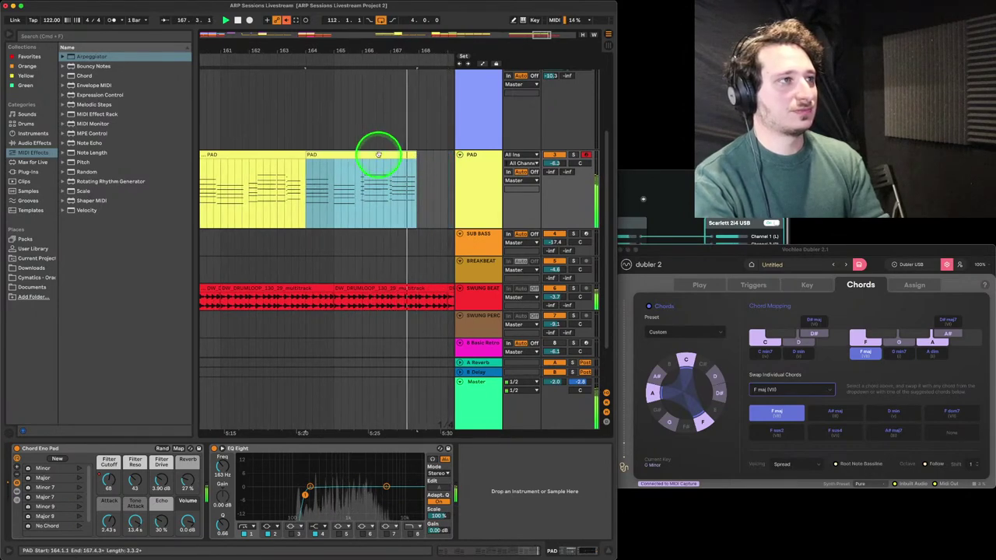
double_click(378, 154)
click(357, 218)
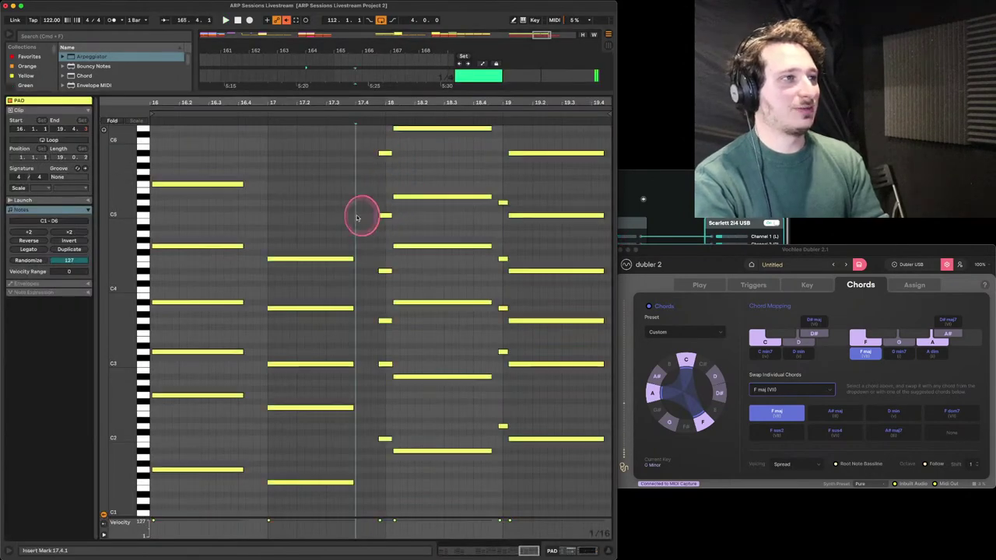
drag(144, 242, 117, 237)
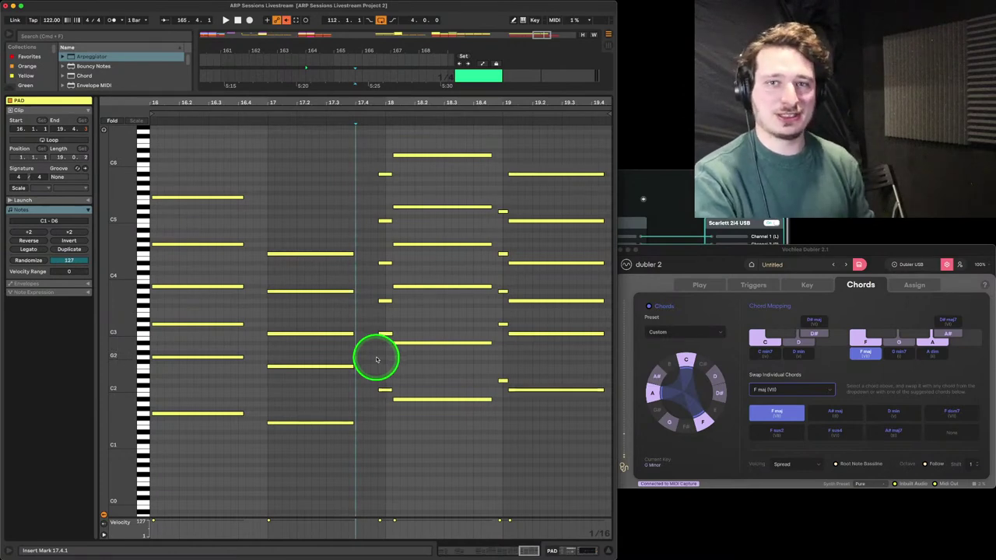
Delete the two stray short chords just before bars 18 and 19 in the PAD clip
drag(381, 413, 379, 163)
key(Delete)
drag(507, 205, 496, 397)
key(Delete)
Quantize the remaining PAD chords and shift the third chord earlier so it starts at 18.1.1
key(space)
scroll(303, 300, up, 2)
drag(208, 433, 582, 144)
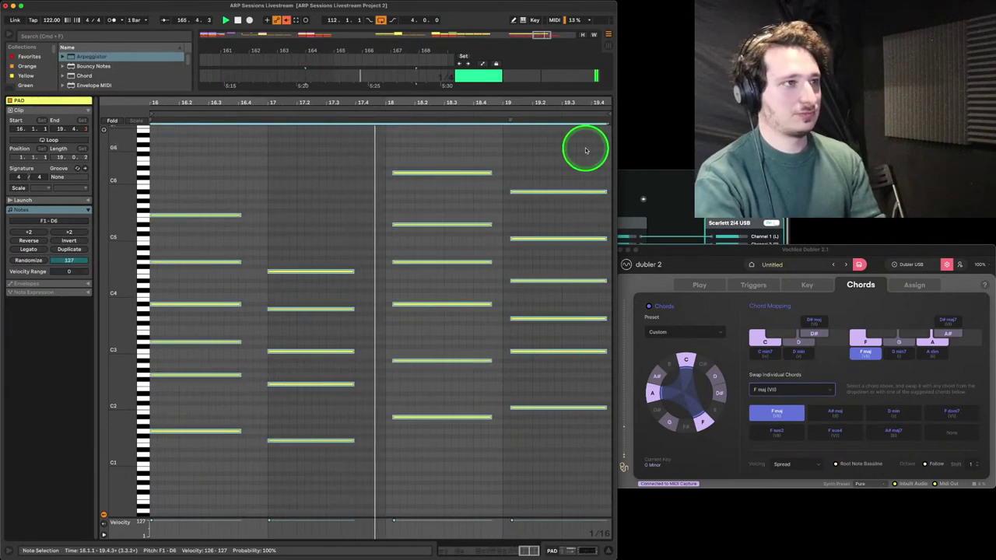
drag(412, 443, 397, 132)
drag(407, 173, 397, 176)
key(space)
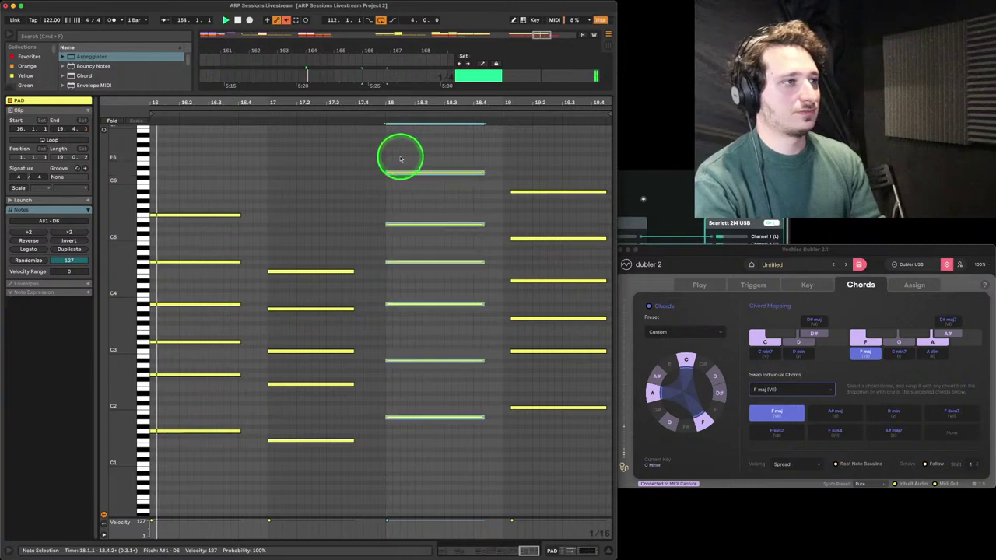
Play the edited PAD chords in the arrangement from 164.1.1 and re-enable the overridden automation
scroll(276, 132, left, 2)
key(space)
key(space)
click(305, 74)
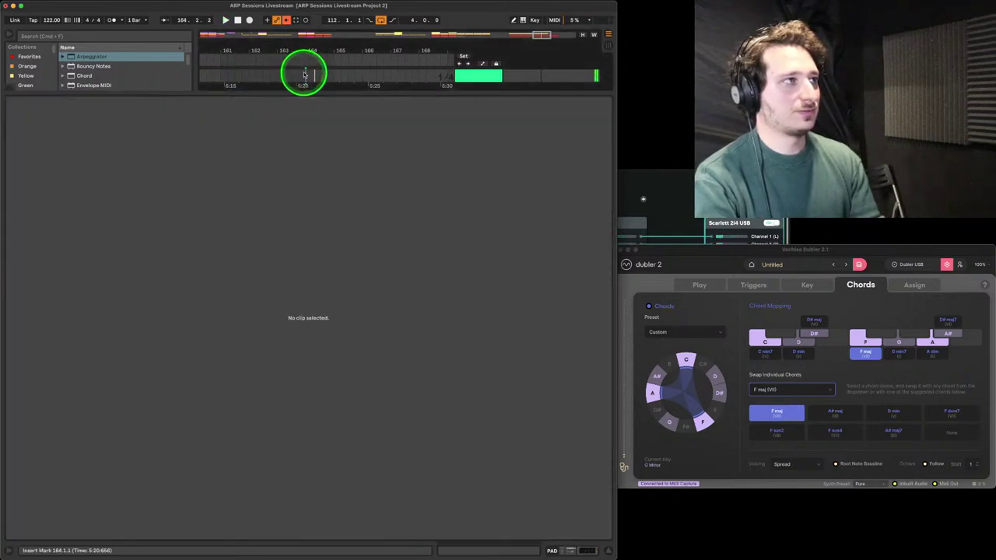
key(super+alt+l)
click(287, 20)
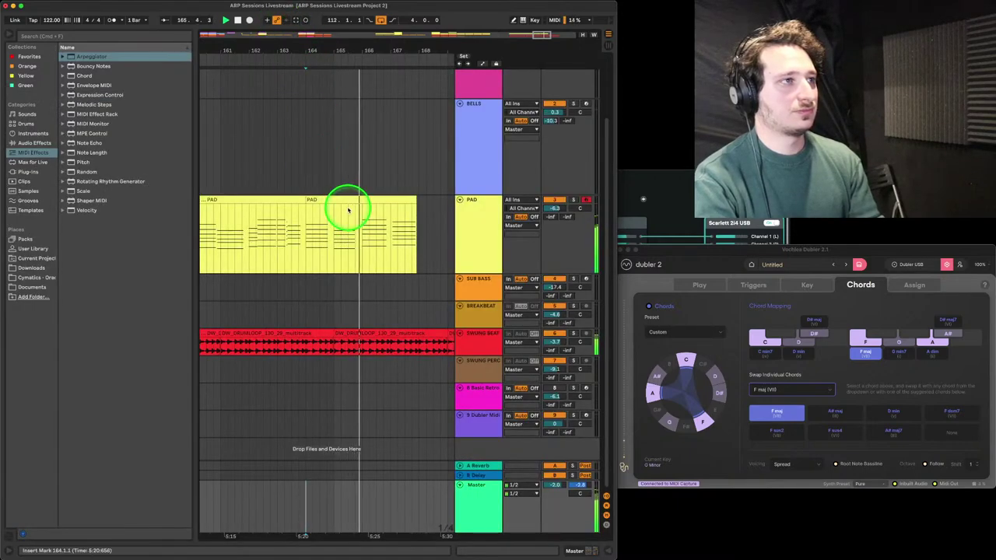
Lower the PAD track's Filter Cutoff to 59 during playback
click(462, 220)
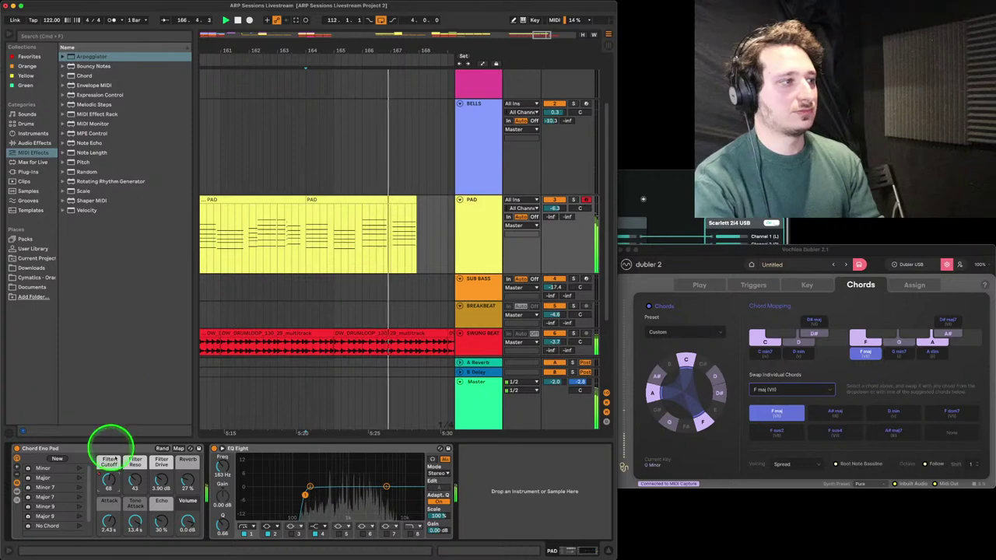
click(109, 478)
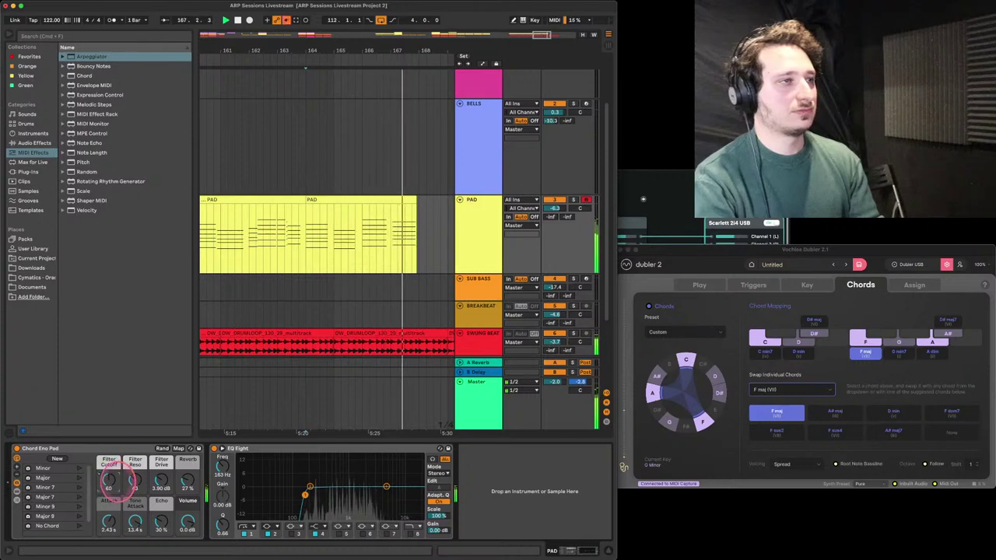
click(308, 233)
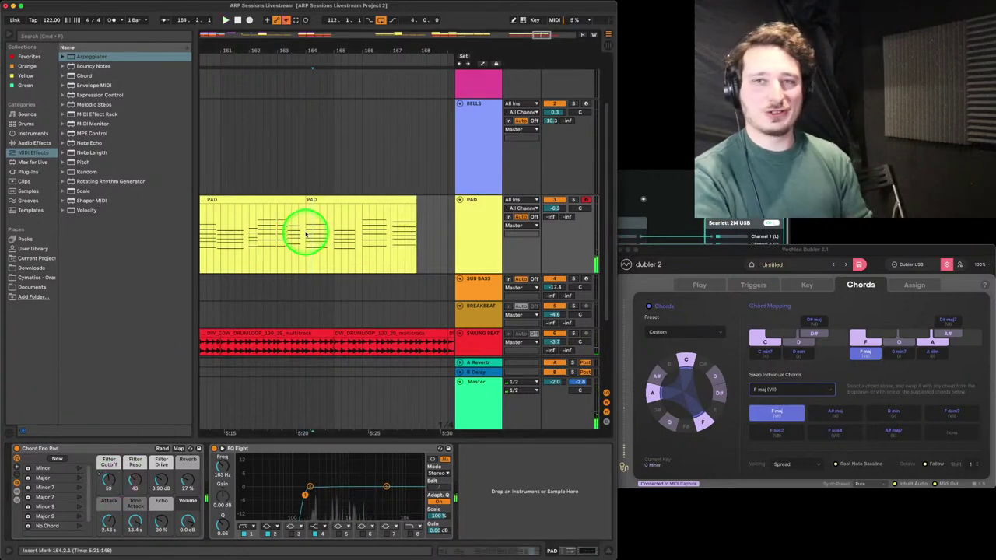
Transpose all the chords in the PAD clip at bar 164 down one octave and audition them
drag(307, 235, 401, 226)
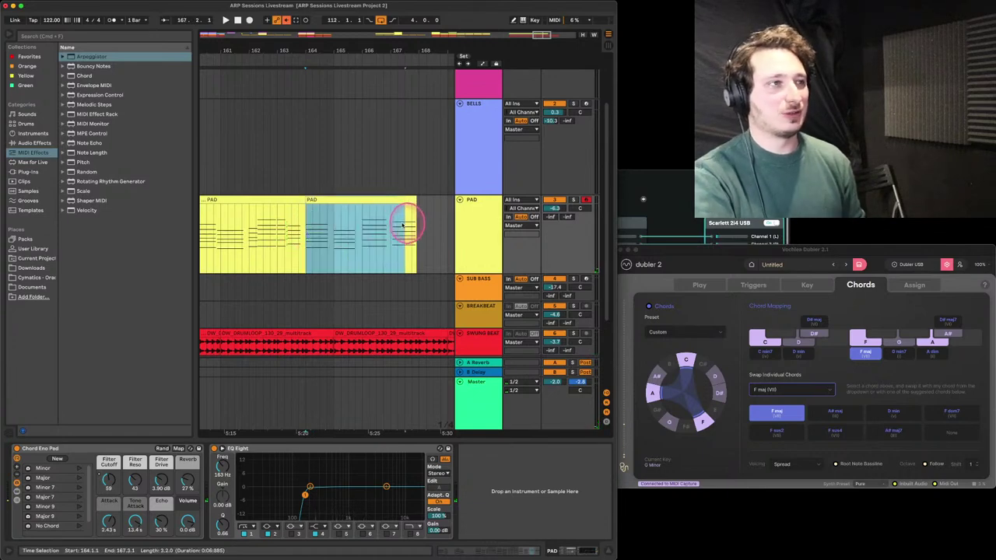
double_click(399, 199)
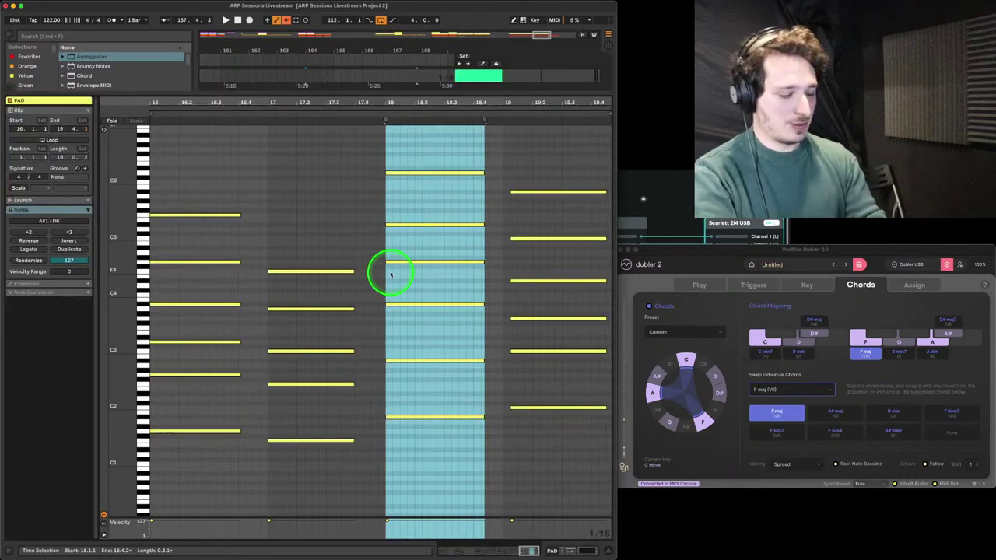
key(super+a)
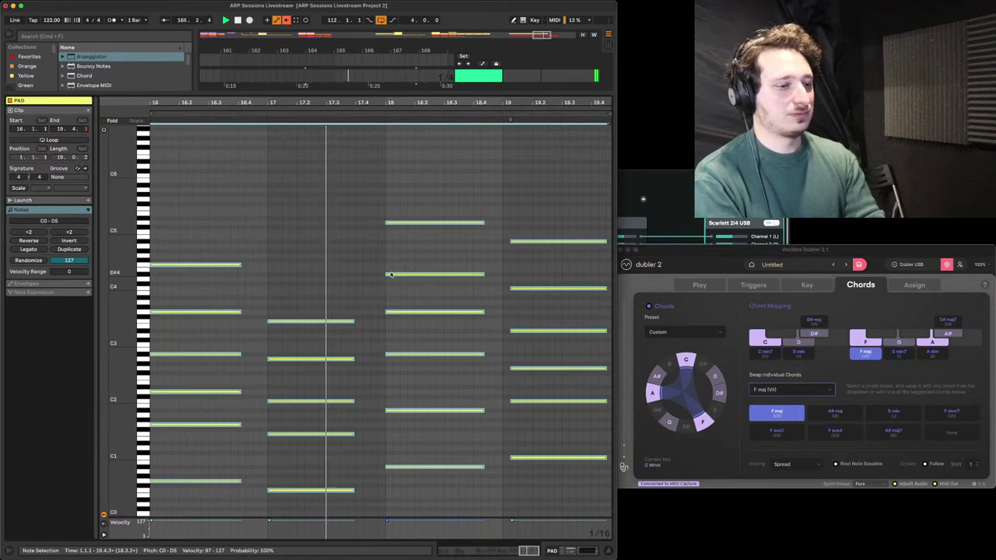
click(392, 273)
click(418, 226)
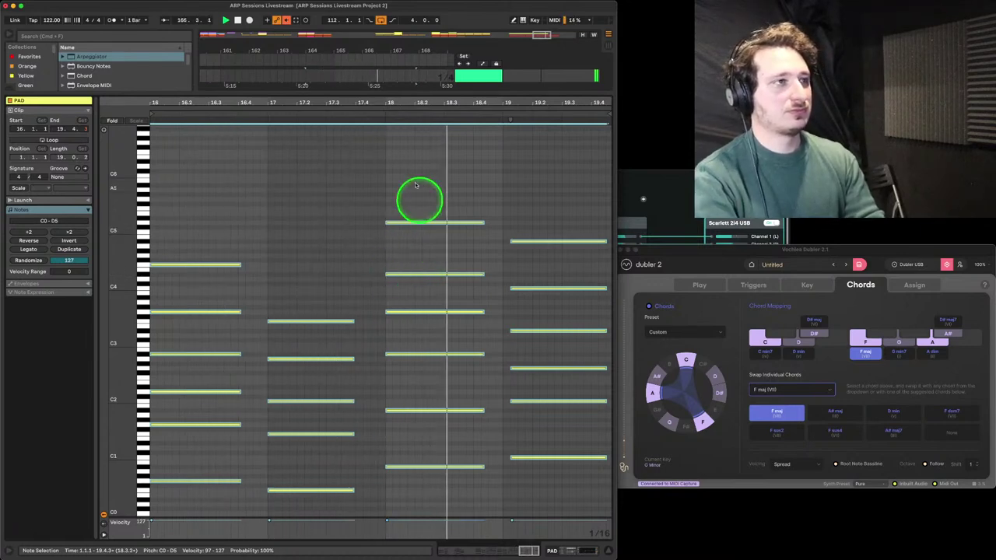
double_click(395, 93)
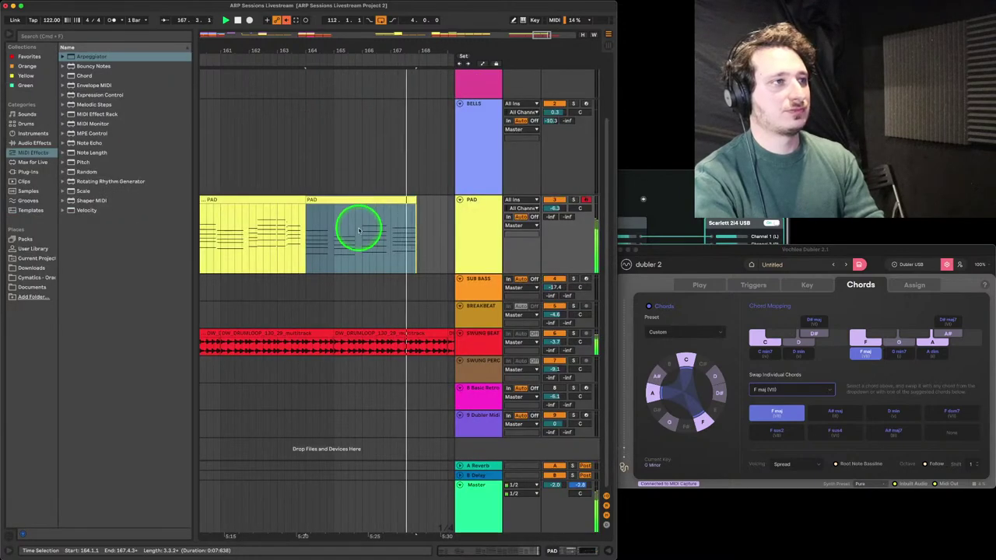
key(space)
Loop four bars from 164.1.1 and move the last PAD clip to start at bar 165
drag(420, 208, 318, 218)
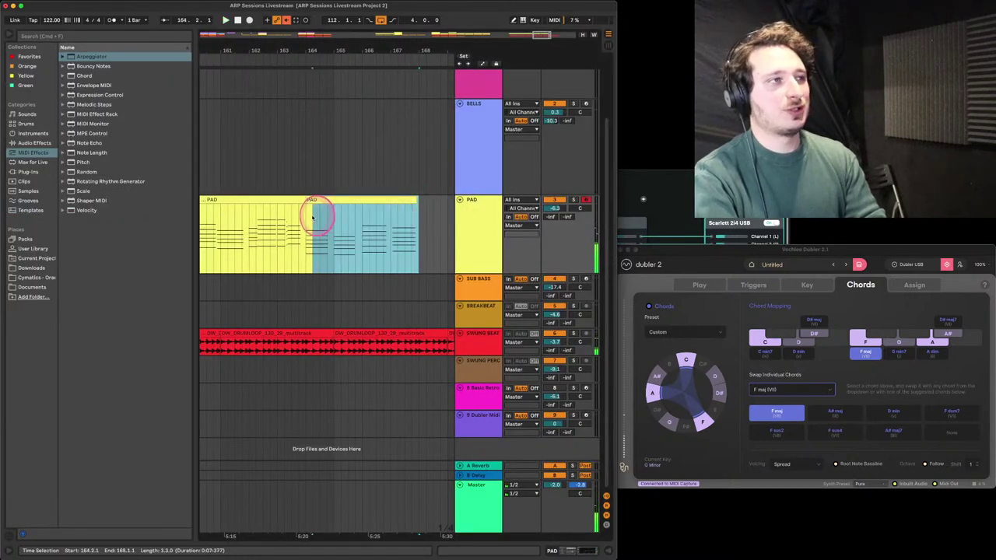
key(super+l)
key(space)
key(space)
drag(327, 200, 356, 201)
key(space)
Apply Legato to all the chords in the PAD clip at bar 165
double_click(369, 199)
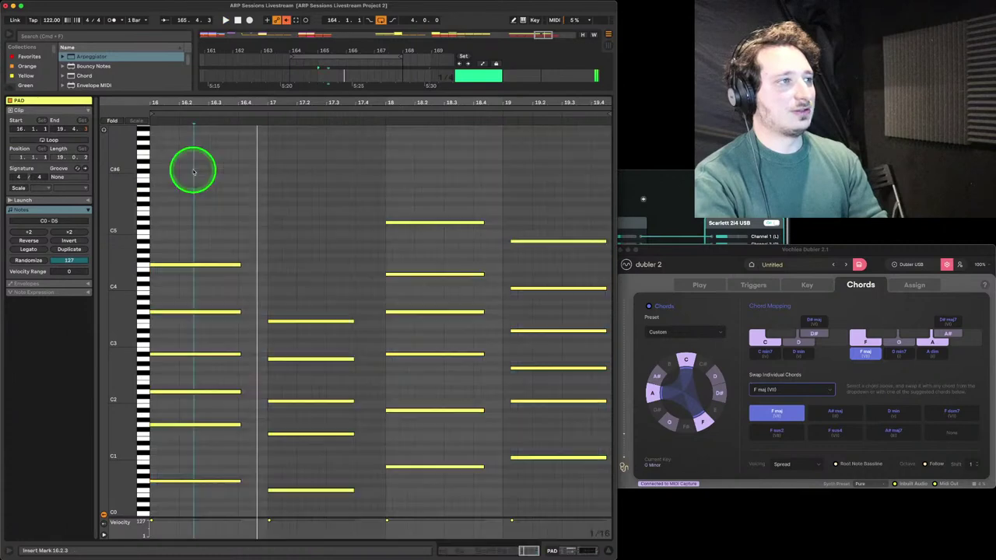
drag(194, 171, 553, 520)
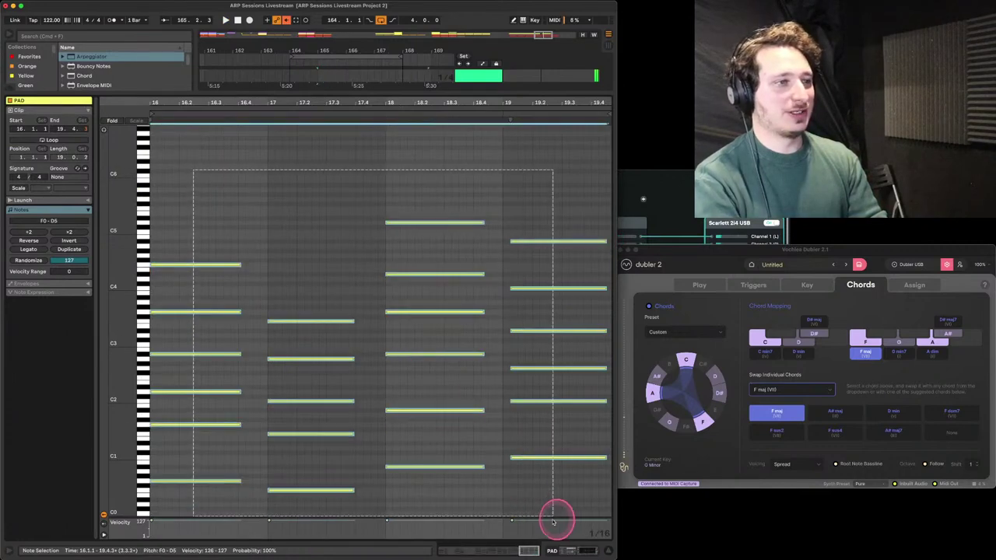
click(44, 253)
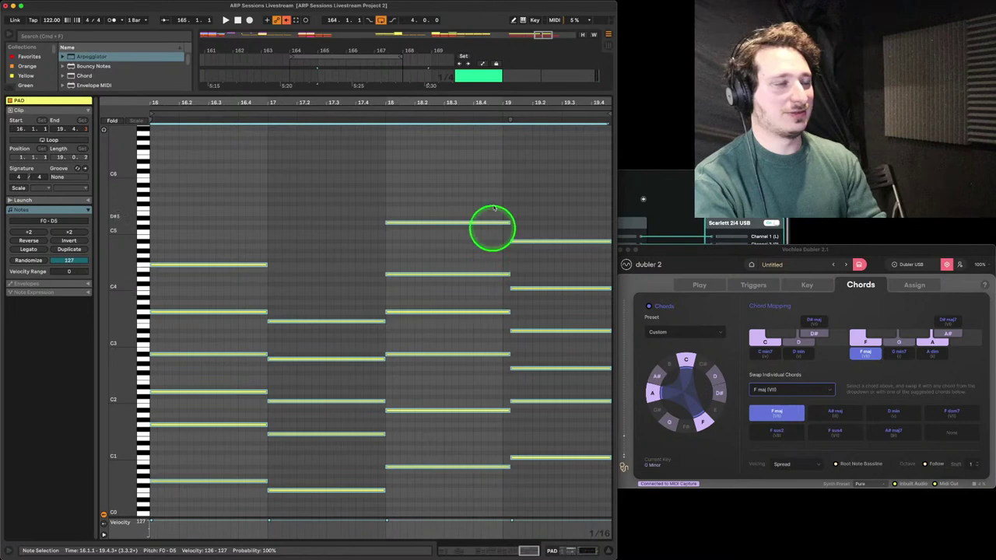
Make the third PAD chord end at 19.1.1 and shift the last chord to start there
click(491, 244)
drag(475, 182, 545, 205)
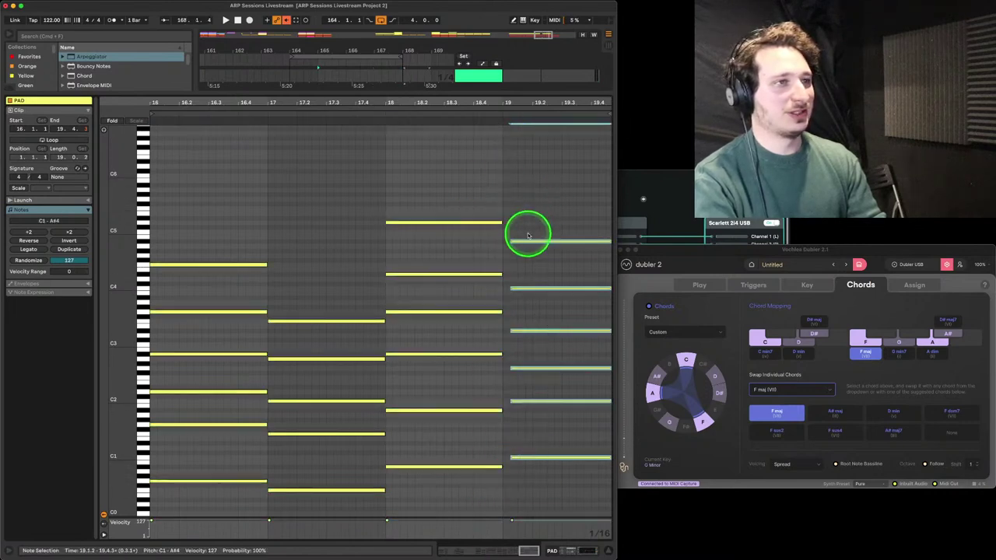
drag(526, 242, 517, 242)
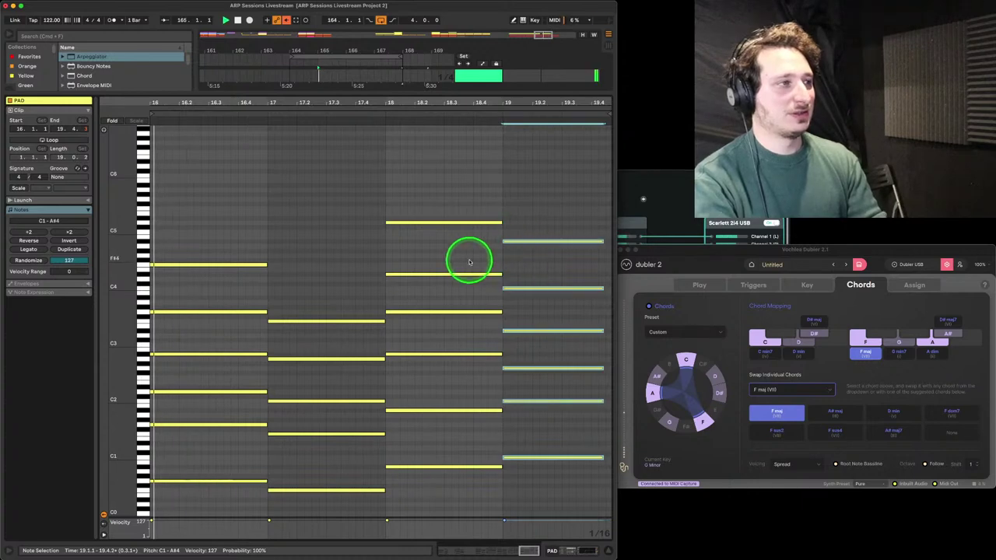
double_click(335, 94)
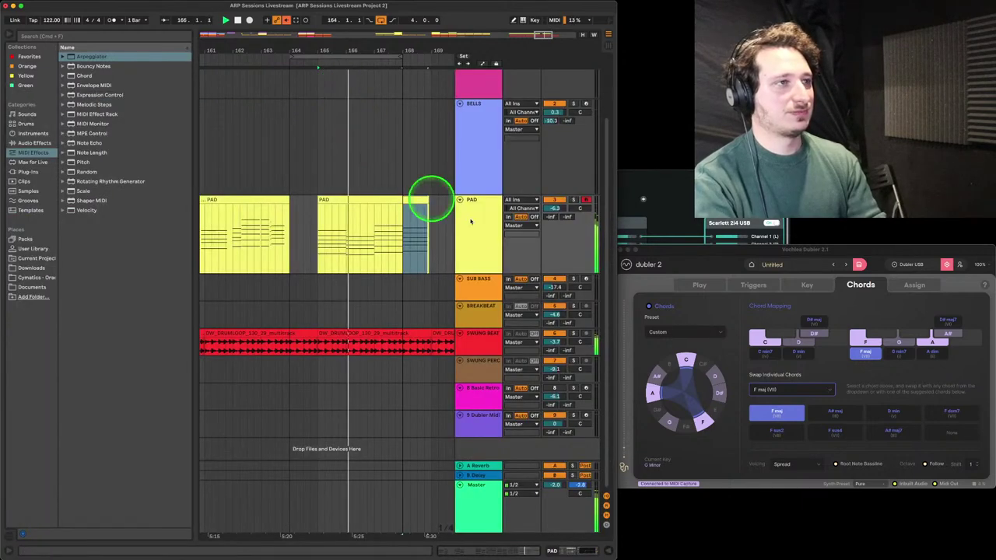
Raise the PAD track's Filter Cutoff to 95 during playback
double_click(480, 226)
drag(107, 473, 110, 479)
Move the edited four-chord PAD clip from bar 165 to start at bar 169
click(363, 201)
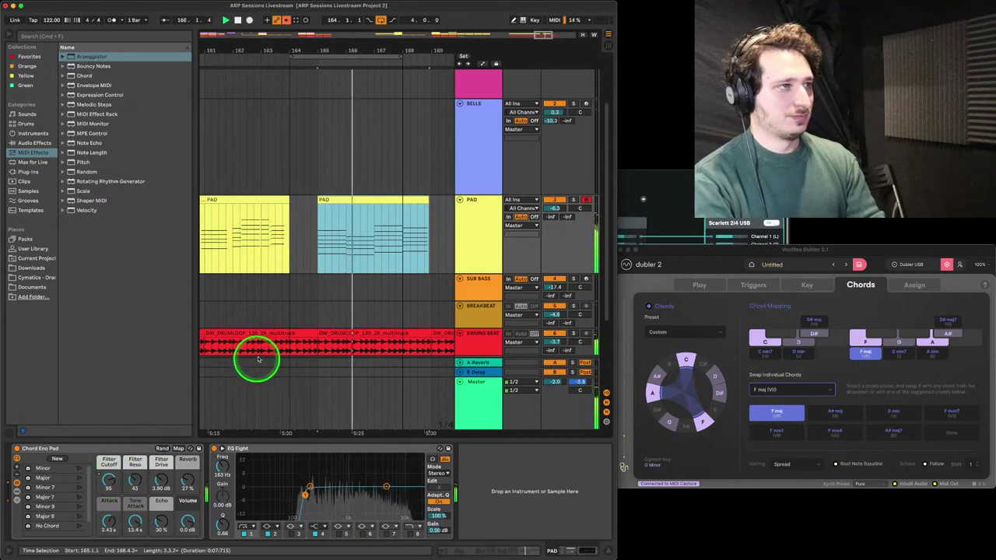
click(361, 199)
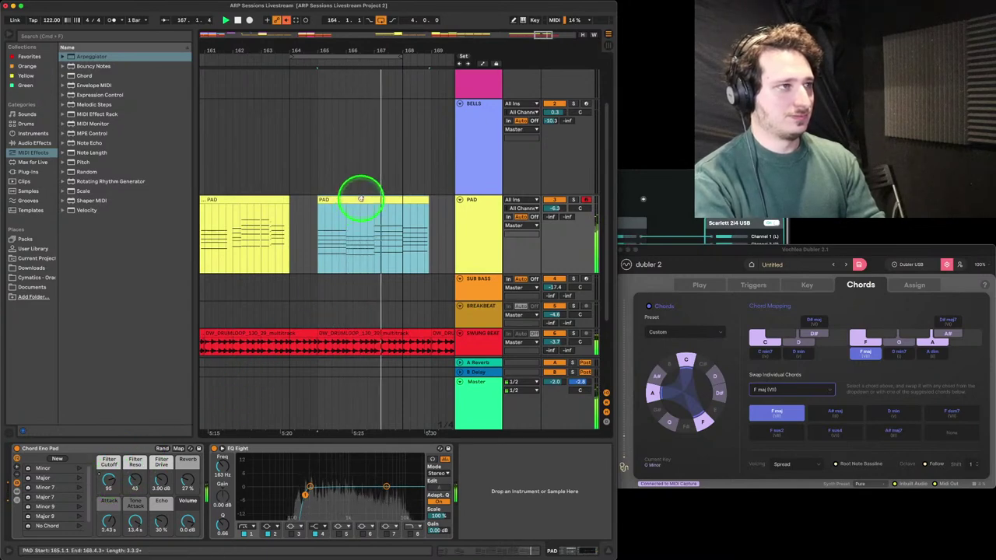
double_click(360, 200)
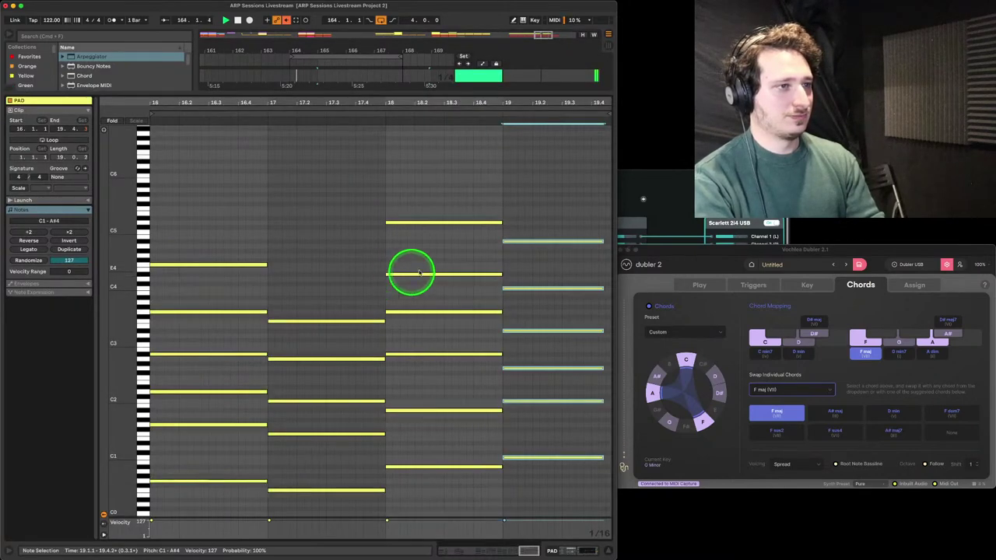
click(465, 81)
click(378, 199)
drag(378, 199, 403, 216)
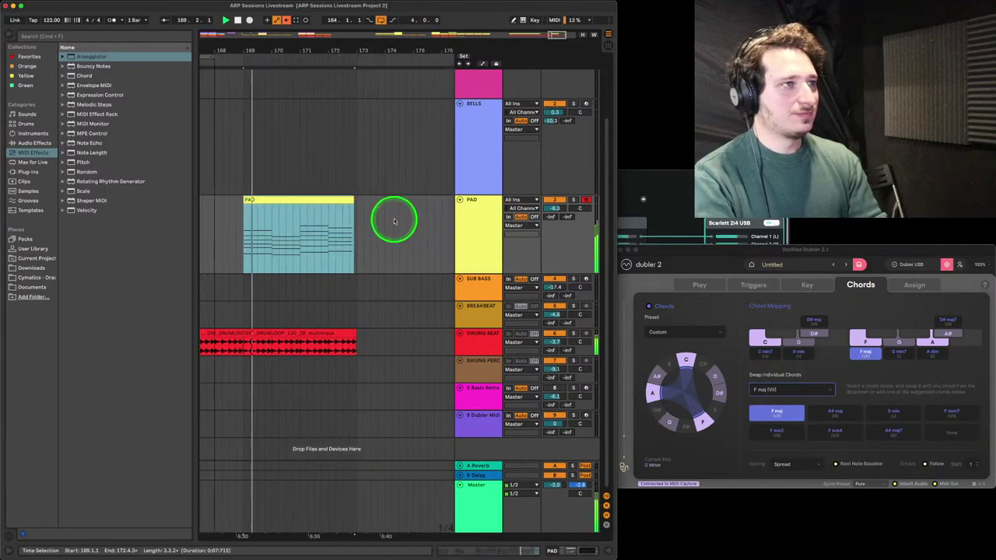
Loop bars 169 to 173 around the moved PAD clip, audition it with the swung beat and stop playback
scroll(409, 225, left, 3)
scroll(409, 225, up, 1)
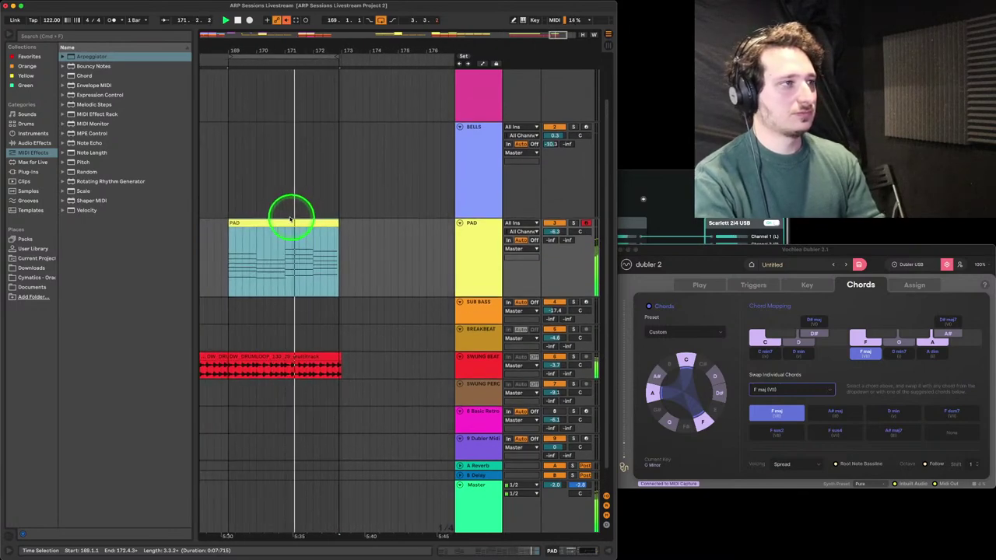
drag(265, 60, 359, 42)
scroll(308, 263, left, 2)
scroll(308, 263, left, 2)
scroll(346, 187, up, 1)
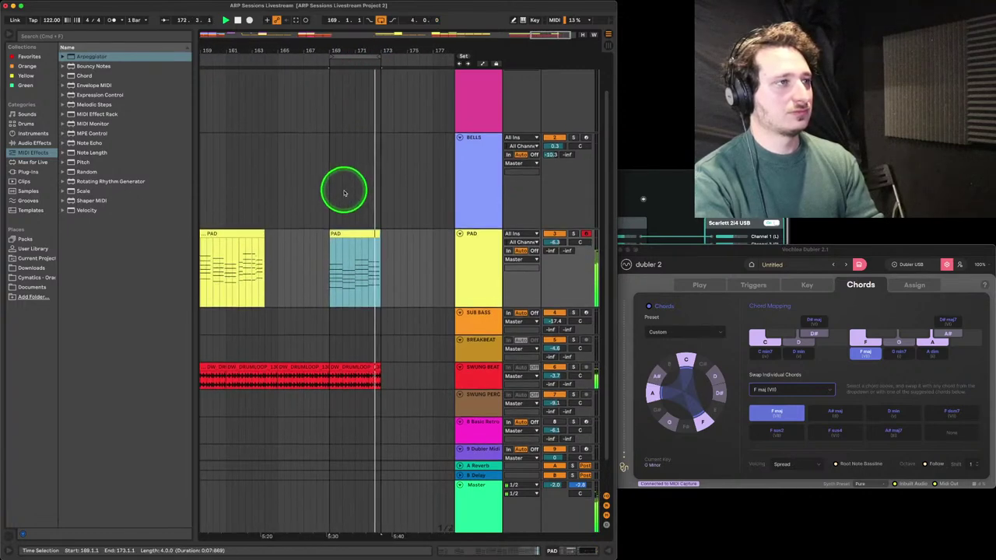
click(351, 235)
key(space)
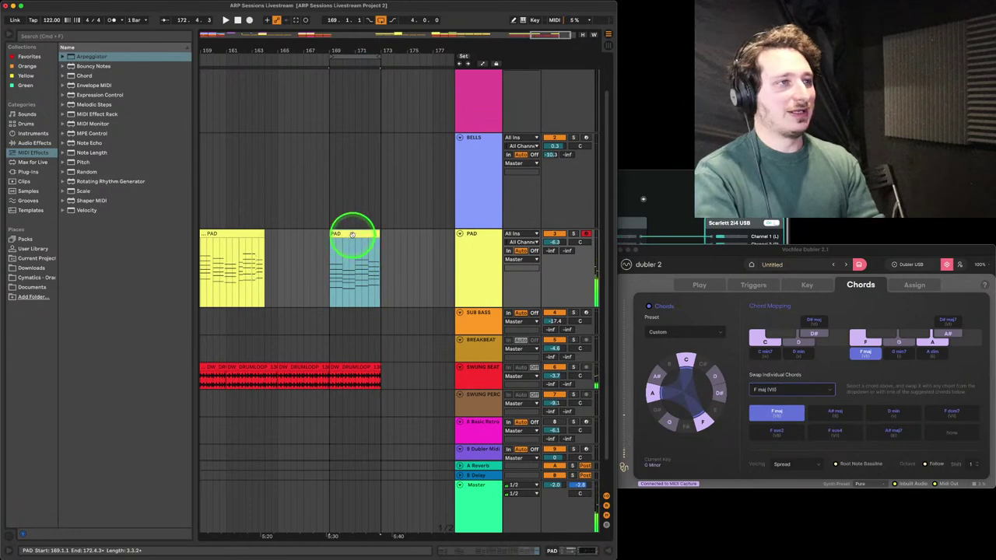
Compare the chord notes in the PAD clip at bar 169 with those in the earlier PAD clip at bar 136
scroll(351, 235, left, 1)
double_click(347, 239)
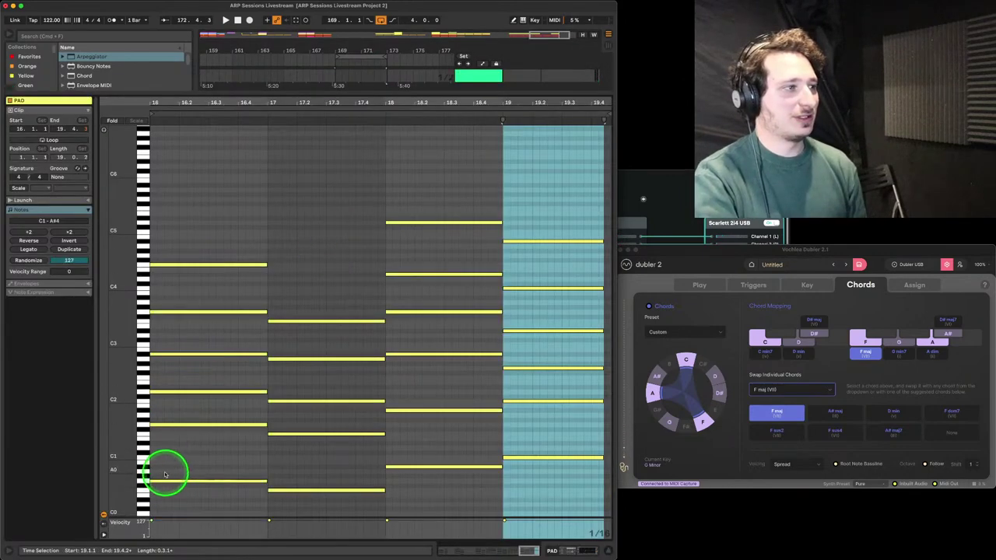
double_click(250, 92)
scroll(273, 163, left, 10)
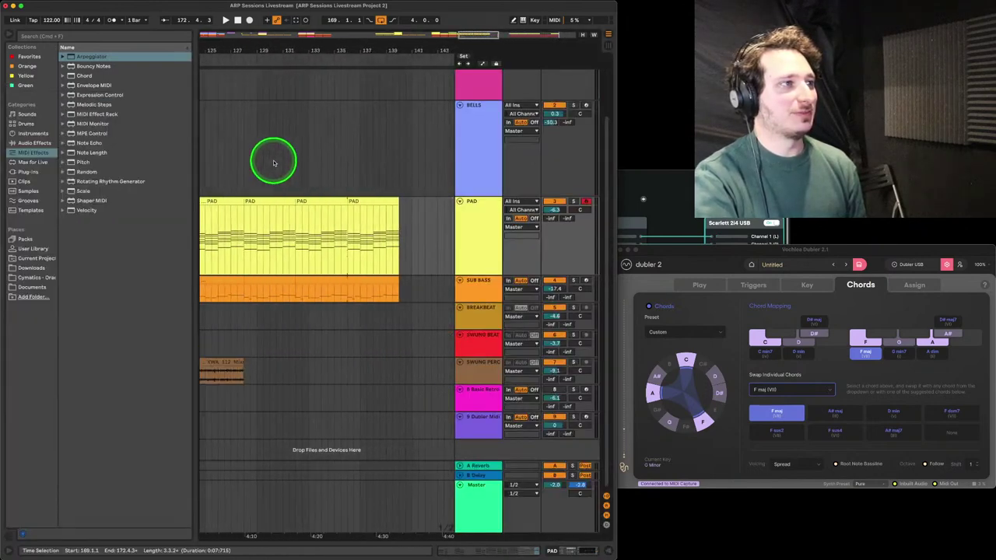
scroll(272, 161, right, 5)
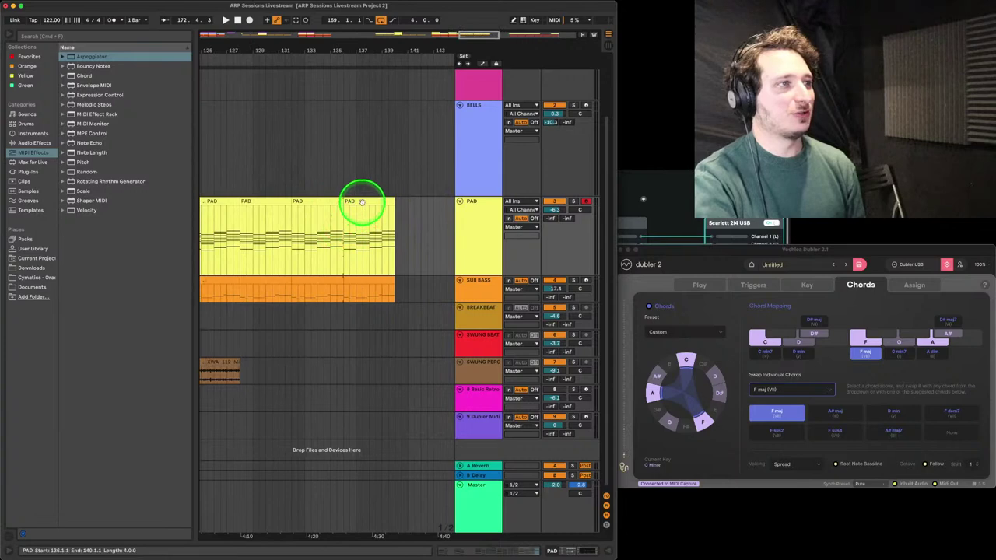
double_click(361, 202)
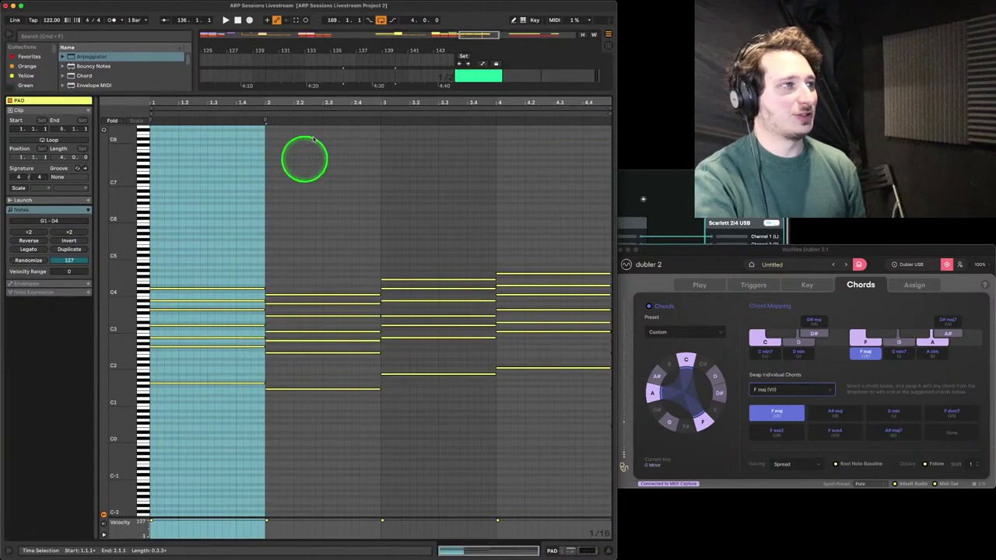
double_click(317, 95)
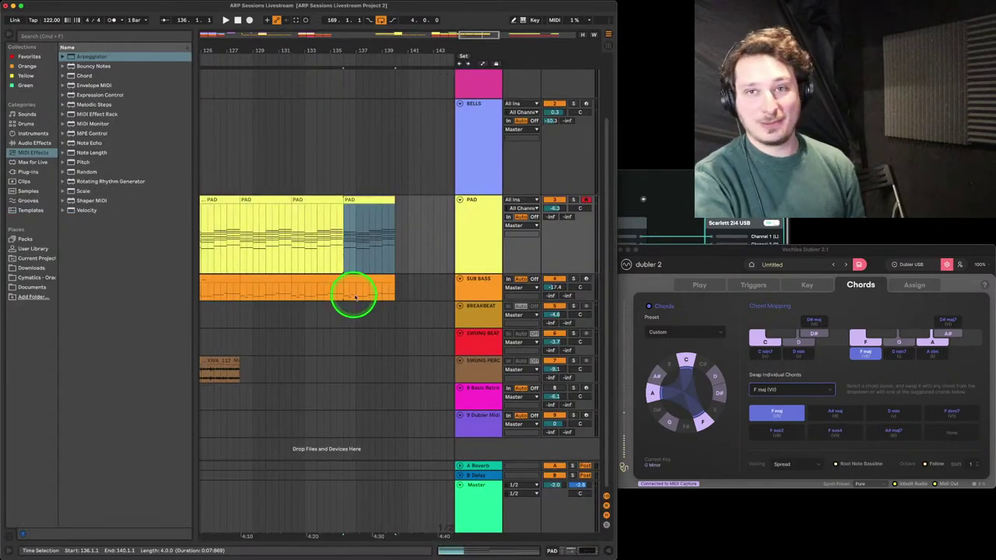
scroll(354, 296, right, 10)
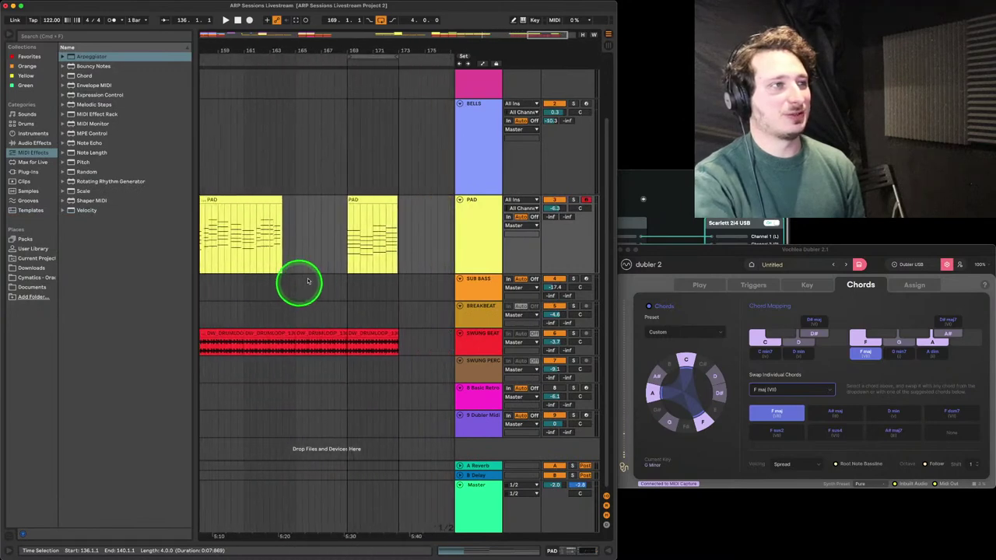
Copy the four-chord PAD clip onto the ARP LEAD track at bar 169 and solo ARP LEAD for playback
click(367, 200)
drag(368, 200, 367, 97)
click(514, 92)
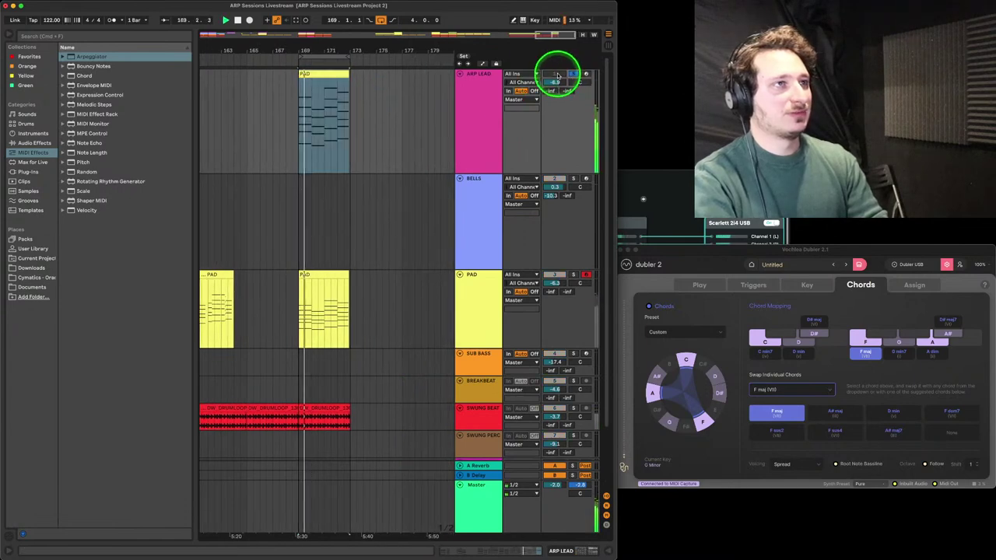
Set the ARP LEAD's Filter Cutoff to 352 Hz and solo the SWUNG BEAT track alongside it
click(465, 114)
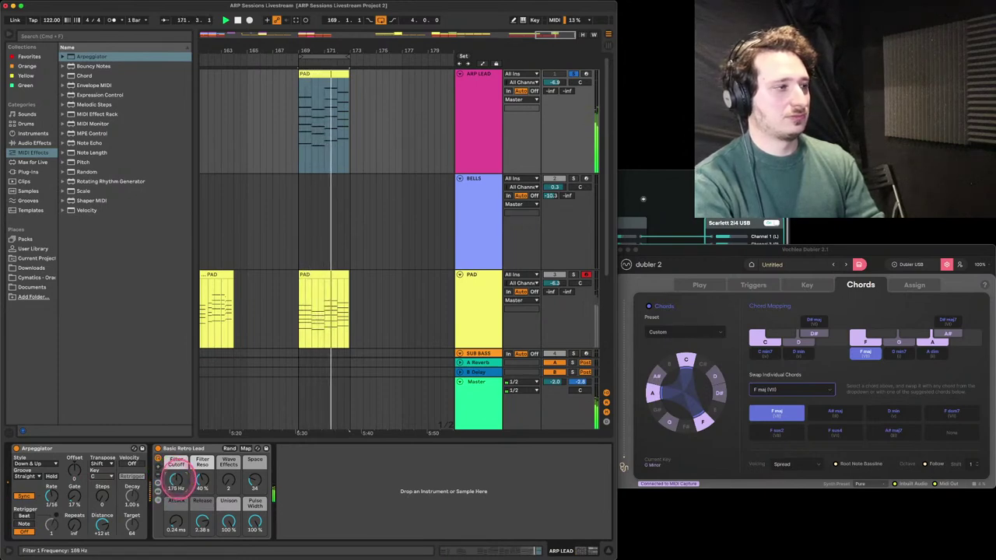
click(176, 455)
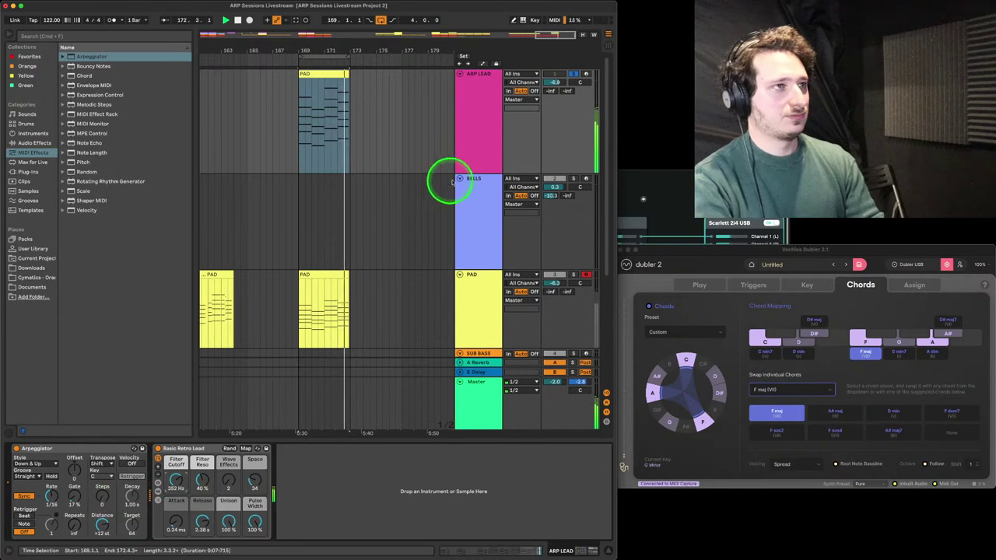
scroll(563, 272, down, 5)
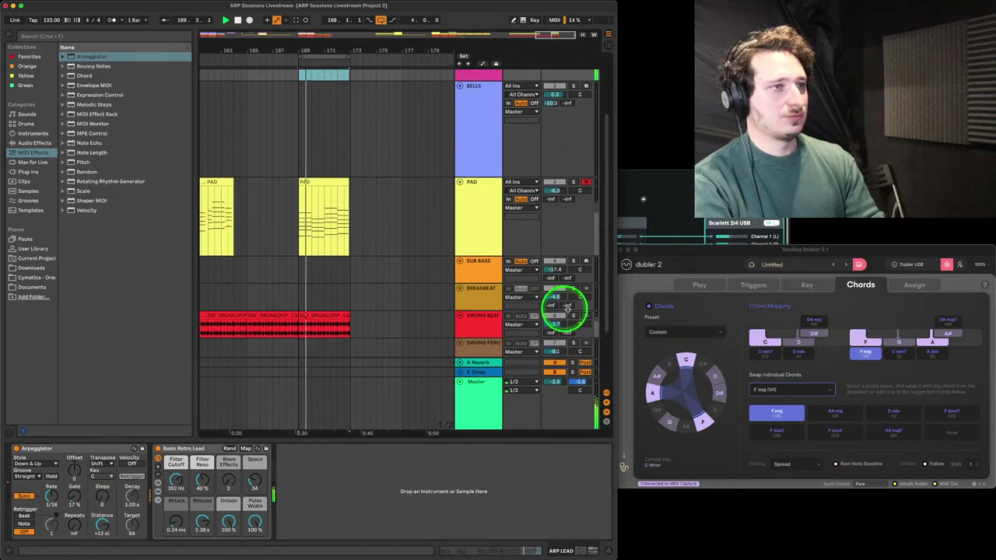
click(573, 316)
Set the groove of the ARP LEAD's Arpeggiator to Swing 16
scroll(478, 102, up, 5)
click(474, 110)
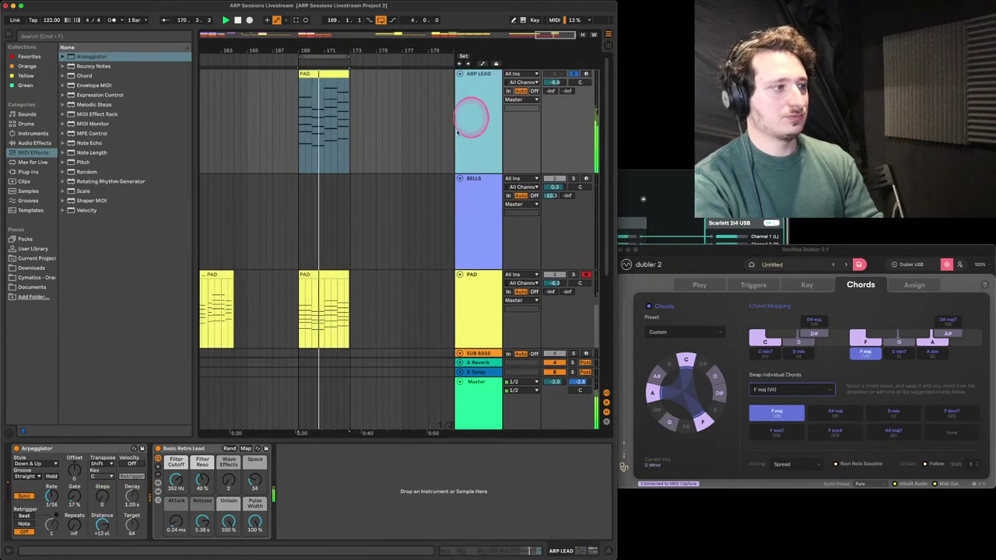
click(29, 476)
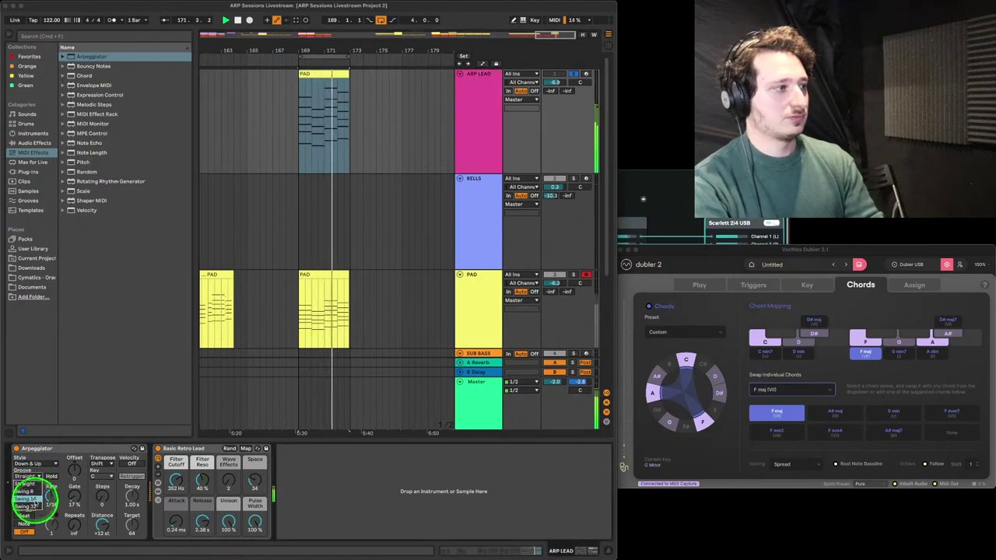
click(373, 287)
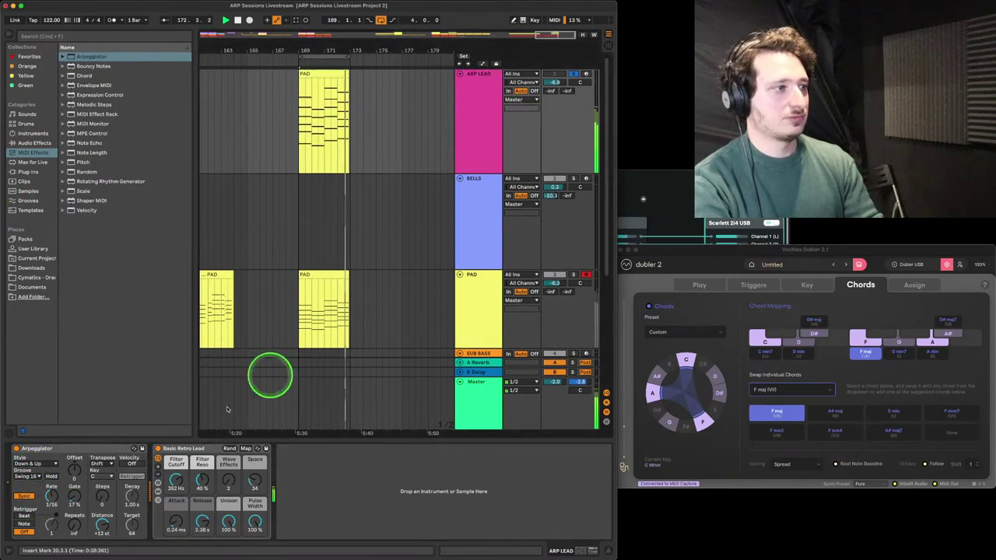
Shape the Basic Retro Lead during playback with Filter Cutoff 49.2 Hz, Filter Reso 30% and Space 91
drag(176, 480, 177, 483)
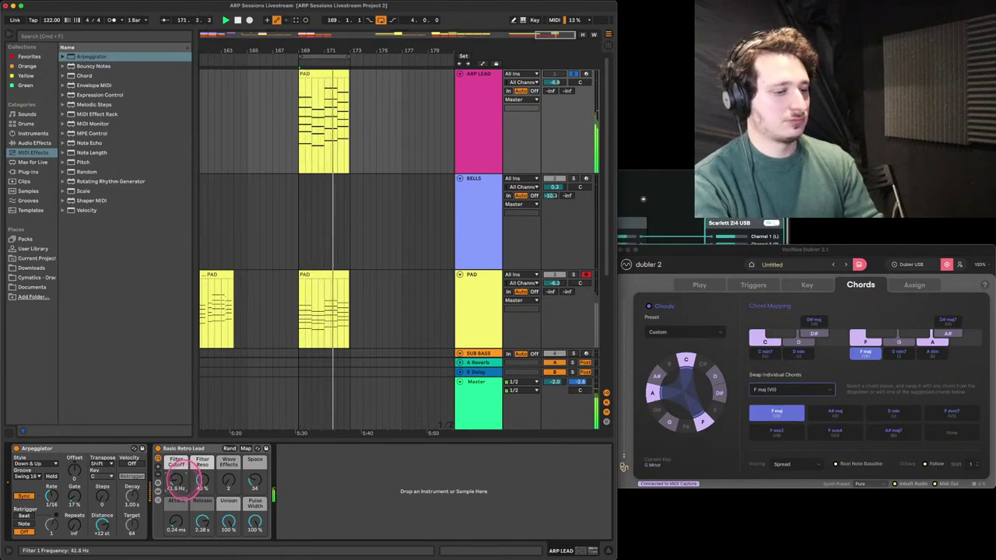
drag(176, 481, 187, 476)
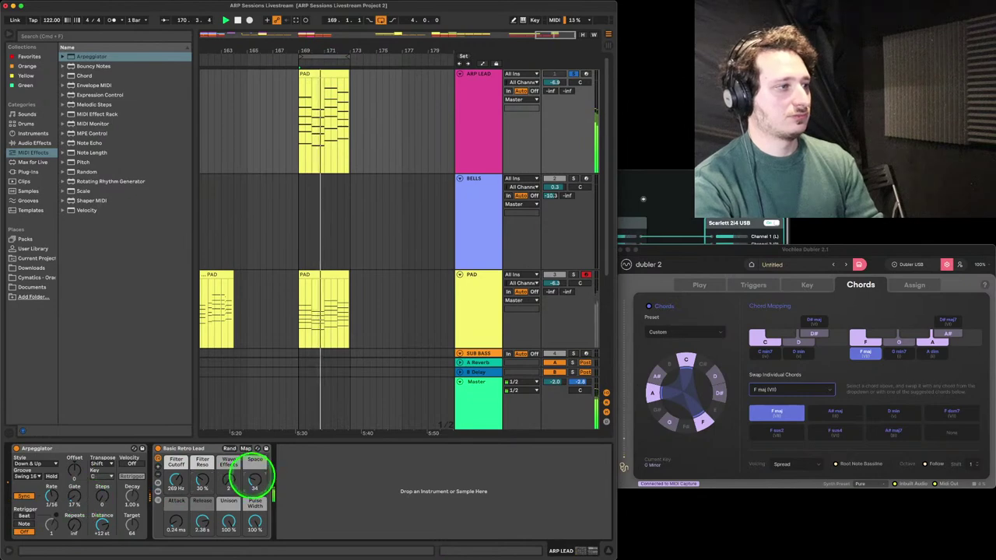
drag(178, 476, 177, 480)
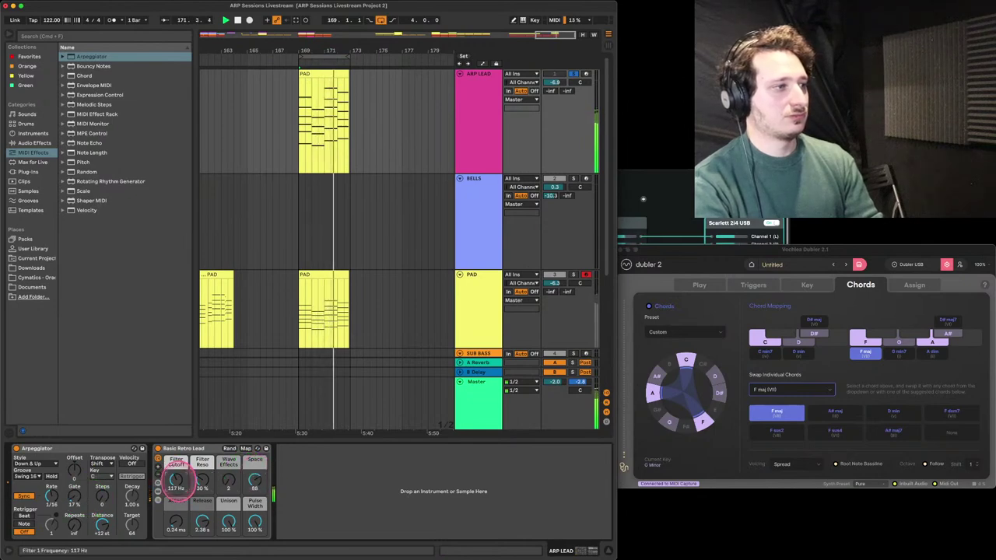
drag(177, 487, 176, 489)
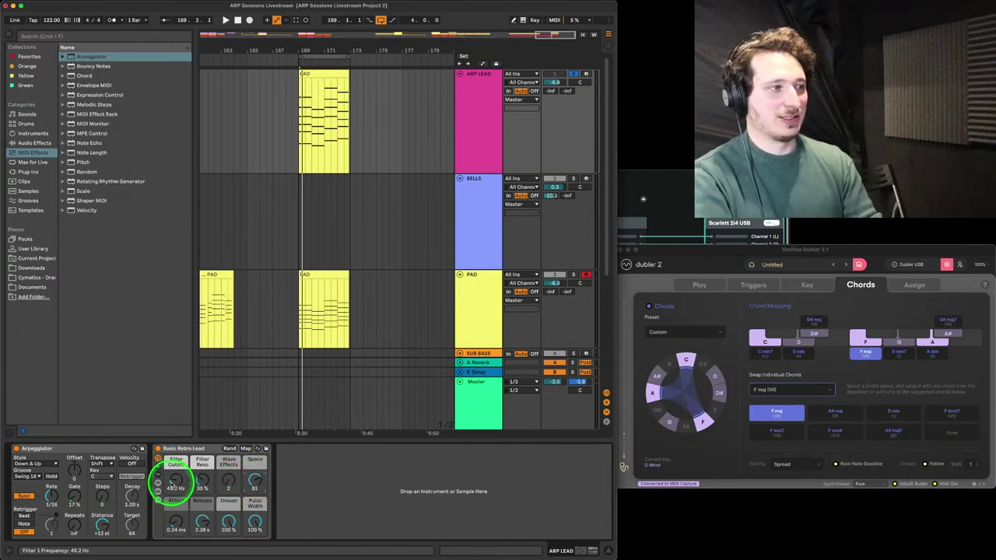
click(242, 393)
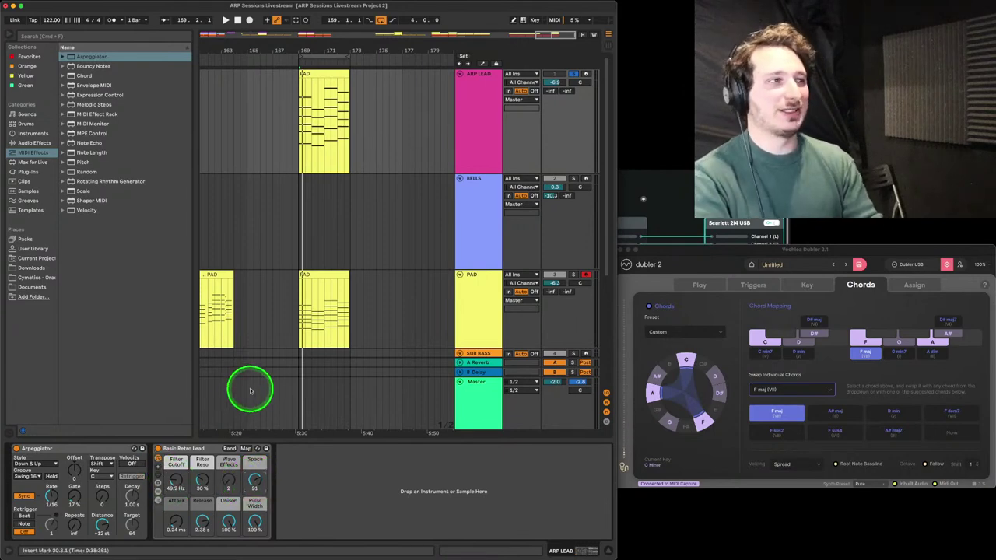
Copy the earlier SUB BASS clip to bar 169 beneath the PAD chords and solo the SUB BASS track during playback
key(space)
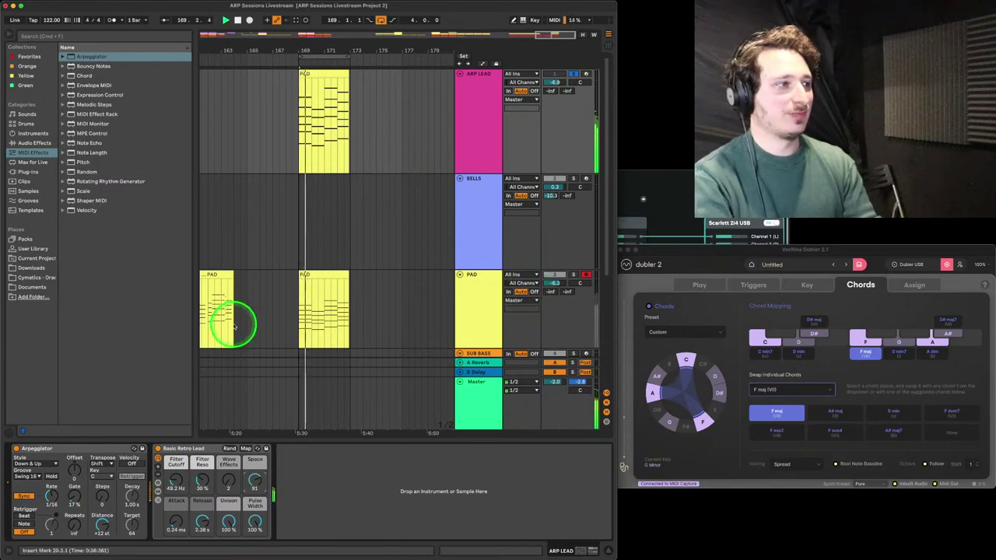
scroll(537, 357, down, 3)
scroll(537, 358, down, 3)
click(574, 270)
scroll(345, 235, up, 3)
scroll(345, 235, left, 3)
drag(340, 49, 345, 45)
click(221, 284)
drag(220, 284, 333, 307)
click(405, 298)
drag(405, 296, 401, 295)
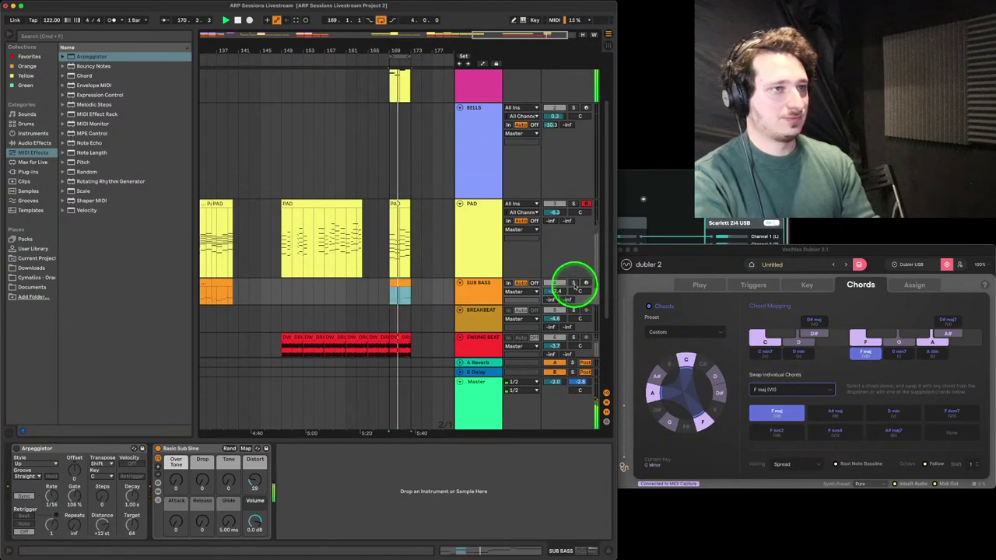
Examine the notes of the SUB BASS and ARP LEAD clips at bar 169, selecting the ARP LEAD clip's last chord
double_click(399, 286)
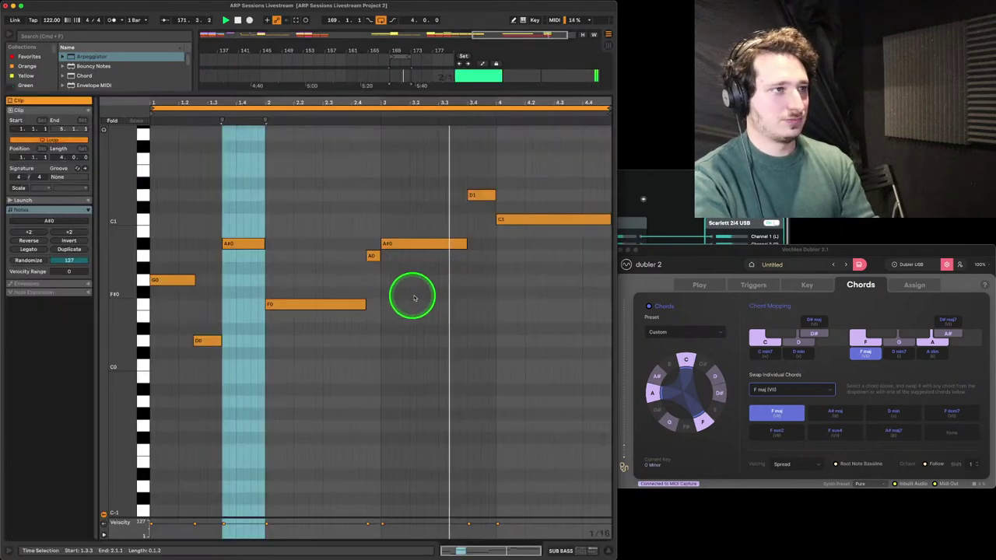
double_click(409, 93)
scroll(418, 189, up, 3)
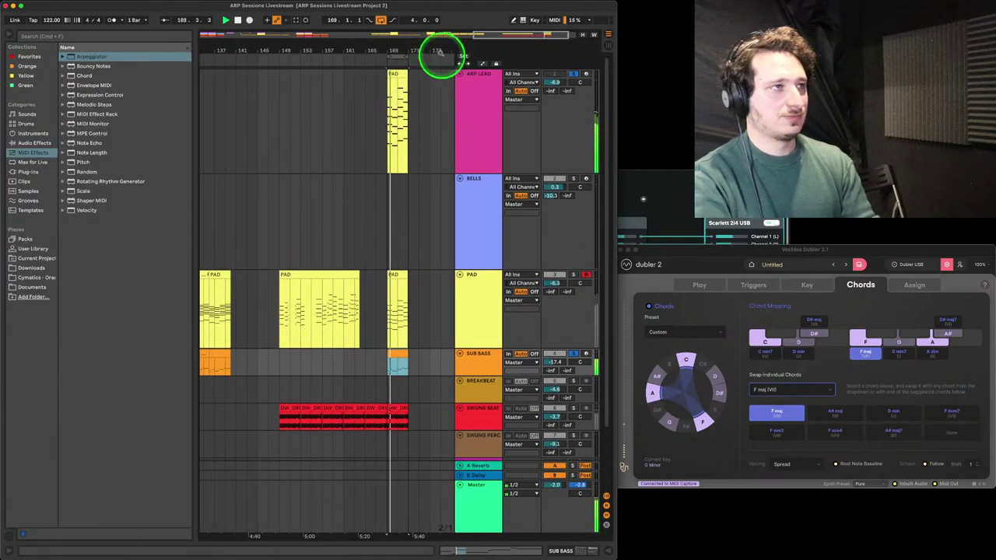
drag(411, 49, 414, 53)
double_click(373, 73)
drag(575, 218, 595, 467)
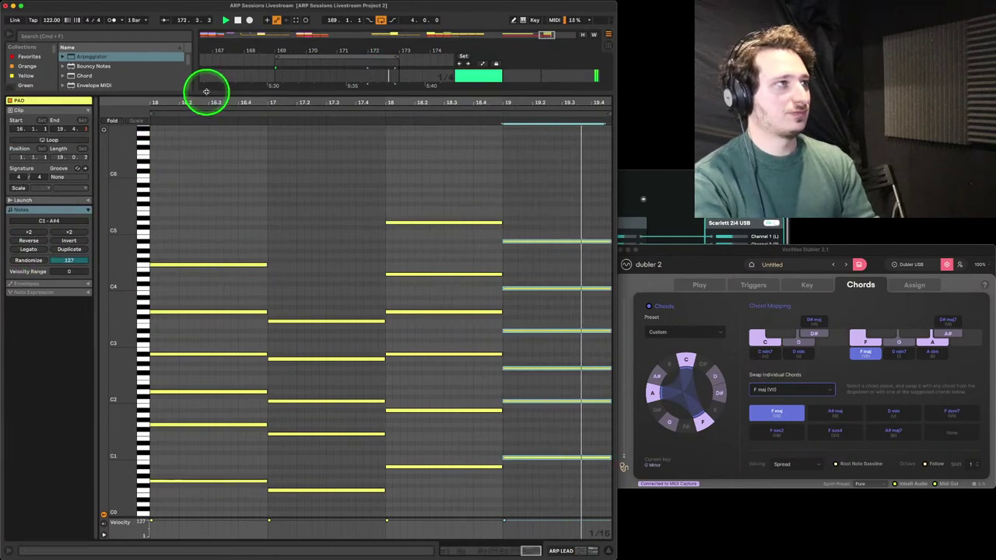
key(super+alt+l)
double_click(495, 120)
Set the Basic Retro Lead to Space 94, Filter Cutoff 20.0 Hz and Unison 69%, and the Arpeggiator's Gate to 97%
click(251, 481)
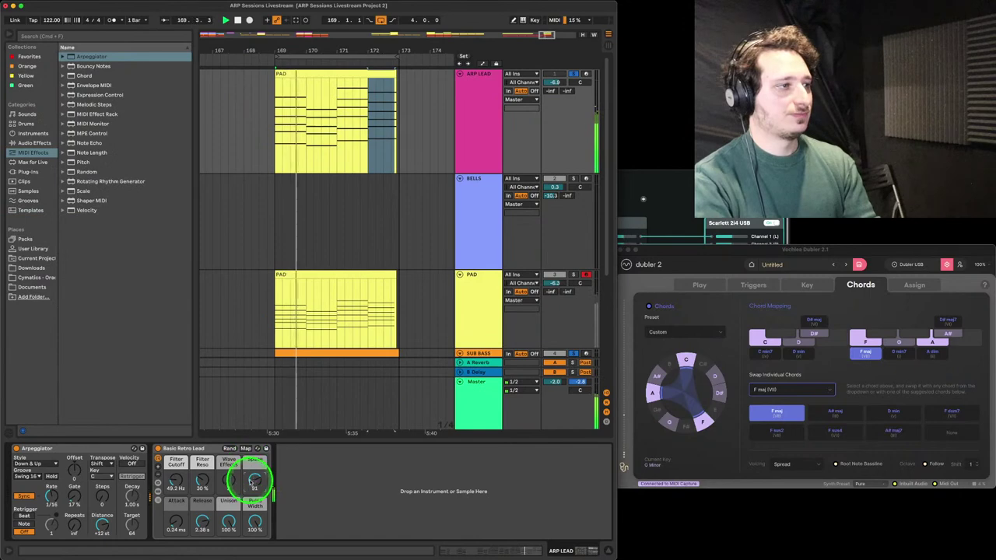
drag(177, 476, 178, 473)
drag(229, 523, 148, 518)
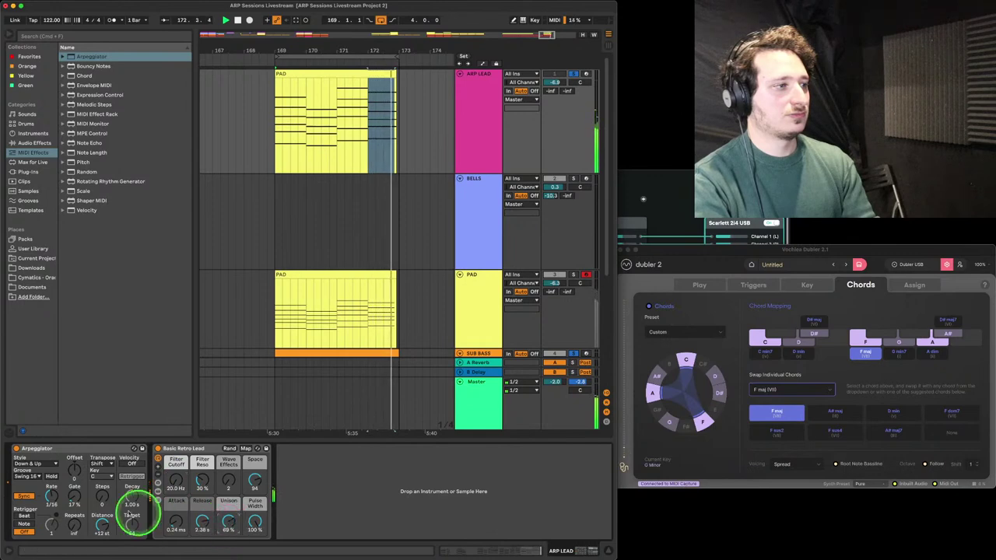
drag(77, 496, 75, 495)
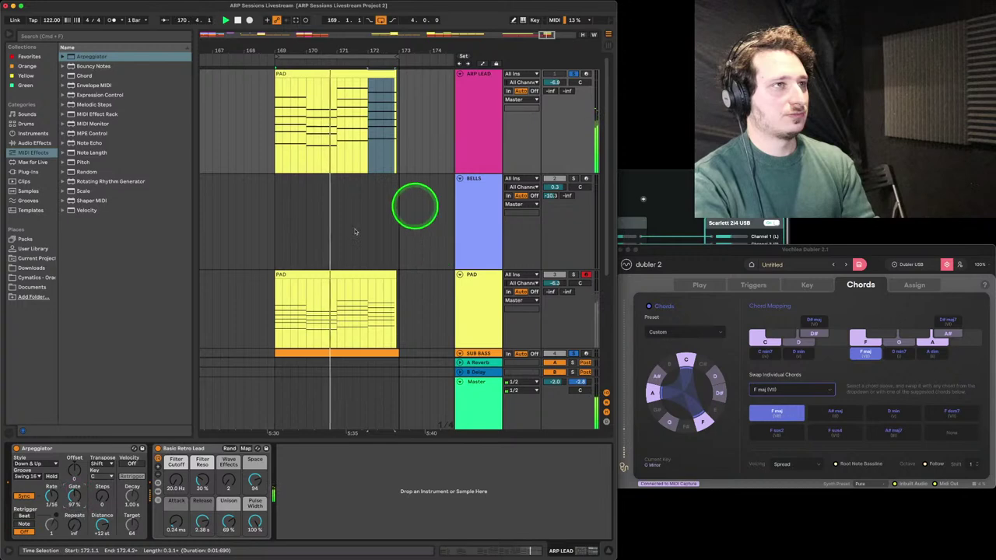
Set the Basic Retro Lead's Space to 62 and Unison to 0.0%, and sweep its Filter Cutoff up to 1.38 kHz
drag(255, 482, 254, 481)
drag(228, 518, 228, 521)
drag(180, 479, 177, 477)
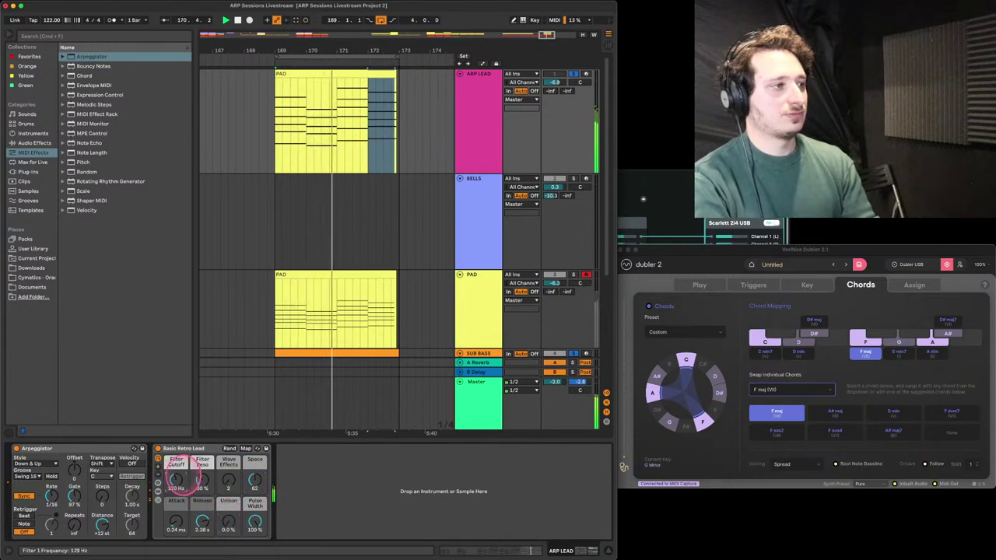
drag(177, 479, 176, 479)
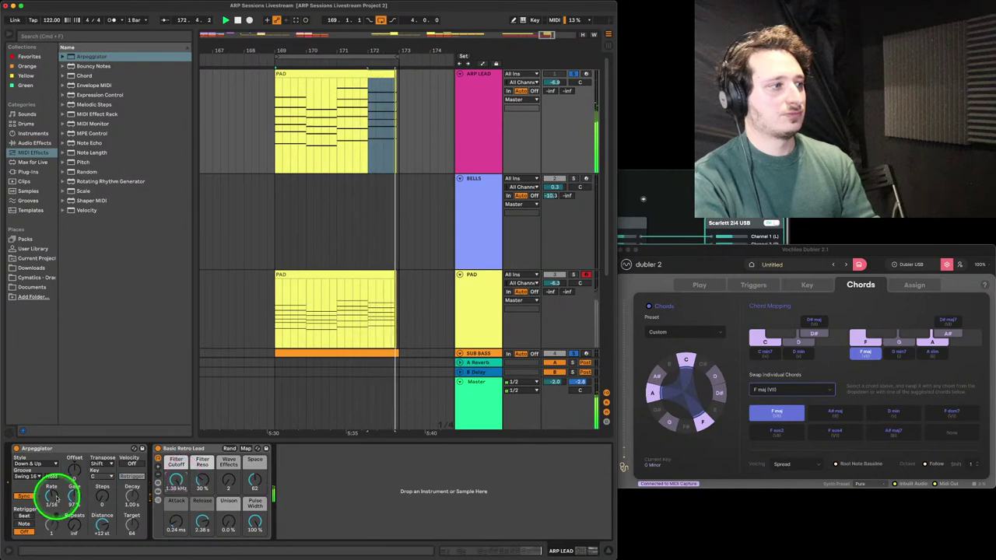
Set the Arpeggiator Rate to 1/128 and the Basic Retro Lead to Space 98 and Filter Cutoff 958 Hz
drag(177, 478, 176, 484)
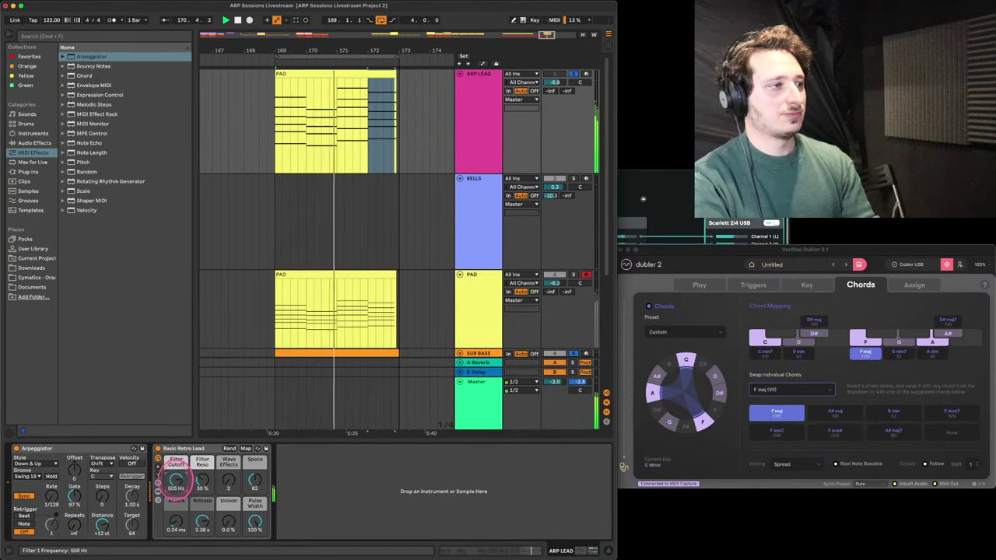
drag(255, 480, 255, 470)
drag(176, 479, 177, 481)
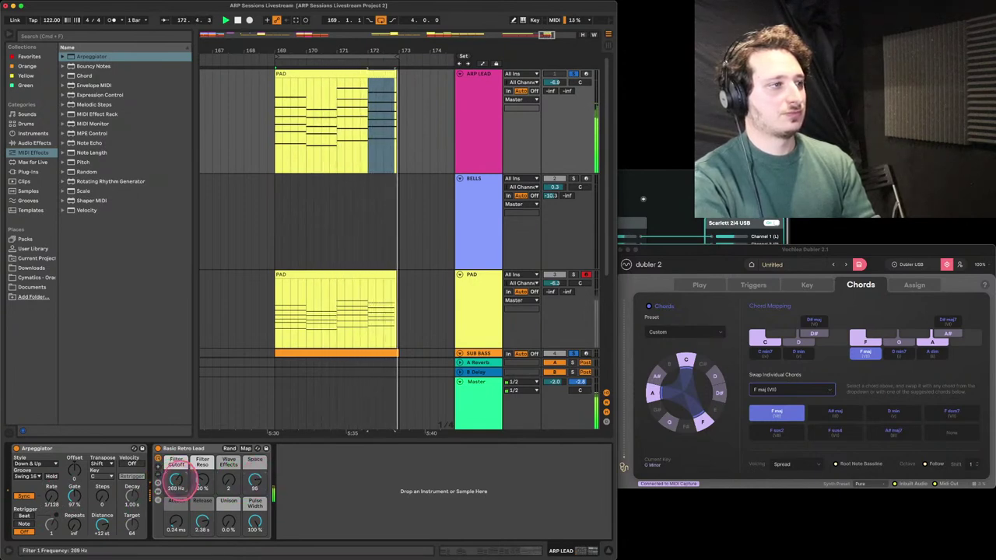
Lower the A#0 note at beat 3.1 of the SUB BASS clip at bar 169 to D#0 and audition it
click(373, 331)
scroll(373, 335, down, 2)
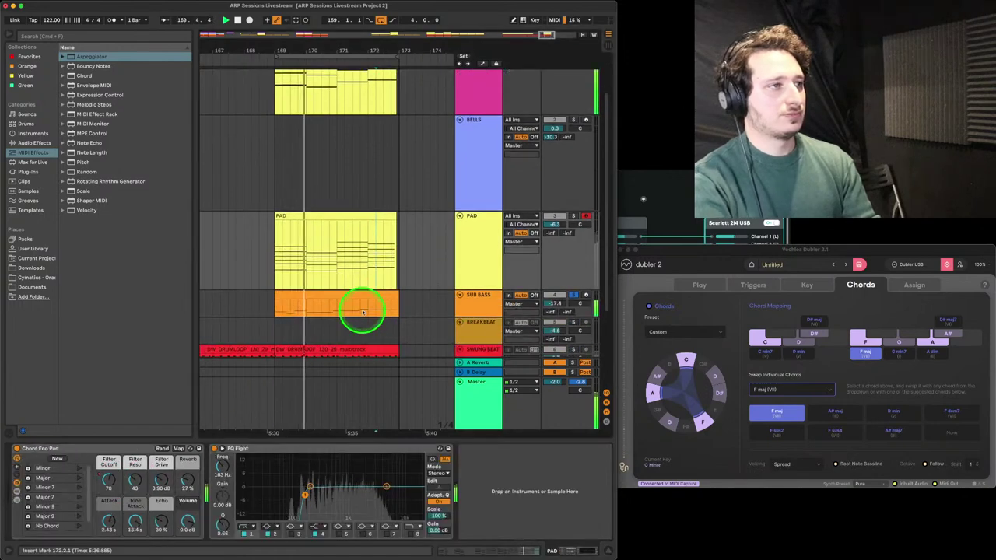
double_click(328, 300)
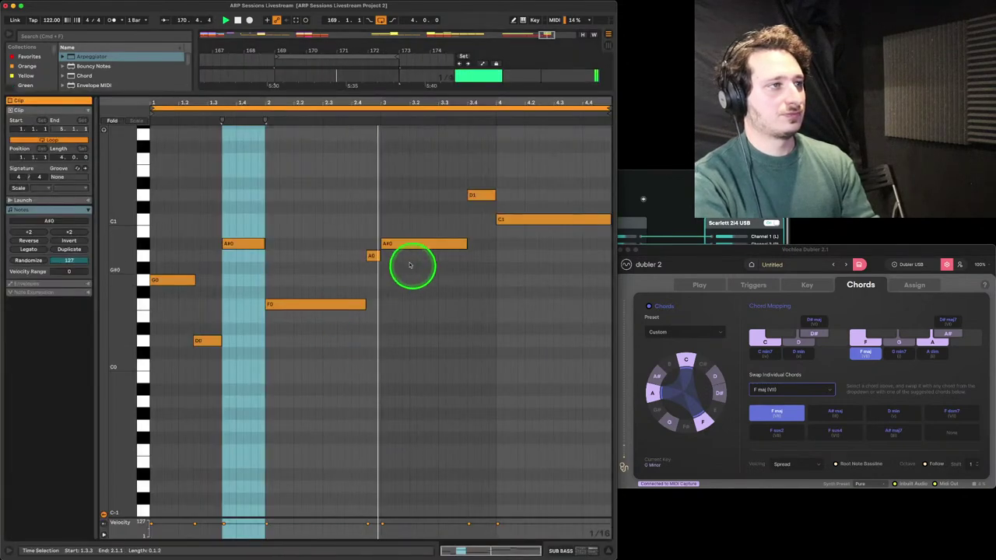
drag(402, 242, 399, 328)
key(space)
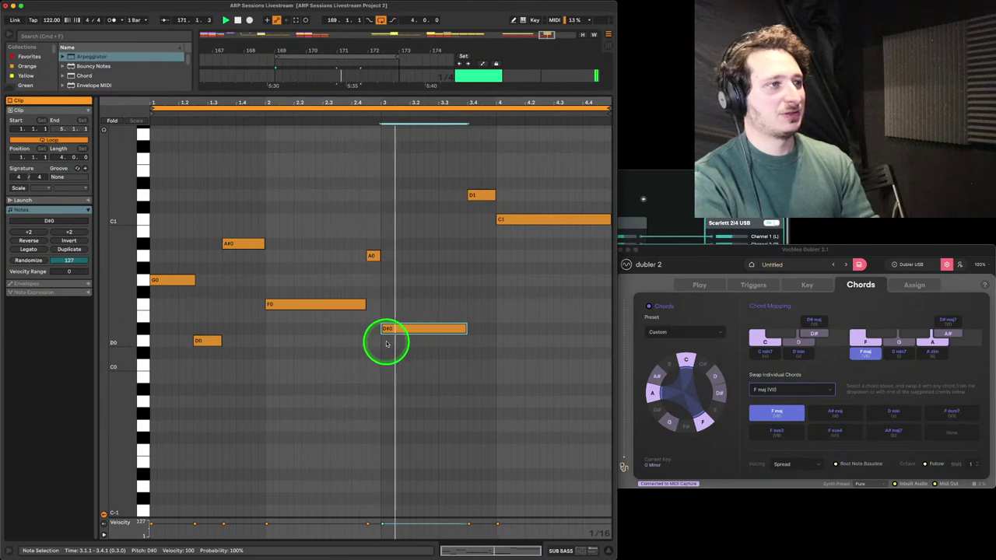
double_click(470, 94)
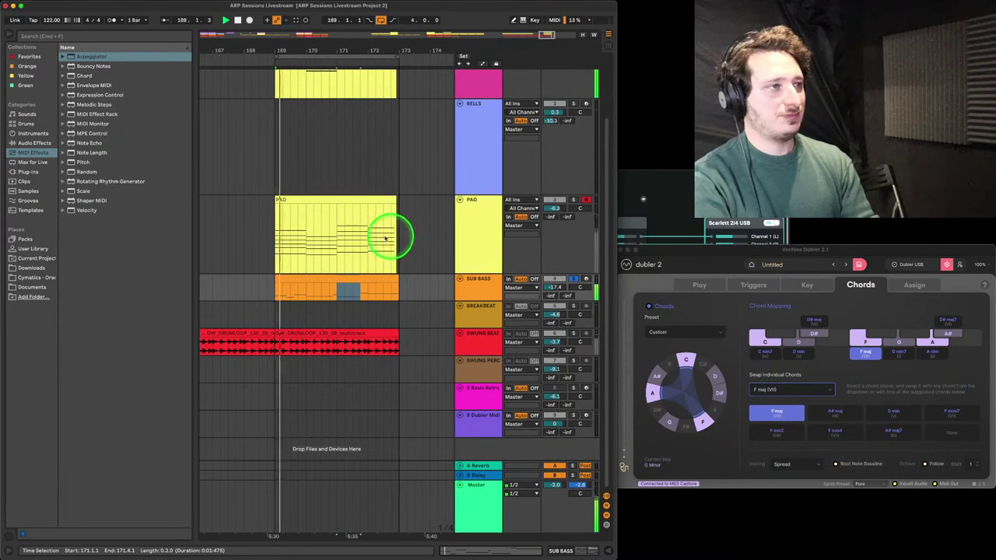
Set the ARP LEAD's Arpeggiator to Rate 1/128, Gate 100% and Steps 1 after trying a 1/64 rate
click(490, 167)
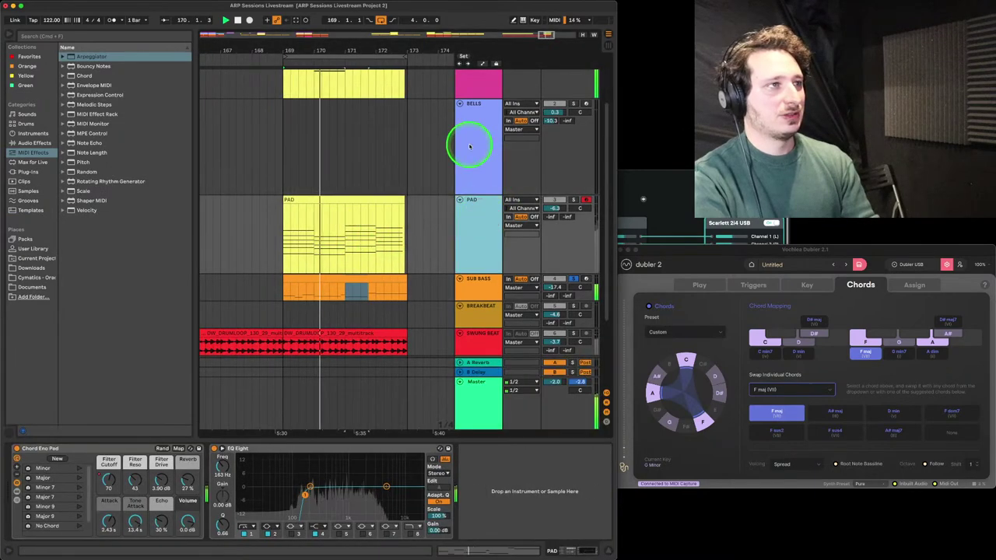
scroll(467, 147, up, 3)
click(466, 142)
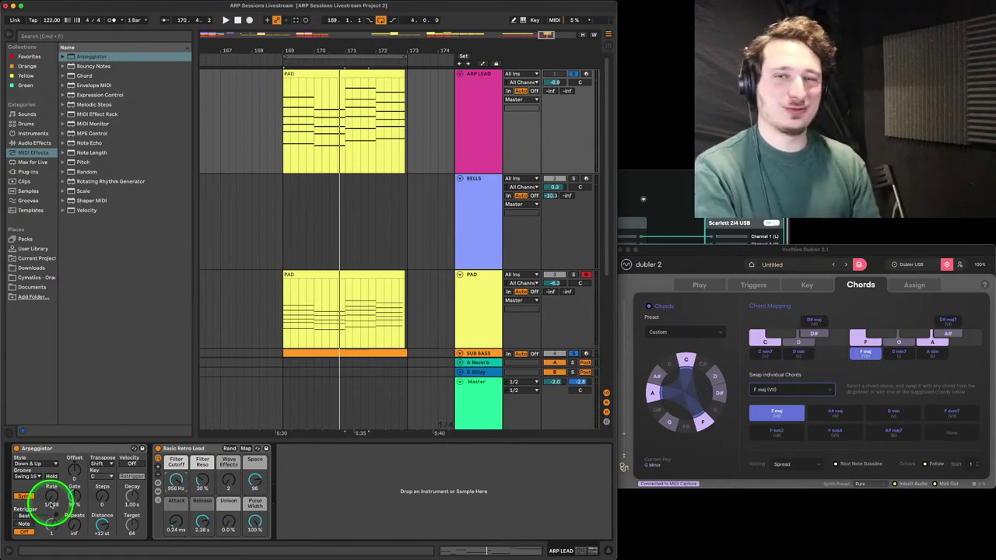
drag(54, 505, 52, 508)
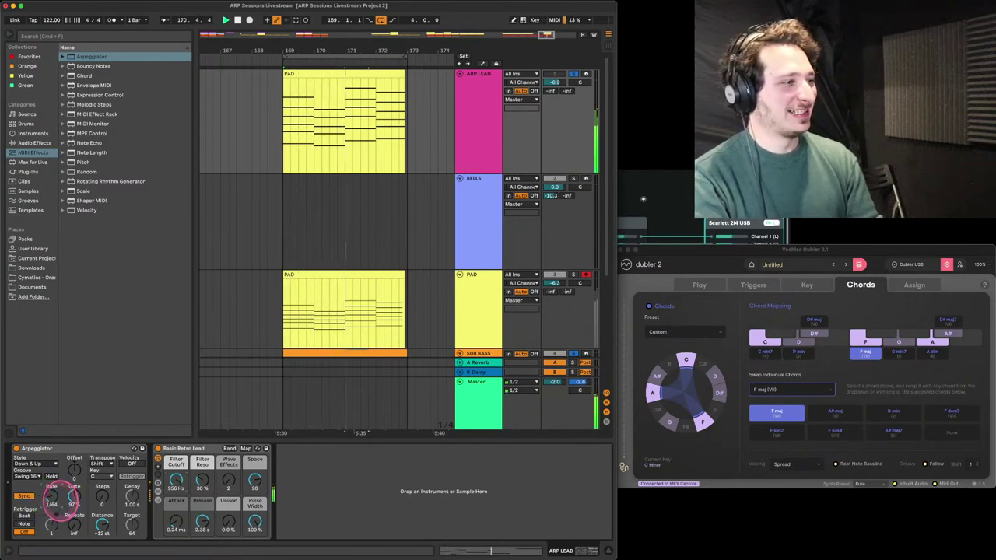
drag(74, 497, 75, 502)
click(101, 492)
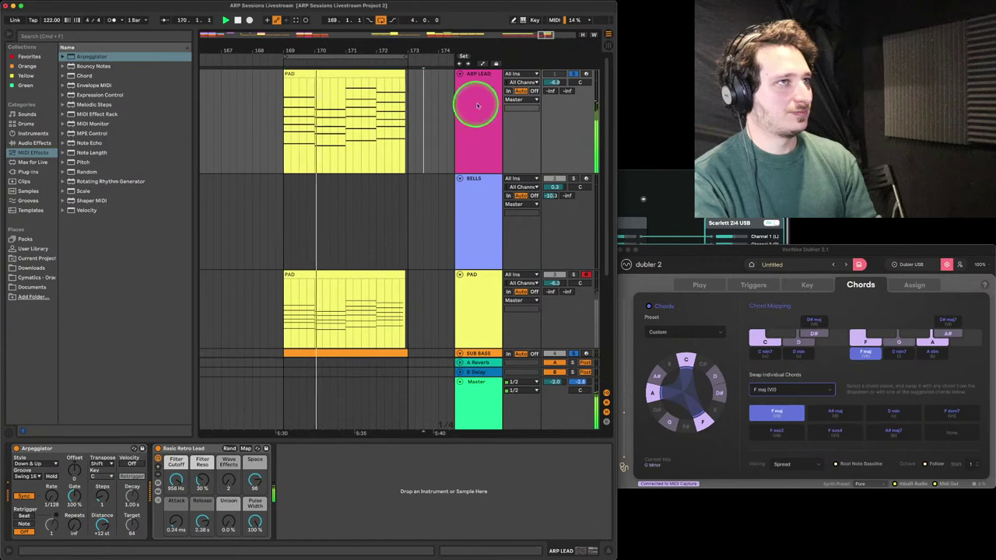
Lower the PAD track's volume to -10.7 dB and clear the track solos to play the full mix
click(574, 275)
drag(555, 285, 561, 285)
scroll(554, 285, down, 4)
click(573, 201)
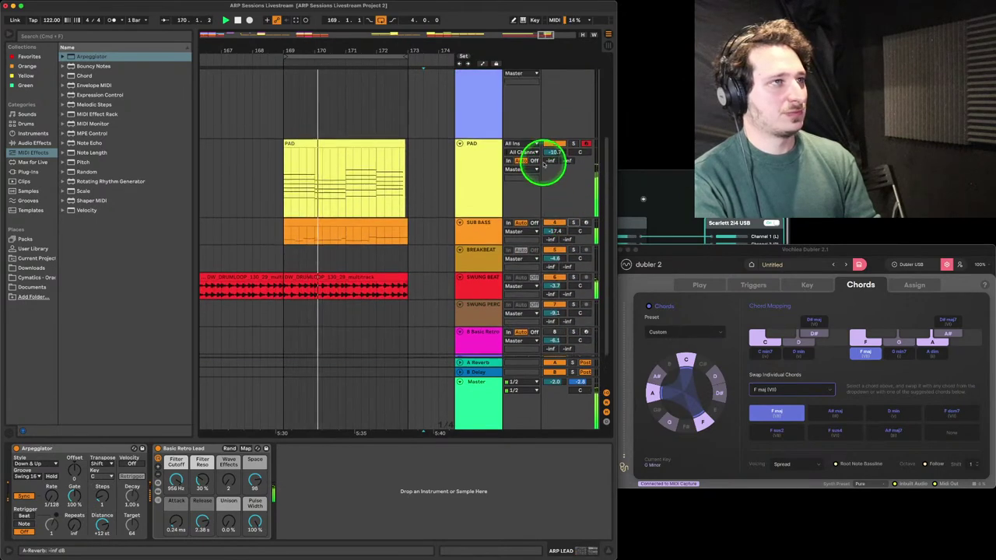
Set the Space of the ARP LEAD's Basic Retro Lead to 0
scroll(545, 148, up, 4)
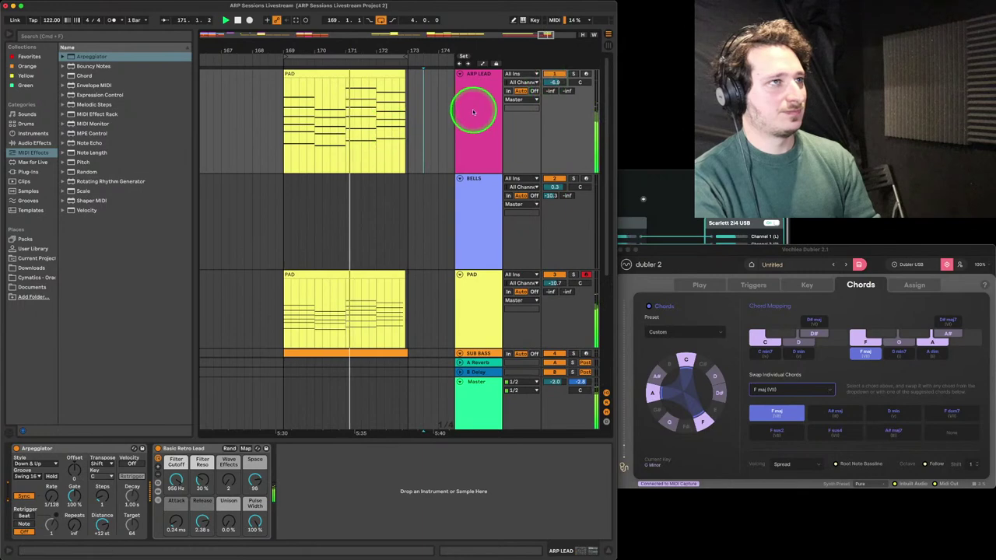
click(256, 482)
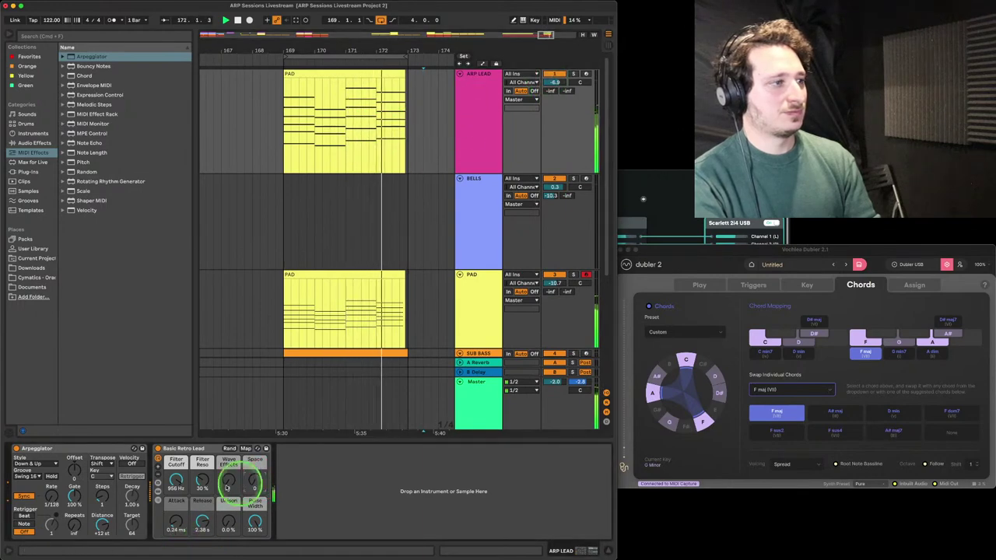
Set the Rate of the ARP LEAD's Arpeggiator to 1/16 and its Gate to 124%
mouse_move(51, 501)
mouse_down()
mouse_move(84, 493)
mouse_move(44, 500)
mouse_move(53, 496)
mouse_up()
click(72, 495)
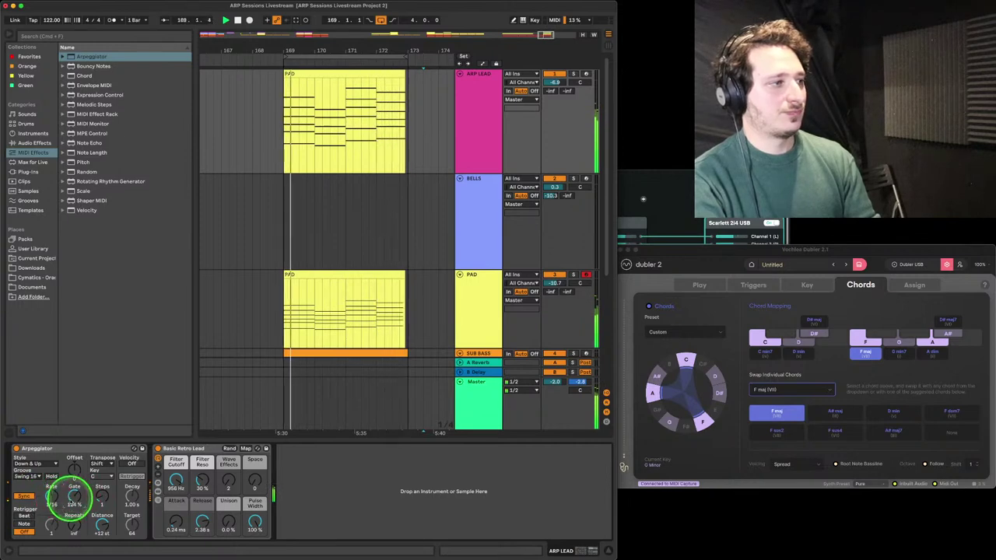
Set the Filter Cutoff of the PAD track's Chord Eno Pad to 44
click(471, 288)
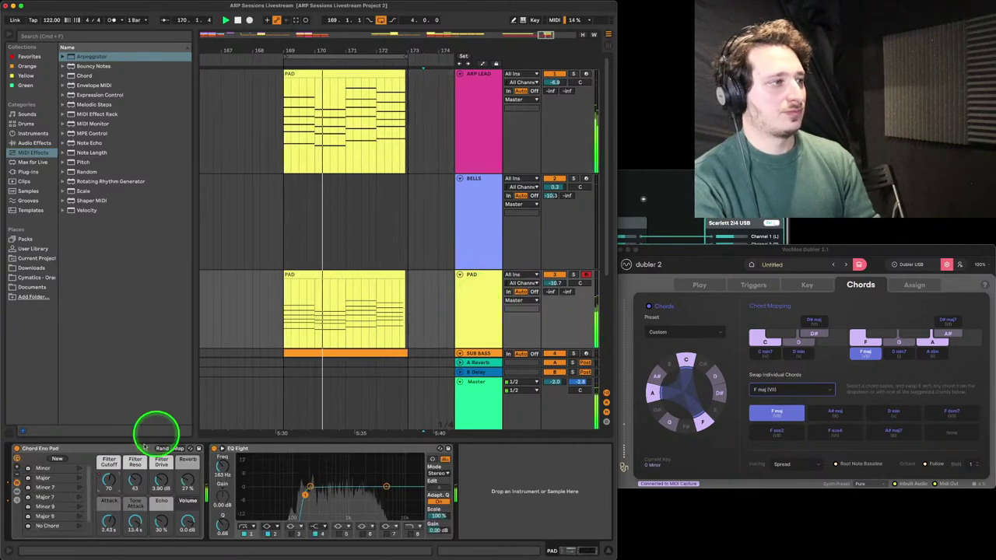
drag(110, 475, 117, 478)
click(304, 350)
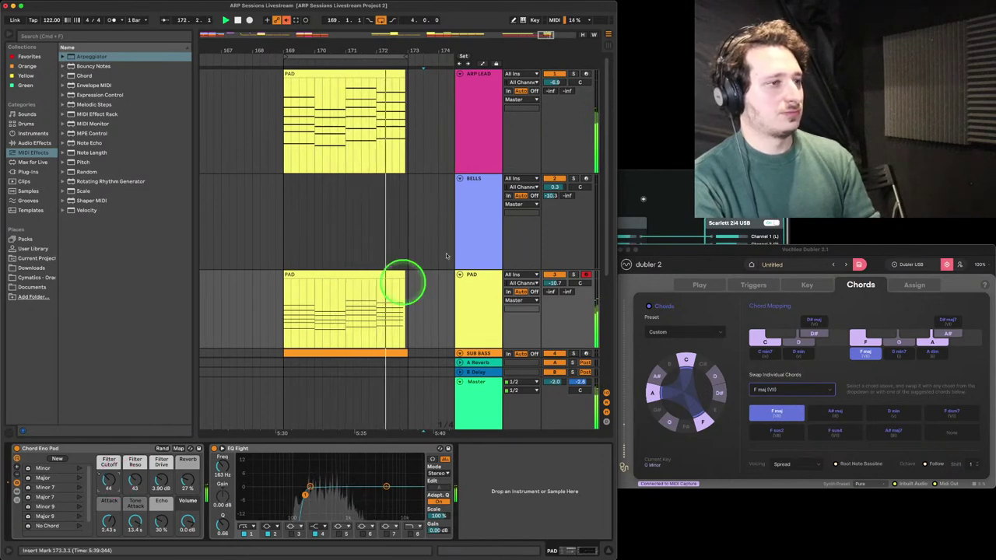
Set the ARP LEAD's Basic Retro Lead to a 200 Hz Filter Cutoff and a Space of 103, and stop playback
click(473, 145)
drag(175, 480, 176, 483)
drag(255, 480, 255, 475)
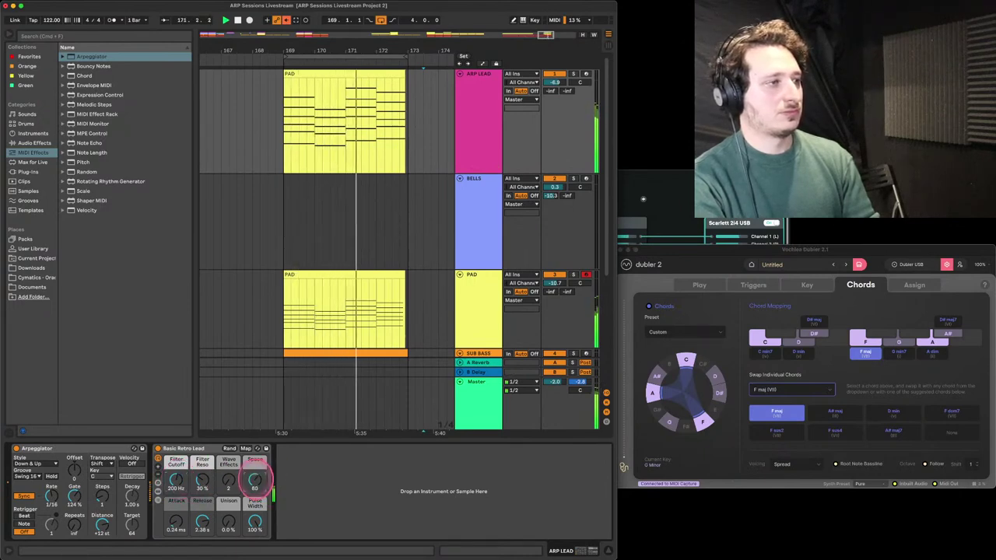
drag(284, 49, 277, 42)
scroll(260, 174, left, 8)
key(space)
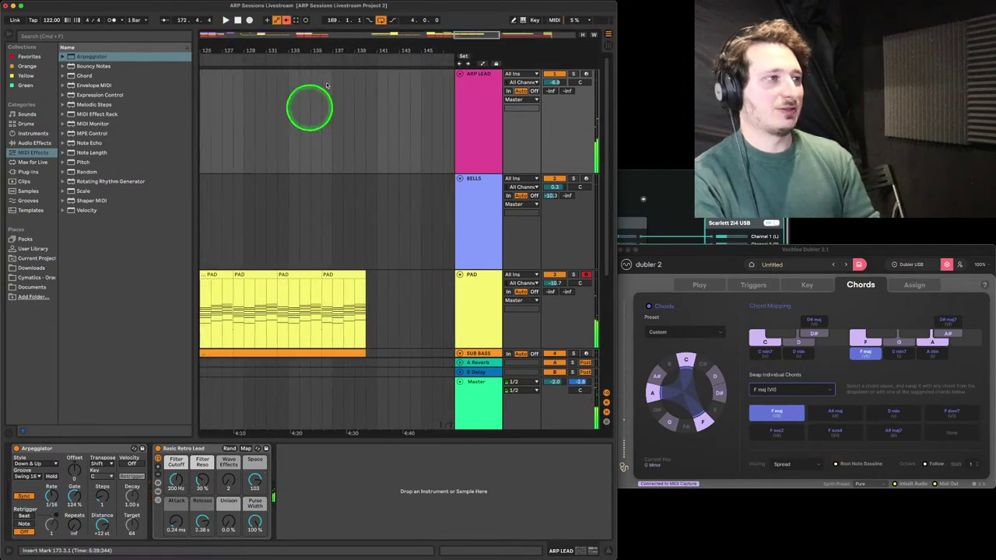
Play the arrangement from bar 112 and mute the BELLS track
drag(362, 44, 362, 48)
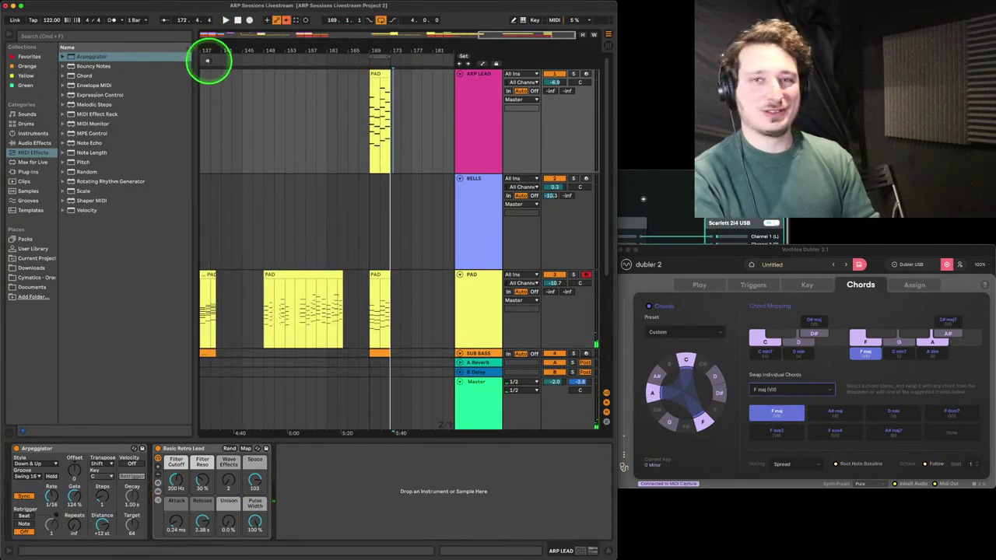
scroll(271, 192, left, 10)
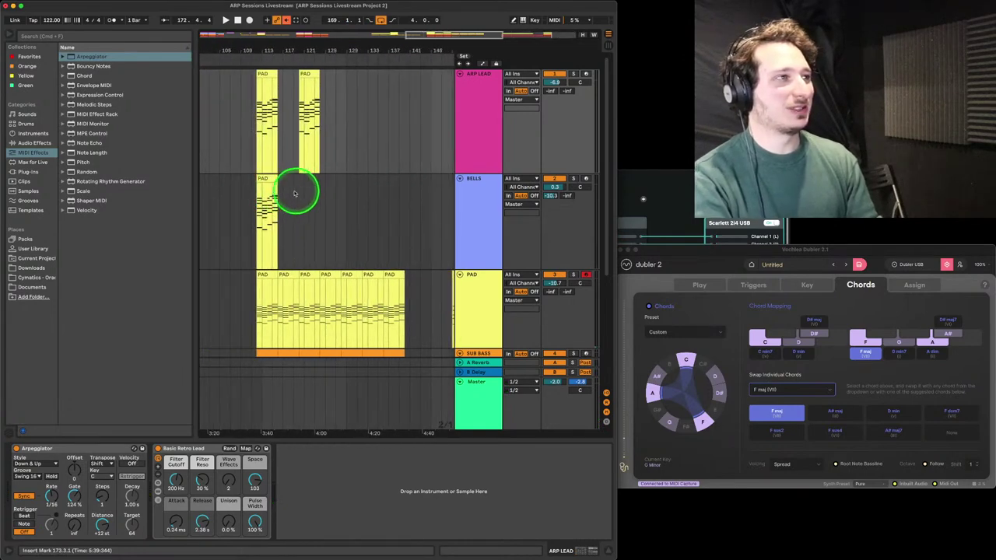
click(263, 219)
key(space)
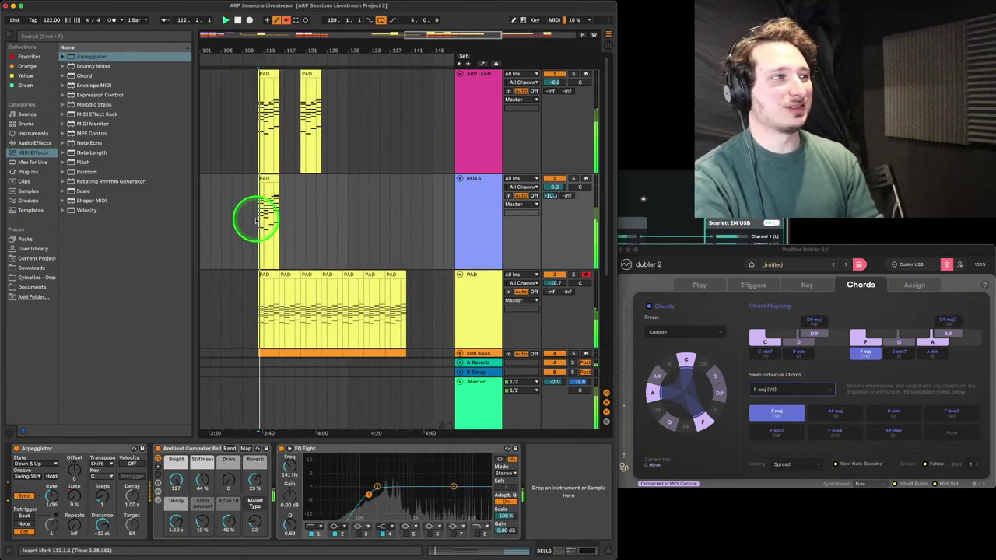
click(481, 139)
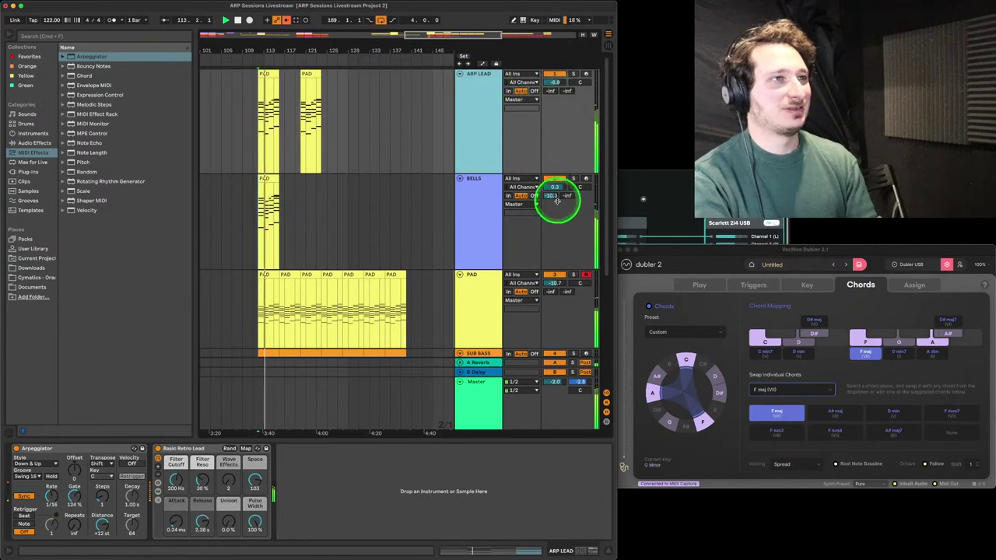
click(554, 179)
Loop the ARP LEAD clip at bar 112 and set its Gate to 127%, Filter Cutoff to 175 Hz and Space to 35
click(477, 139)
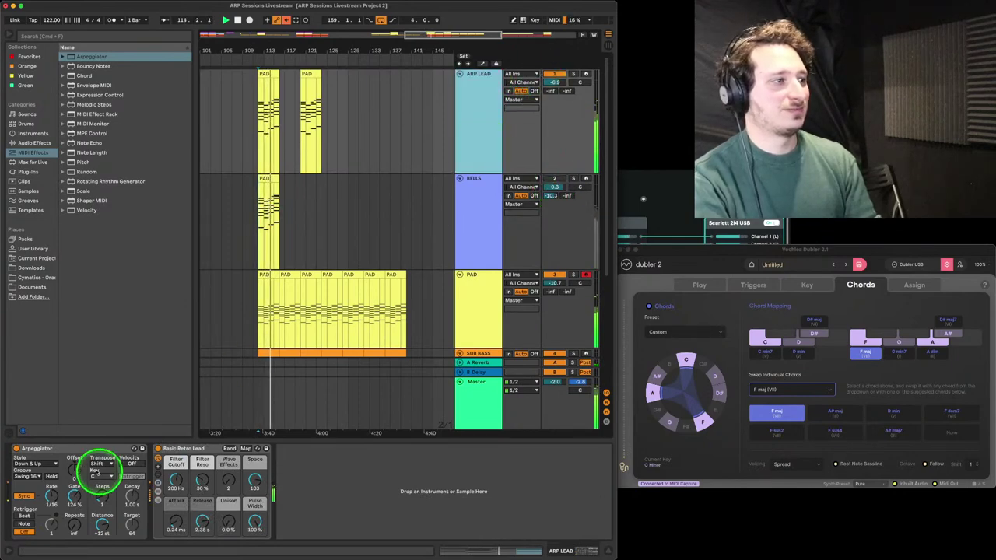
click(177, 480)
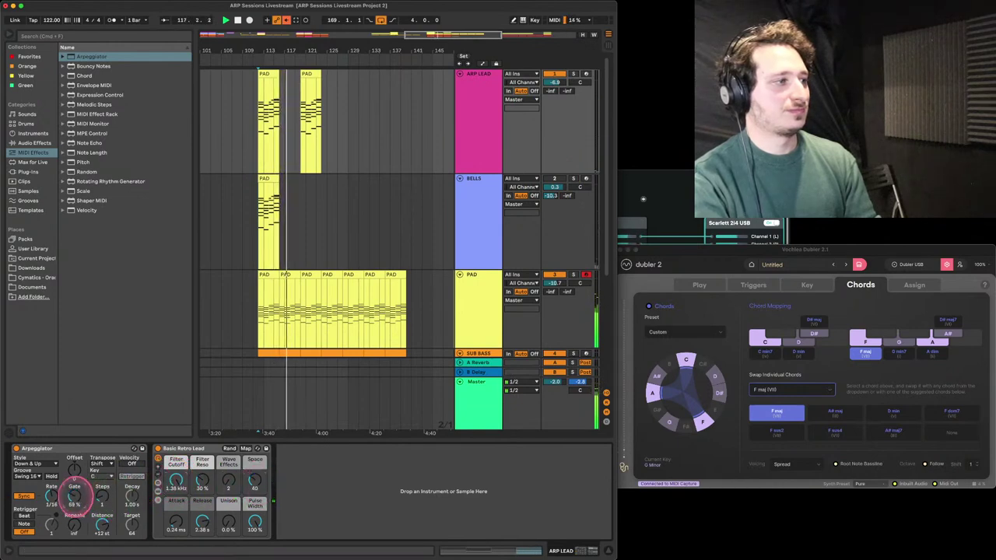
click(261, 74)
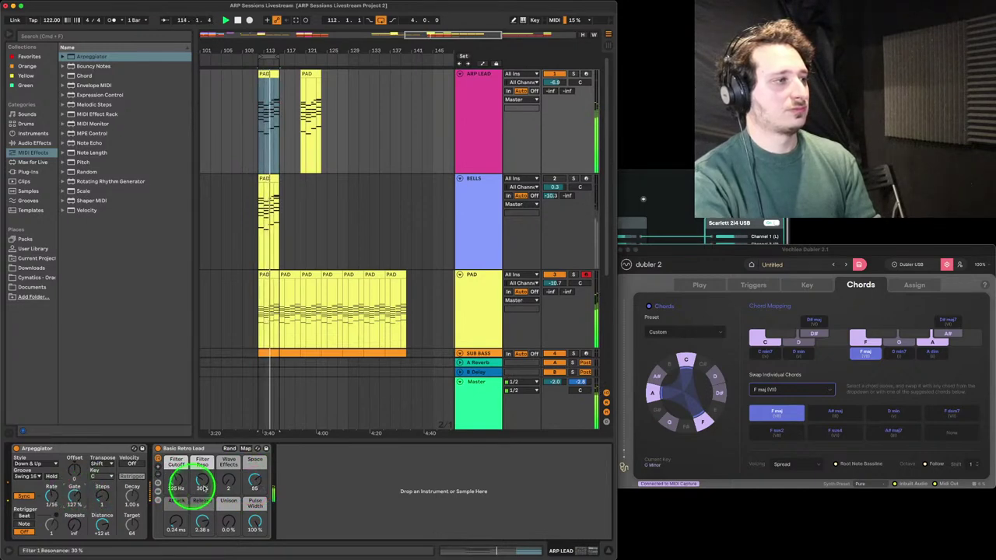
drag(255, 483, 255, 487)
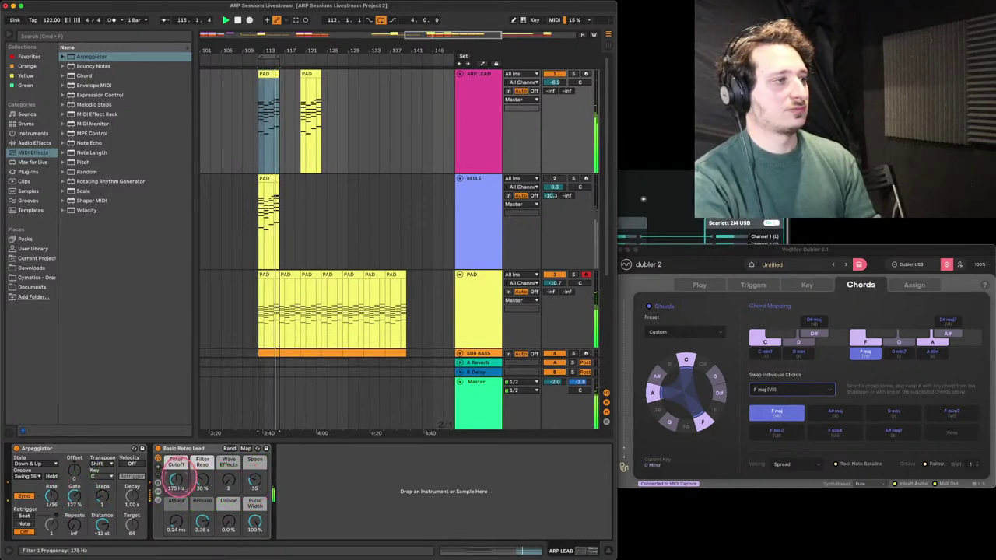
Lower the Filter Cutoff of the PAD track's Chord Eno Pad to 30
click(461, 216)
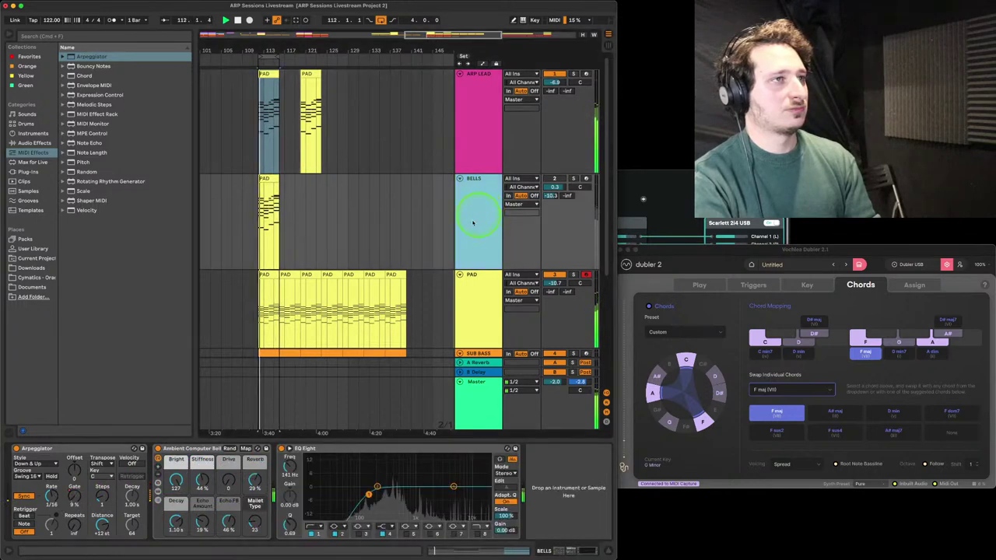
click(471, 278)
click(109, 484)
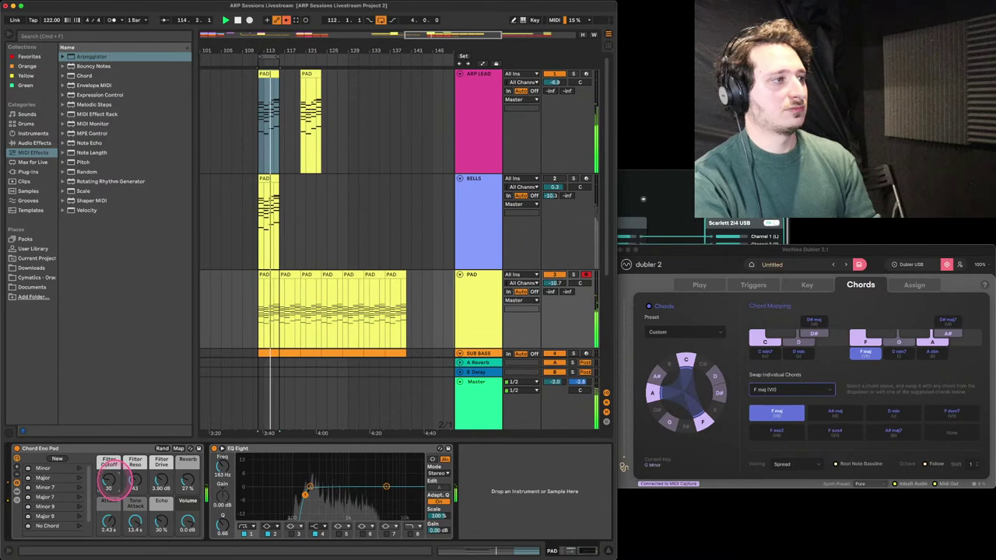
click(454, 320)
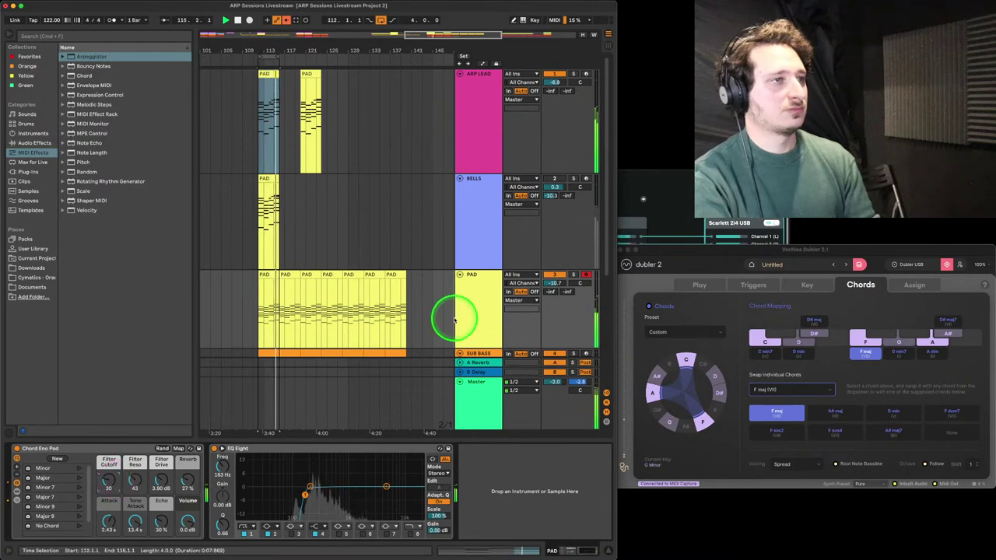
Sweep the Filter Cutoff of the ARP LEAD's Basic Retro Lead and leave it at 208 Hz
scroll(473, 345, down, 5)
scroll(407, 223, up, 5)
click(470, 133)
click(150, 510)
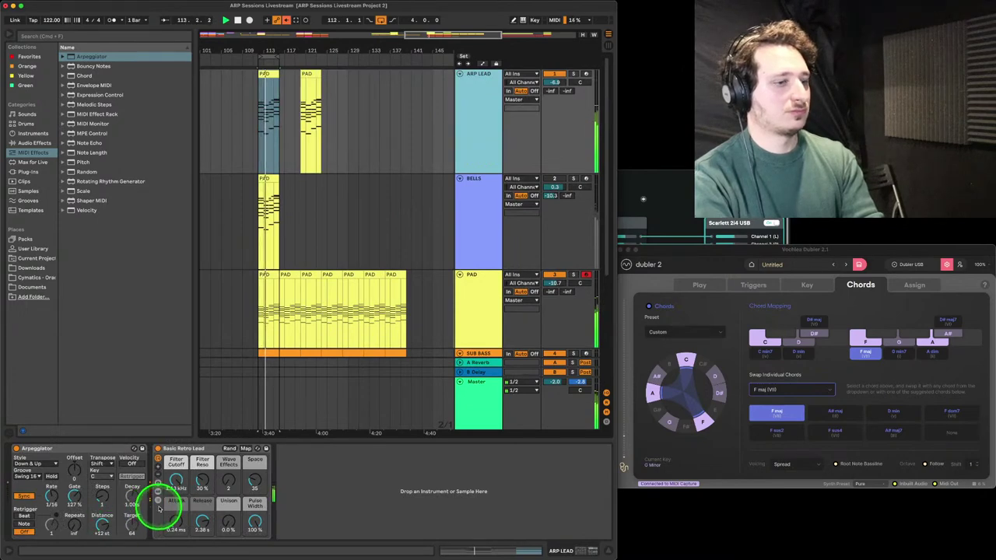
click(176, 481)
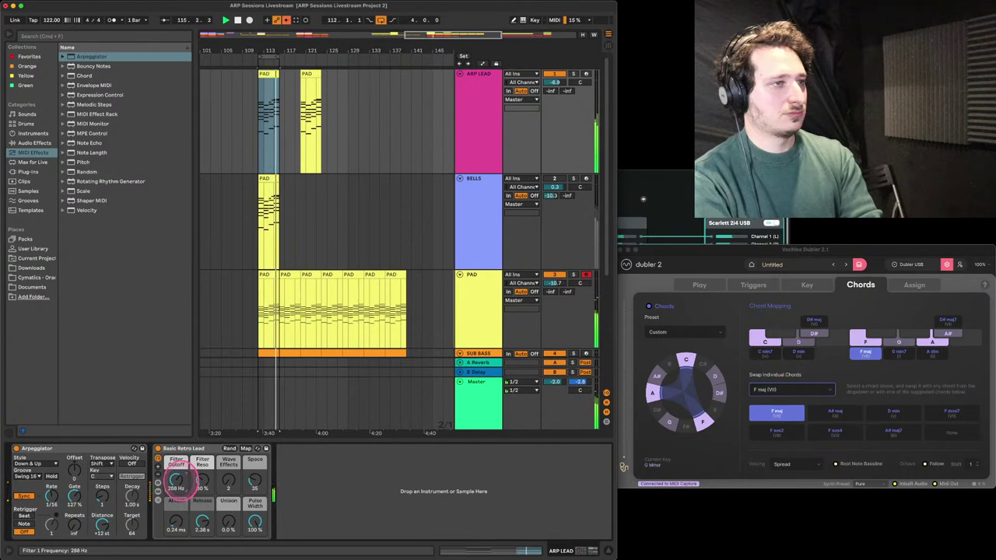
click(262, 112)
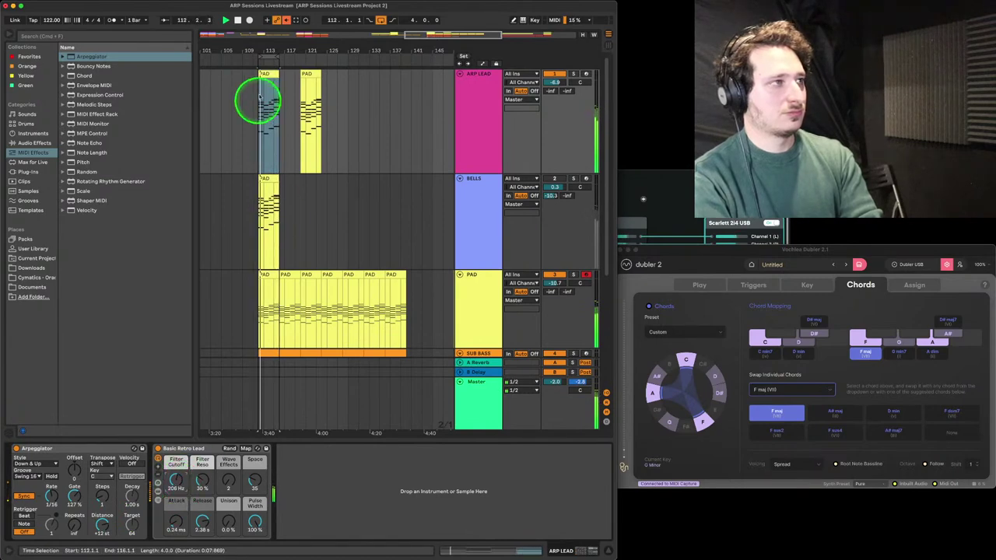
Stop playback and display the MIDI output and CC dial assignments in Dubler 2
click(273, 54)
click(292, 50)
key(space)
drag(293, 50, 301, 46)
scroll(305, 170, right, 2)
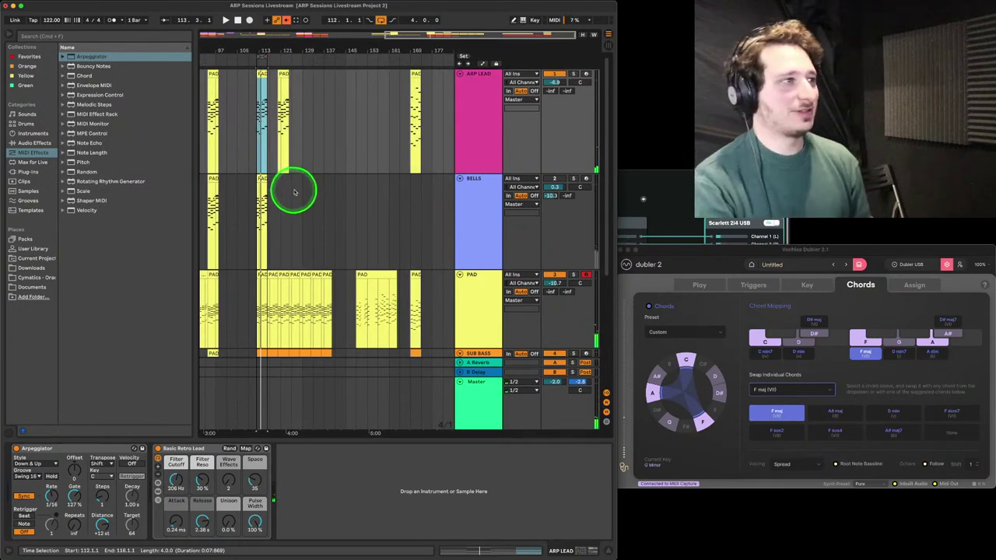
scroll(319, 194, down, 2)
click(918, 285)
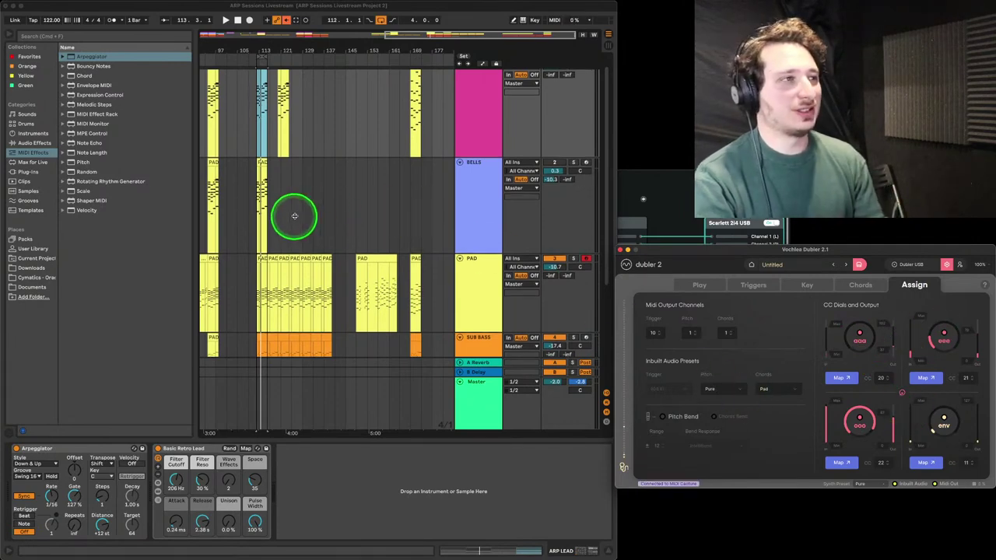
Return to Ableton Live and replay the looped four-bar section from bar 112
scroll(284, 193, down, 2)
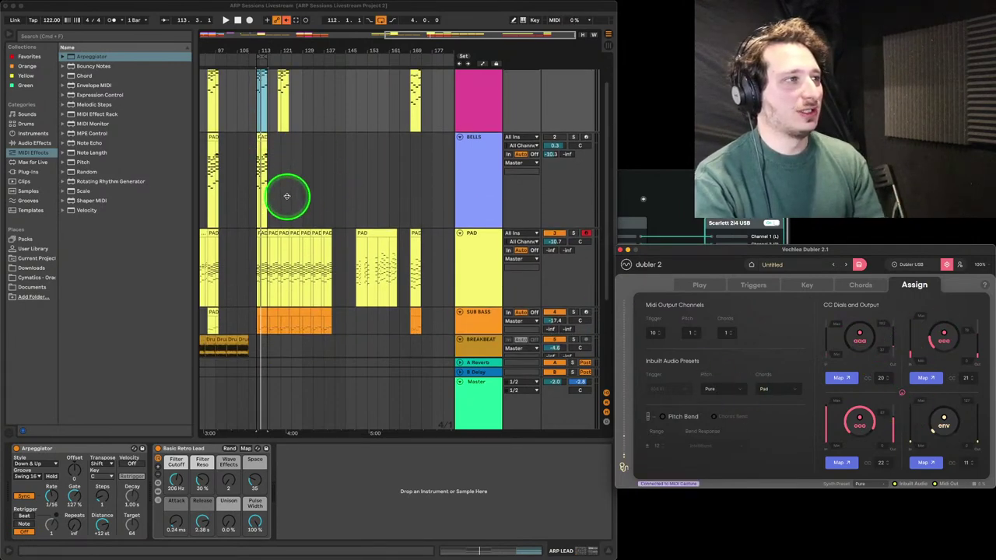
scroll(287, 196, up, 3)
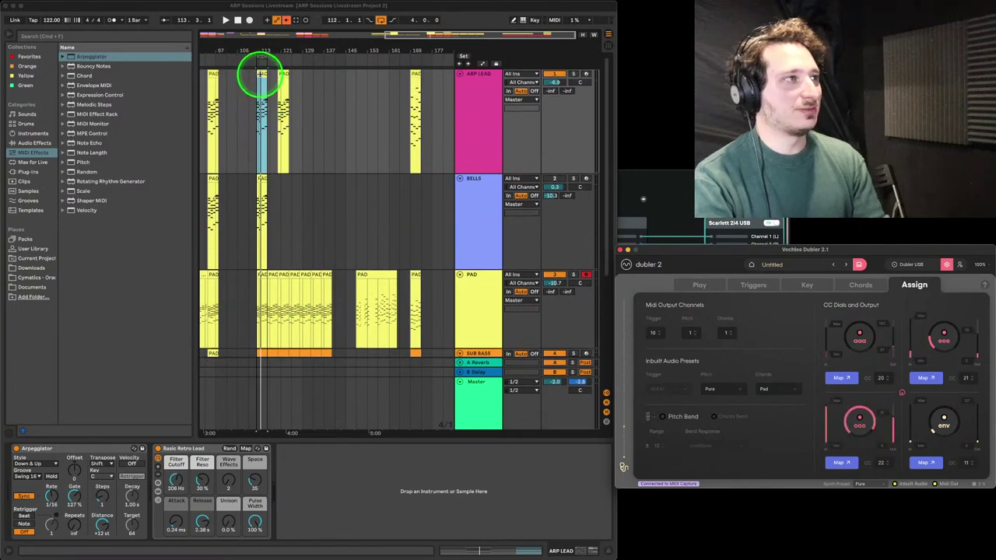
click(261, 74)
key(space)
Copy the four-bar section at bars 112 to 116 across the tracks and paste it at bar 201
scroll(268, 233, down, 4)
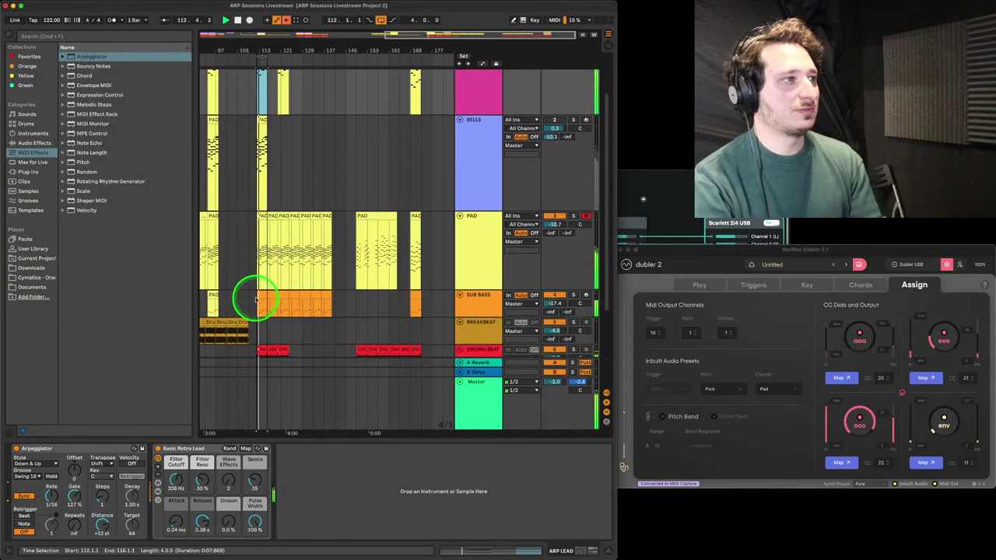
scroll(256, 304, down, 2)
click(261, 350)
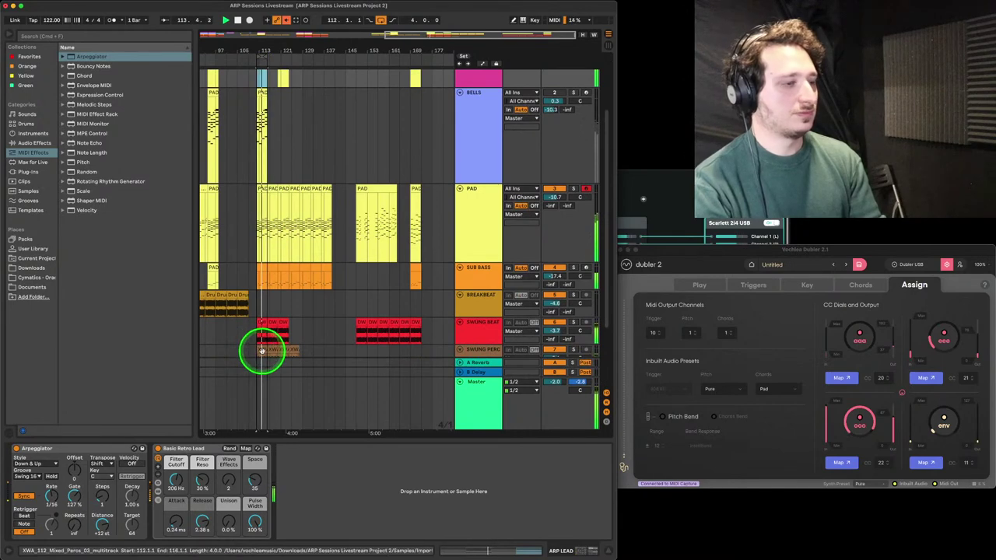
click(284, 324)
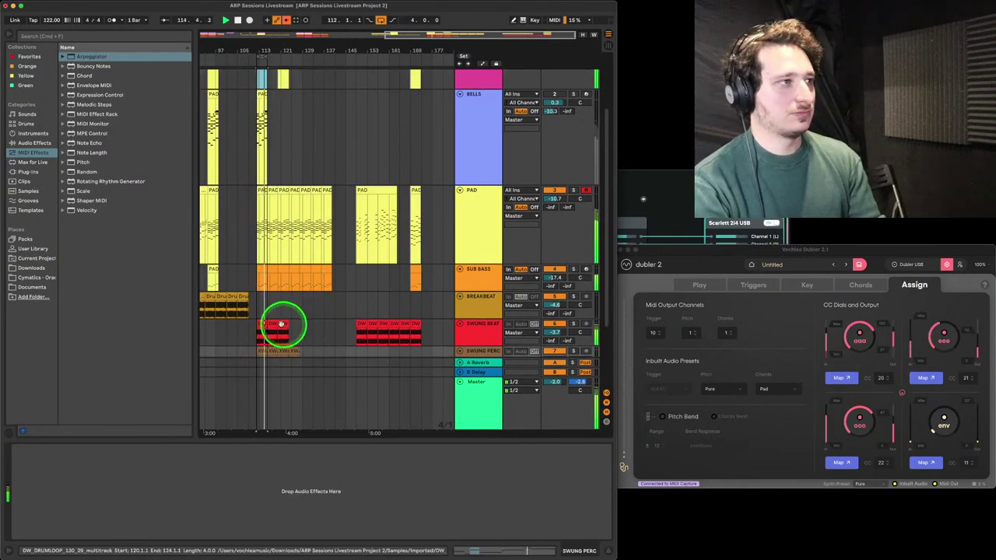
click(263, 351)
scroll(293, 233, up, 5)
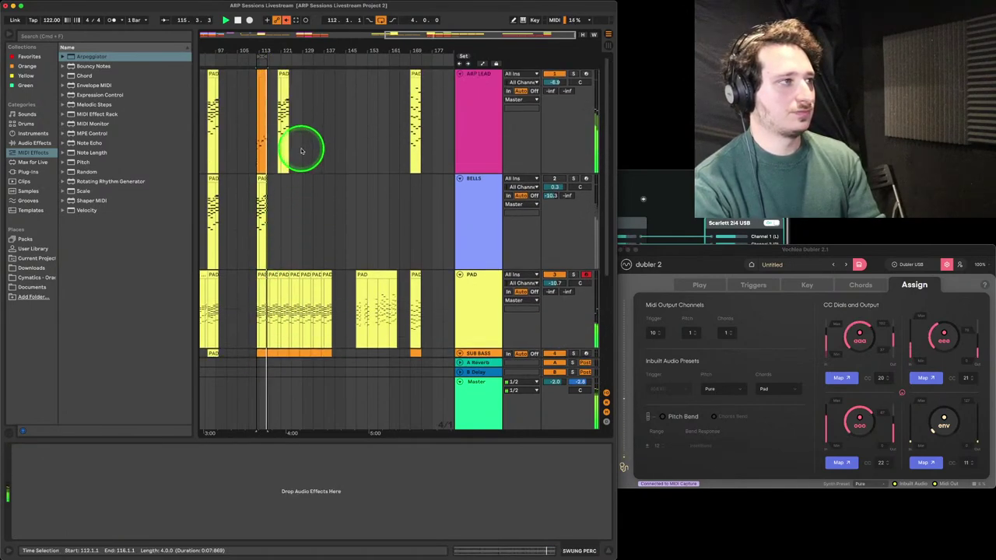
click(263, 74)
mouse_move(263, 75)
mouse_down()
mouse_move(329, 147)
mouse_move(397, 195)
mouse_move(501, 205)
mouse_up()
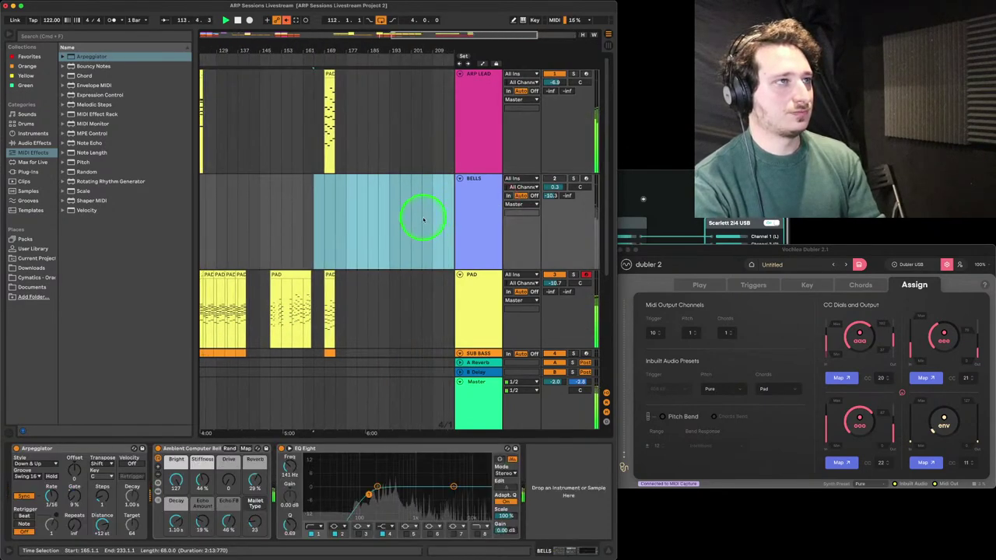
click(423, 220)
scroll(416, 220, down, 3)
scroll(415, 212, up, 4)
click(413, 150)
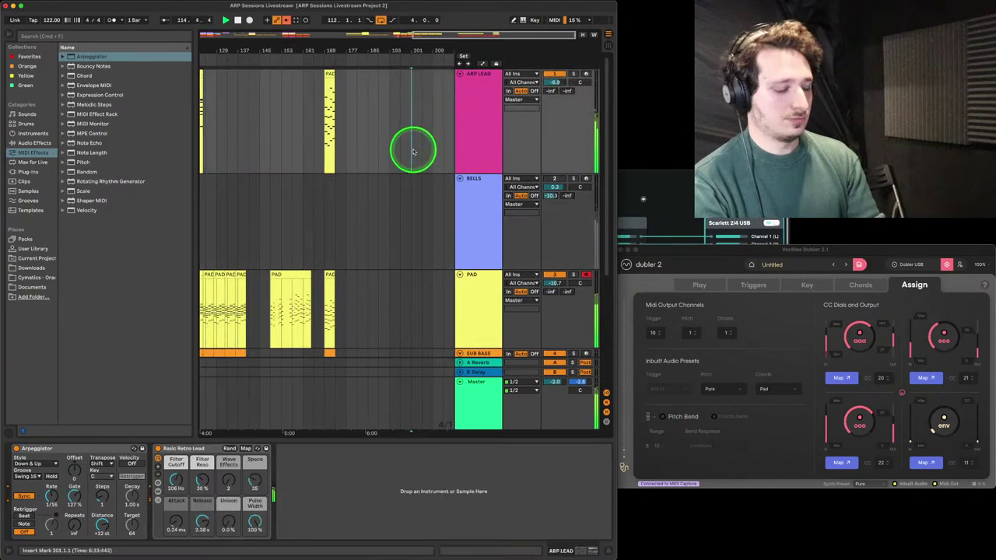
key(super+v)
Stop playback and delete the pasted four-bar section at bar 201
click(423, 159)
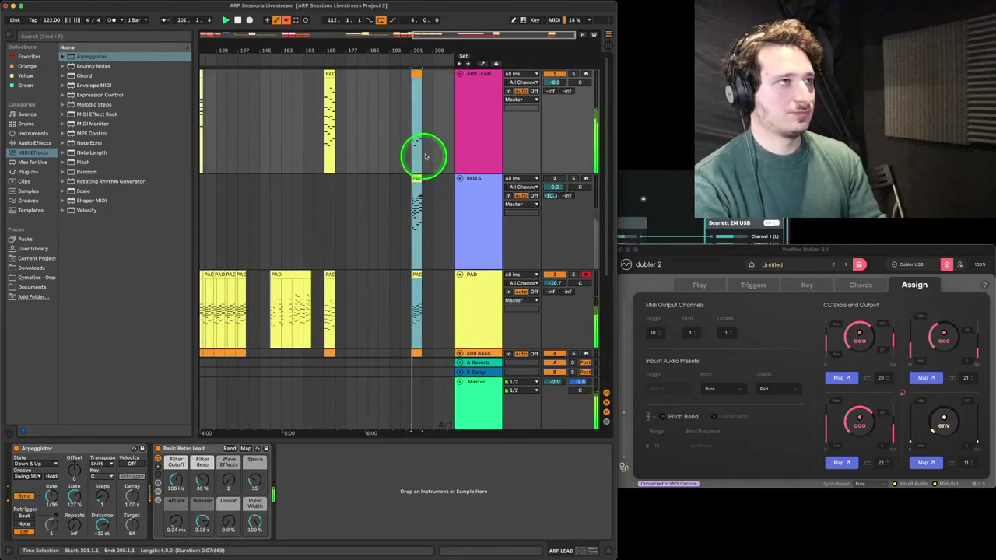
key(space)
key(Delete)
scroll(225, 142, left, 3)
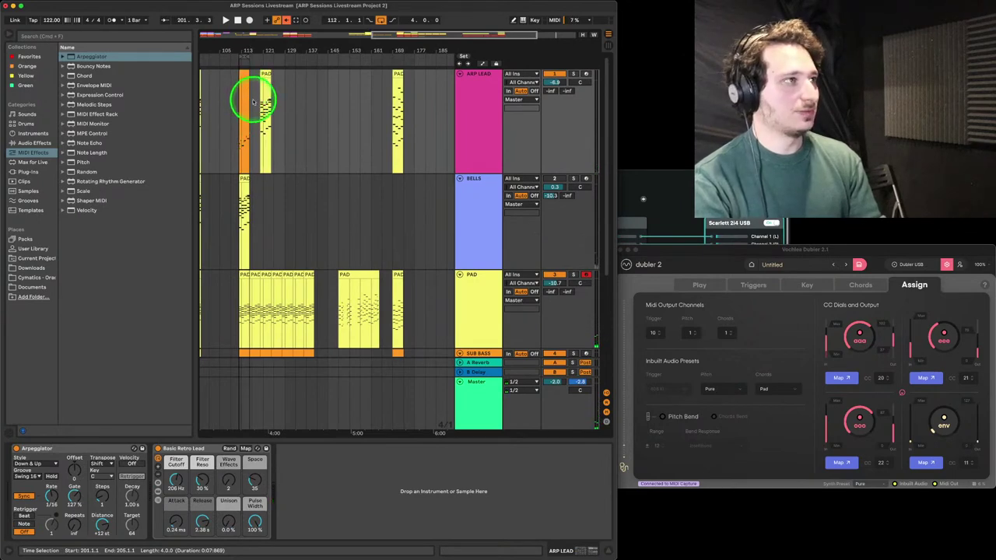
Copy the four-bar section at bar 5 across all tracks from ARP LEAD to SWUNG PERC and paste it at bar 193
key(h)
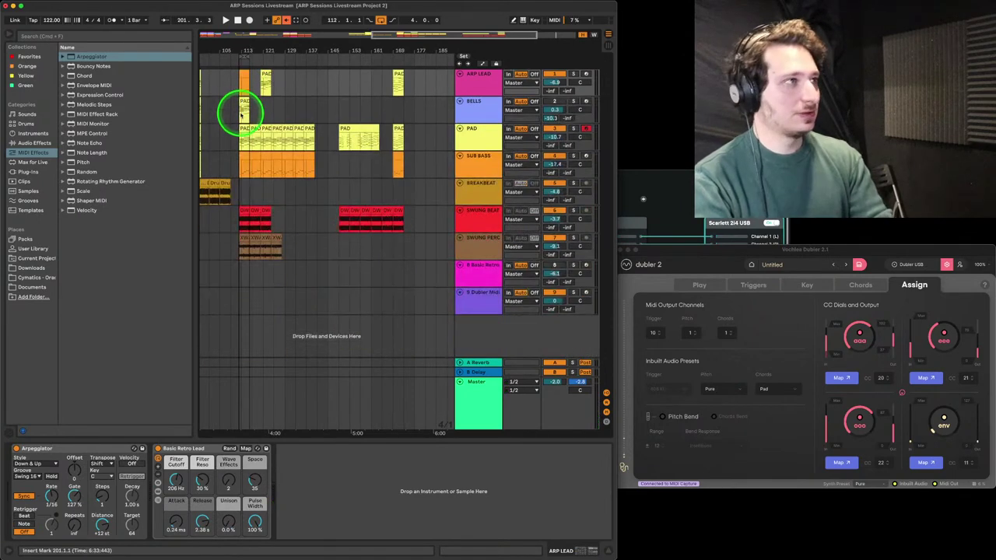
scroll(240, 111, left, 3)
scroll(239, 109, left, 10)
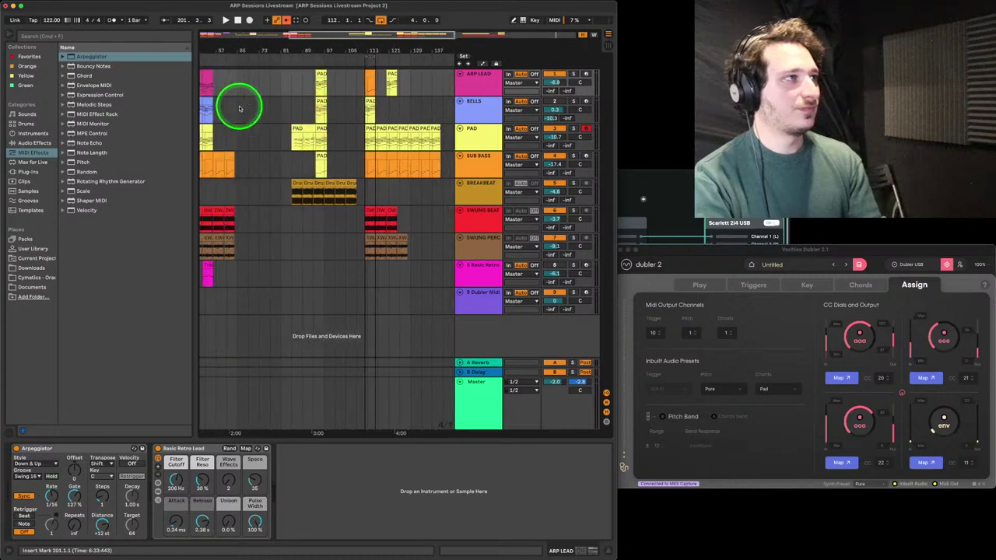
click(222, 83)
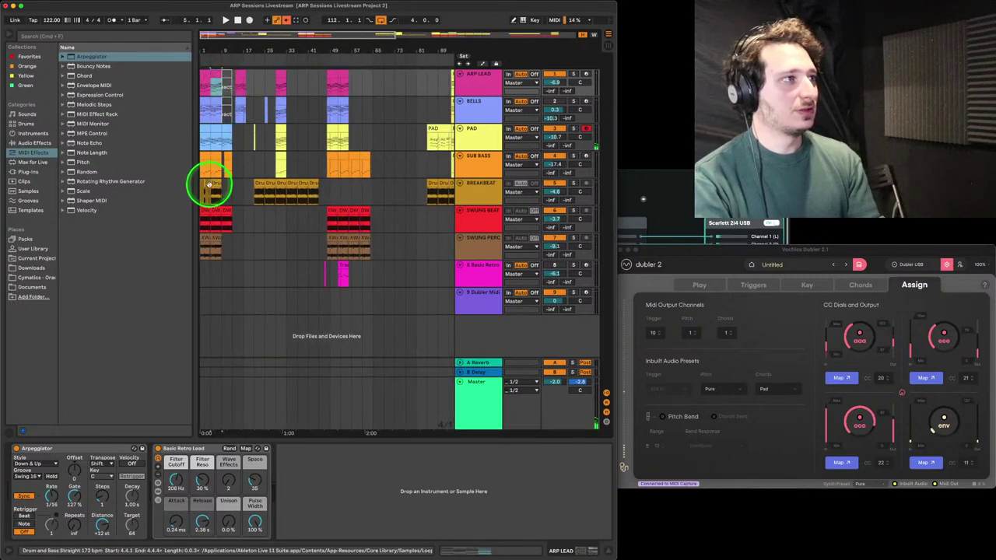
drag(214, 204, 213, 235)
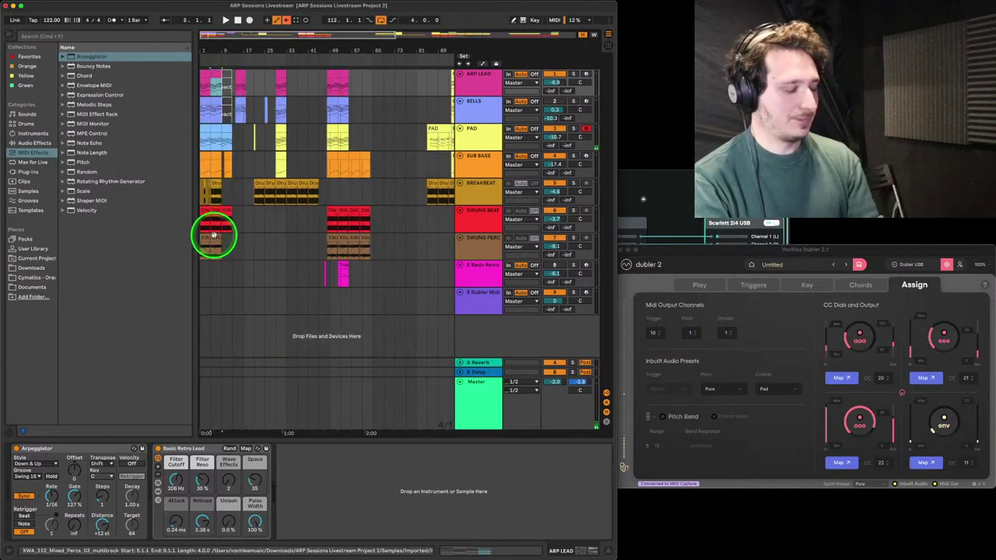
shift+click(214, 235)
scroll(214, 234, right, 10)
drag(434, 101, 490, 101)
click(438, 87)
key(super+v)
Play the pasted four-bar section from bar 193, checking it at a closer zoom
key(space)
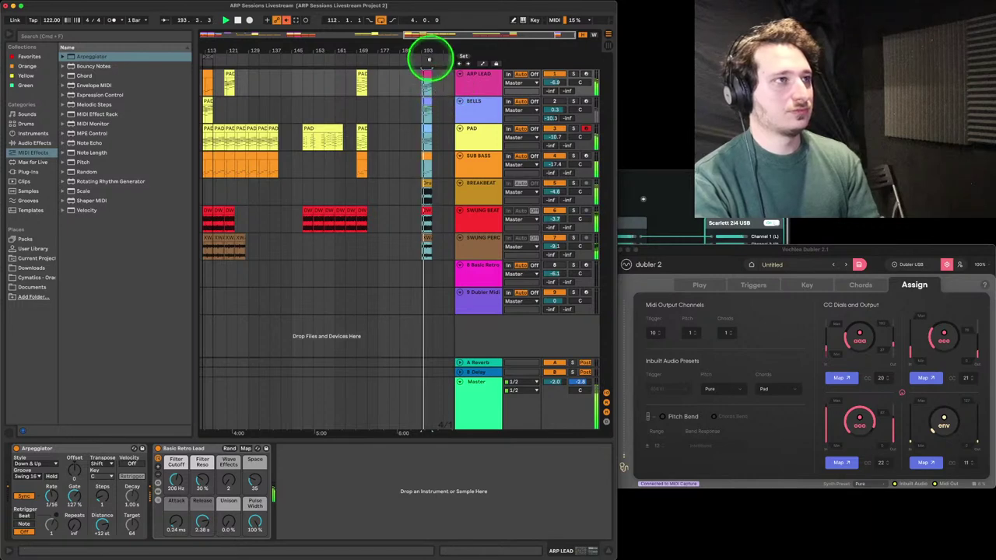
key(space)
click(436, 84)
drag(436, 44, 415, 119)
scroll(412, 109, right, 3)
key(space)
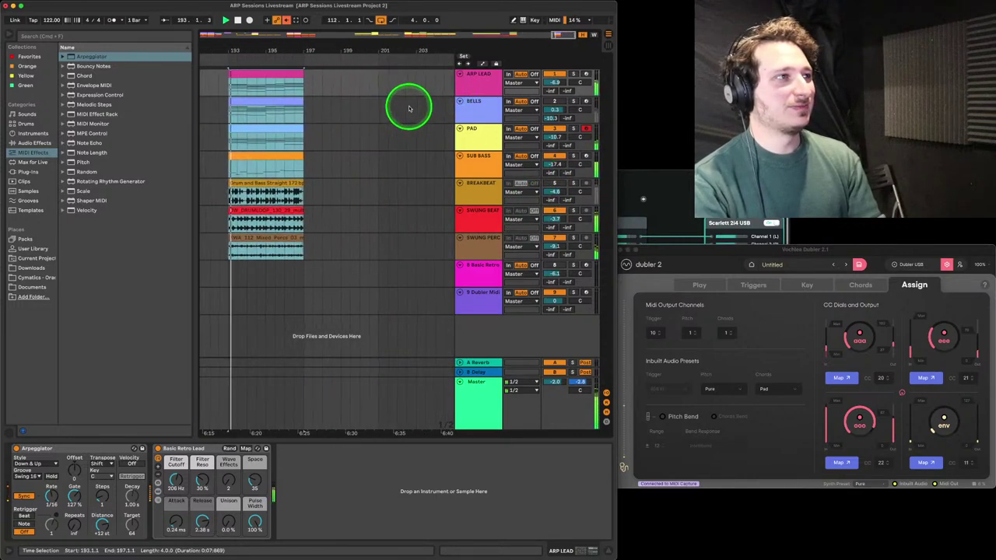
Duplicate the four-bar section at bar 193 across all seven tracks so the copy starts at bar 197
click(288, 236)
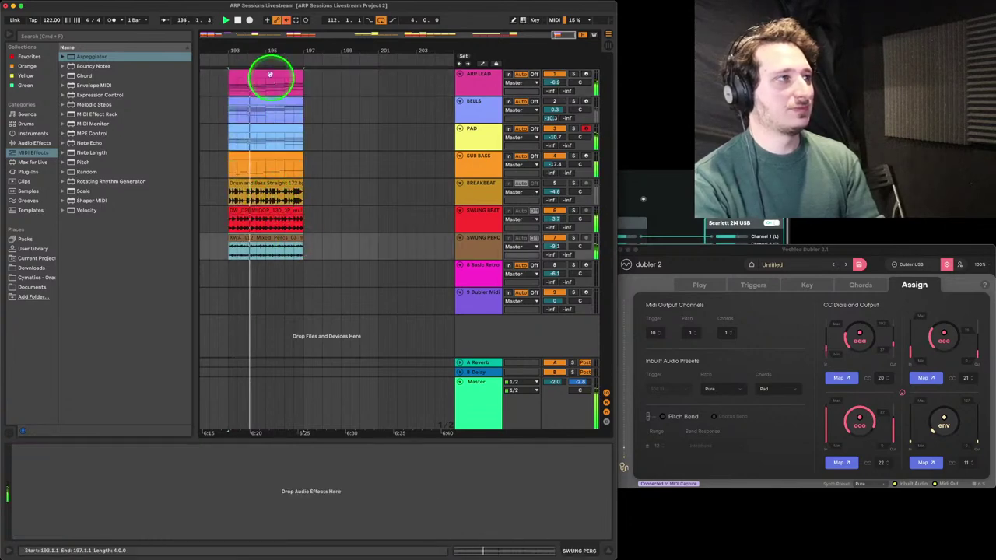
click(264, 74)
key(super+d)
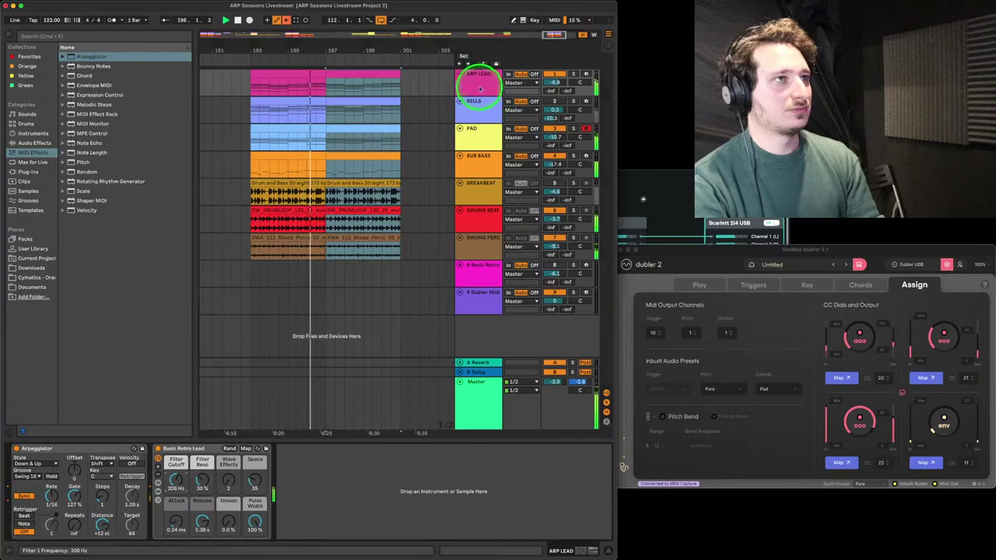
Set the ARP LEAD arpeggiator's Gate to 44% and the Basic Retro Lead's Filter Cutoff to 340 Hz
drag(175, 480, 176, 481)
drag(81, 492, 84, 496)
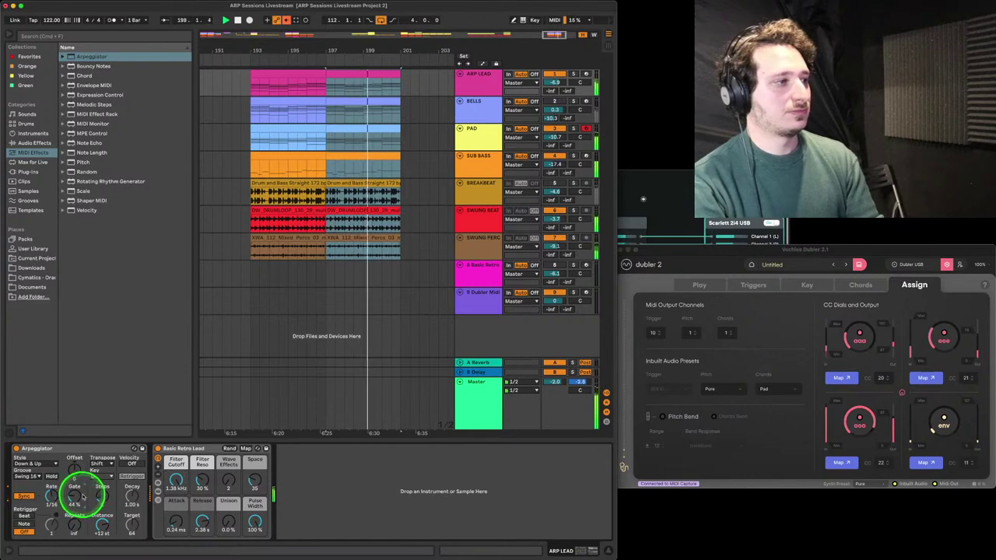
drag(175, 479, 176, 487)
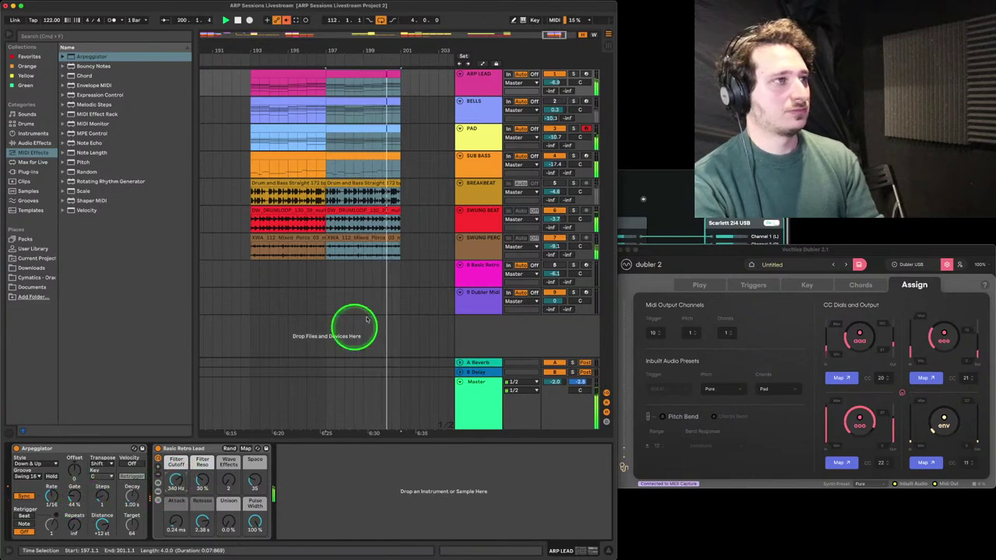
Stop playback and duplicate the section at bars 197 to 201 four times across the seven tracks, up to bar 217
click(379, 237)
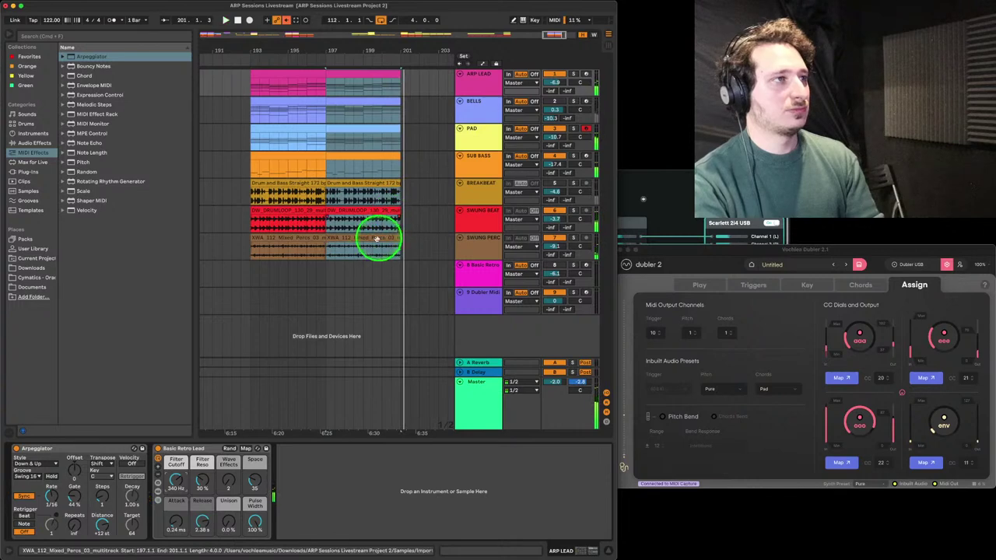
click(379, 237)
shift+click(352, 73)
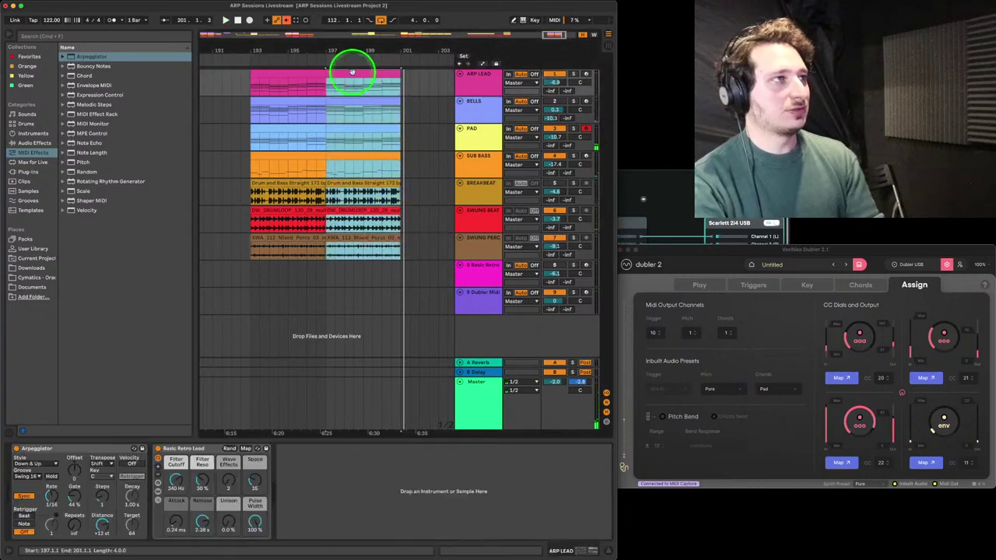
key(ctrl+d)
key(ctrl+d)
key(ctrl+d)
key(ctrl+d)
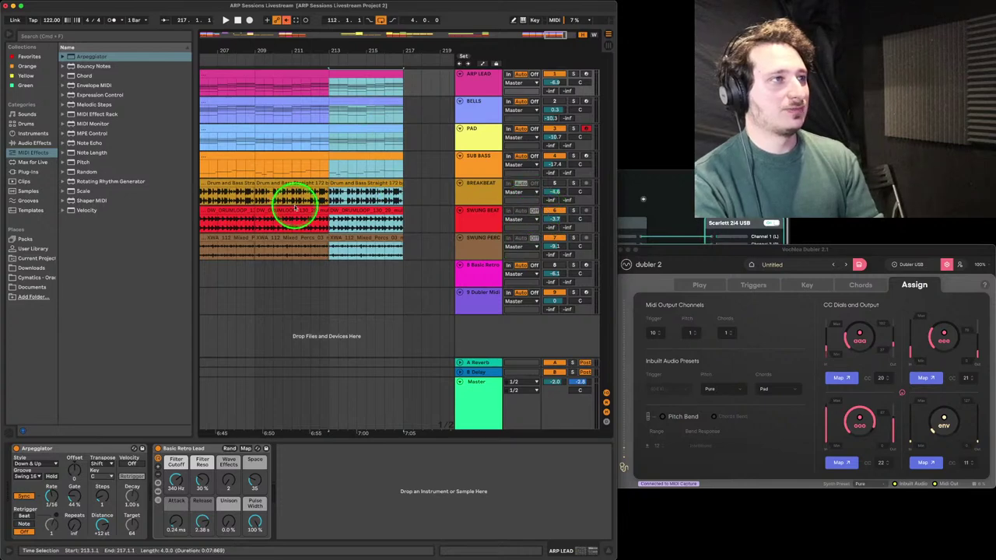
drag(330, 49, 352, 24)
scroll(304, 179, left, 5)
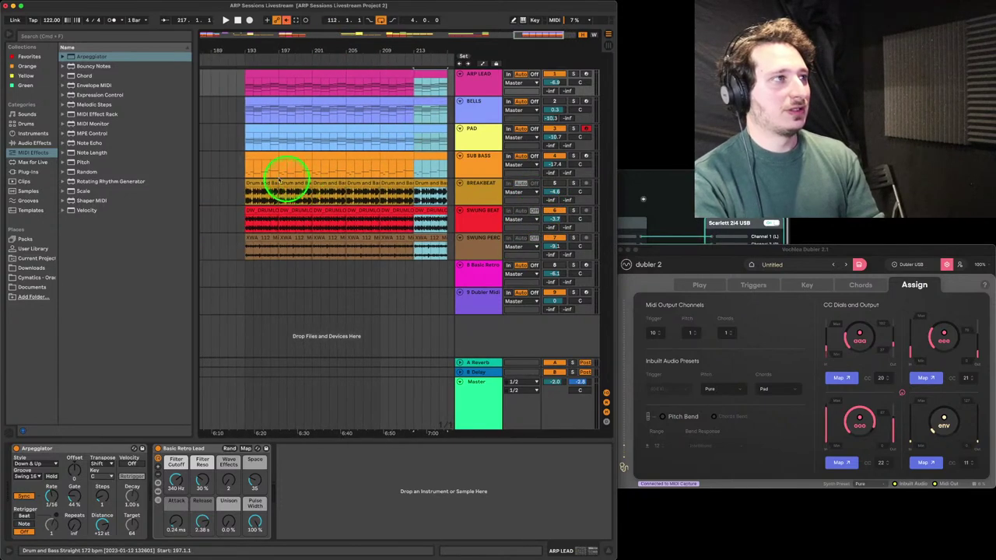
Solo the ARP LEAD track and play its clip from bar 193
click(473, 95)
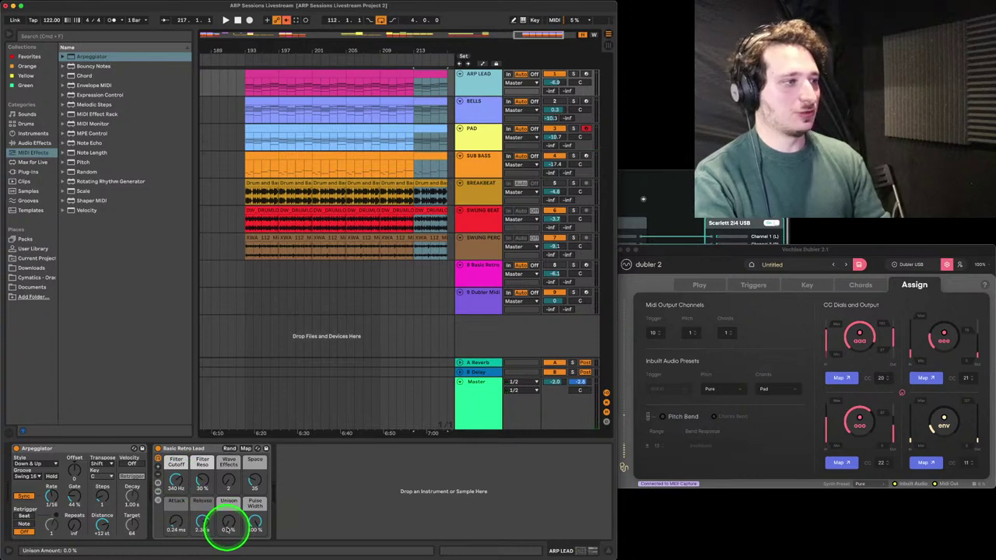
click(273, 75)
click(573, 75)
key(space)
Try the lead's Unison at 100% and return it to 0%, and set the arpeggiator Gate to 28% and Space to 32
drag(231, 523, 229, 527)
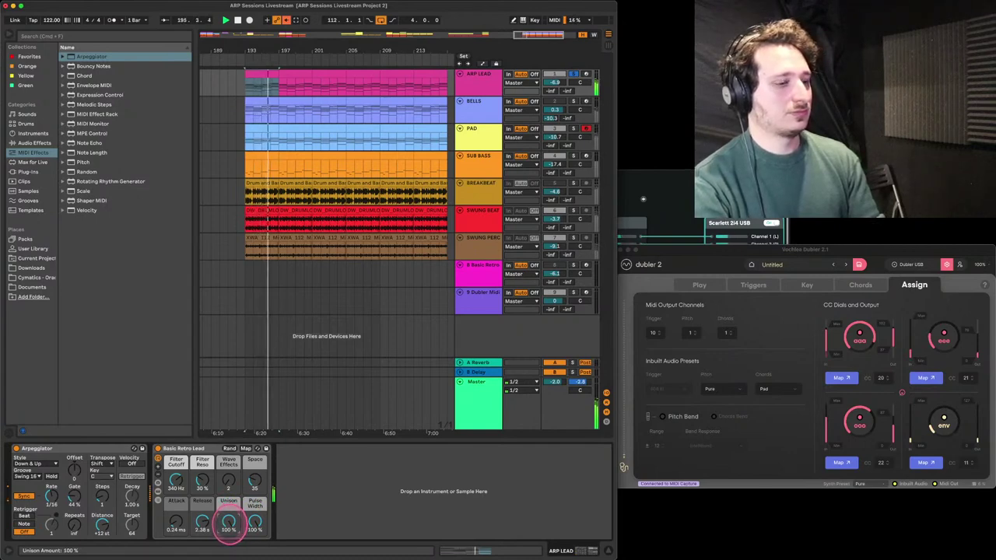
drag(229, 526, 229, 527)
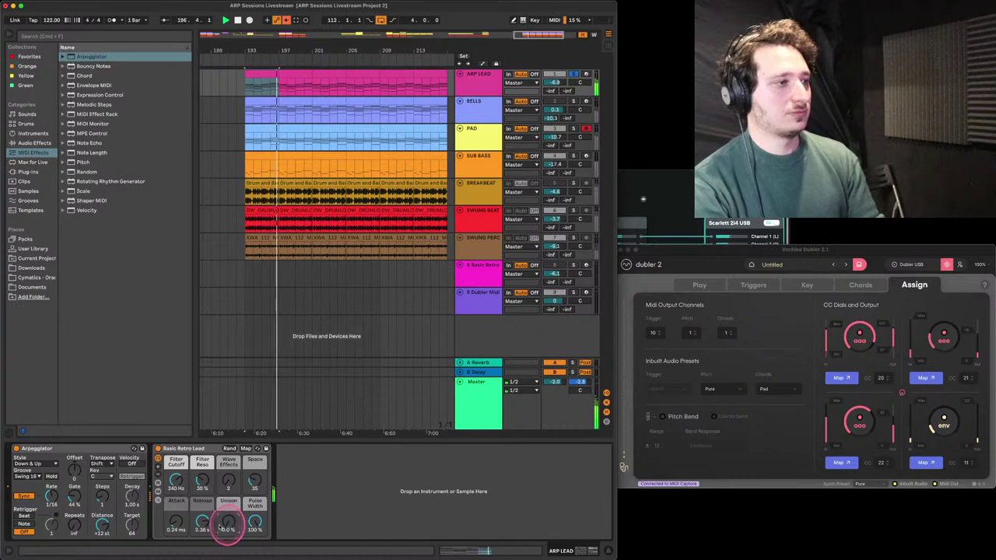
drag(84, 499, 76, 499)
mouse_move(254, 483)
mouse_down()
mouse_move(256, 473)
mouse_move(254, 483)
mouse_up()
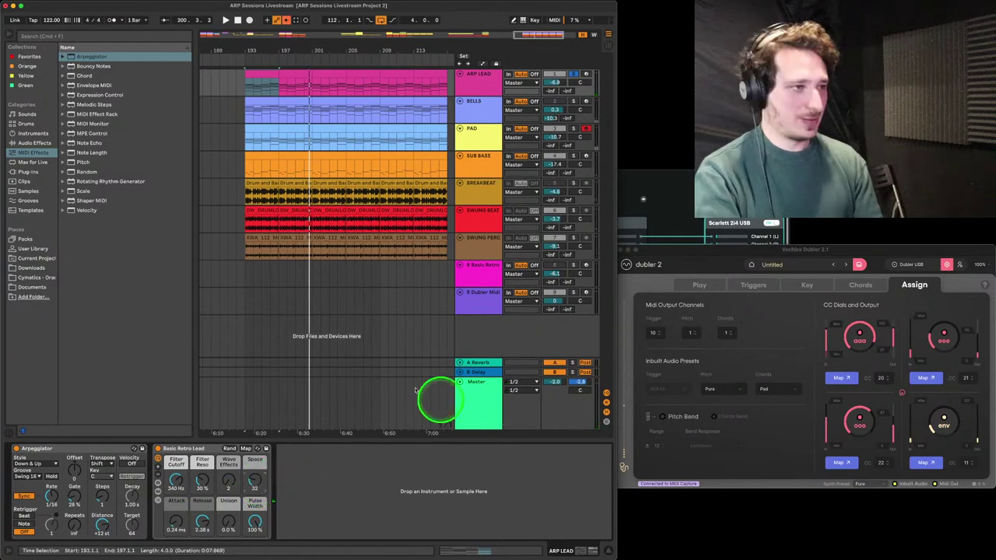
Try to MIDI-map the Basic Retro Lead's Filter Cutoff, Unison and Space to Dubler 2's CC 20, 21 and 22 dials
key(super+m)
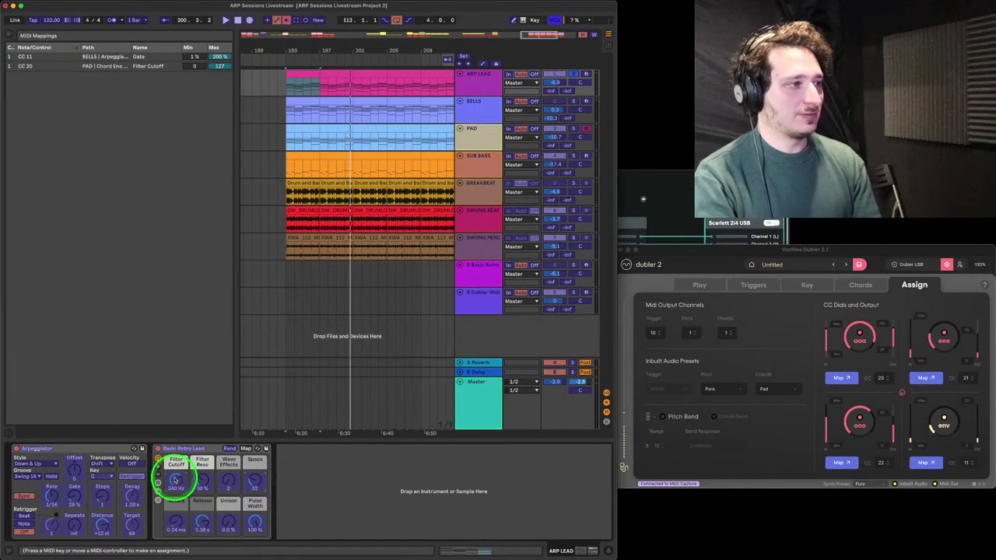
click(842, 380)
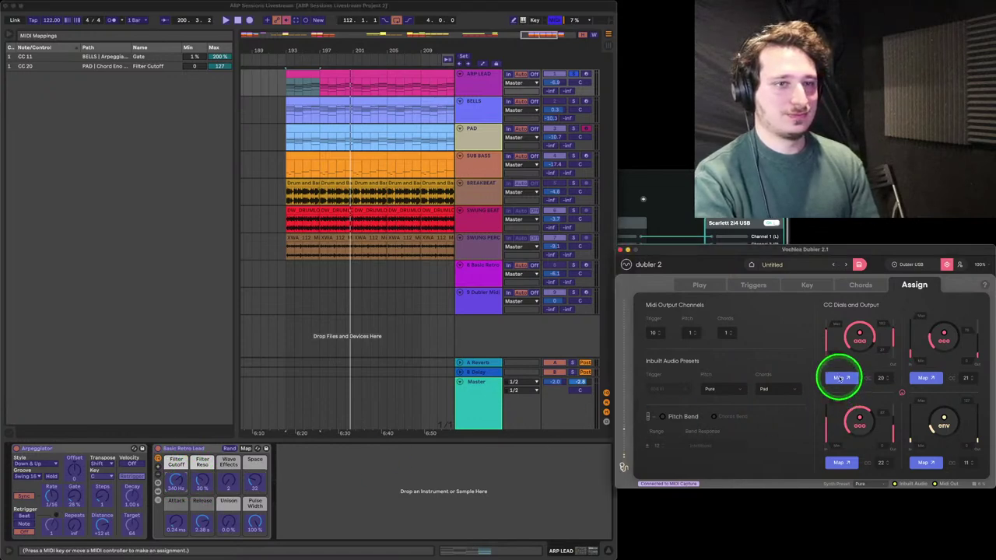
click(225, 526)
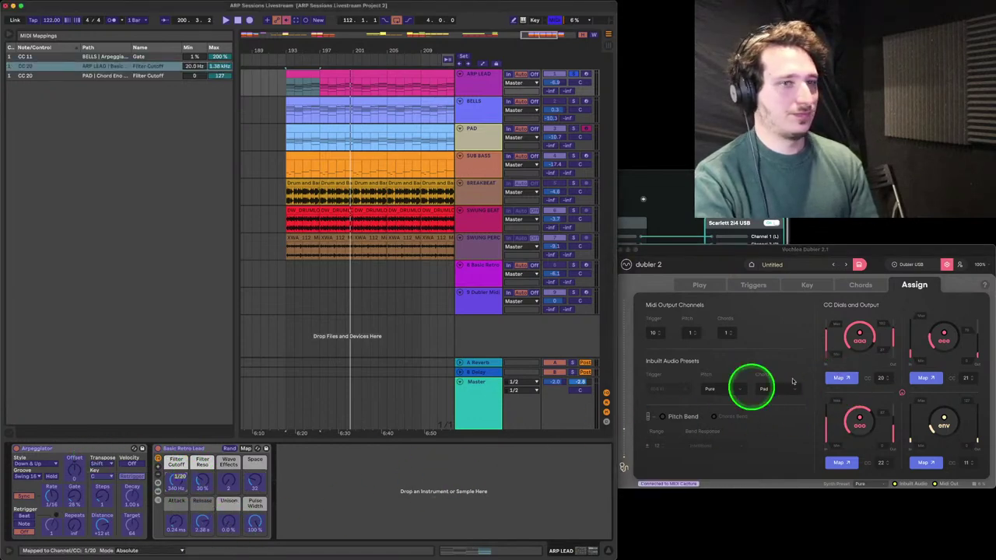
click(926, 379)
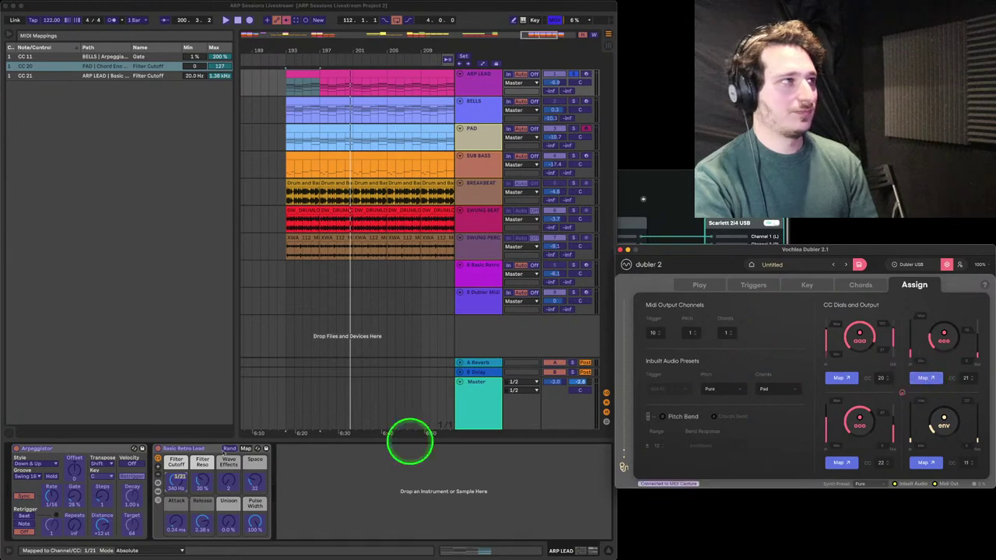
click(256, 486)
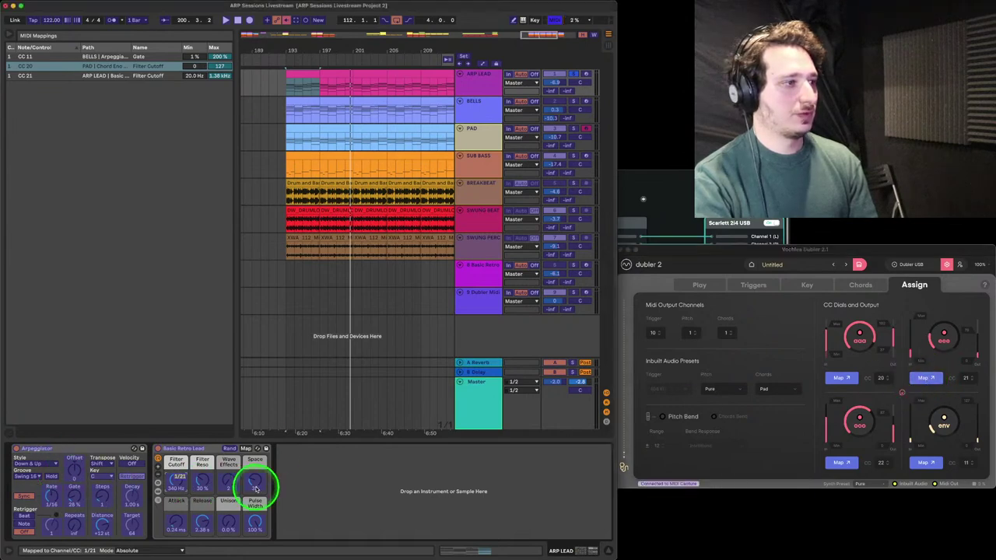
click(842, 463)
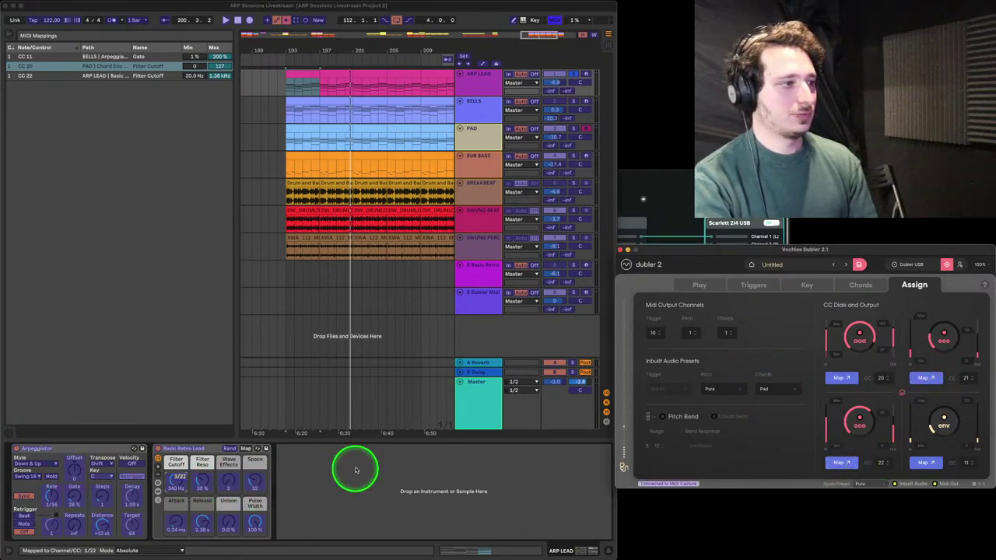
click(180, 478)
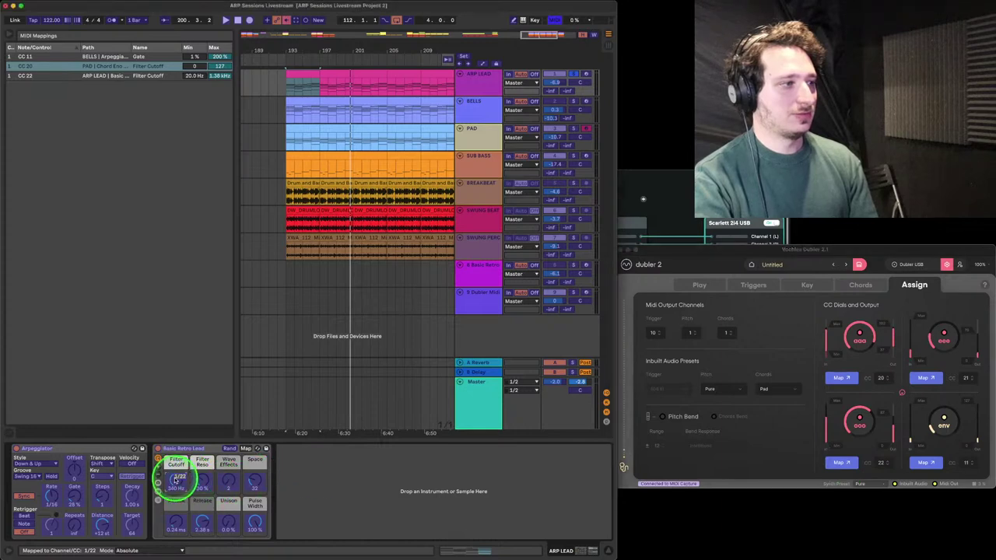
Delete the MIDI mappings for the PAD Filter Cutoff, ARP LEAD Filter Cutoff and BELLS Gate, and leave mapping mode
click(88, 77)
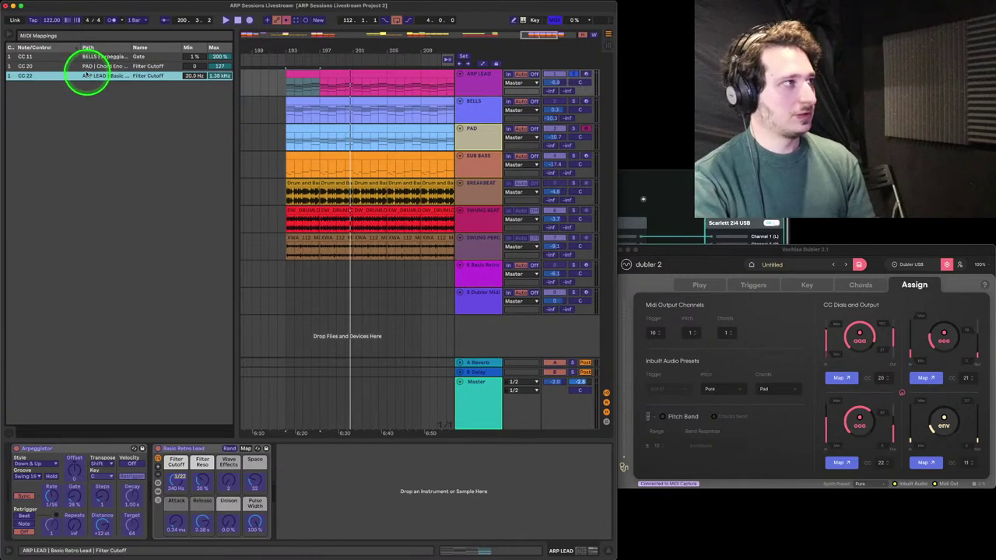
click(76, 67)
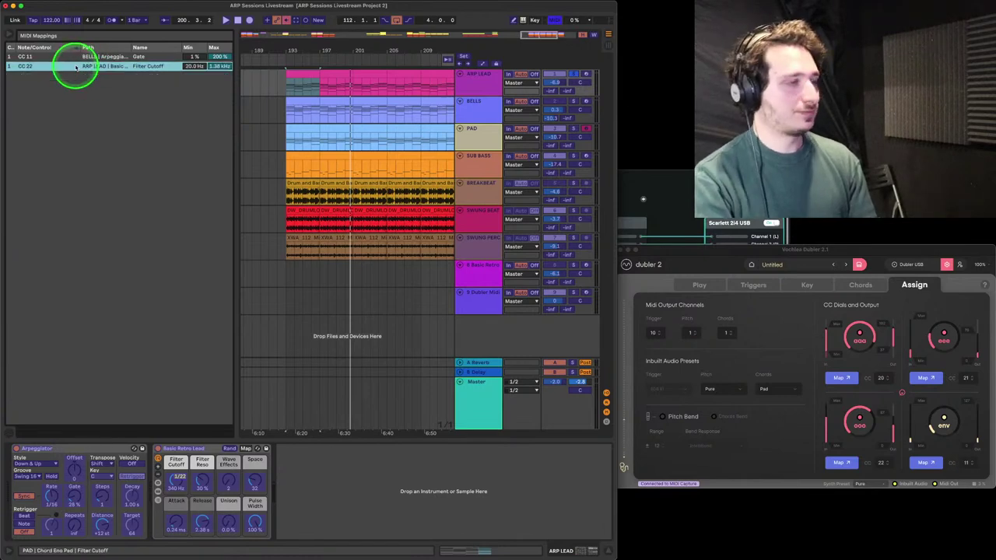
key(Delete)
key(Delete)
key(super+m)
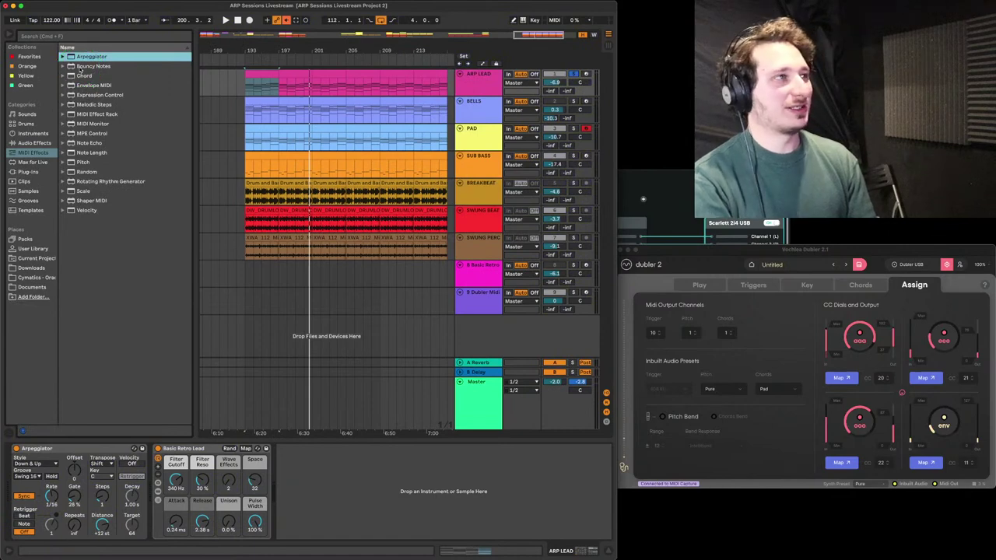
Try to map Filter Cutoff to CC 20 and Unison to CC 22 in Dubler 2, and delete the resulting mapping
key(super+m)
click(176, 479)
click(840, 377)
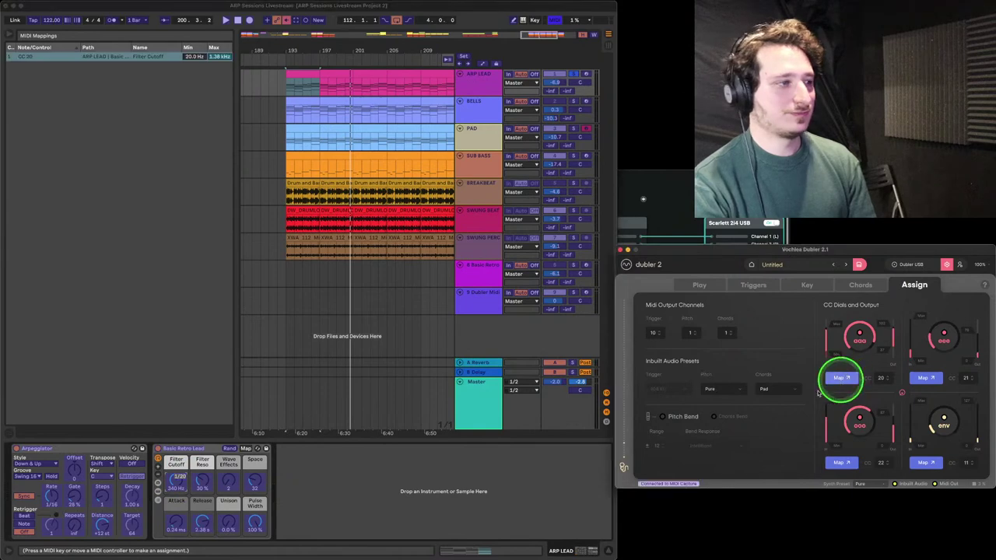
click(206, 515)
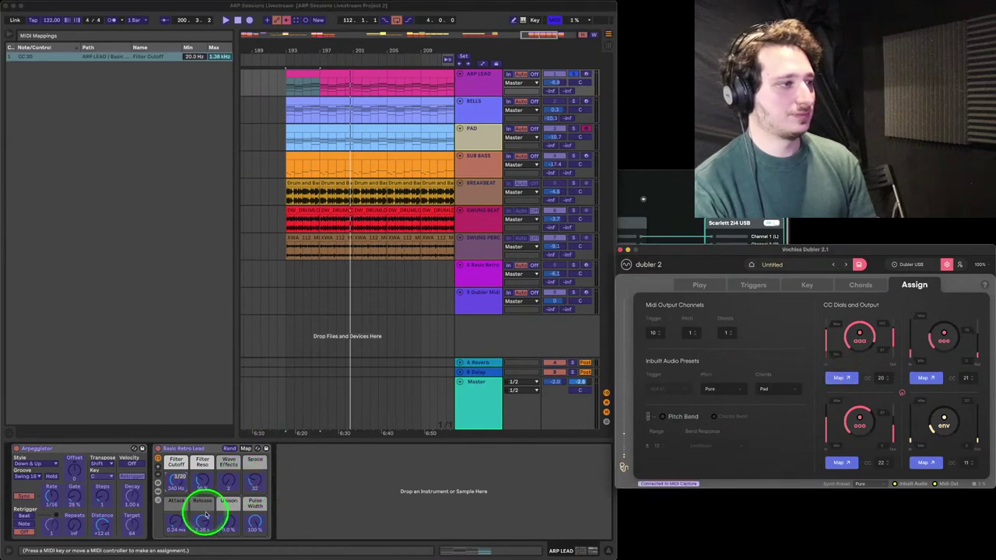
click(232, 530)
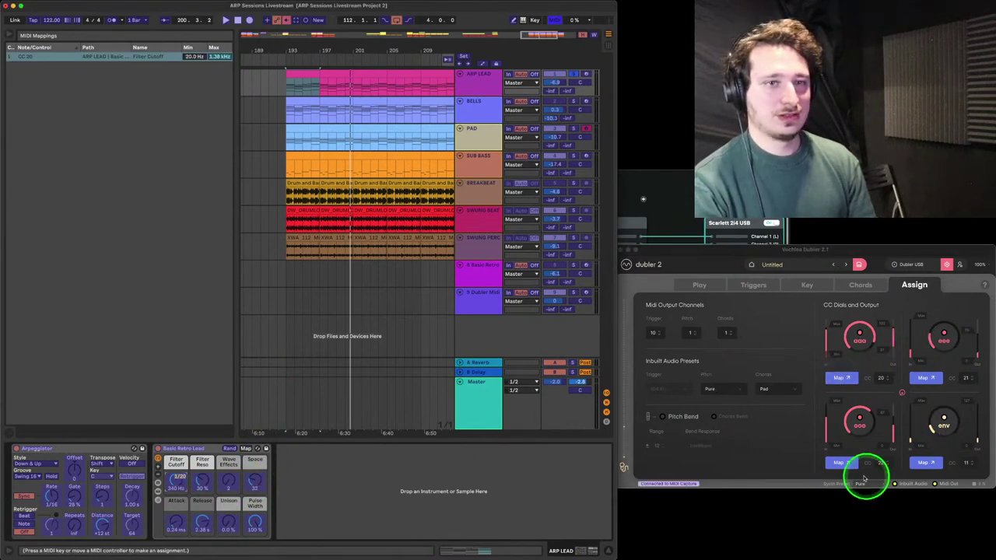
click(839, 464)
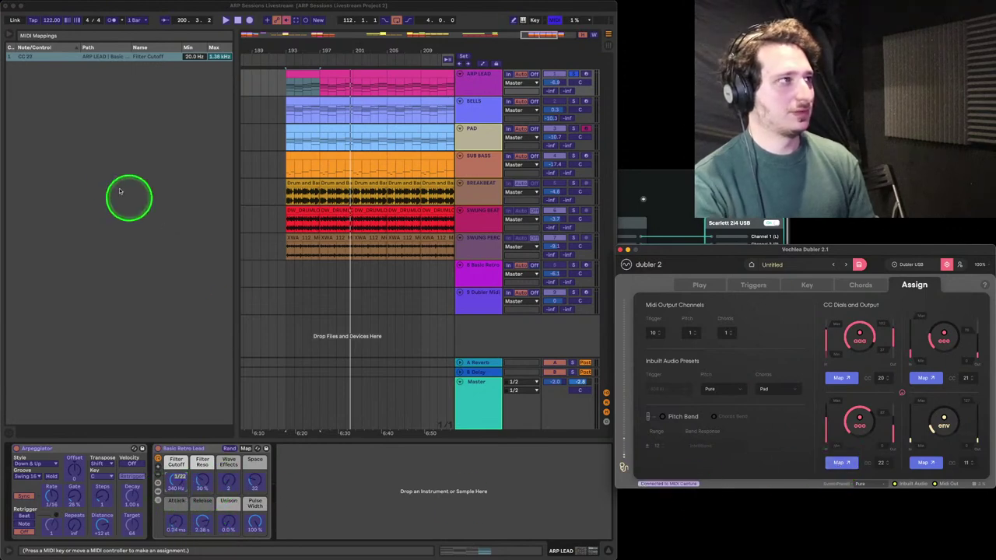
click(63, 56)
key(BackSpace)
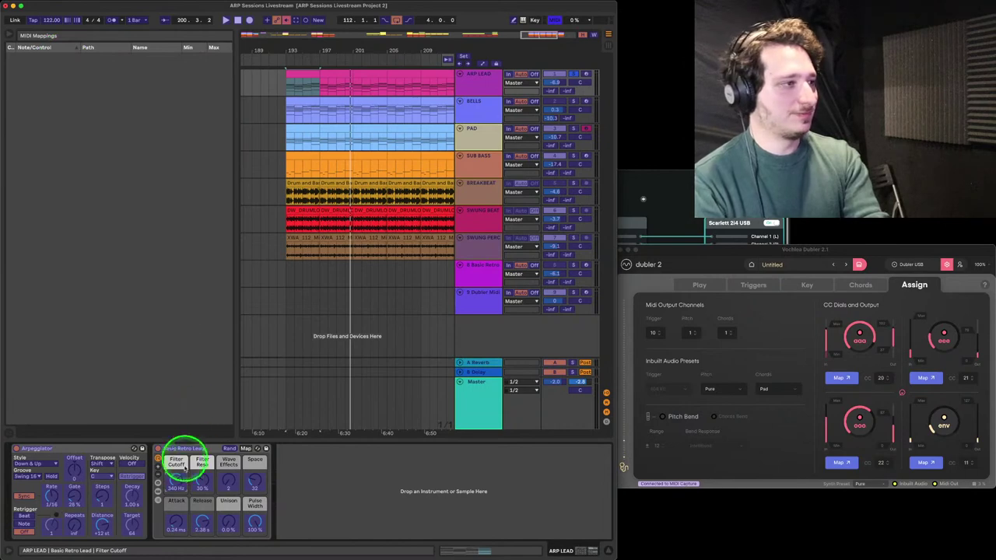
MIDI-map the Basic Retro Lead's Filter Cutoff to Dubler 2's CC 20, Space to CC 22 and Unison to CC 21, and leave mapping mode
click(841, 379)
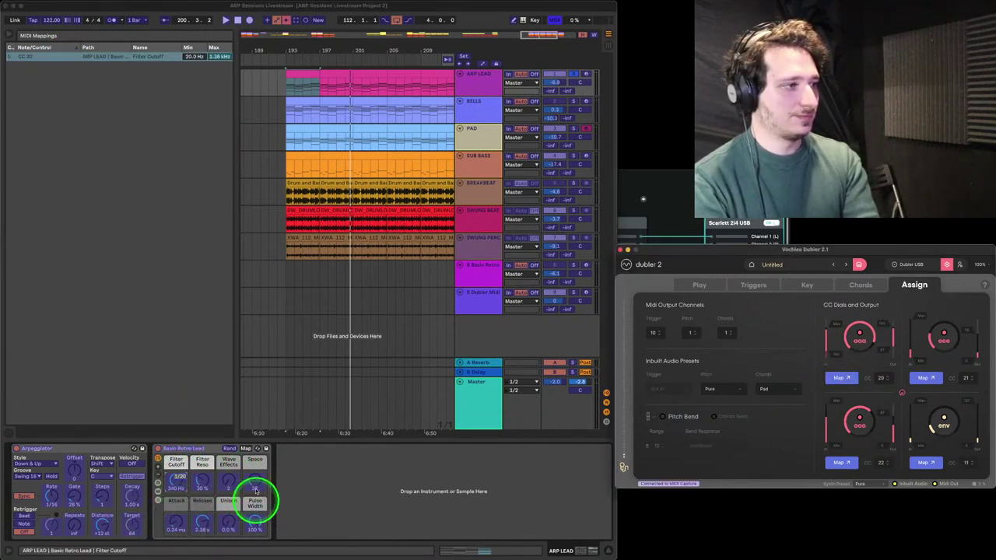
click(254, 480)
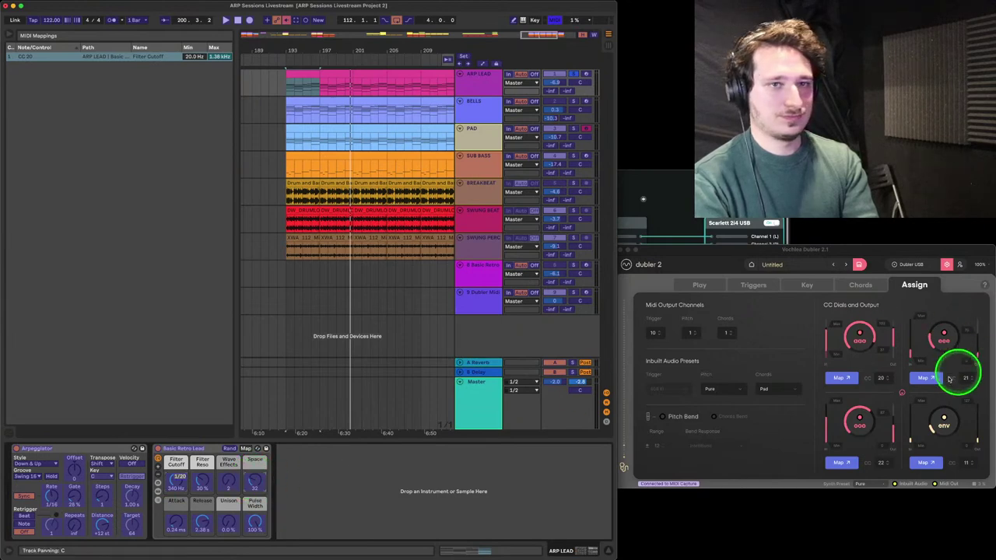
click(839, 463)
click(227, 523)
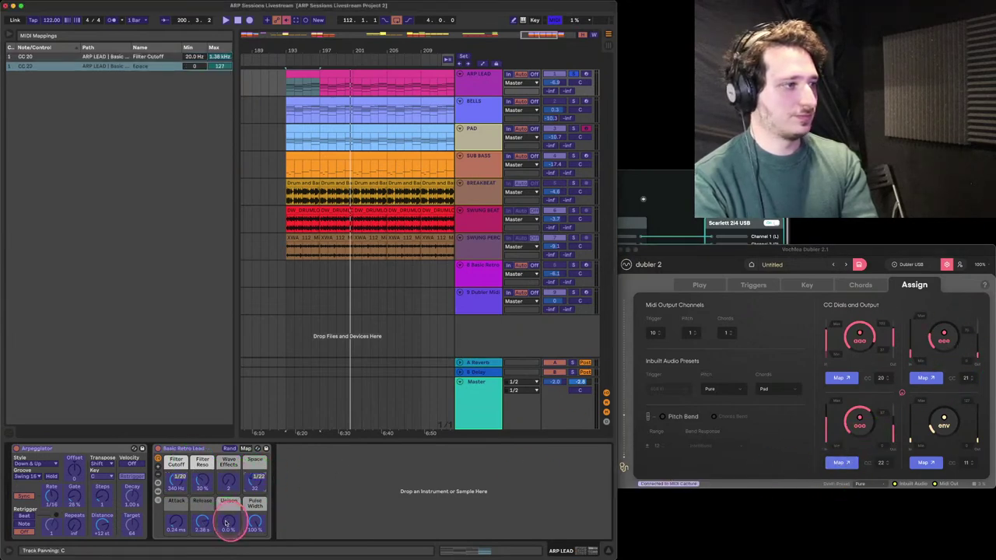
click(895, 347)
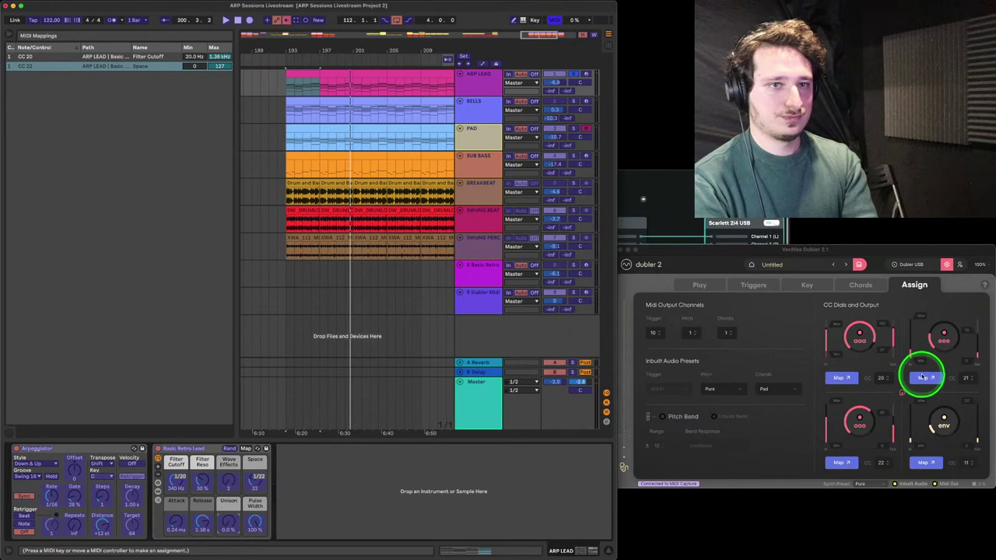
click(923, 378)
click(478, 372)
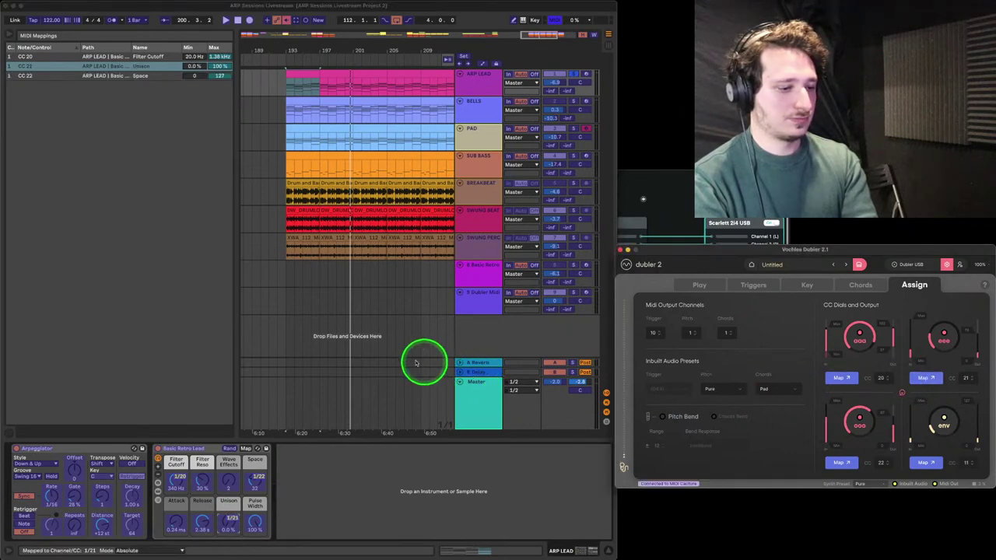
click(272, 350)
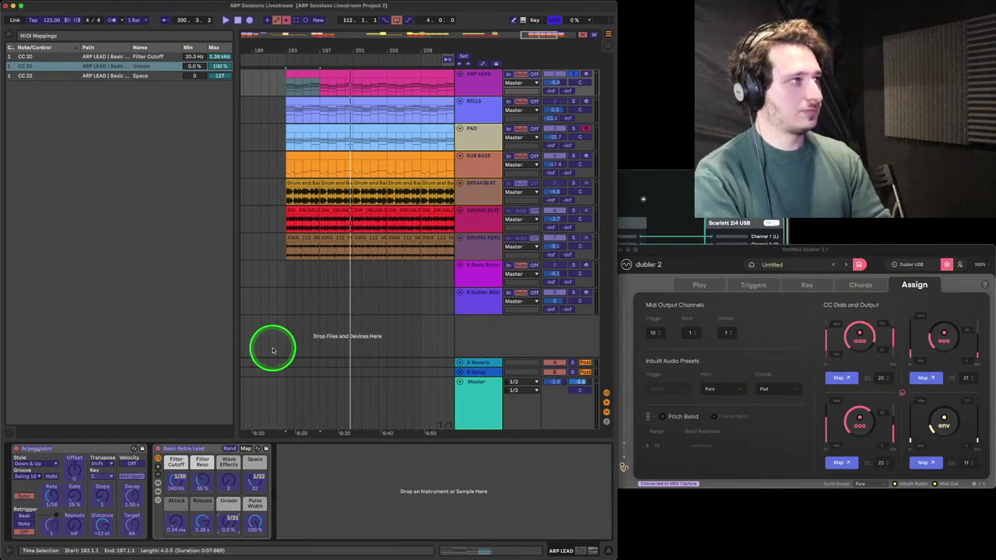
key(super+m)
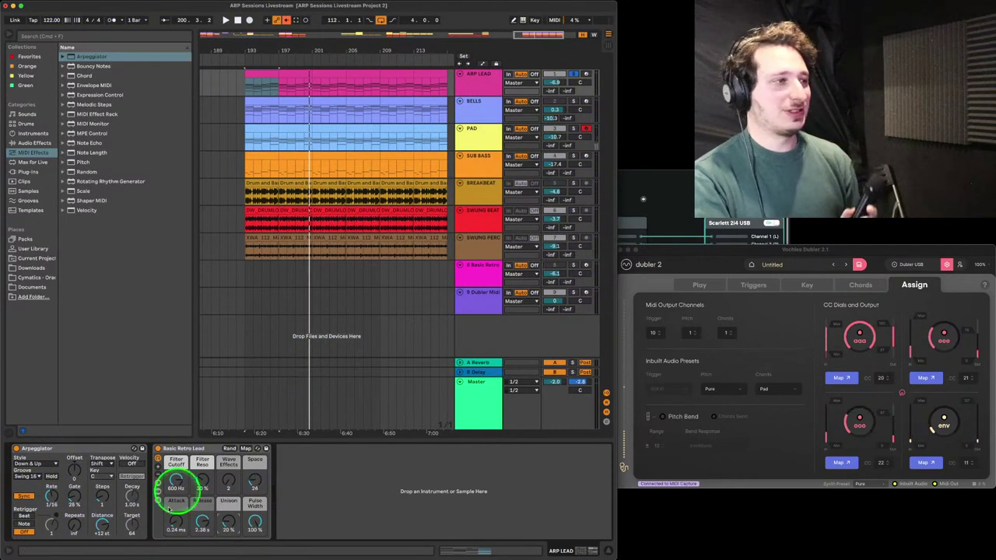
click(862, 354)
click(834, 491)
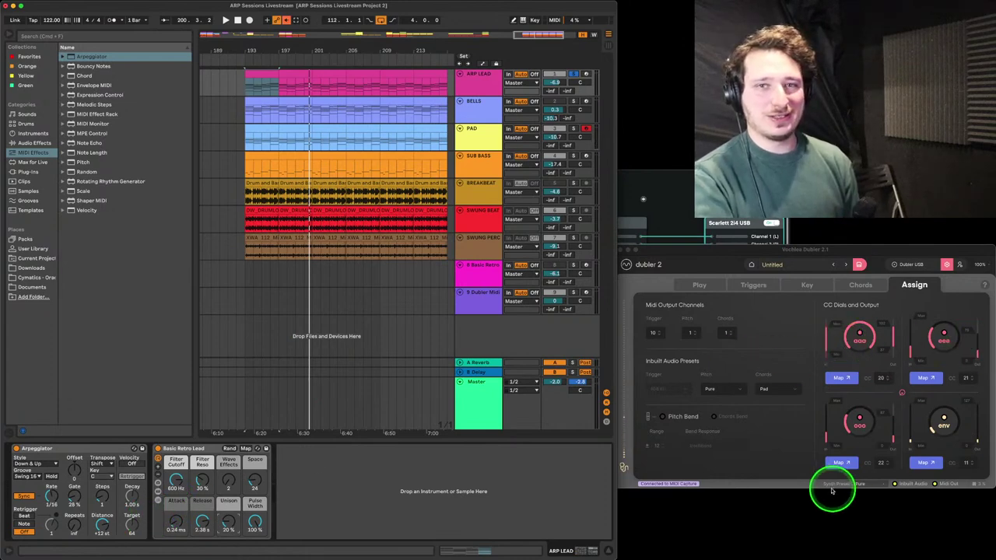
click(84, 490)
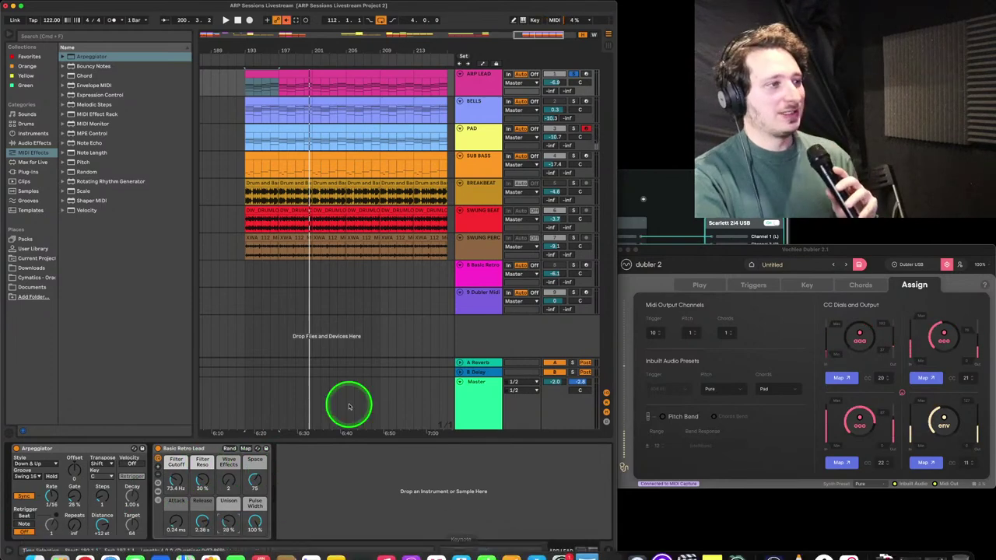
Switch to OBS, lower the YETI microphone to about -42.2 dB in the audio mixer, and minimise the OBS window
mouse_move(623, 552)
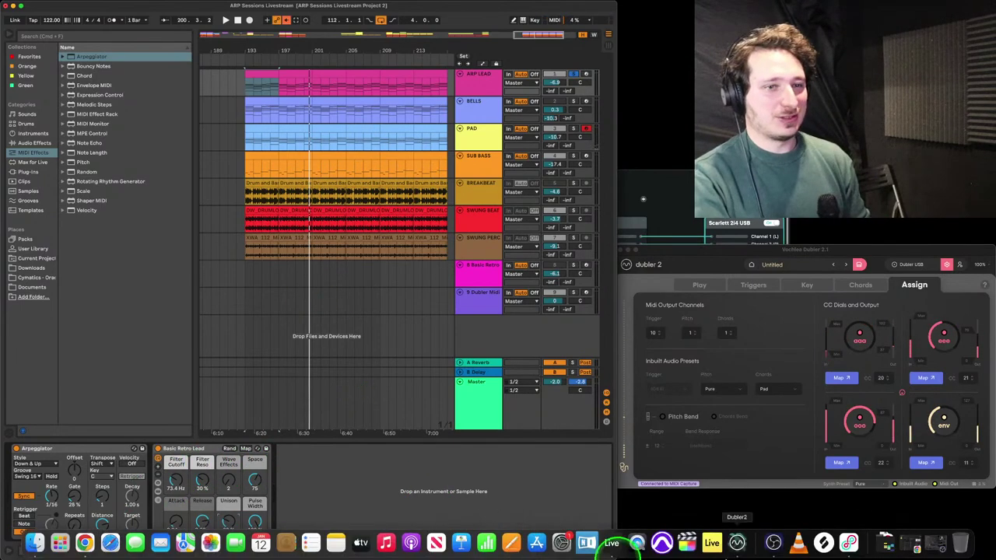
click(911, 544)
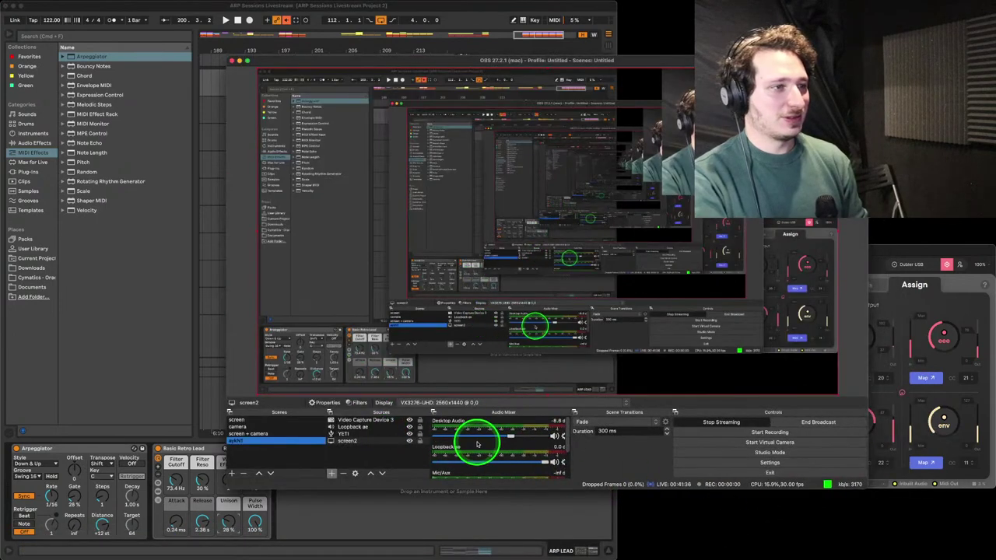
scroll(483, 440, down, 3)
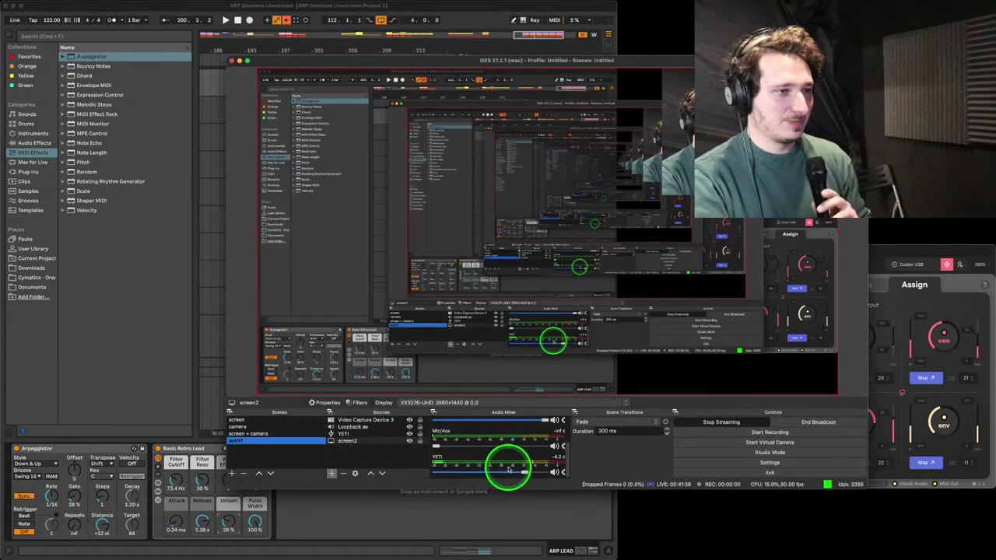
drag(525, 470, 465, 472)
click(238, 61)
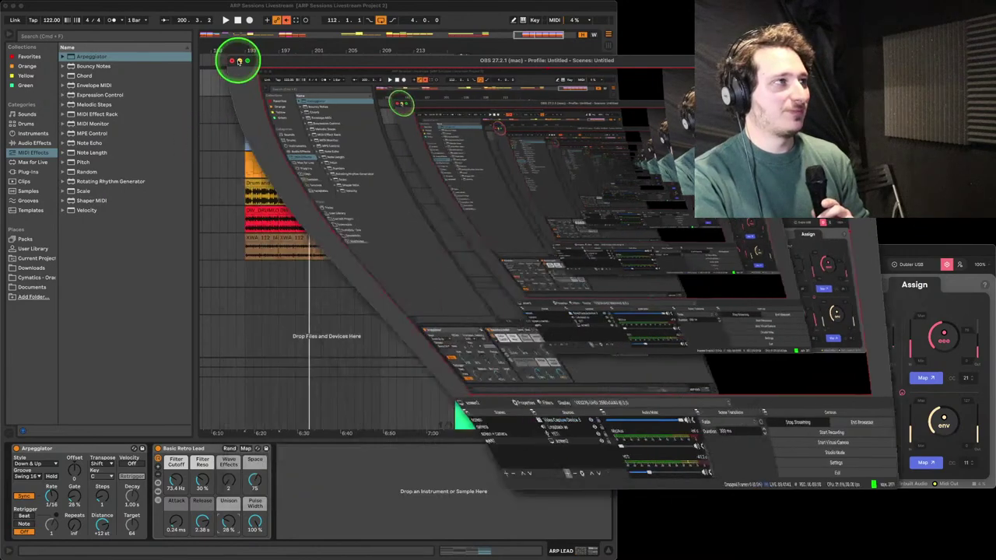
Play the arrangement from bar 199 with the ARP LEAD track's devices shown to test the voice-controlled macros
scroll(340, 245, right, 3)
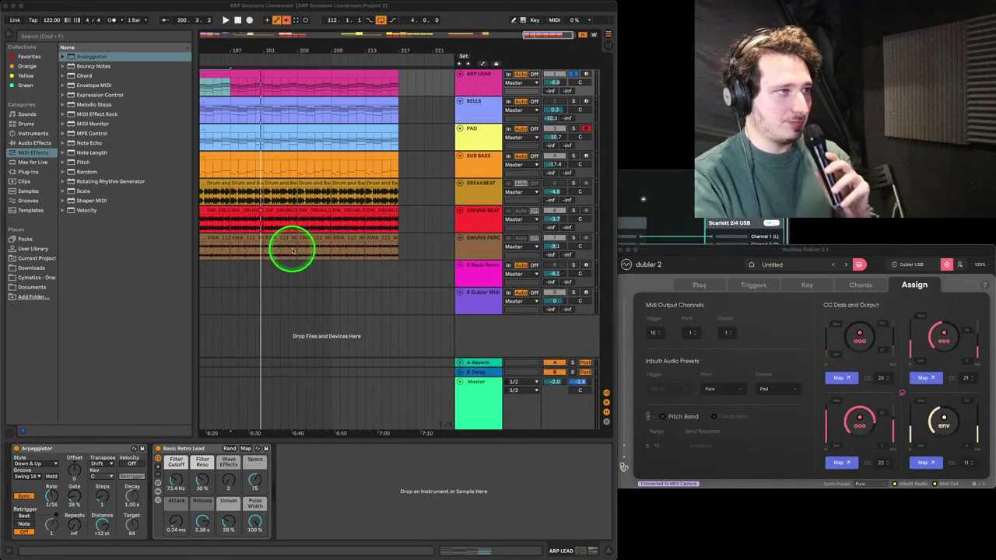
click(249, 278)
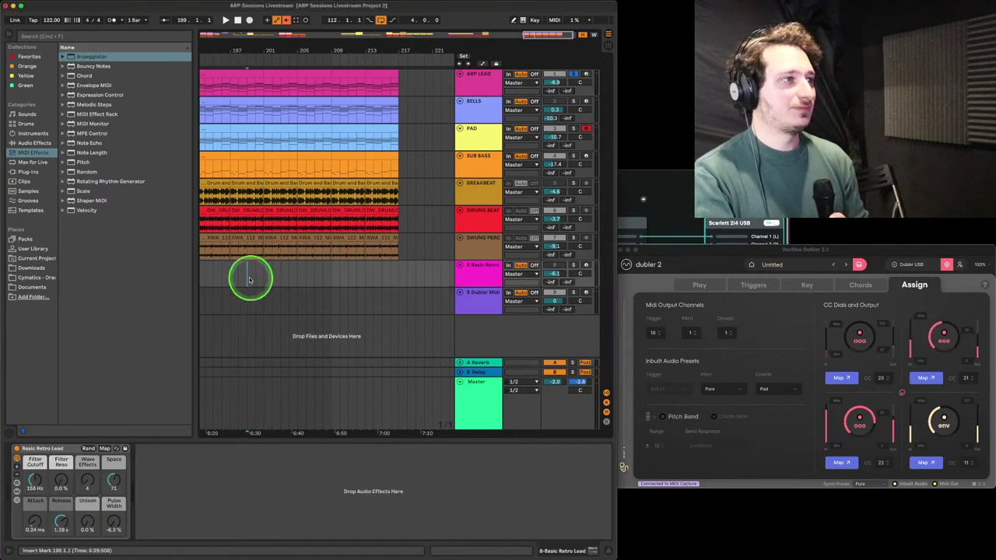
click(478, 76)
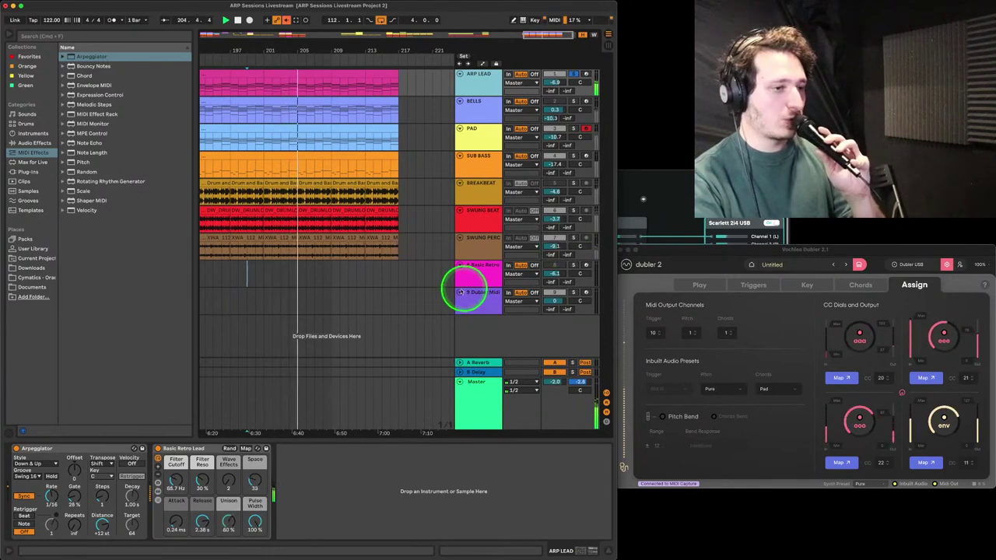
click(404, 327)
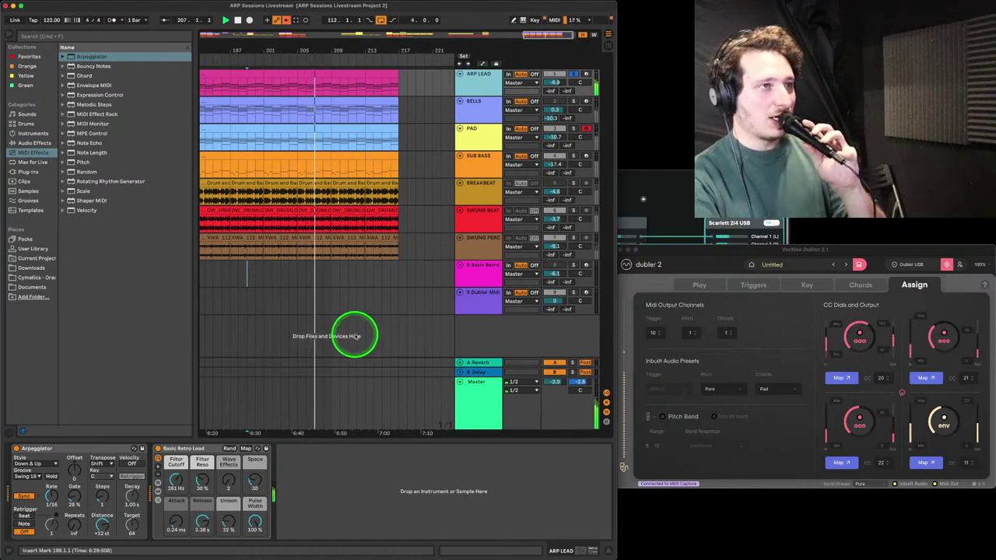
Solo SUB BASS alongside ARP LEAD during playback, and set the ARP LEAD arpeggiator's Steps to 3
click(575, 158)
click(537, 182)
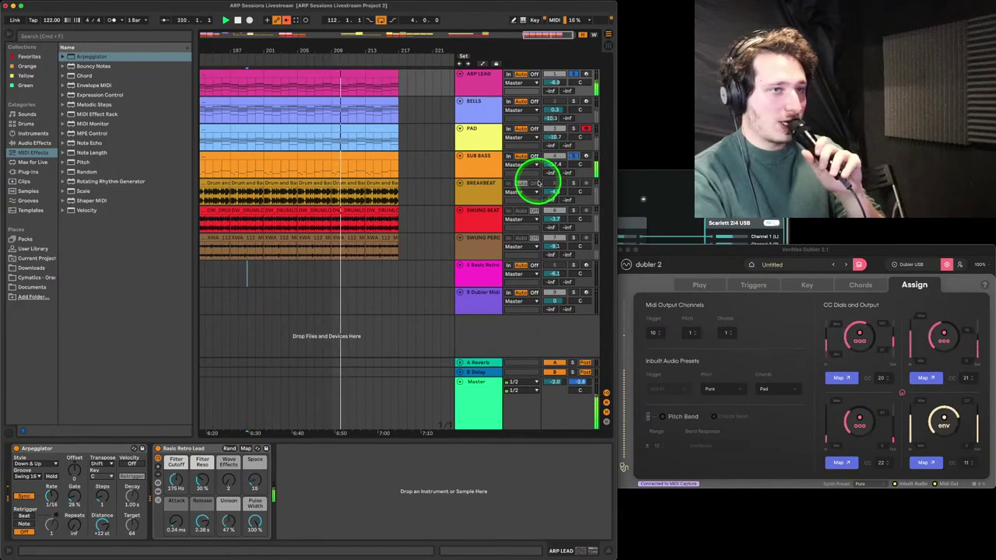
click(533, 211)
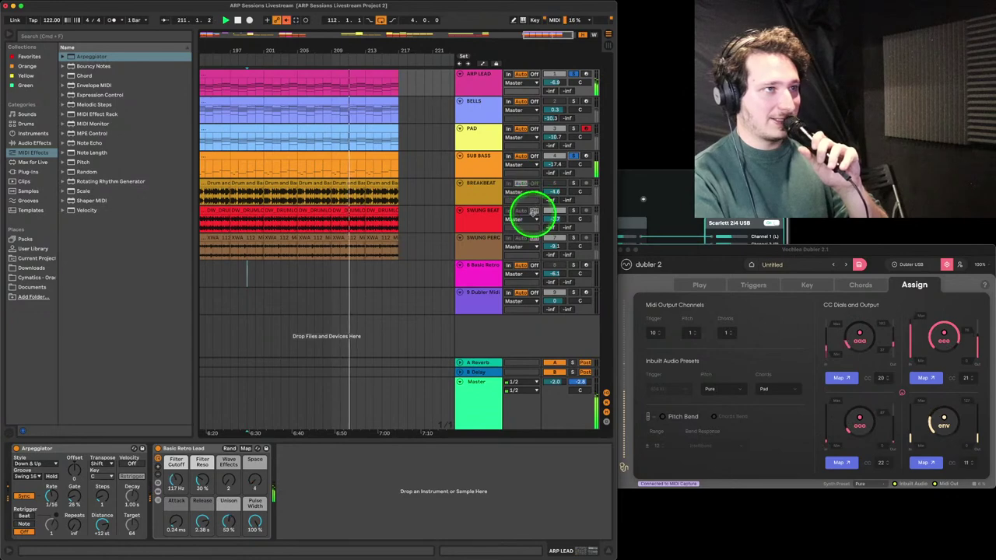
click(574, 130)
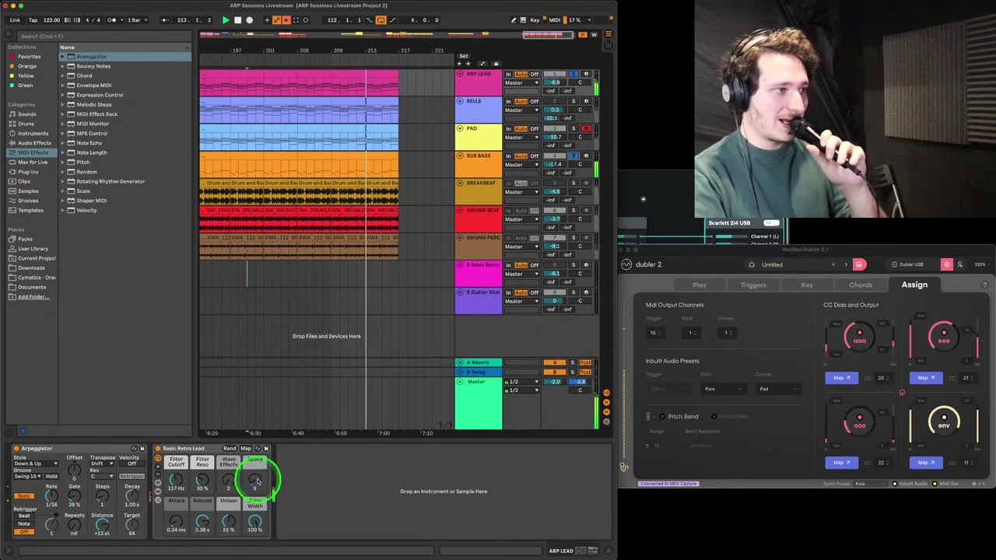
drag(227, 530, 226, 526)
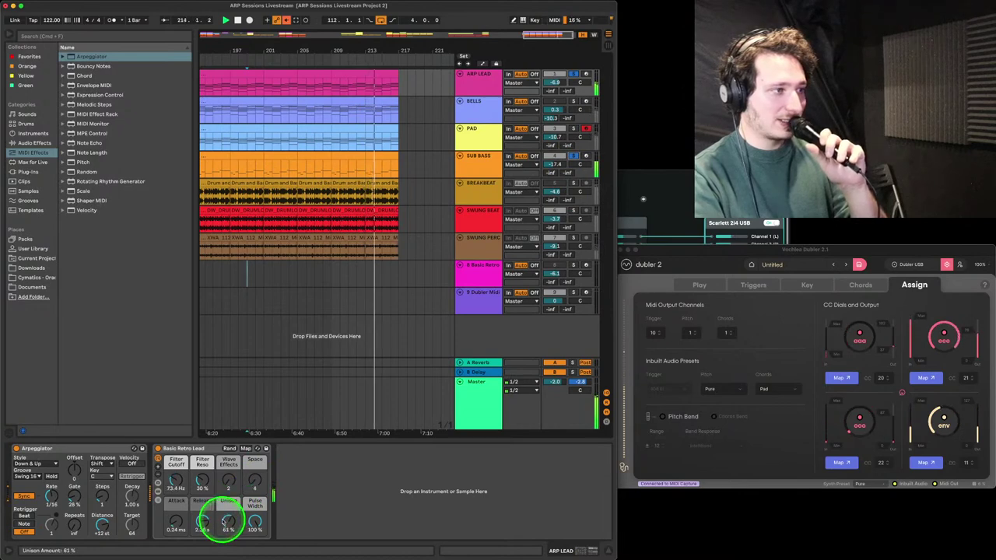
drag(104, 498, 102, 488)
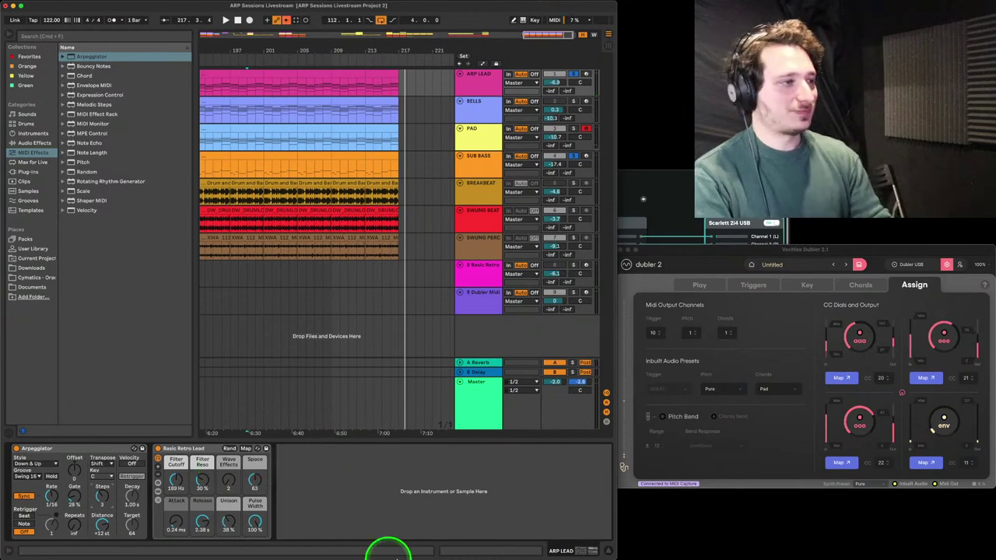
Switch to OBS, raise the YETI microphone to -6.4 dB, and minimise the OBS and Loopback windows
mouse_move(412, 556)
click(930, 551)
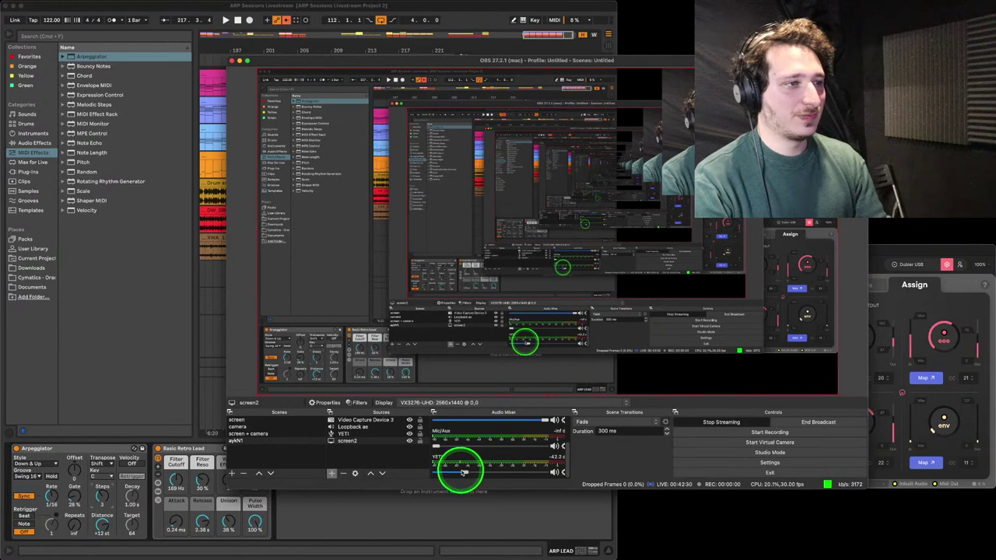
drag(468, 472, 517, 473)
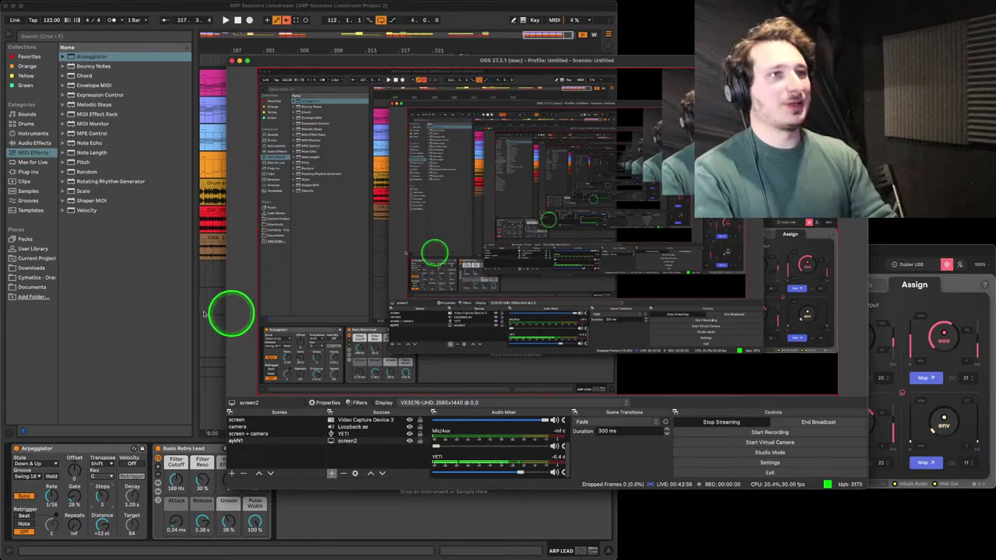
click(137, 296)
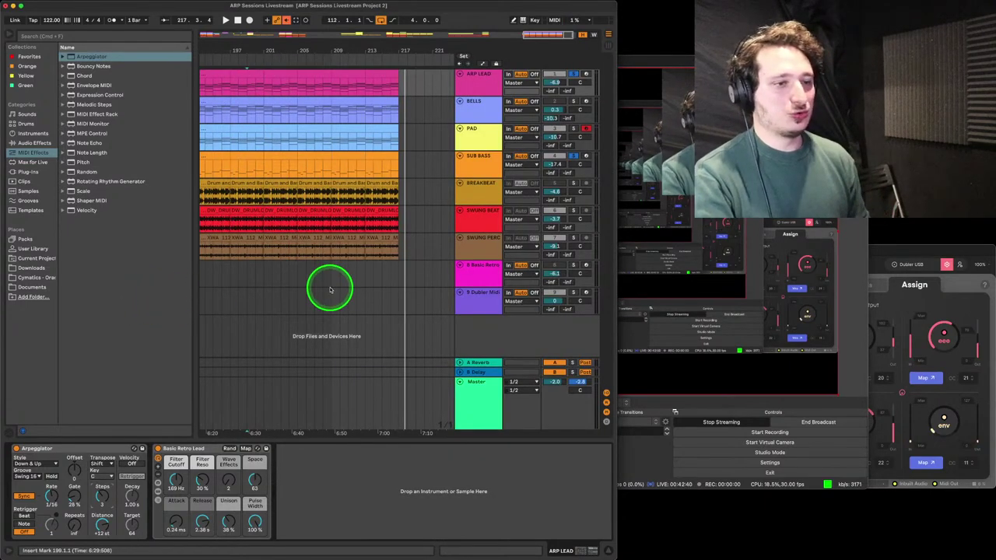
click(656, 106)
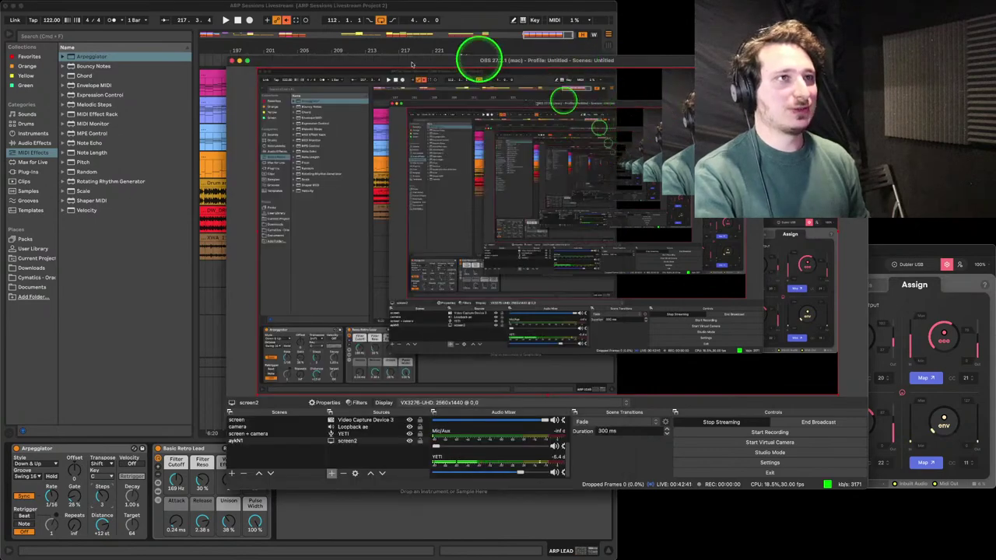
click(239, 62)
click(361, 176)
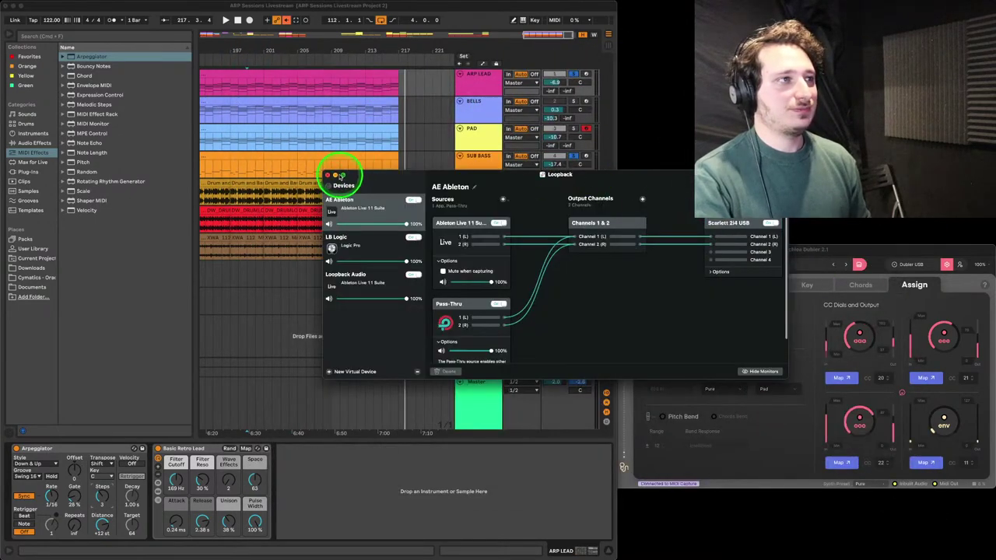
click(341, 176)
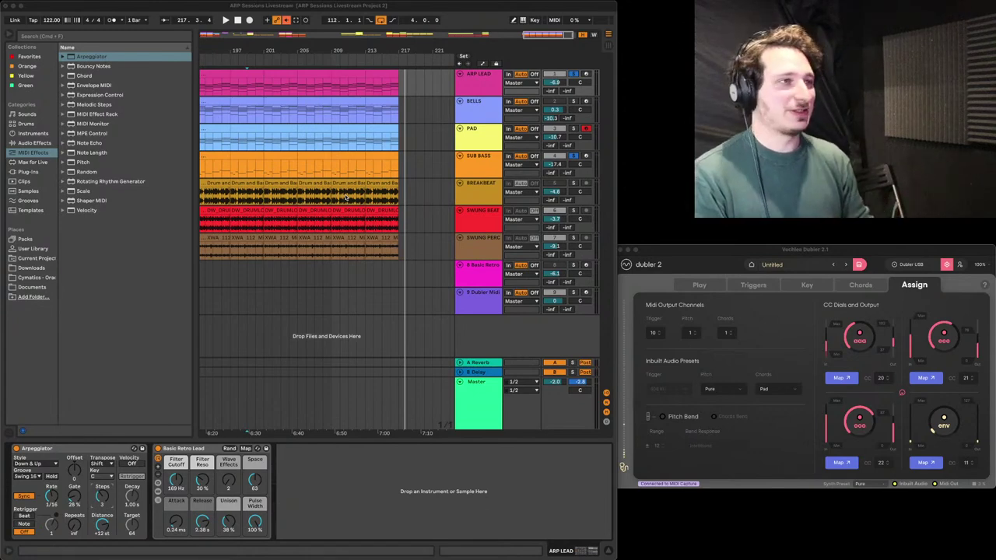
Play the arrangement from bar 195 with the ARP LEAD and SUB BASS solos off and the ARP LEAD track deactivated
scroll(257, 94, left, 5)
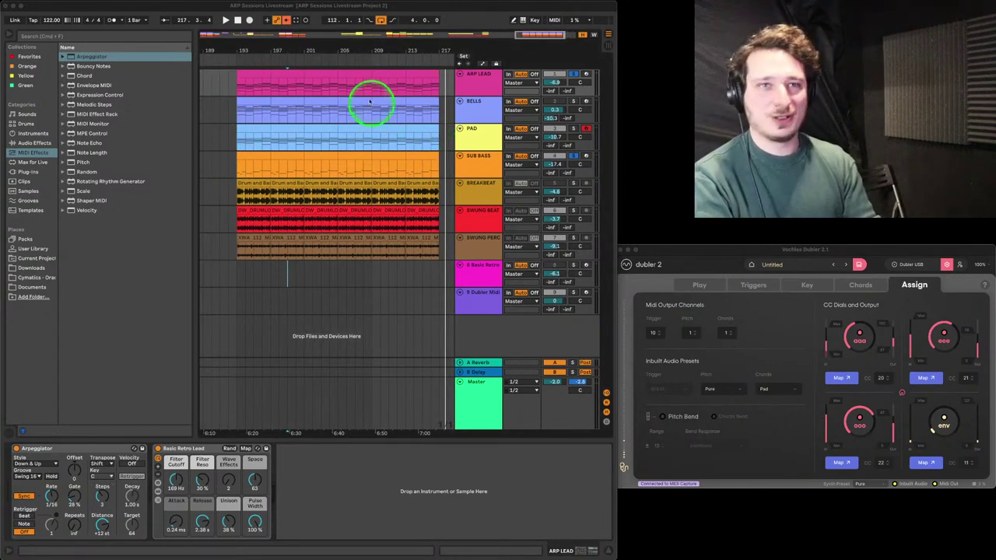
drag(364, 48, 378, 116)
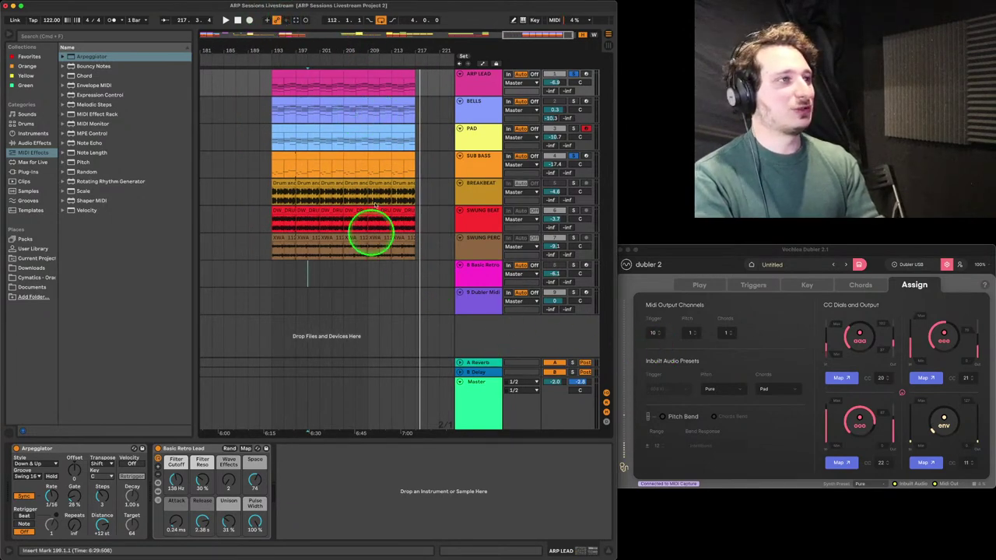
drag(355, 53, 375, 173)
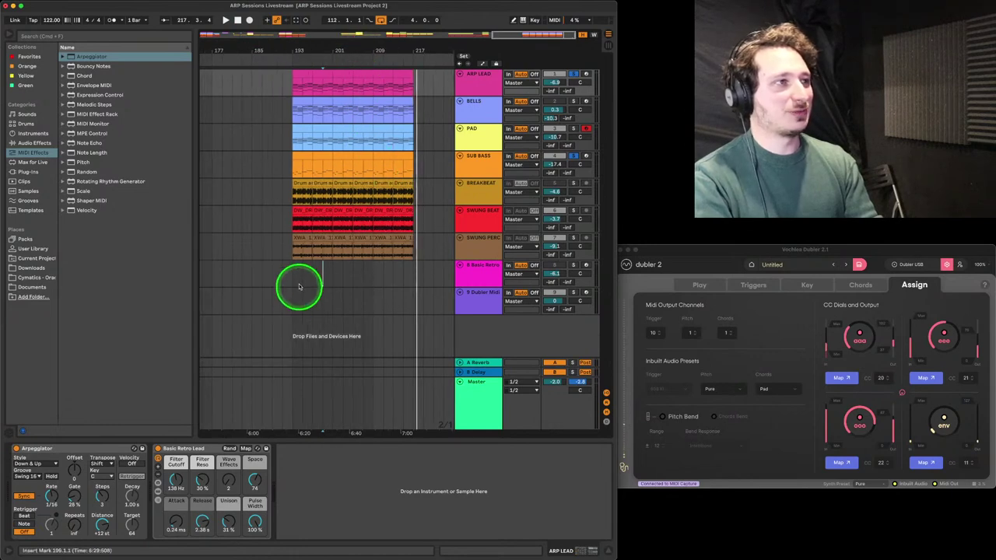
click(300, 279)
click(574, 103)
key(space)
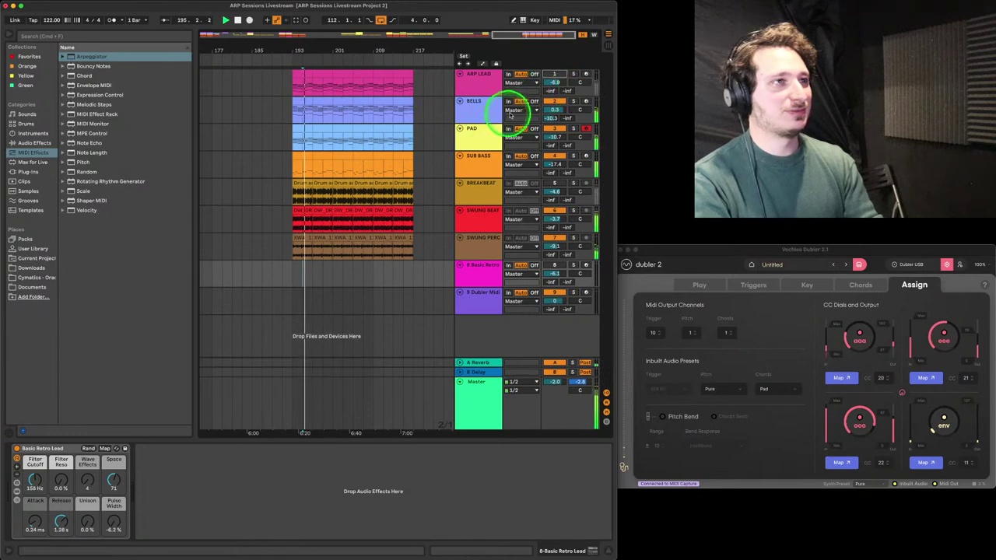
Set the SWUNG BEAT track's volume to -6.5 dB and the BELLS track's volume to -0.7 dB
drag(546, 107, 554, 111)
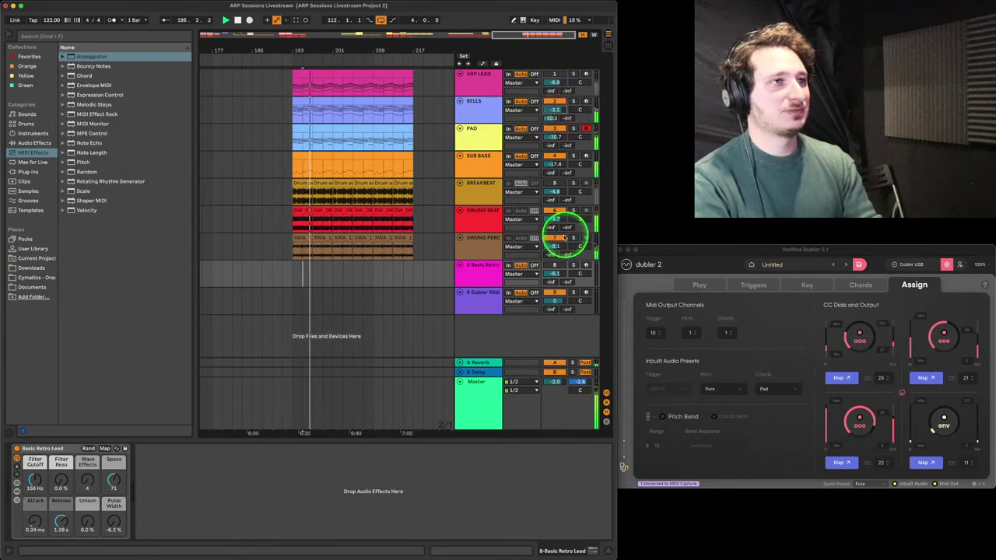
drag(551, 218, 547, 231)
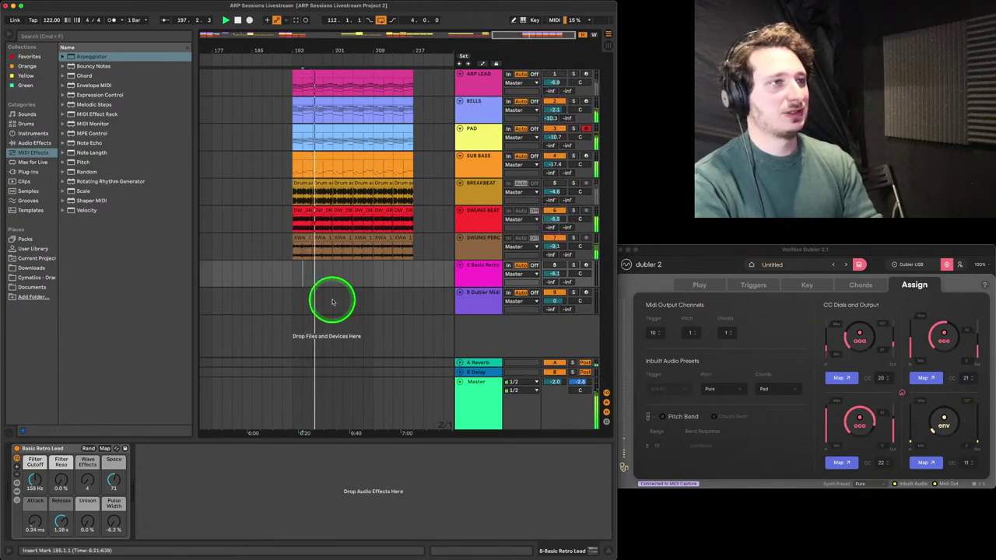
drag(551, 111, 546, 114)
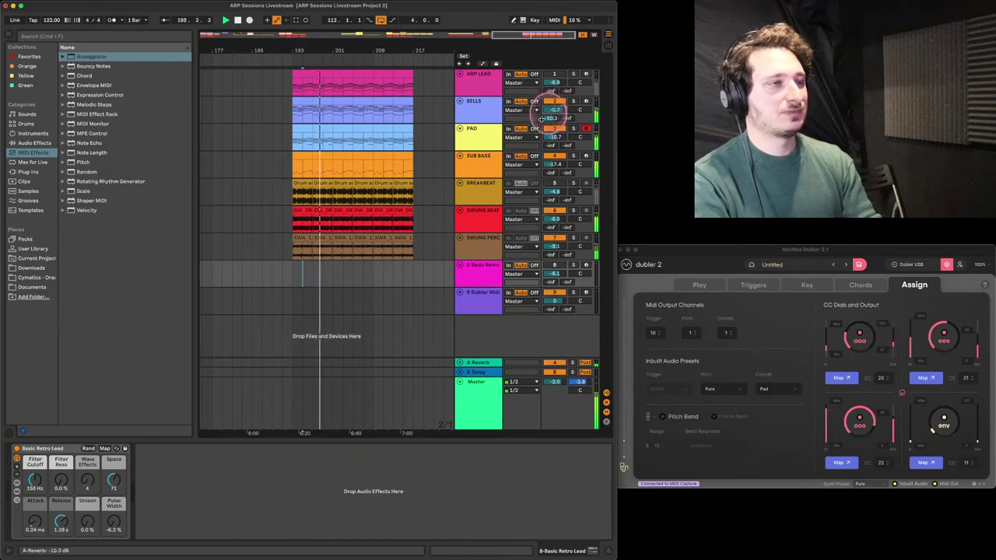
Open the Dubler MIDI Capture device on track 9, show Dubler 2's Play page and enable recording in the plugin
click(472, 301)
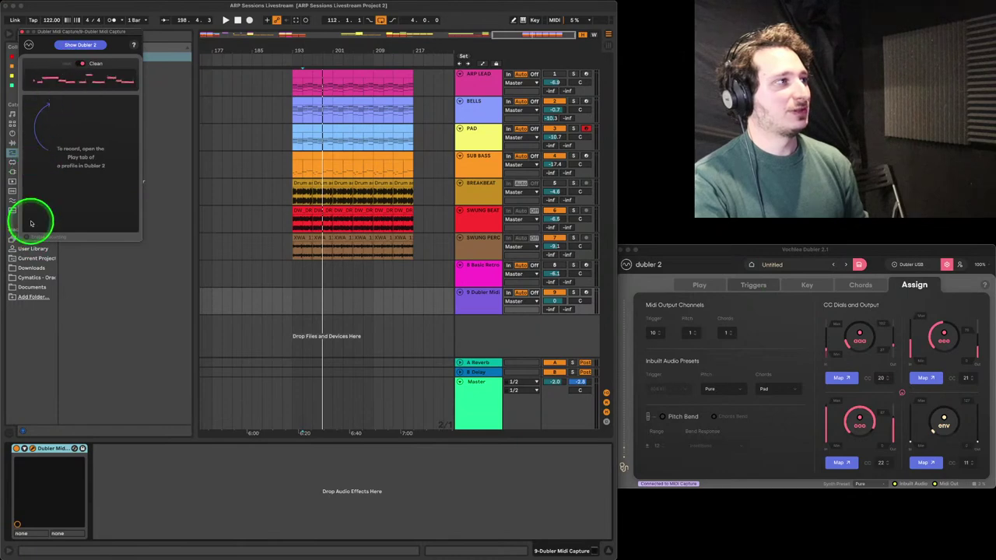
click(675, 294)
click(683, 287)
click(470, 295)
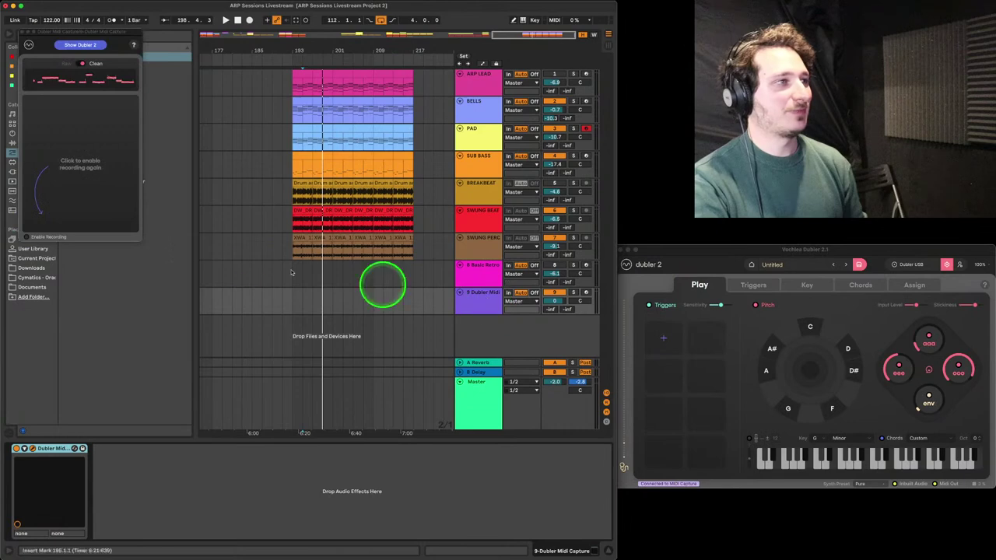
click(27, 237)
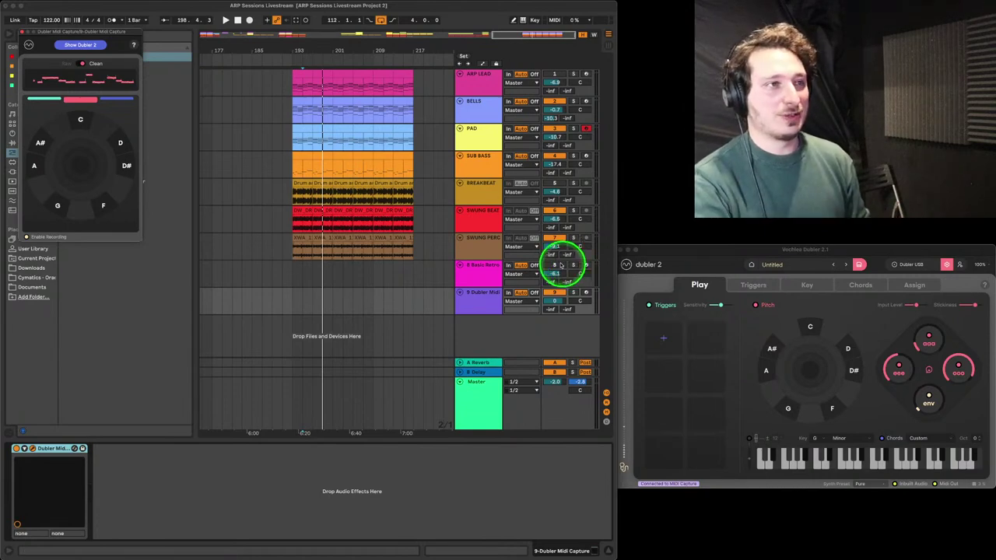
Arm the Basic Retro Lead track with Dubler's chords off, and set the lead's Filter Cutoff to 71.0 Hz
click(587, 266)
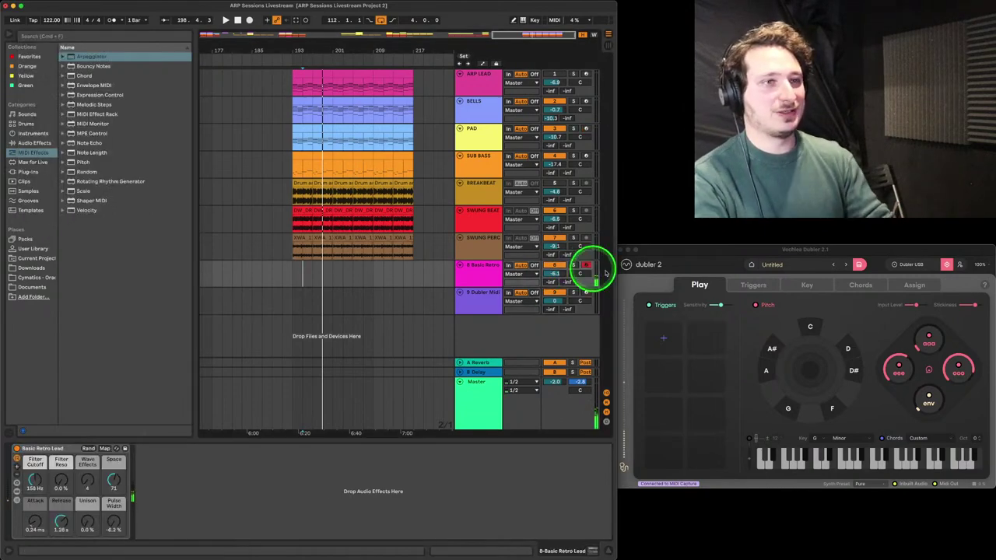
click(879, 440)
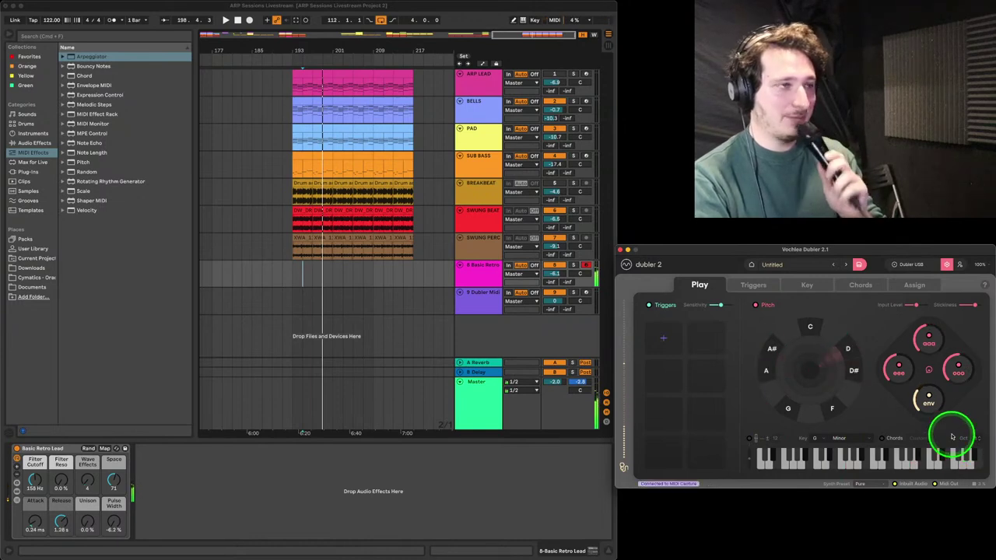
click(481, 281)
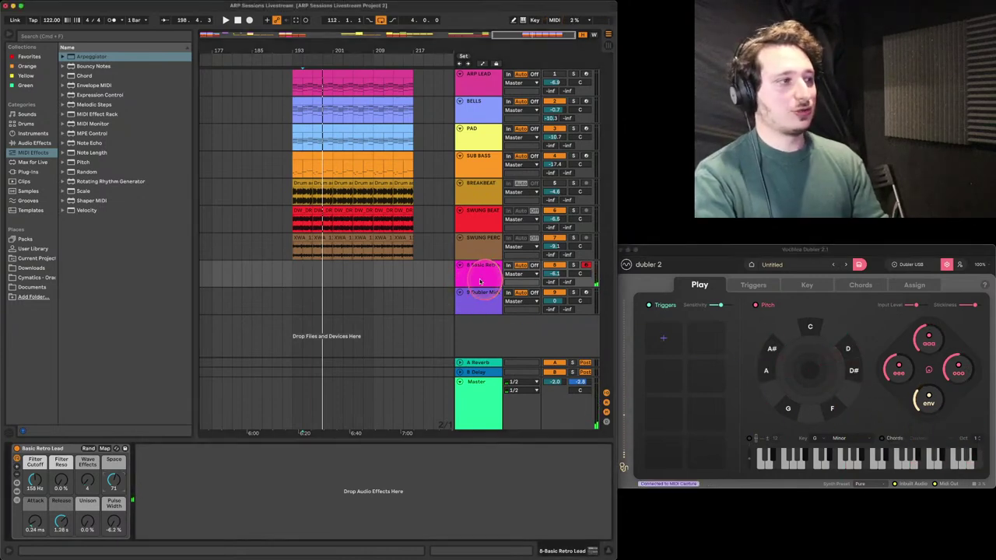
drag(37, 478, 37, 492)
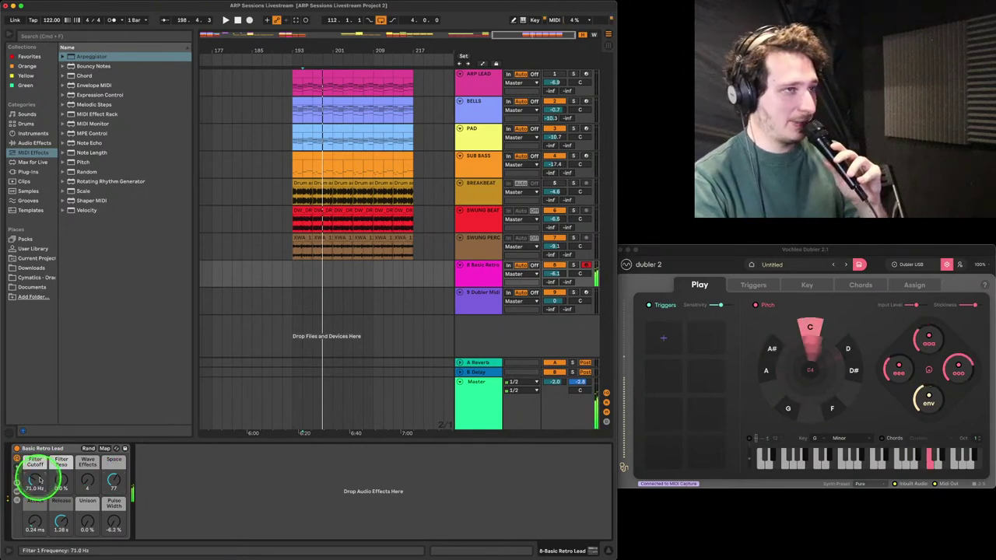
Record a sung melody with Dubler MIDI Capture while playing from bar 193, and disable its recording after stopping
click(508, 301)
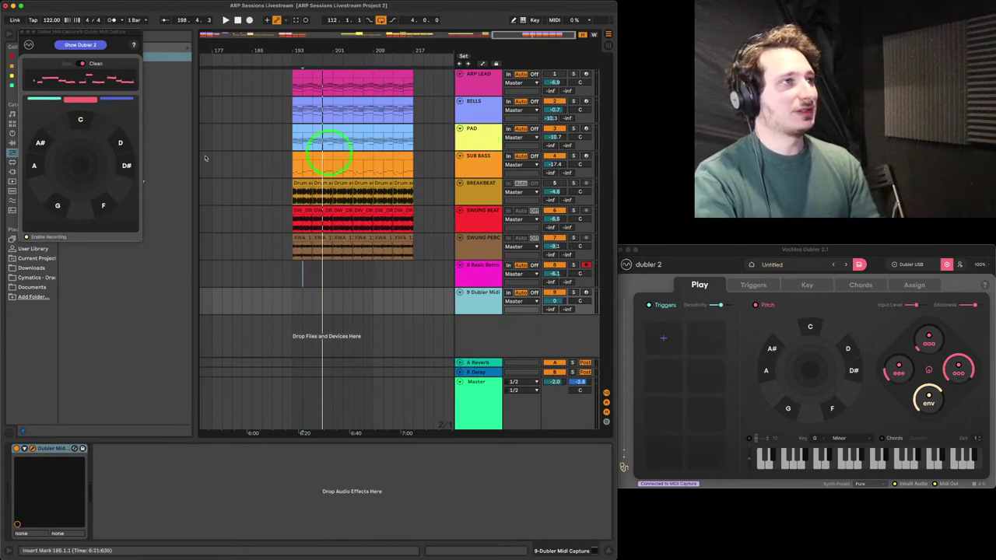
click(298, 272)
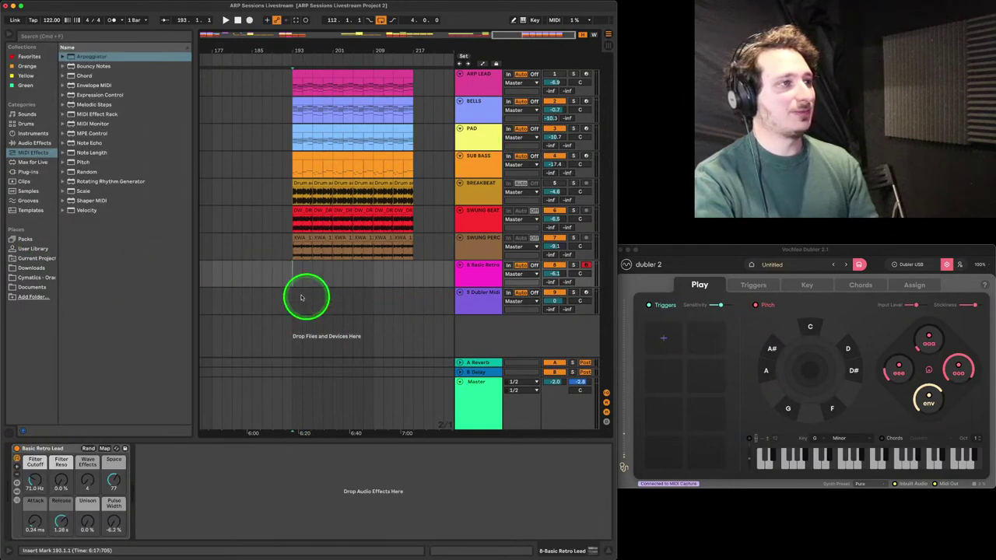
click(295, 300)
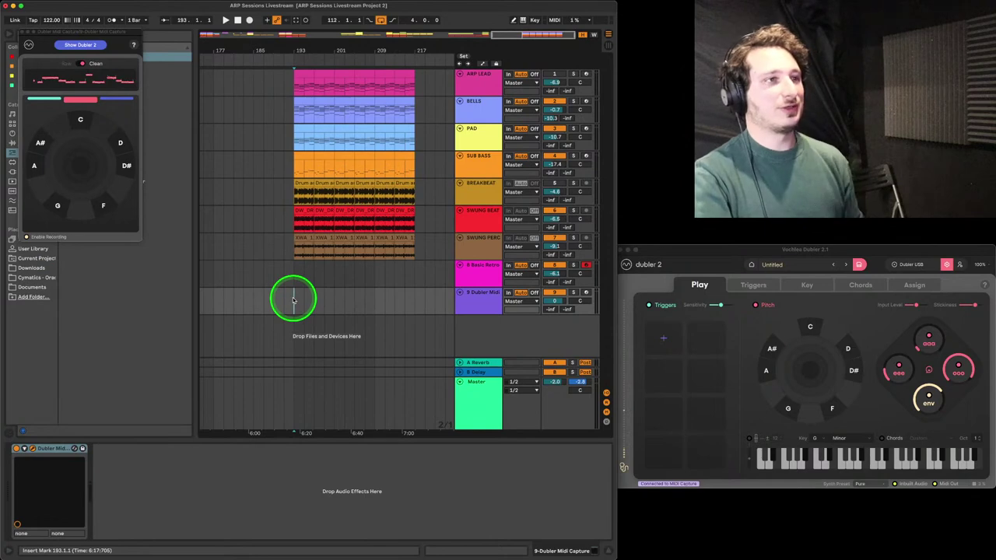
key(space)
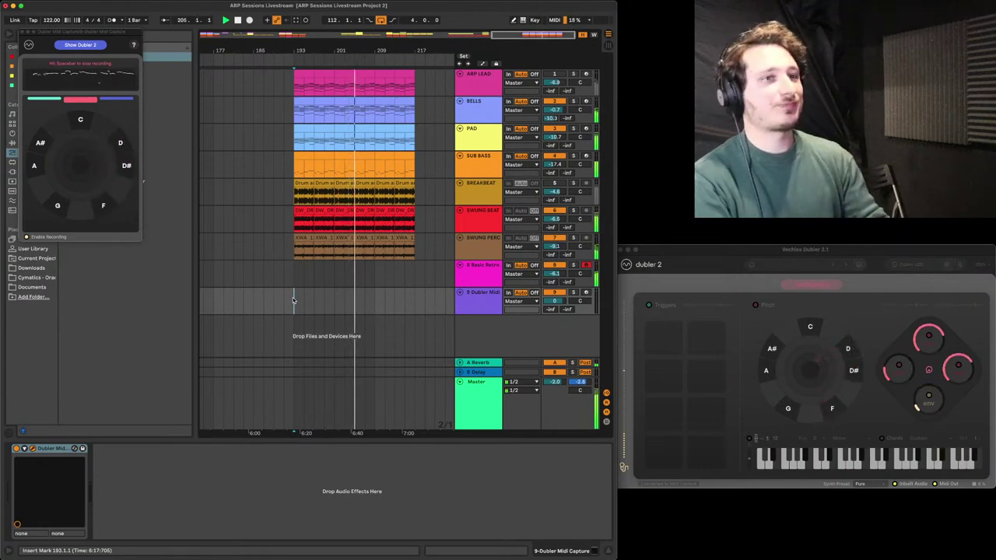
key(space)
click(257, 282)
click(50, 236)
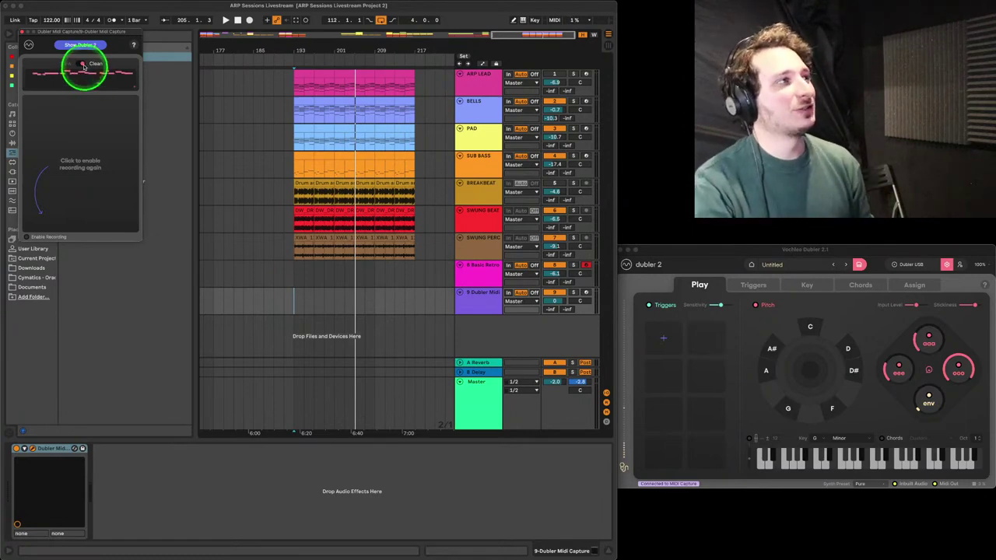
Place the cleaned MIDI capture on the Dubler MIDI Capture track at bar 193 and play it back
drag(80, 78, 300, 306)
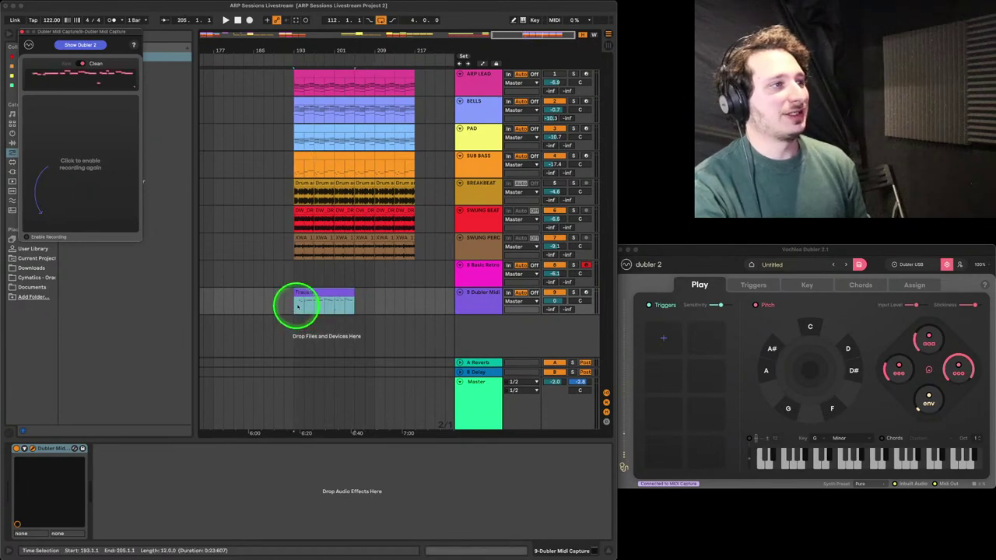
key(space)
drag(299, 49, 309, 61)
scroll(354, 303, up, 3)
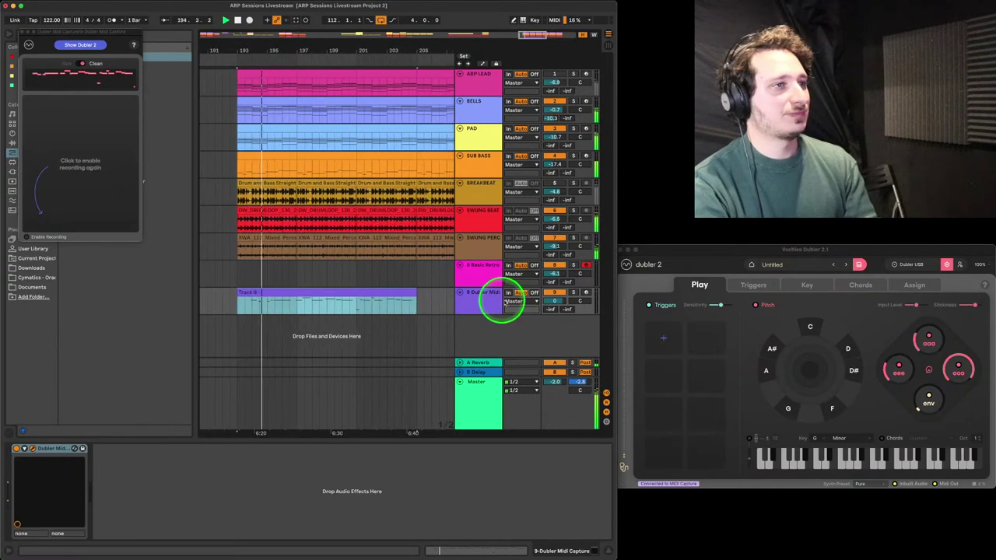
Try to transpose the captured notes up an octave and move the part from bar 194 onto the Basic Retro Lead track, and undo it
double_click(335, 294)
key(super+a)
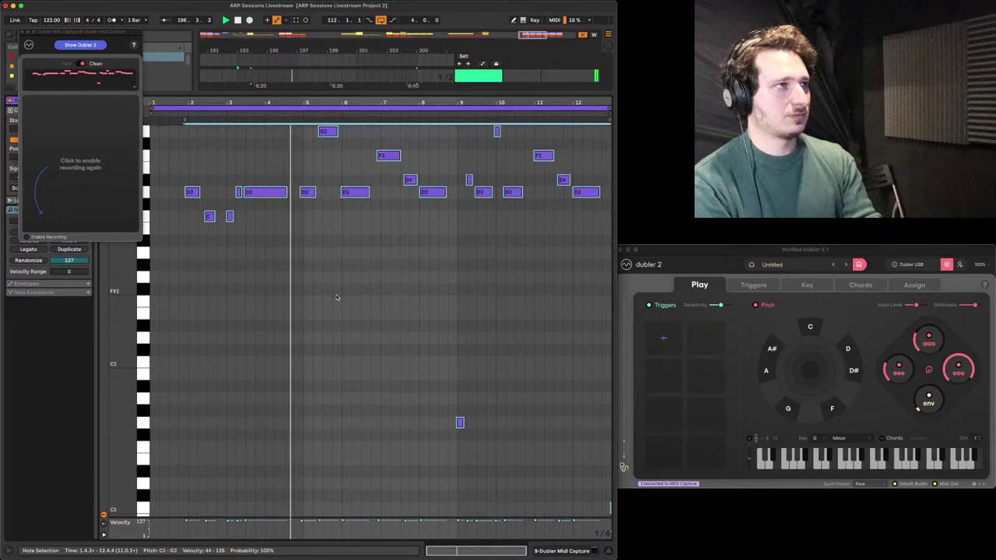
drag(325, 95, 345, 138)
key(space)
drag(384, 292, 384, 280)
key(space)
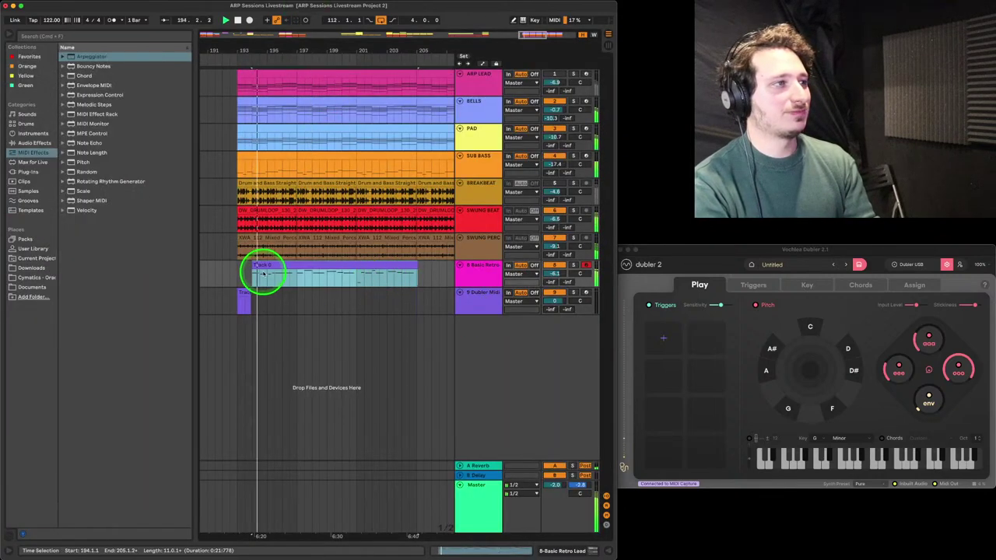
key(super+z)
Move the whole captured clip to the Basic Retro Lead track at bar 193, and make that track taller during playback
drag(246, 291, 251, 278)
key(space)
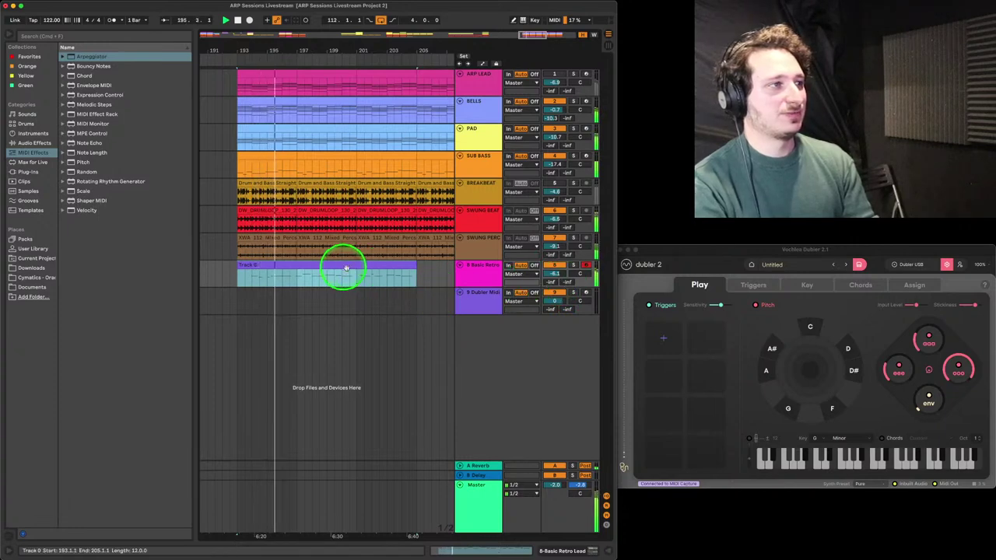
drag(492, 287, 492, 337)
click(319, 325)
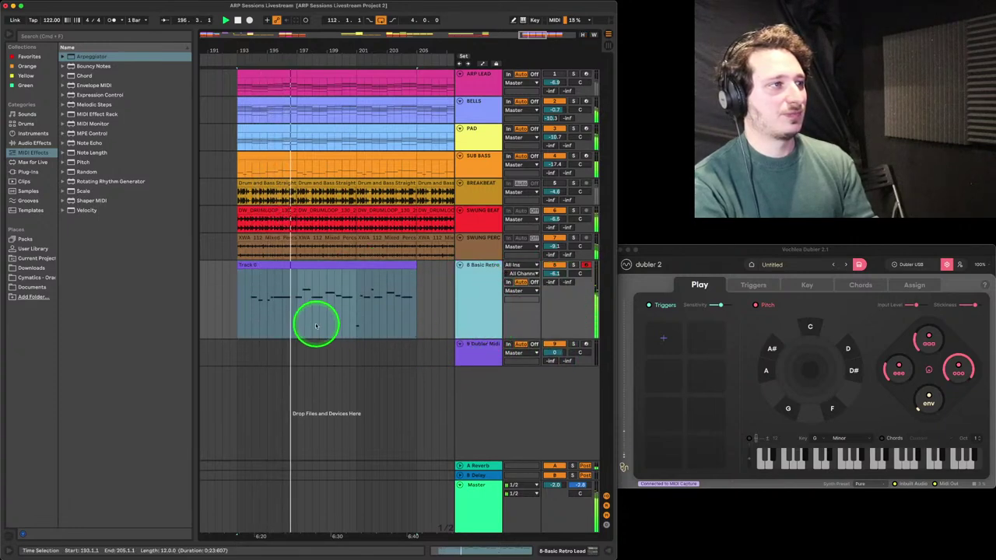
click(243, 267)
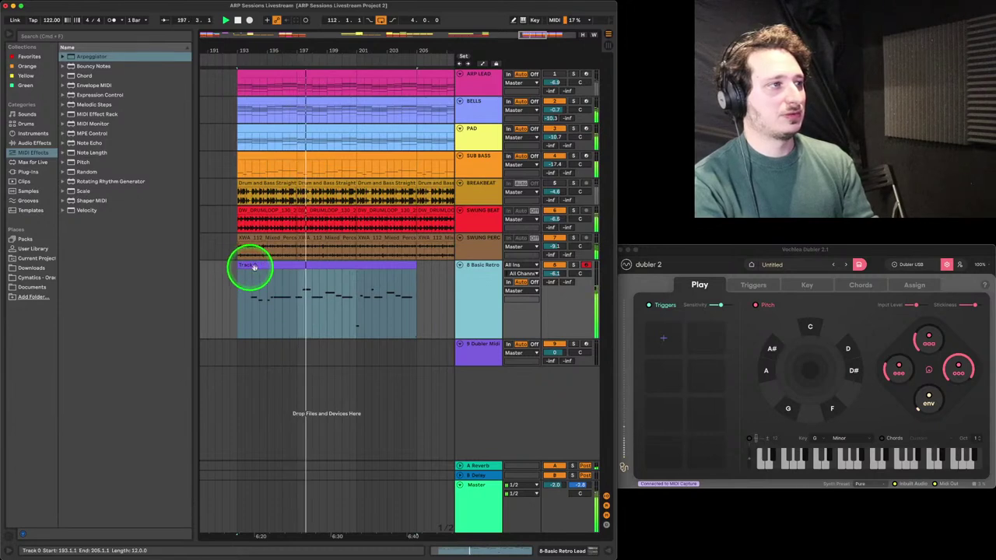
Transpose all notes of the Basic Retro Lead clip up one octave and close the note editor
double_click(319, 267)
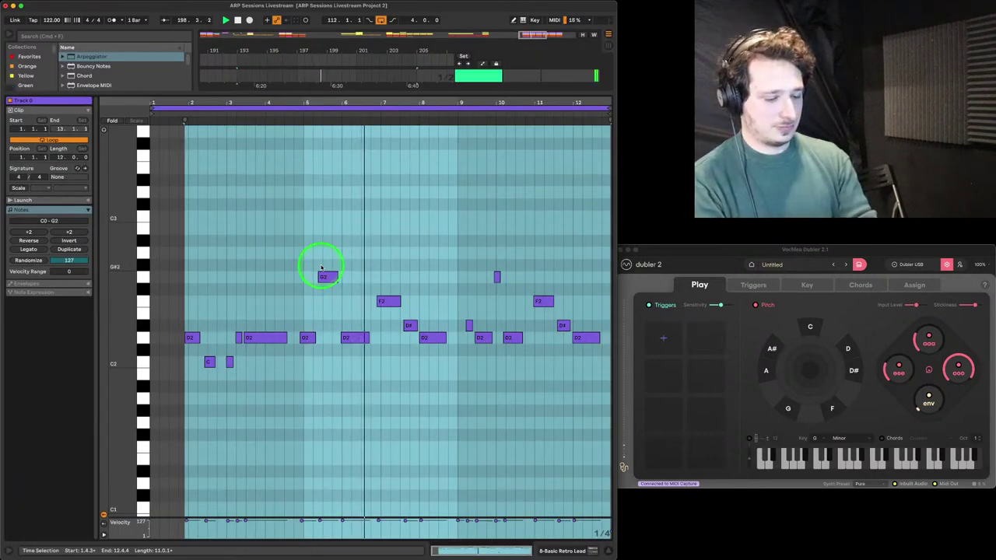
key(super+a)
key(shift+Up)
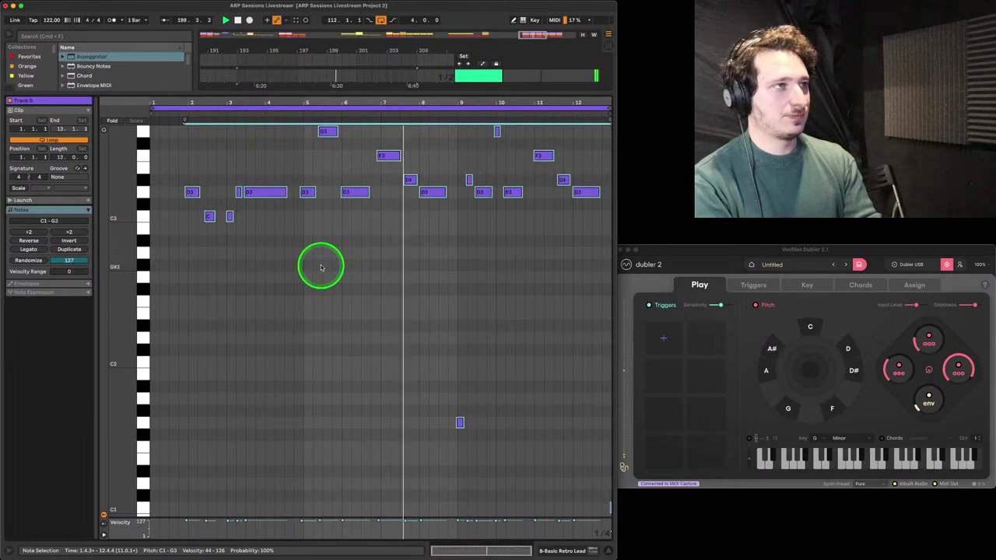
scroll(401, 279, up, 3)
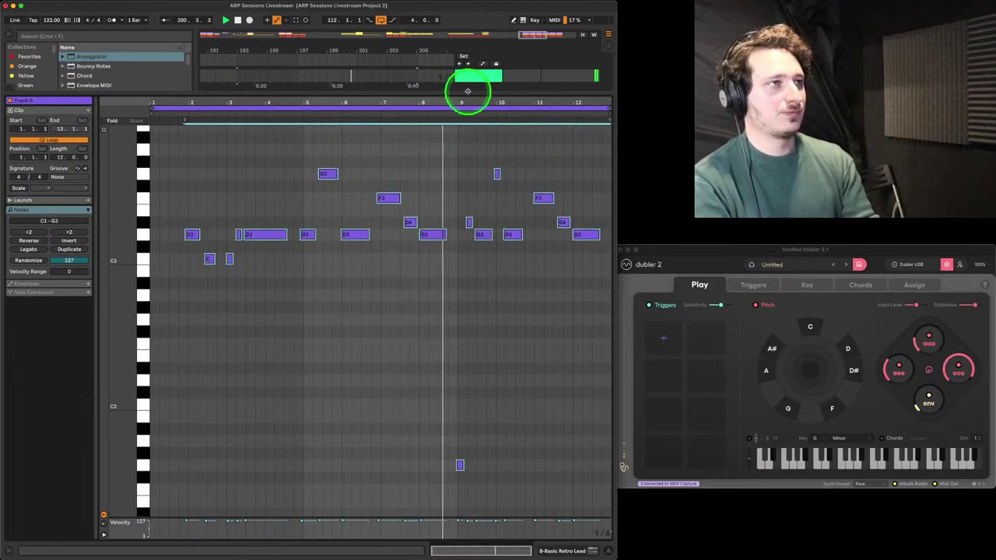
key(super+alt+l)
Deactivate the BELLS and PAD tracks, and split the Basic Retro Lead clip at bar 201
click(554, 102)
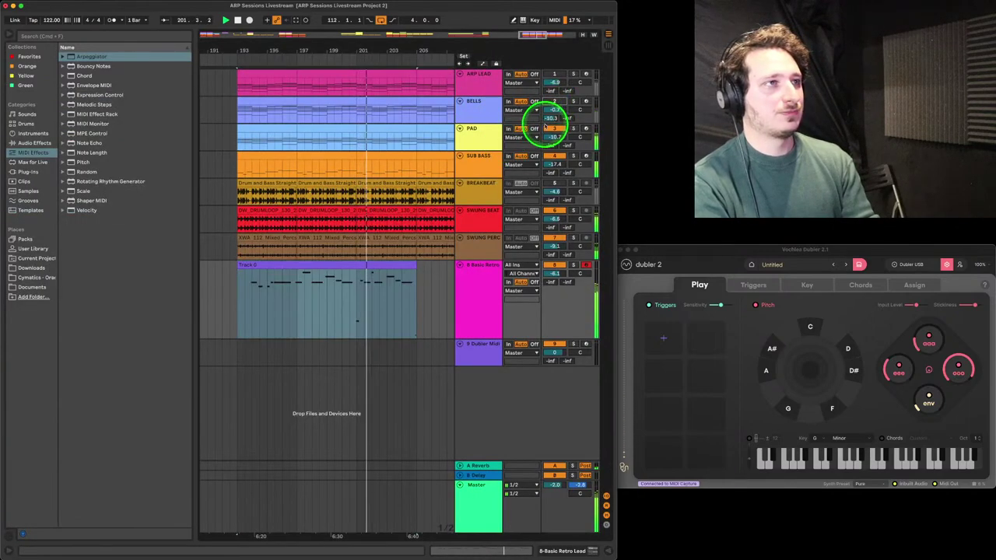
click(389, 335)
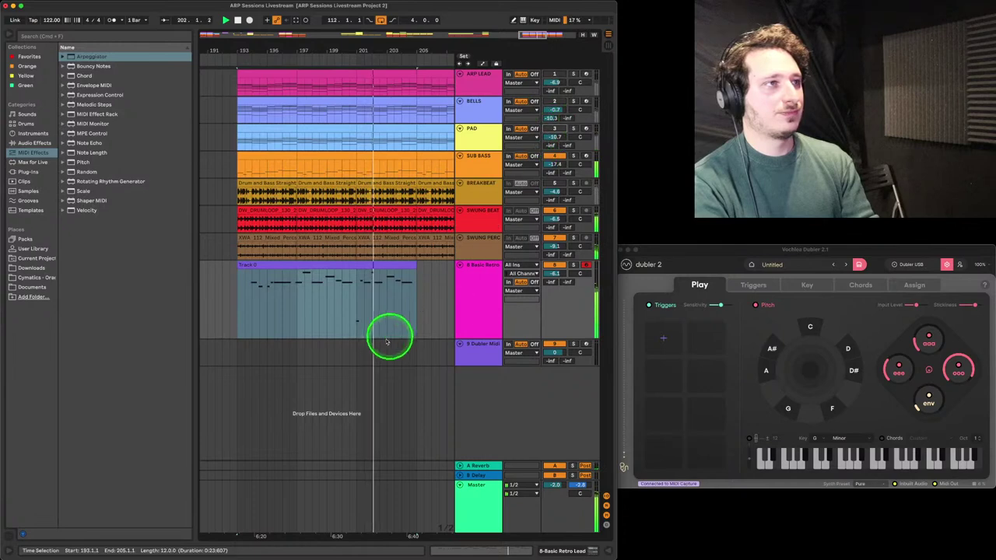
click(358, 293)
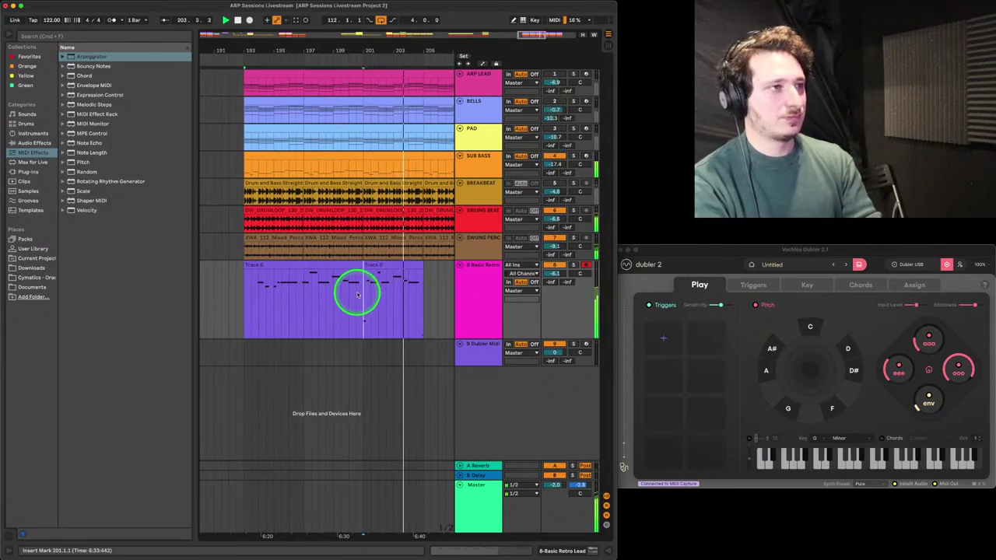
In the clip starting at bar 201, delete the G1 and first D#3 notes, and resize the first D3 to start at 9.1.1 and end earlier
double_click(381, 268)
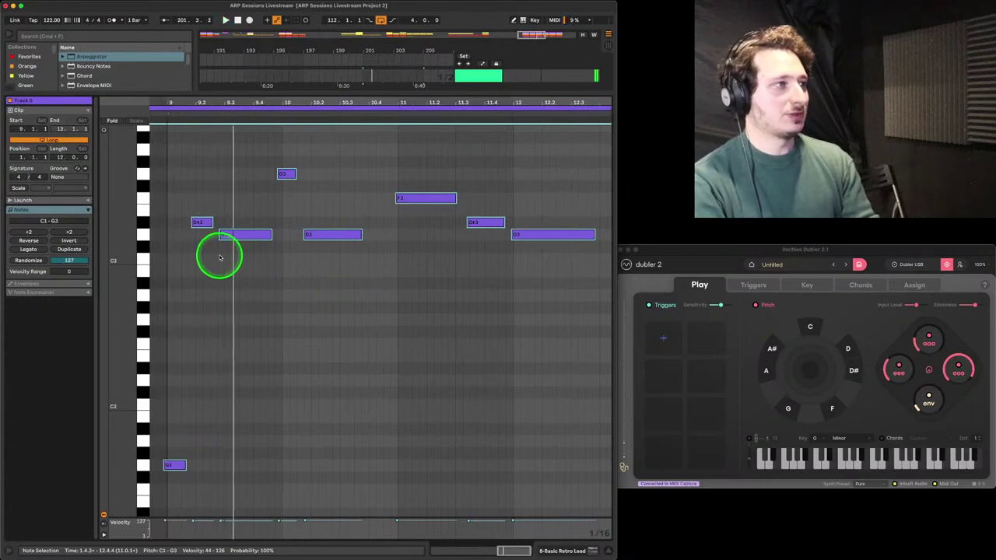
drag(200, 200, 164, 473)
key(Delete)
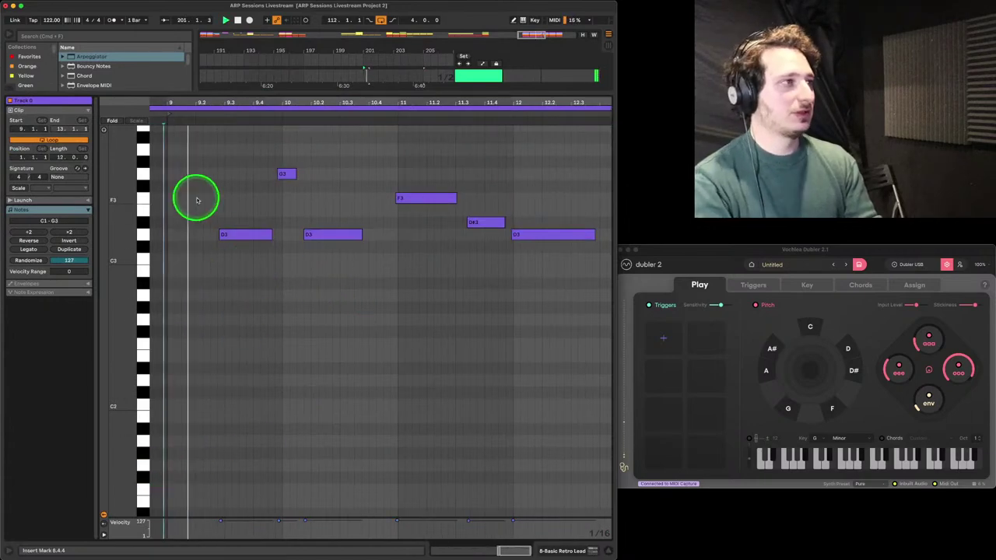
drag(219, 236, 170, 238)
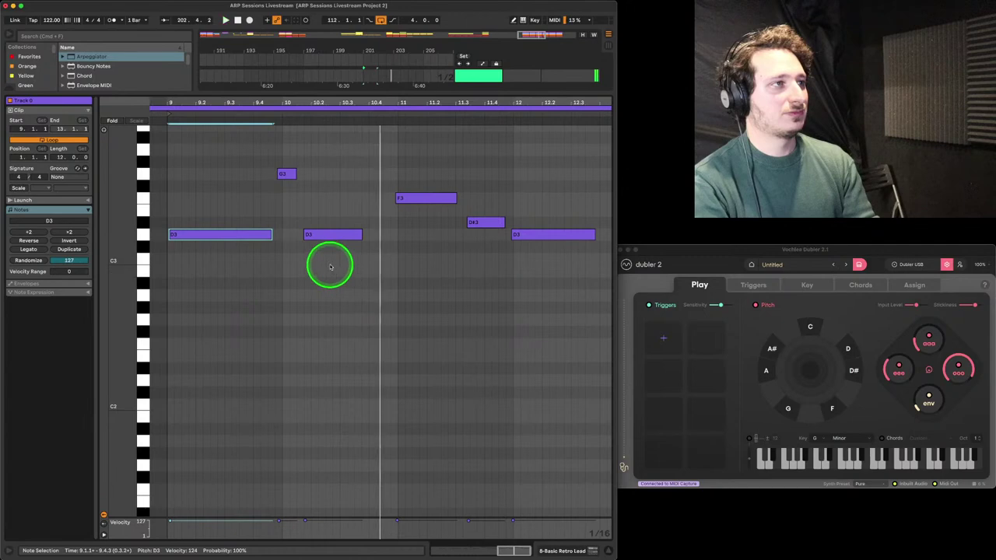
drag(272, 237, 246, 235)
Shift the G3 note to 9.3.4, move the second D3 to 10.1.1 and extend it to 11.1.1, and close the note editor
drag(344, 260, 261, 174)
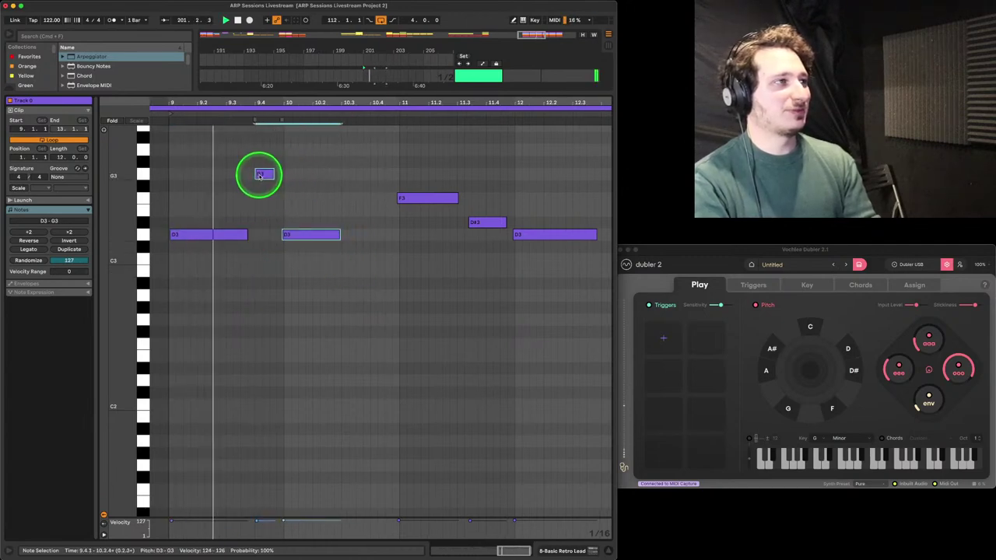
drag(261, 175, 250, 174)
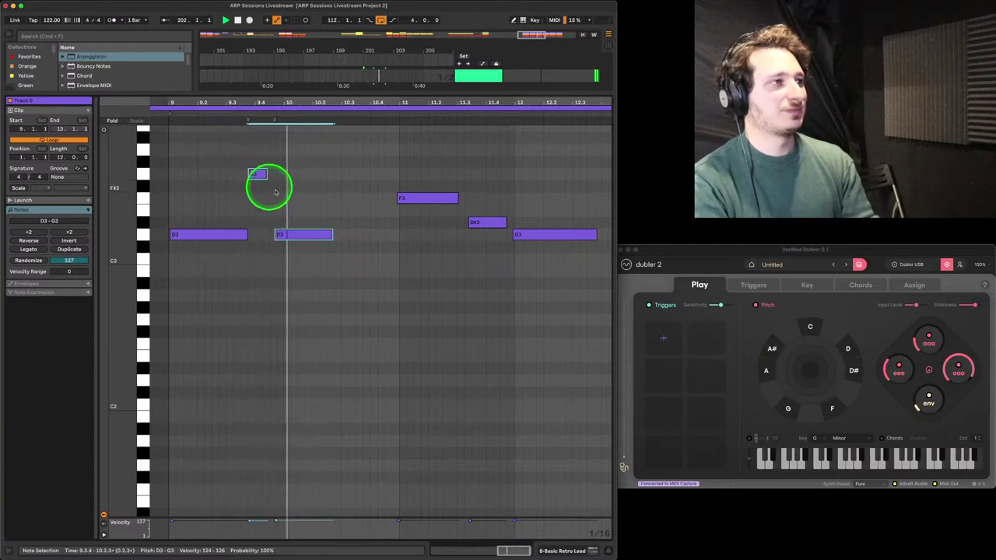
click(291, 236)
mouse_move(291, 236)
mouse_down()
mouse_move(304, 235)
mouse_move(295, 235)
mouse_up()
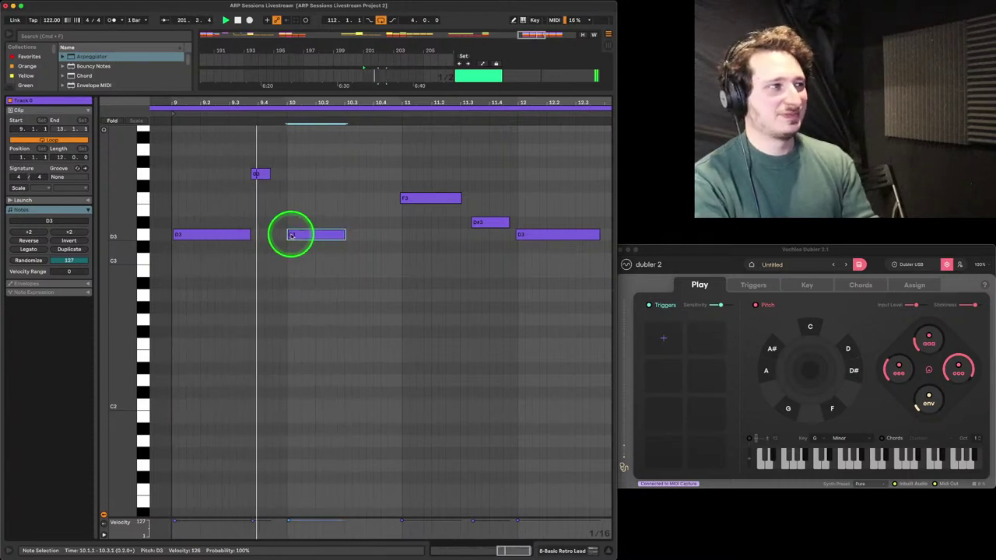
drag(342, 235, 402, 233)
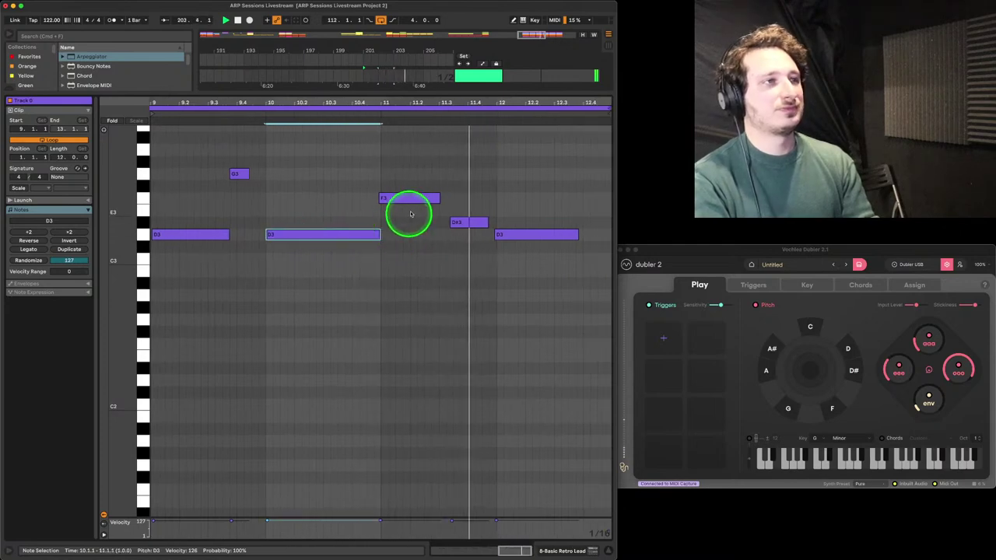
double_click(404, 95)
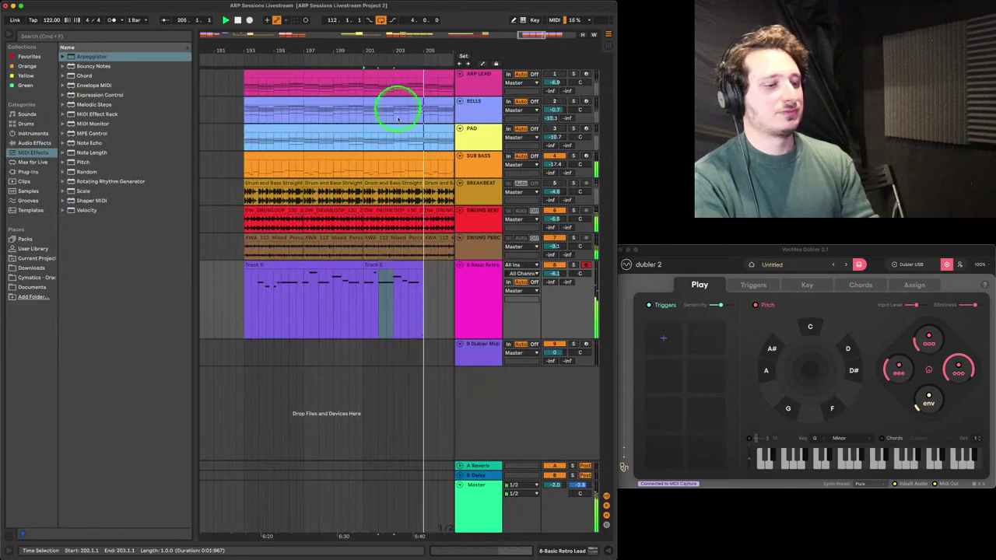
Duplicate the edited Basic Retro Lead clip from bar 201 to bar 205
click(347, 265)
key(space)
scroll(354, 267, right, 1)
click(343, 272)
click(320, 264)
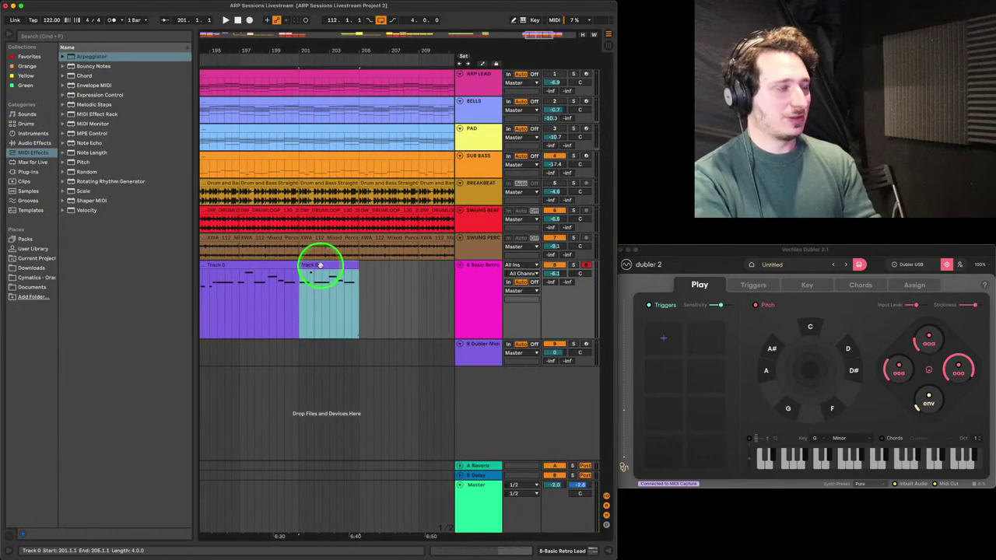
key(super+d)
click(335, 267)
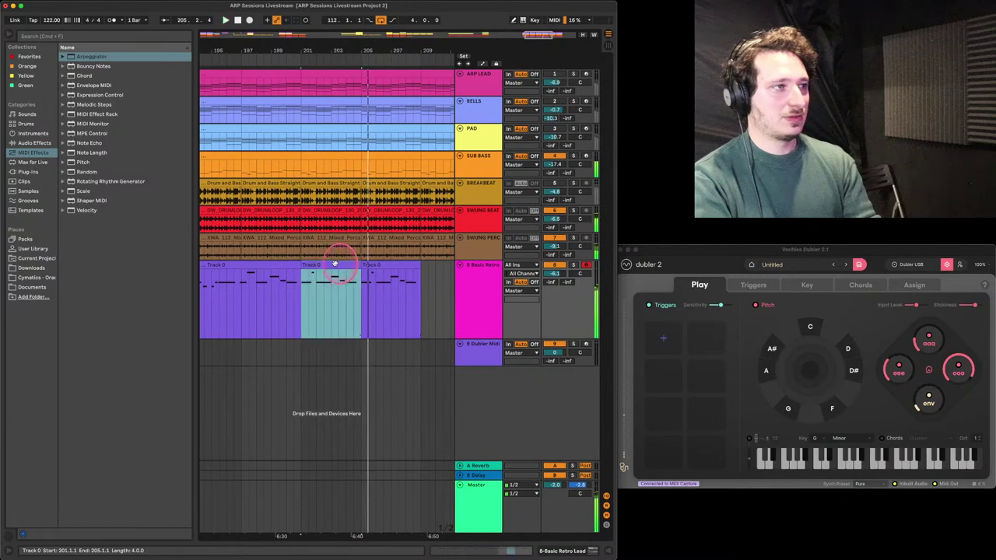
Loop the two Basic Retro Lead clips from bar 201 to bar 209
shift+click(382, 265)
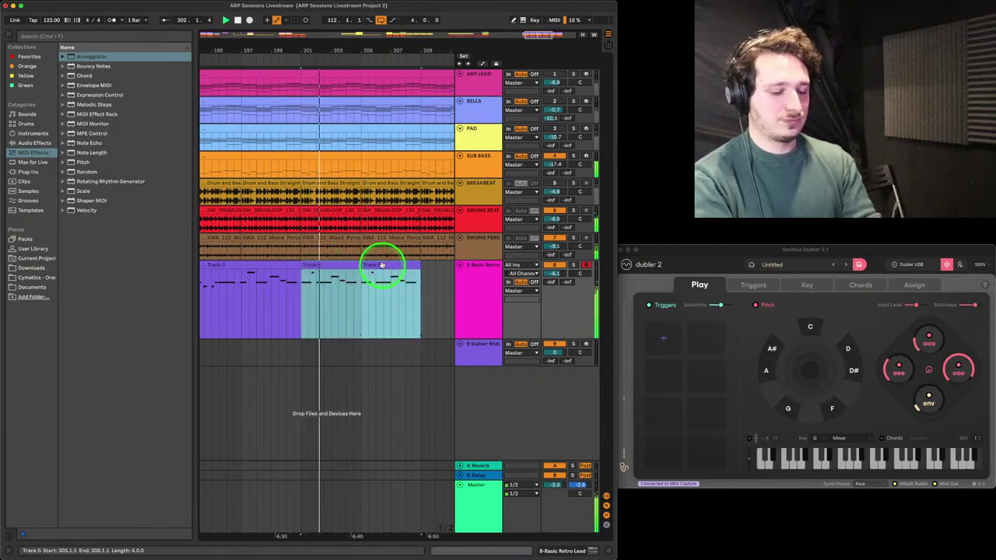
key(super+l)
Adjust the Basic Retro Lead synth to Space 127, Filter Cutoff 213 Hz and Filter Reso 61%
double_click(486, 280)
drag(35, 480, 37, 483)
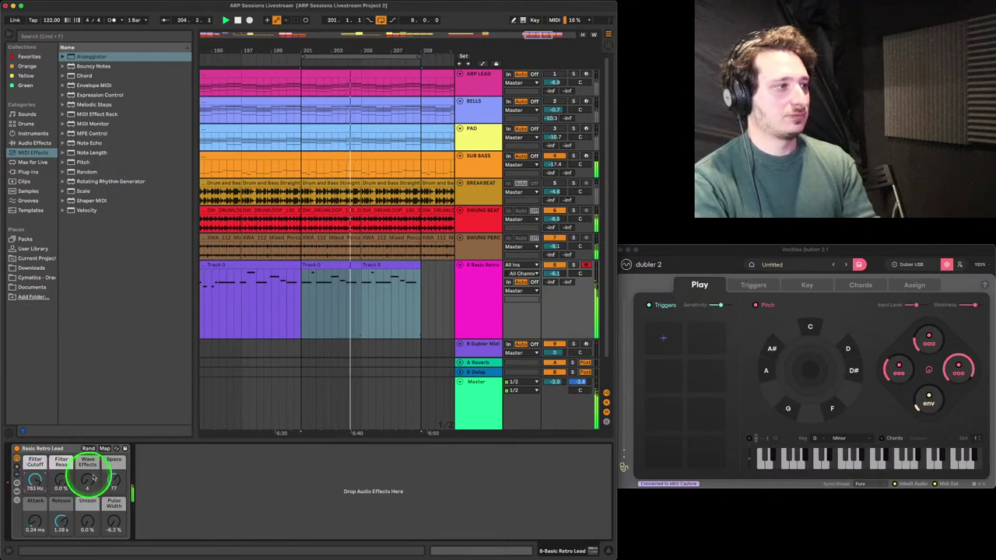
mouse_move(114, 479)
mouse_down()
mouse_move(114, 500)
mouse_move(115, 459)
mouse_up()
drag(39, 483, 40, 498)
mouse_move(40, 482)
mouse_down()
mouse_move(40, 498)
mouse_move(63, 471)
mouse_move(34, 477)
mouse_up()
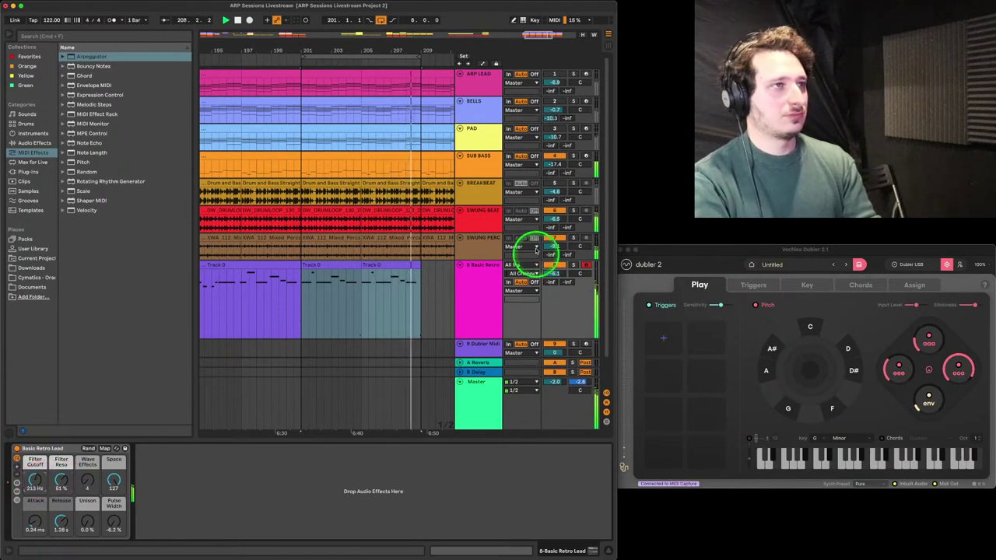
Reactivate the PAD track at -9.0 dB and lower the Basic Retro Lead track to -6.5 dB
drag(559, 134, 554, 135)
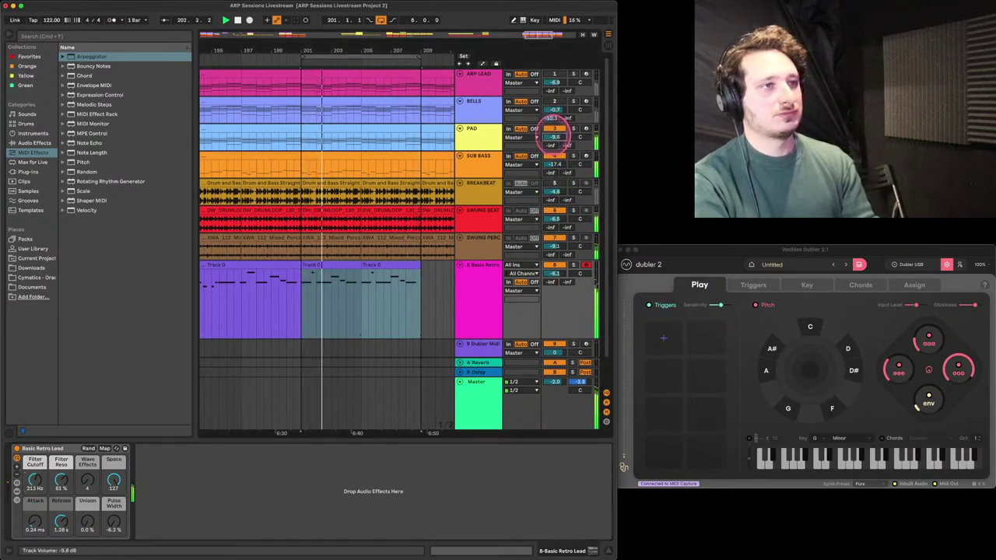
click(478, 136)
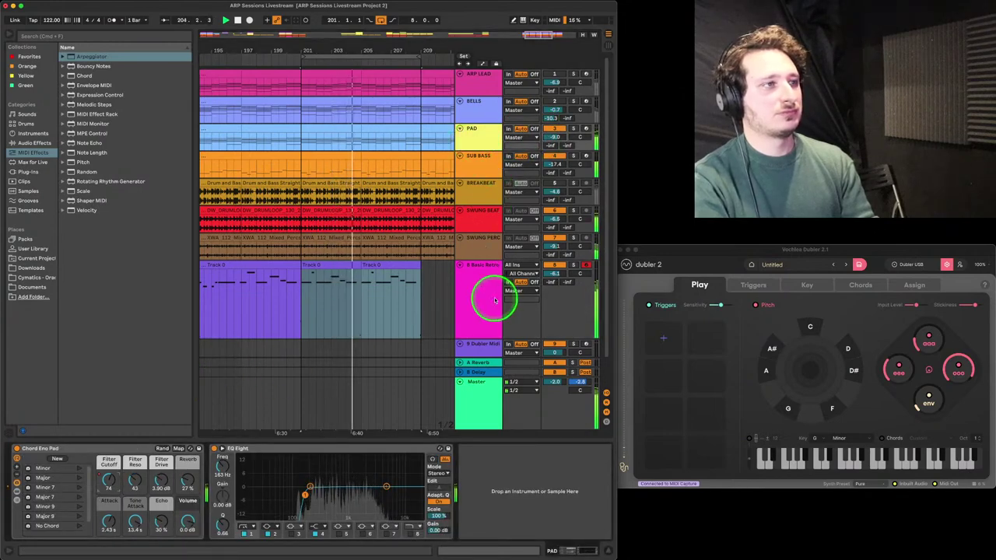
drag(558, 275, 557, 279)
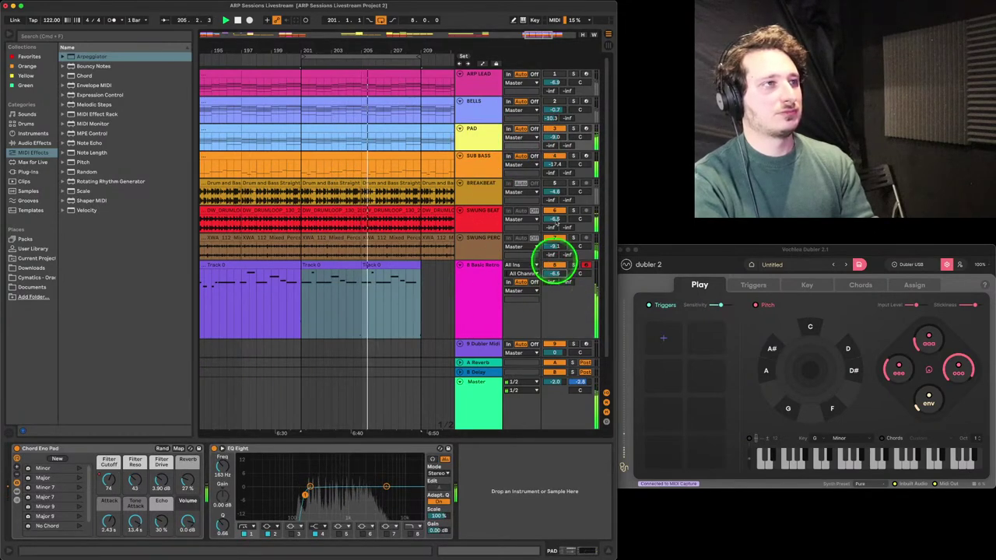
Reactivate the BELLS track at 6.0 dB and lower the Basic Retro Lead track to -7.4 dB
click(514, 113)
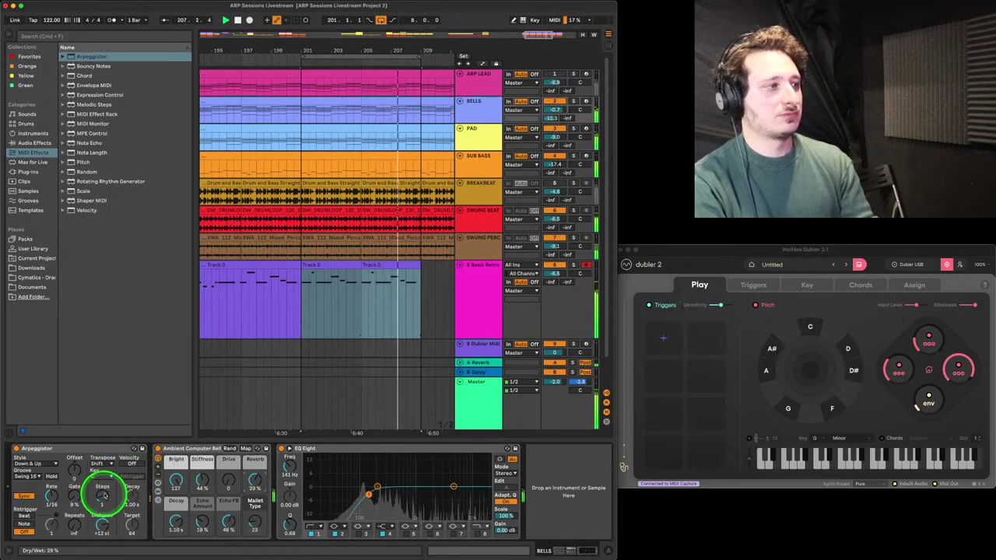
drag(557, 111, 564, 109)
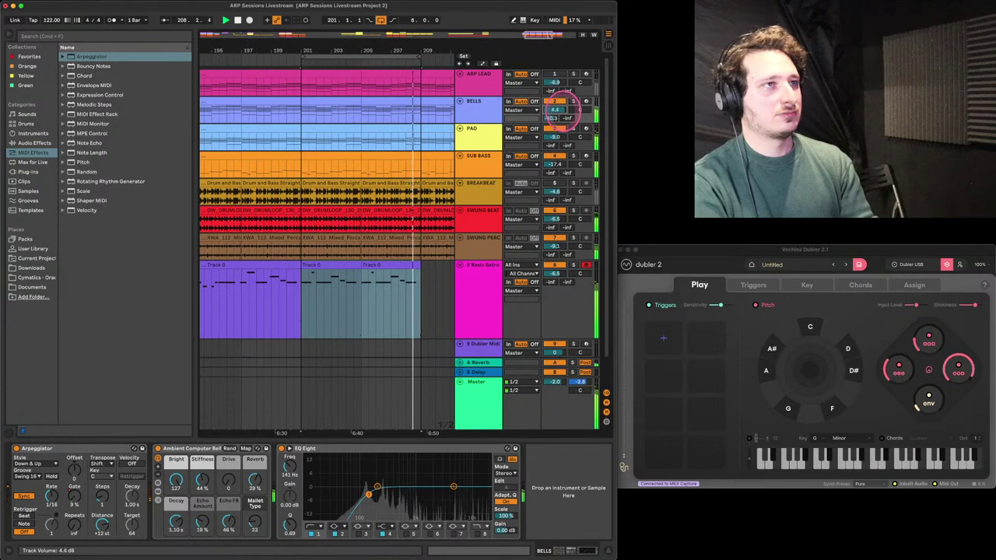
click(557, 273)
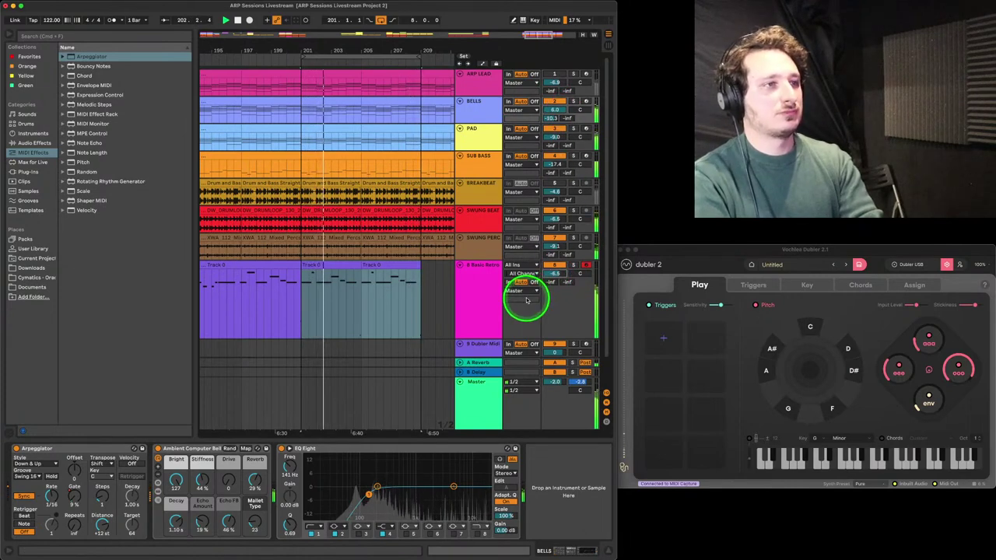
scroll(506, 342, down, 2)
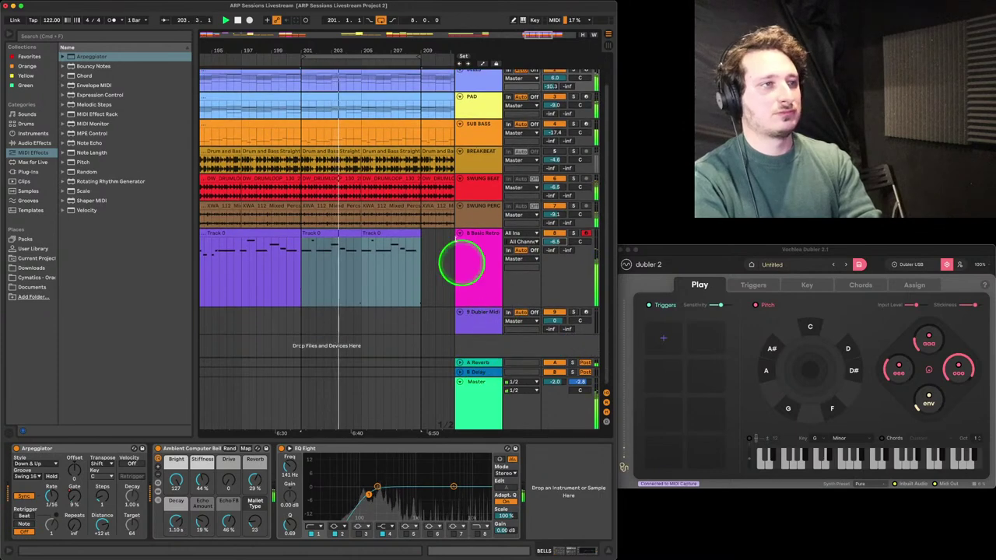
drag(559, 243, 564, 249)
scroll(440, 234, up, 1)
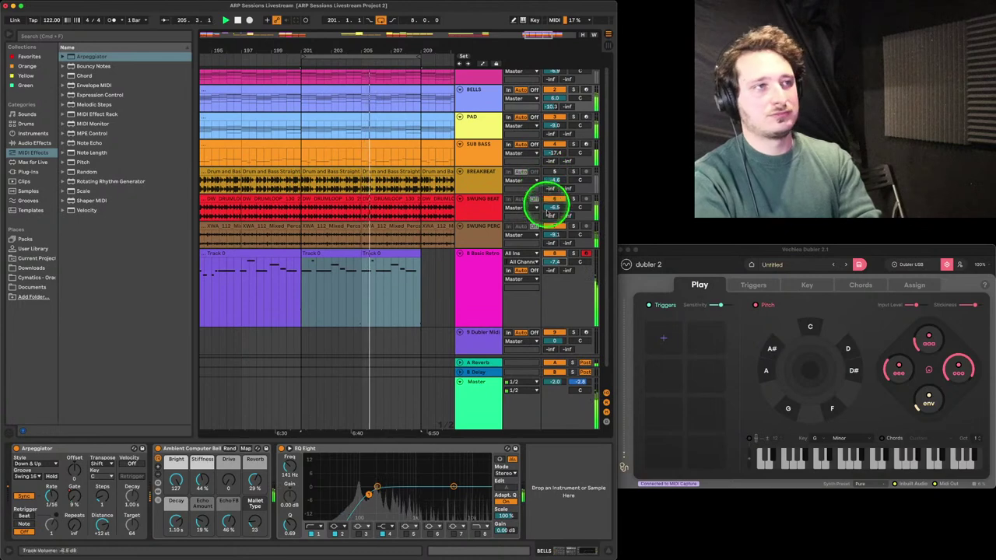
Raise the SWUNG BEAT track's volume to -0.7 dB and deactivate the track
drag(552, 208, 554, 205)
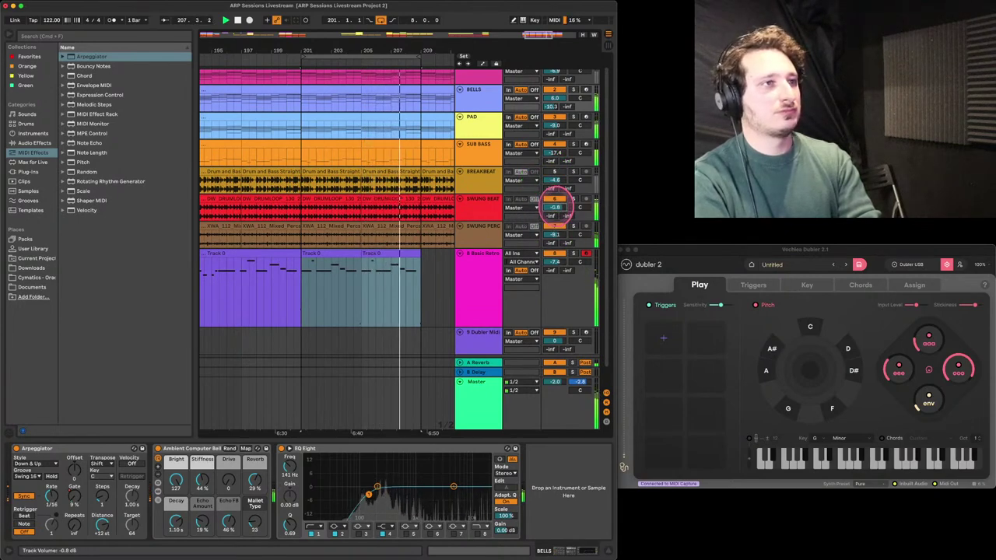
drag(554, 204, 552, 207)
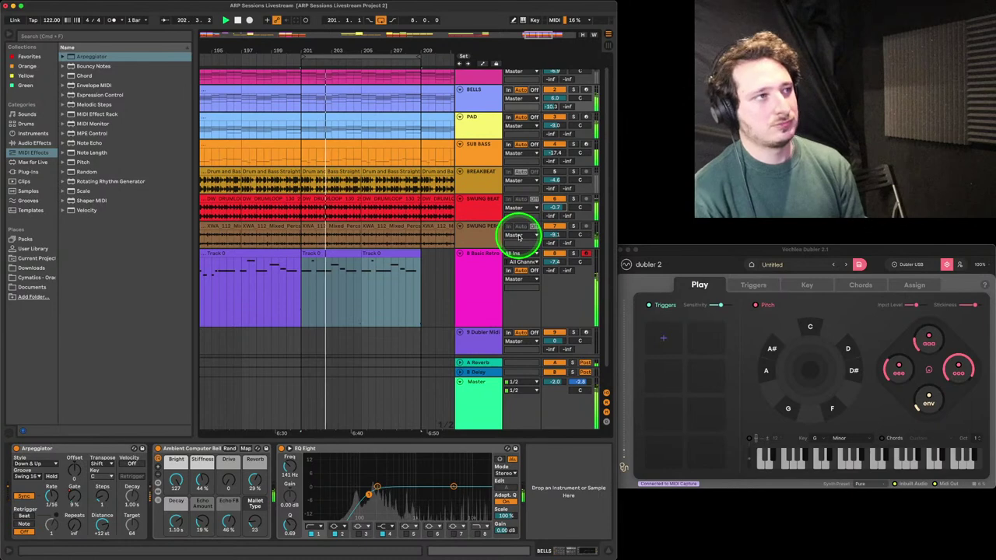
scroll(492, 204, up, 1)
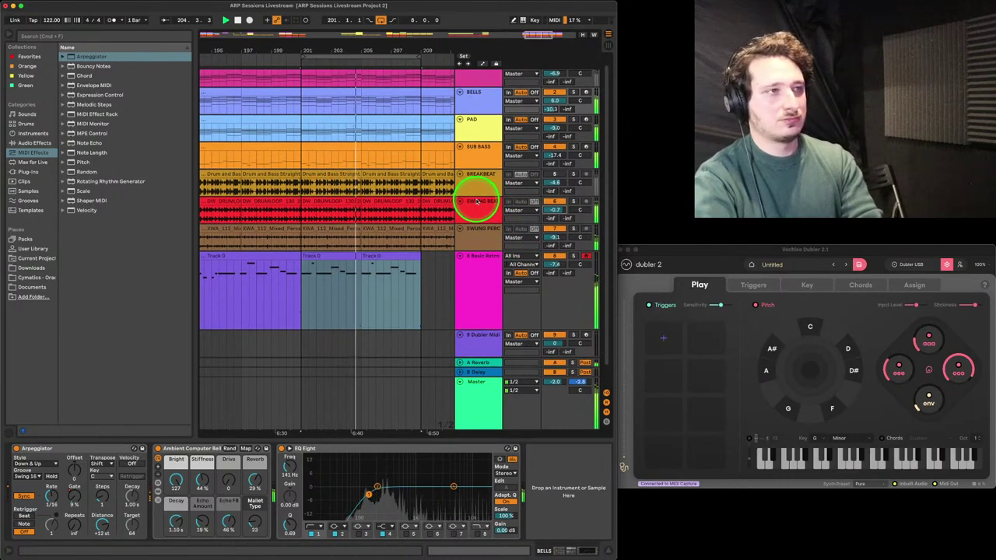
scroll(472, 200, up, 1)
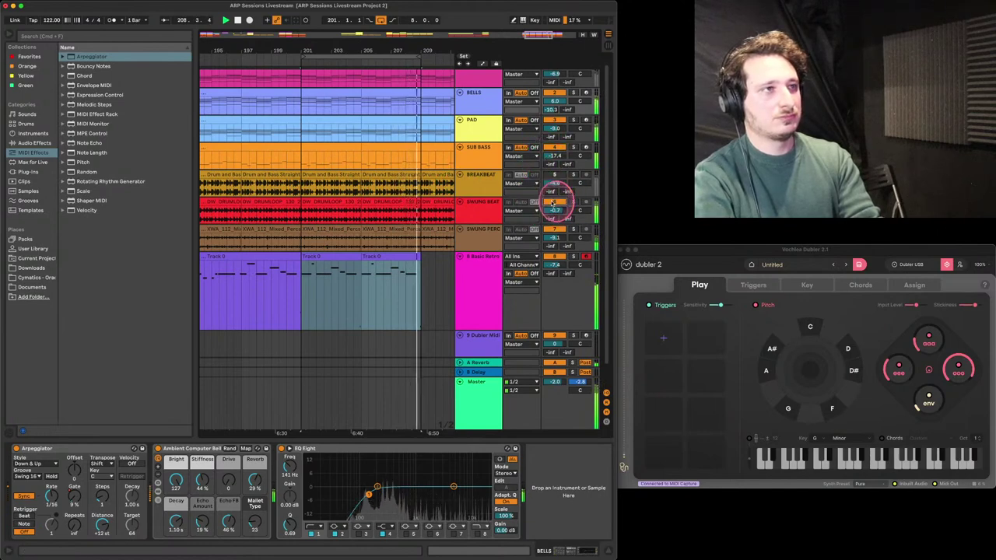
click(495, 214)
Open the PAD track's devices and raise the Chord Eno Pad's Filter Cutoff to 127
click(540, 129)
drag(109, 480, 112, 483)
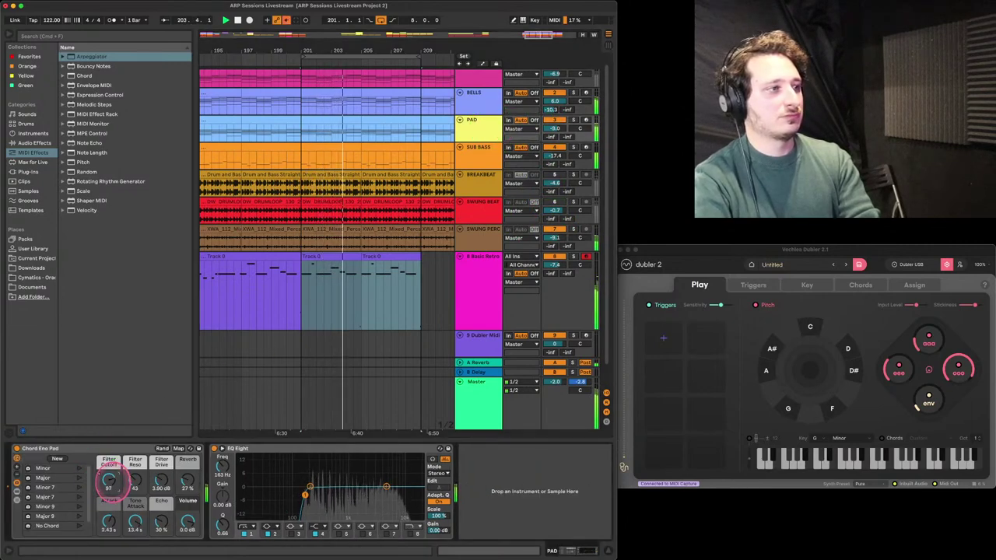
drag(109, 480, 109, 478)
scroll(524, 127, up, 1)
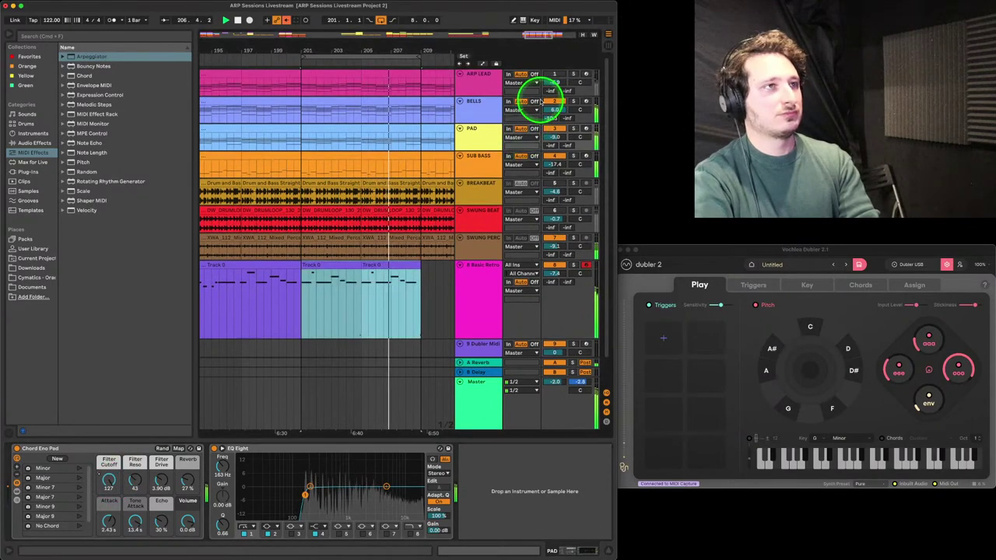
Reactivate the ARP LEAD track at 6.0 dB, and adjust its filter cutoff and its Arpeggiator to Steps 1 and Gate 183%
click(555, 77)
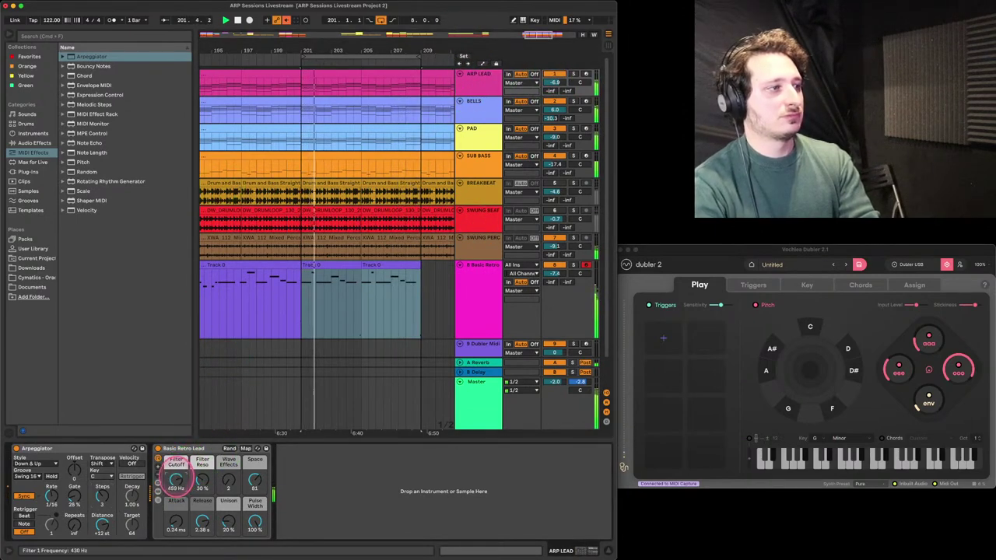
drag(102, 492, 102, 514)
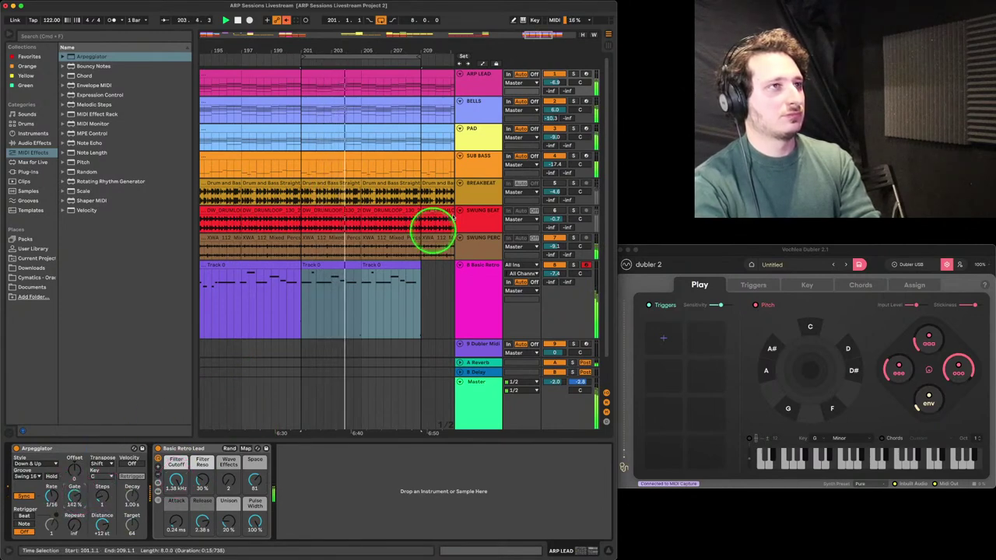
drag(554, 82, 559, 80)
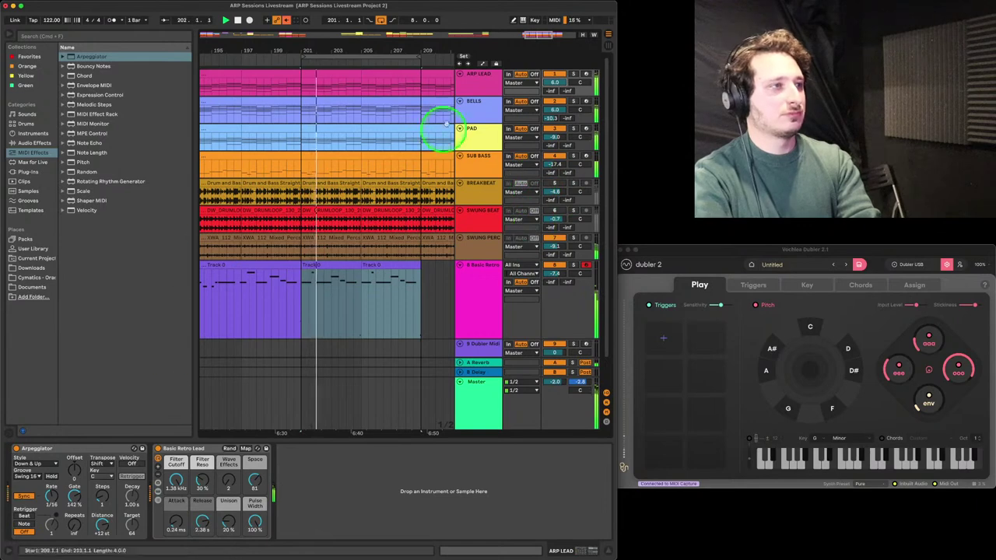
drag(77, 493, 75, 489)
drag(178, 478, 177, 481)
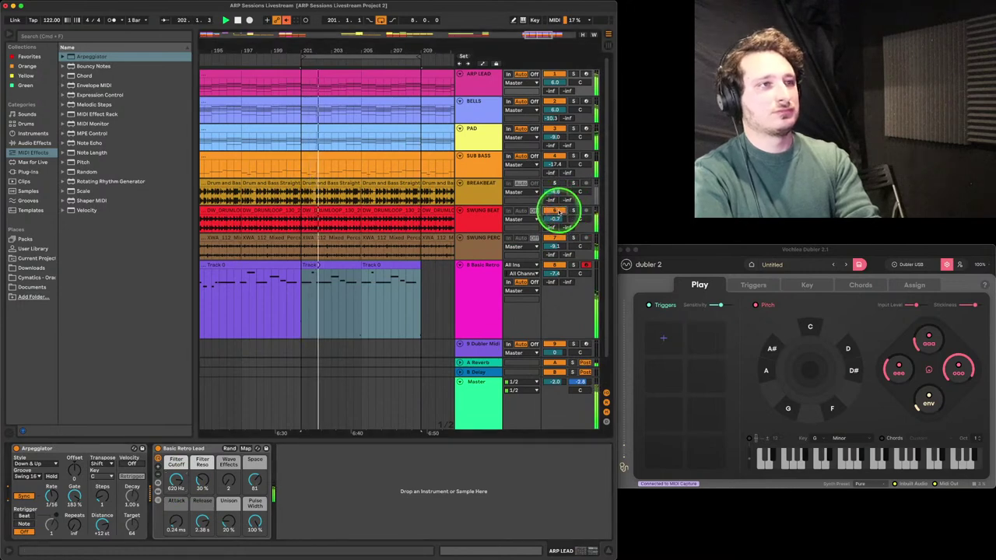
Reactivate the SWUNG BEAT track at 3.8 dB and lower the ARP LEAD's Filter Cutoff to 20 Hz
drag(558, 218, 552, 222)
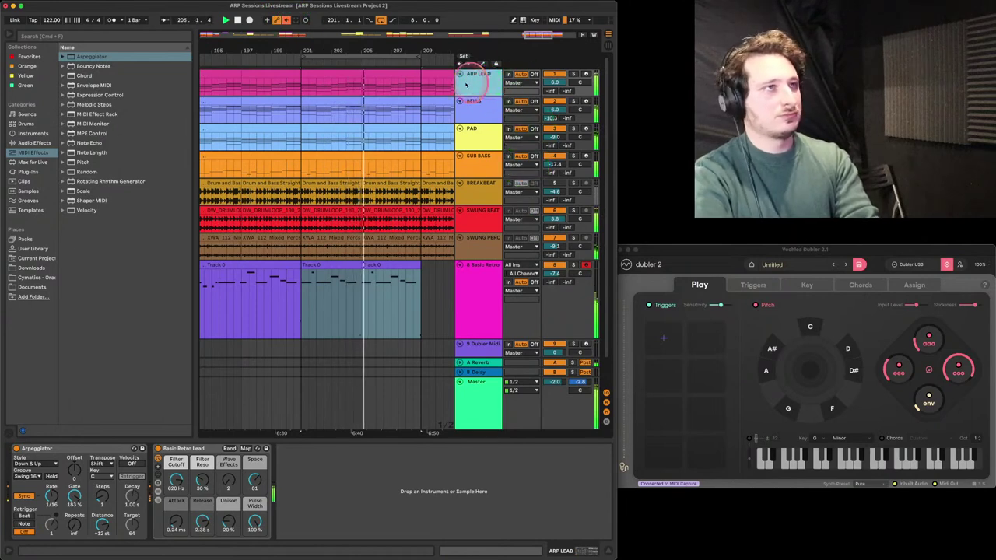
drag(178, 474, 177, 505)
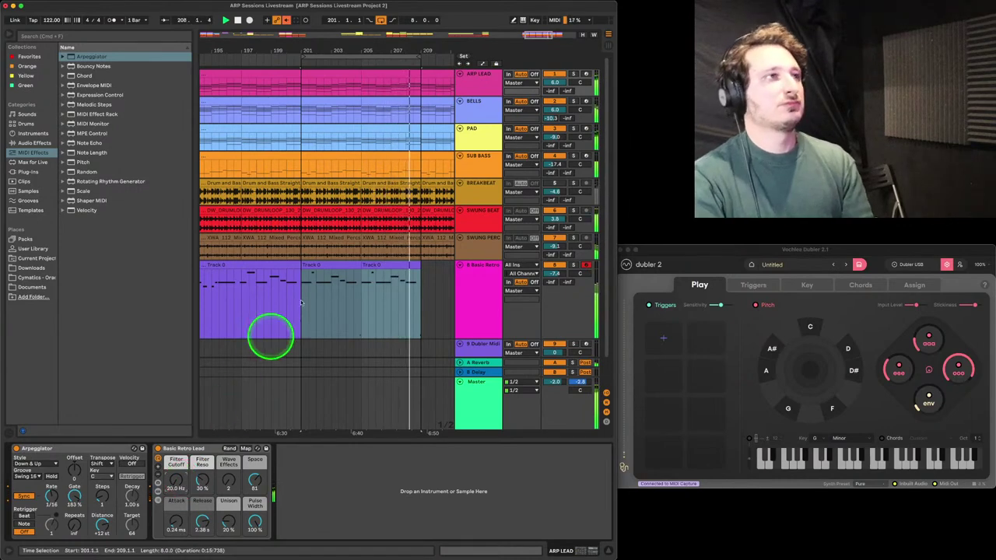
Stop playback and disarm the Basic Retro Lead track for recording
key(space)
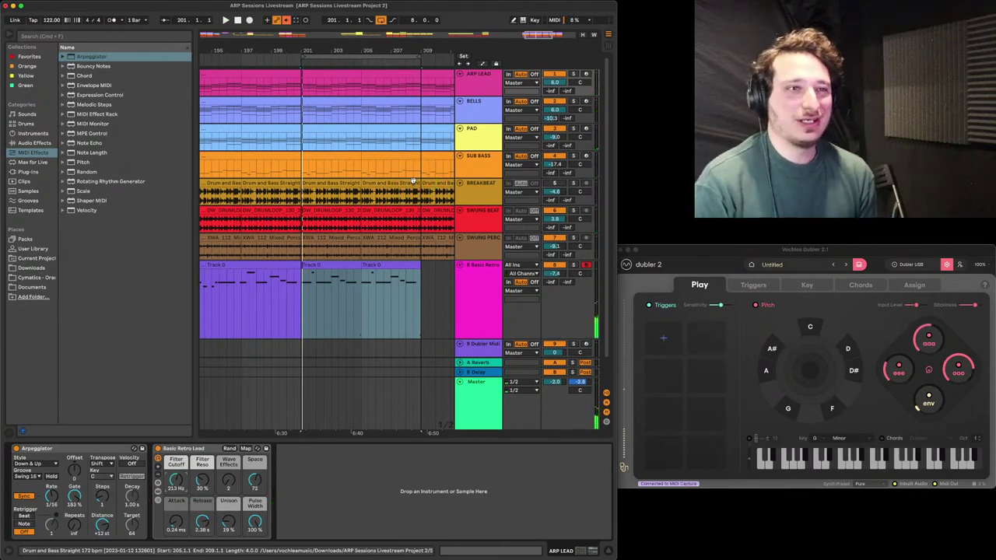
click(585, 264)
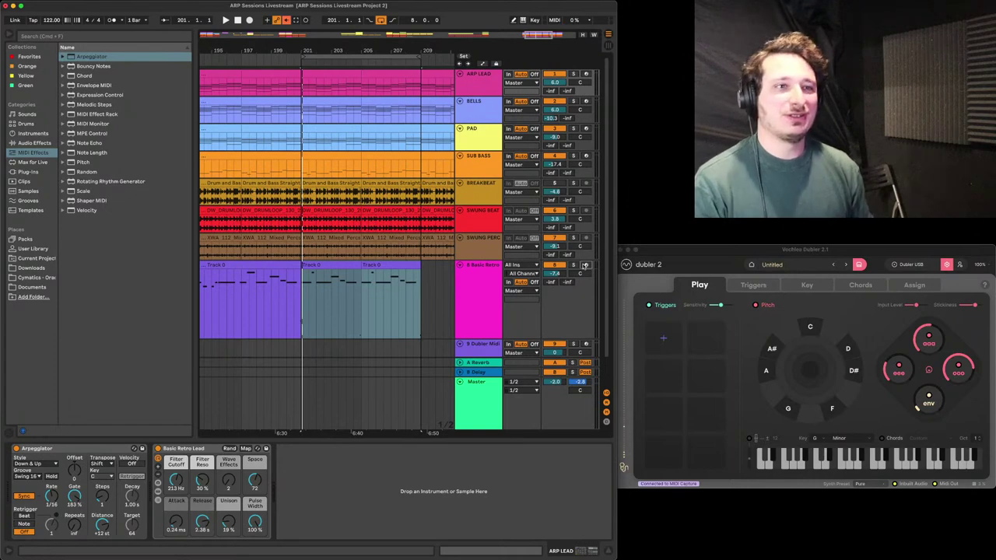
Turn on chords in Dubler 2 and examine the D min and D# maj mappings and the available replacement chords
click(915, 285)
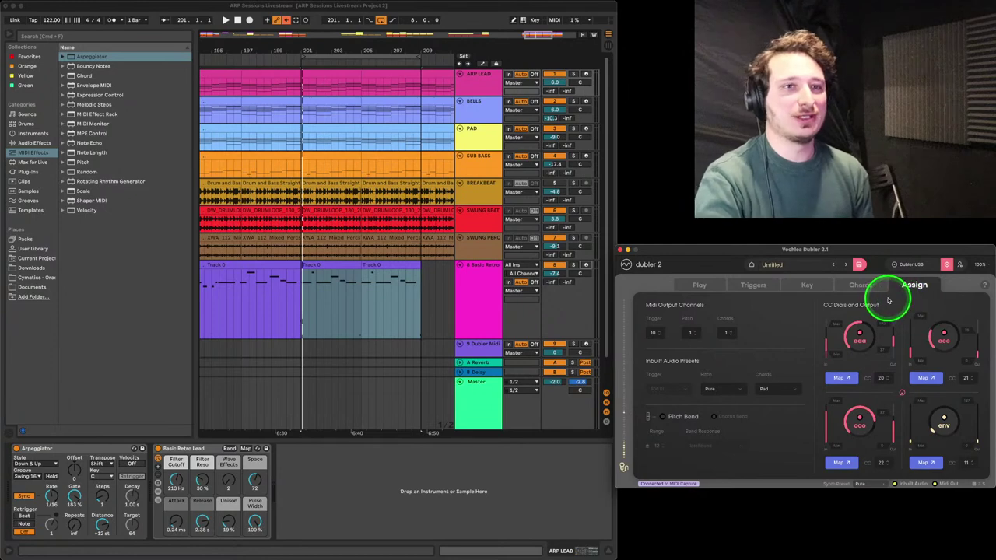
click(848, 293)
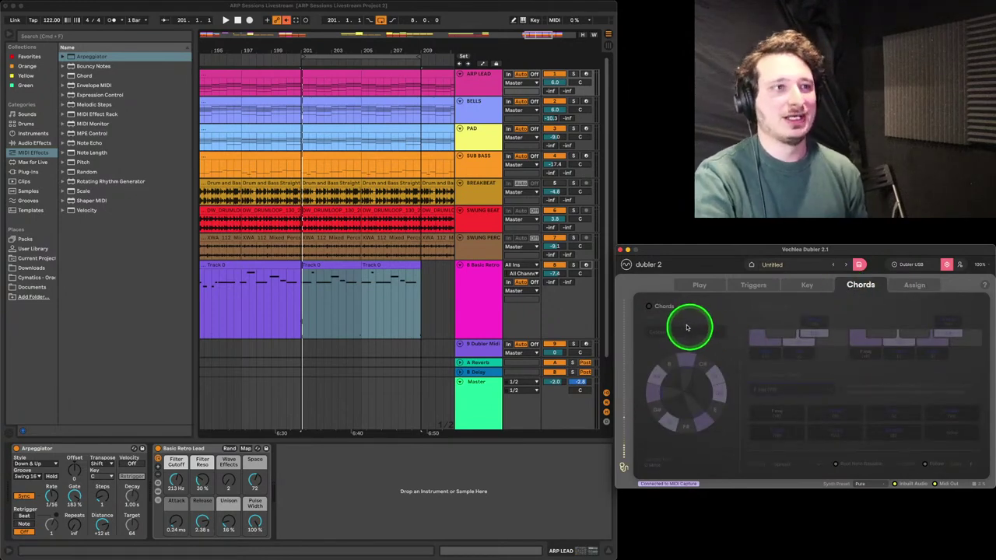
click(660, 307)
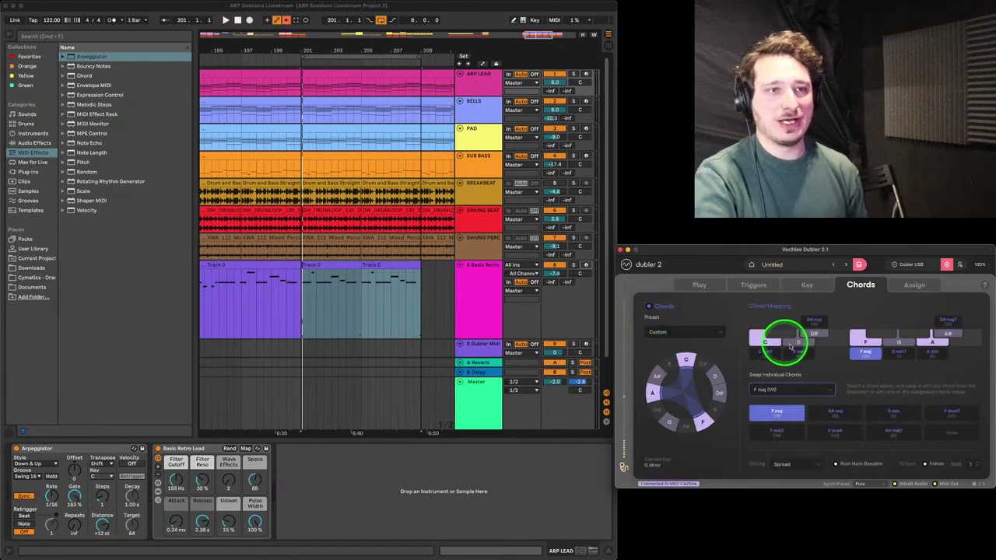
click(802, 356)
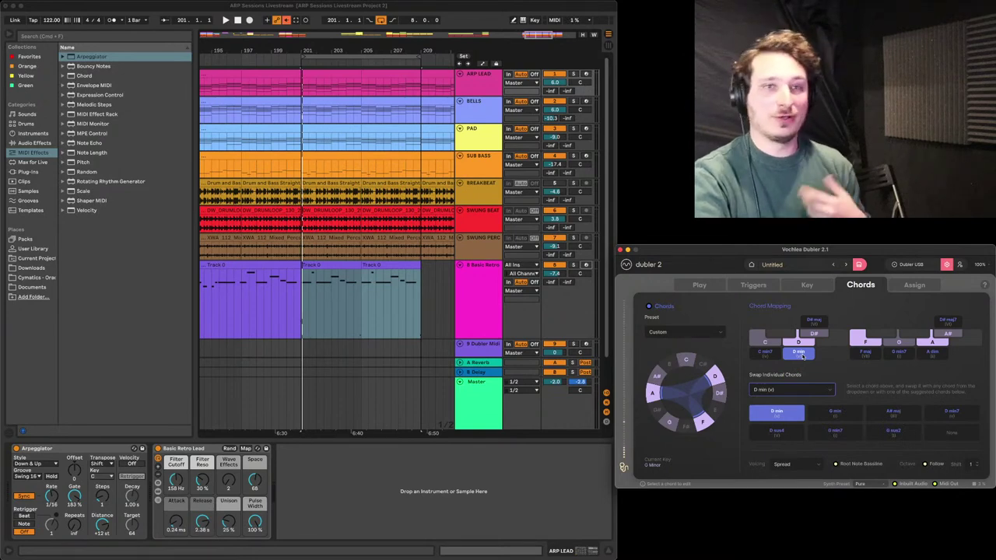
click(802, 355)
click(814, 324)
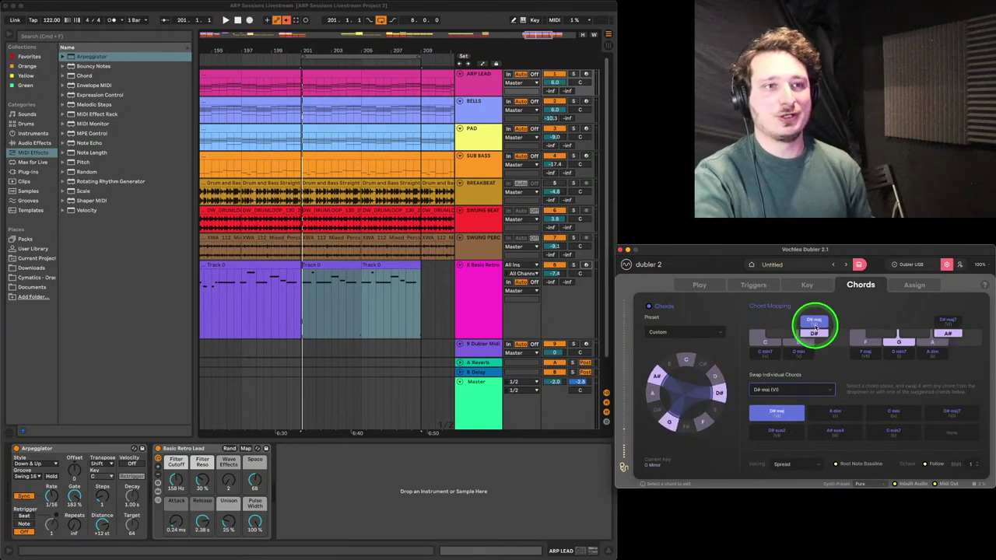
click(791, 390)
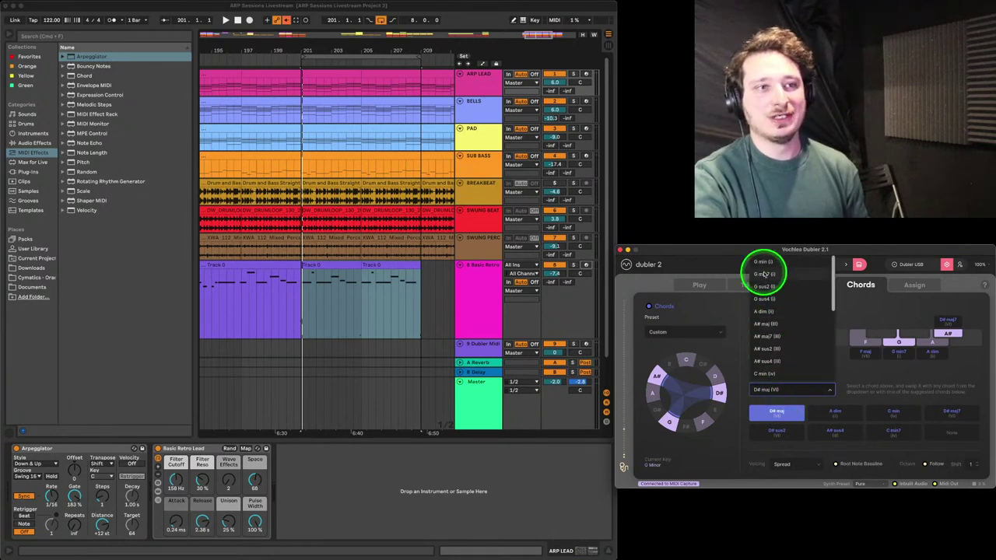
click(872, 305)
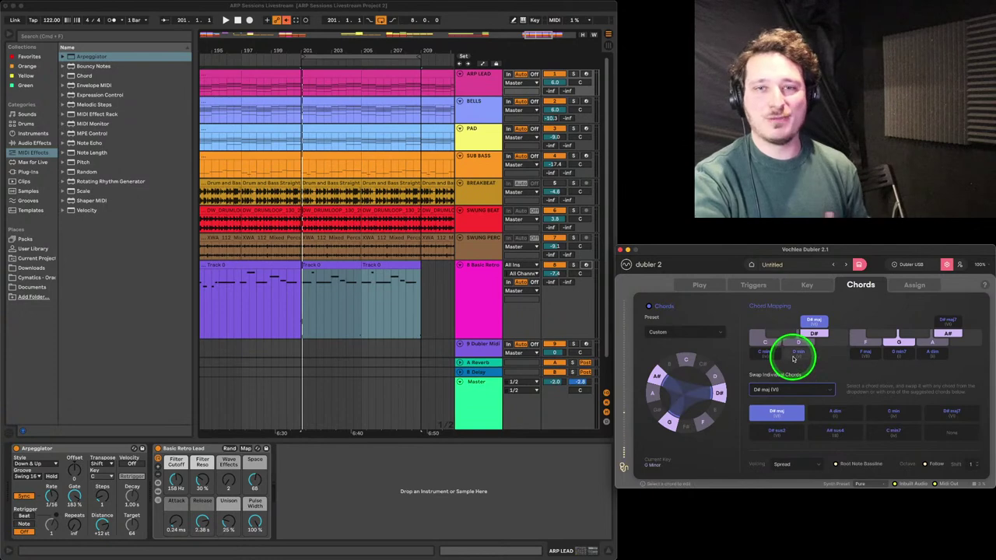
Switch to Ableton Live and open the PAD clip at bar 205 to examine its chord notes
click(389, 303)
scroll(389, 303, right, 2)
scroll(391, 304, left, 1)
scroll(391, 303, left, 1)
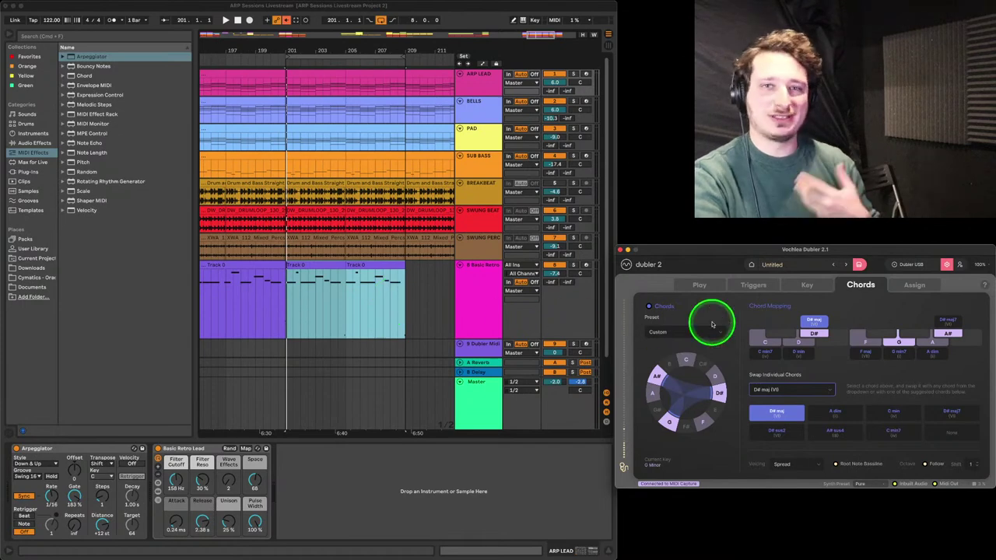
double_click(366, 124)
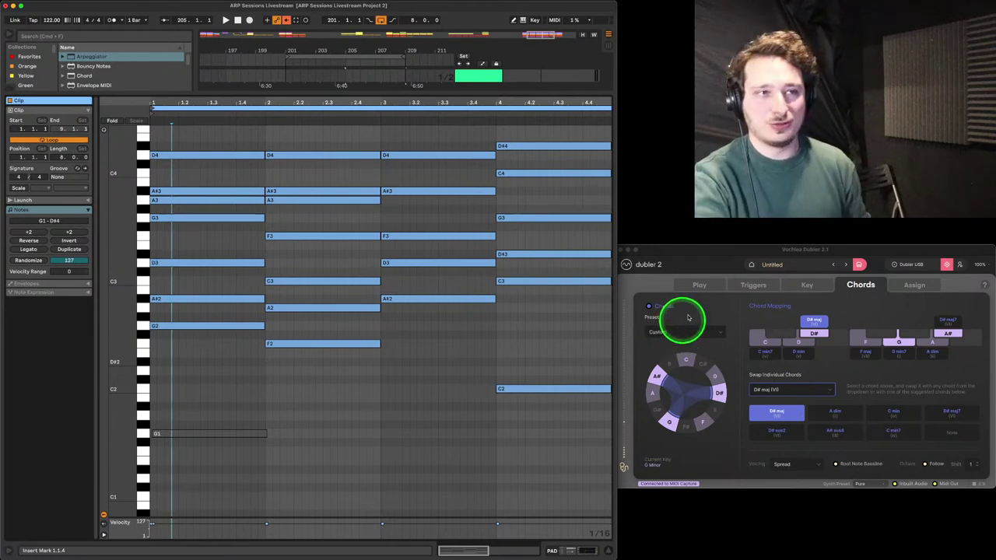
Return to Dubler 2's Play page and turn chords off
click(701, 289)
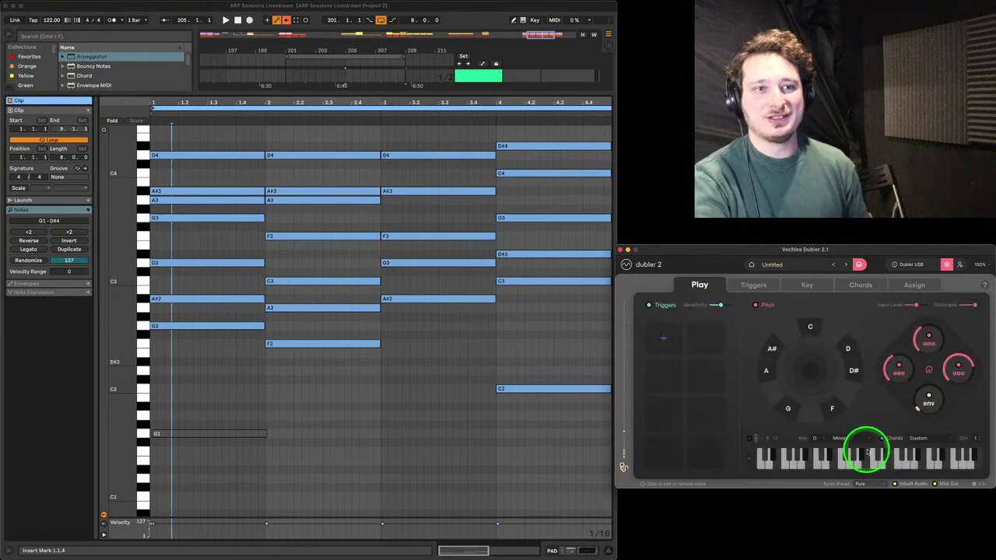
click(884, 440)
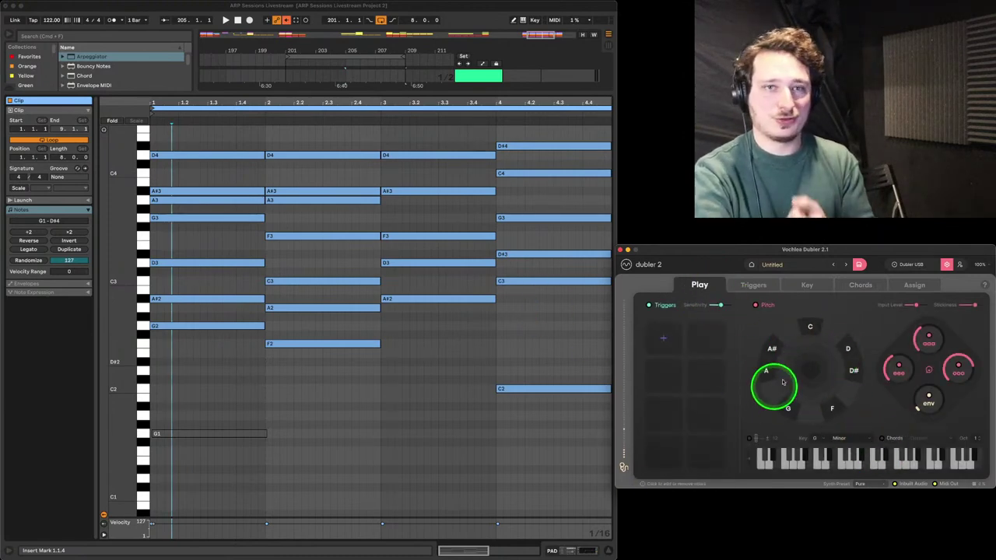
click(665, 349)
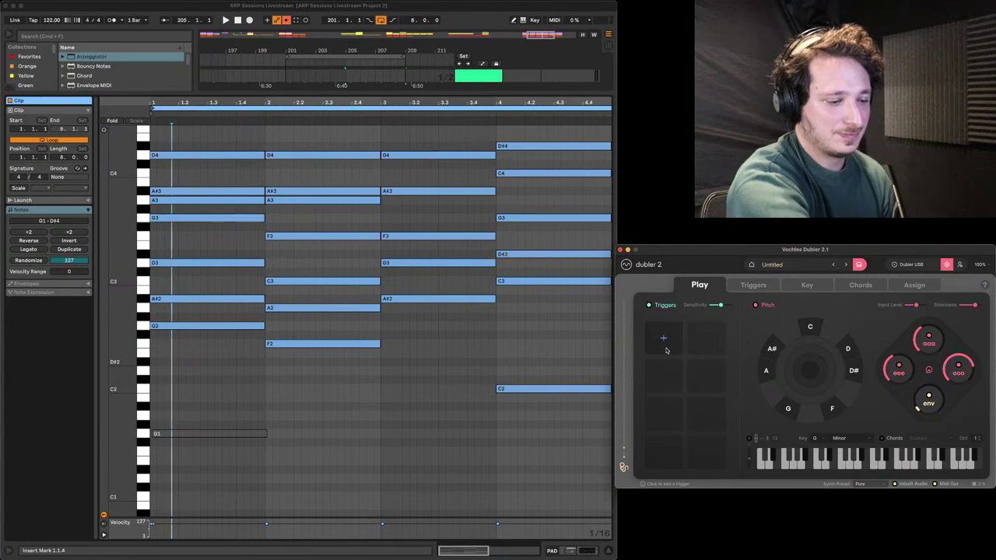
click(664, 342)
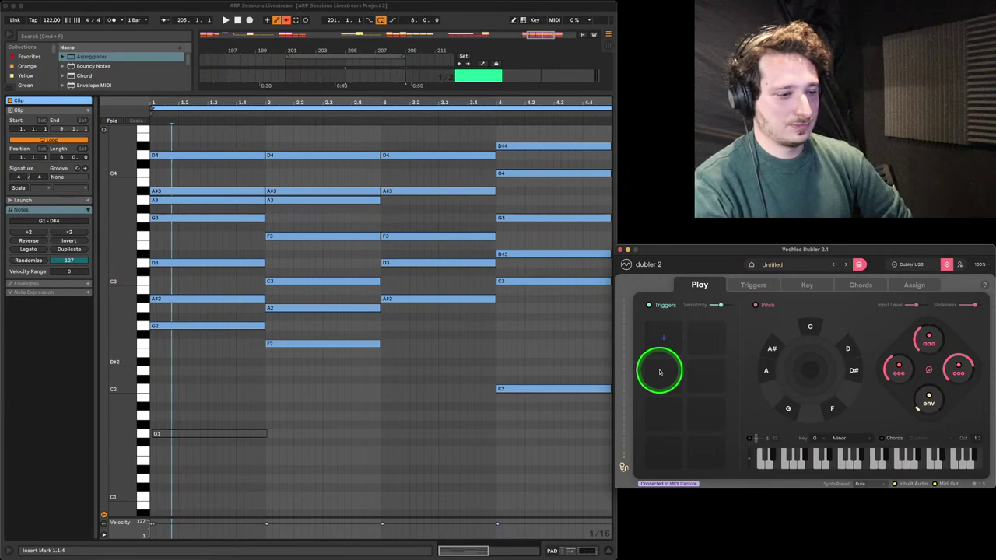
mouse_move(657, 377)
mouse_down()
mouse_move(603, 426)
mouse_move(441, 410)
mouse_move(384, 369)
mouse_move(398, 69)
mouse_move(423, 167)
mouse_move(422, 154)
mouse_move(493, 284)
mouse_move(805, 558)
mouse_up()
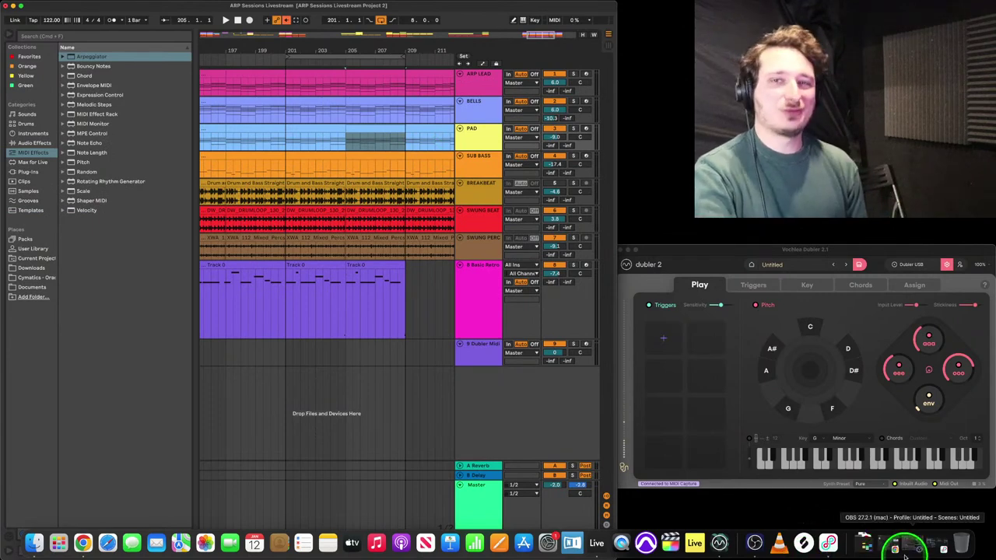
drag(905, 555, 905, 557)
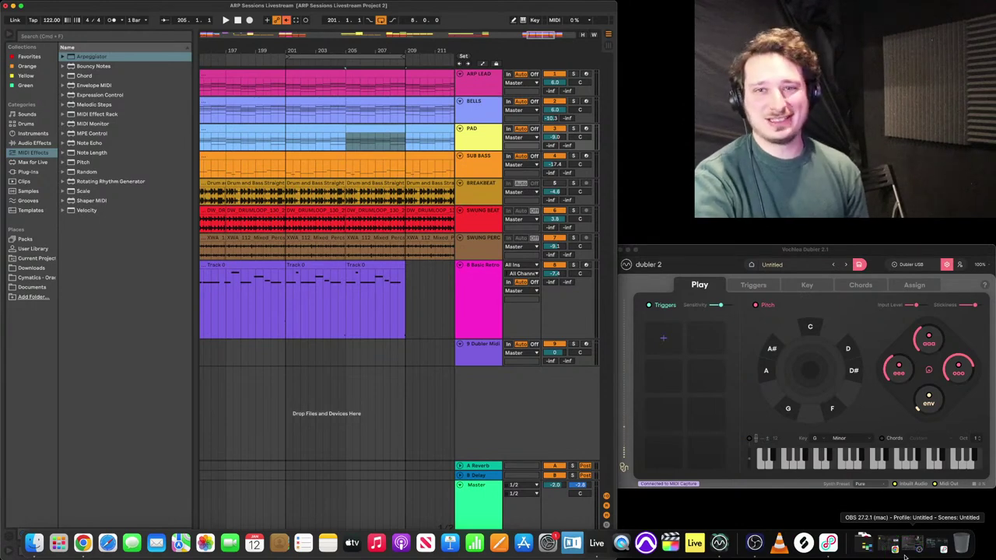